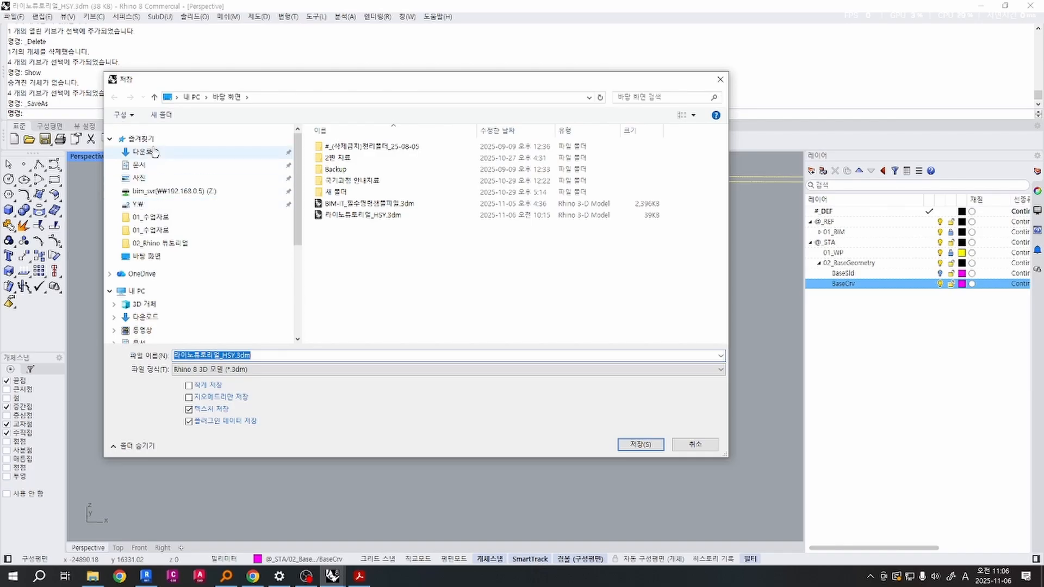
pyautogui.scroll(-1, 144, 288)
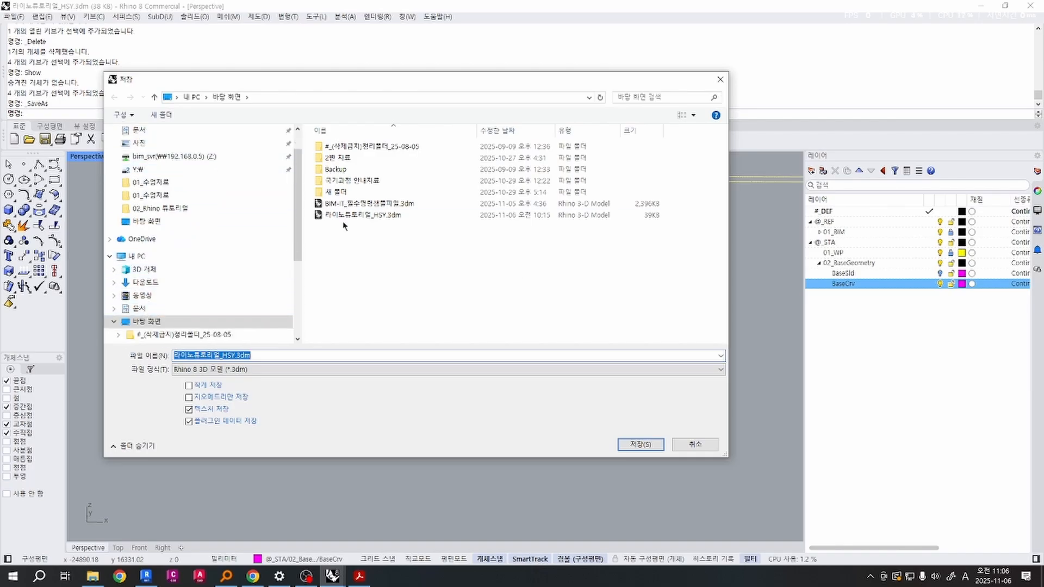
pyautogui.press('Escape')
pyautogui.press('Escape')
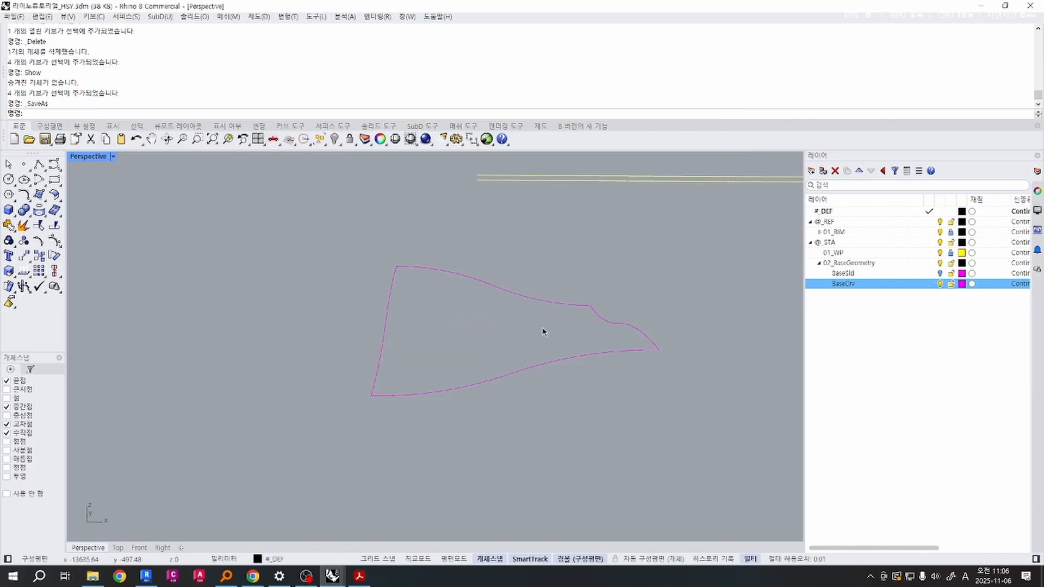
pyautogui.moveTo(543, 330); pyautogui.dragTo(478, 331, button='right')
pyautogui.rightClick(479, 307)
pyautogui.moveTo(663, 451); pyautogui.dragTo(213, 222)
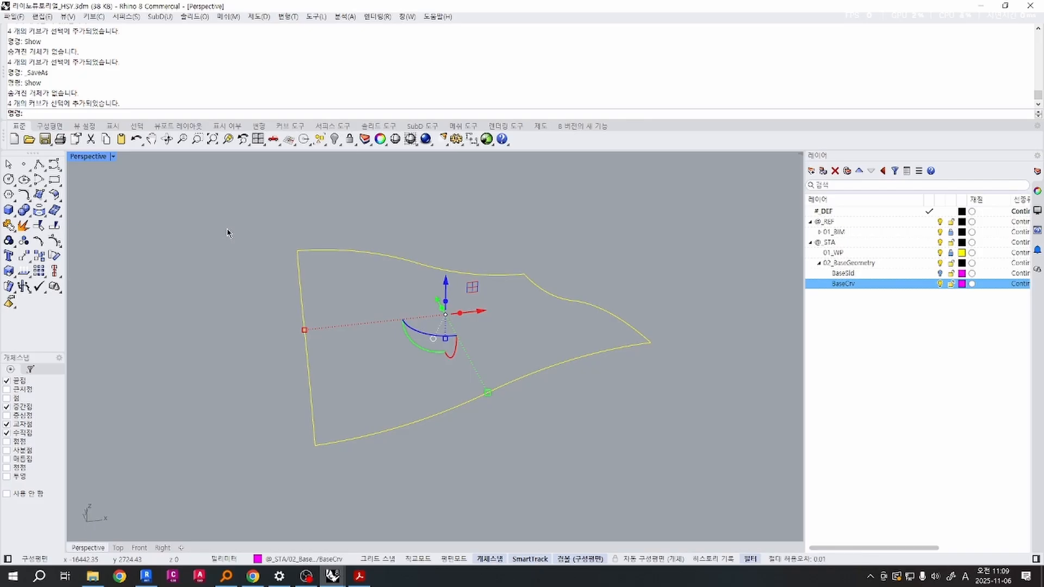
pyautogui.press('Escape')
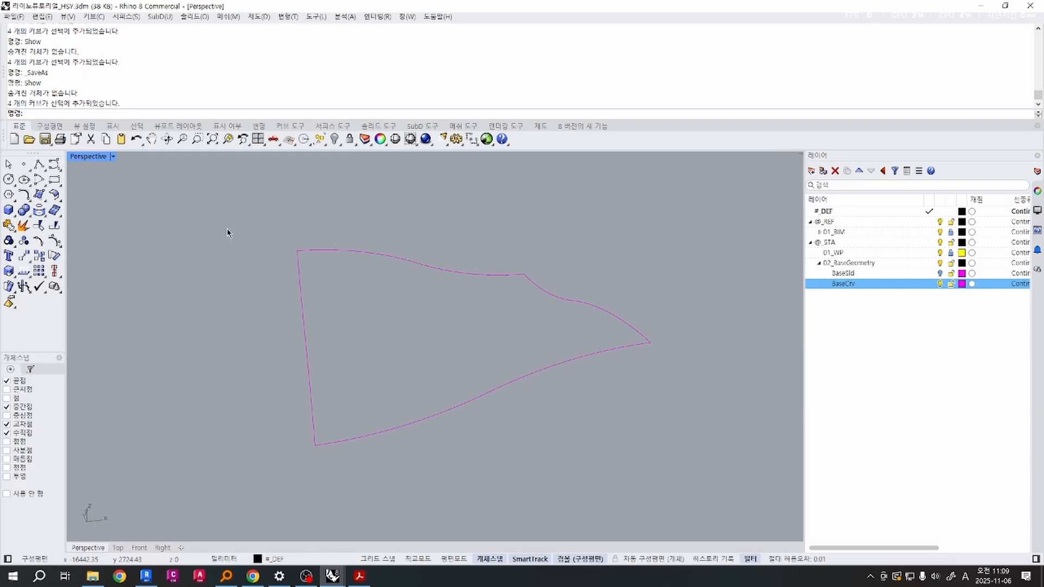
# Create a network surface (NetworkSrf) from the four boundary curves, keeping the default tolerances and position matching on all four edges.
pyautogui.write('NetworkSrf')
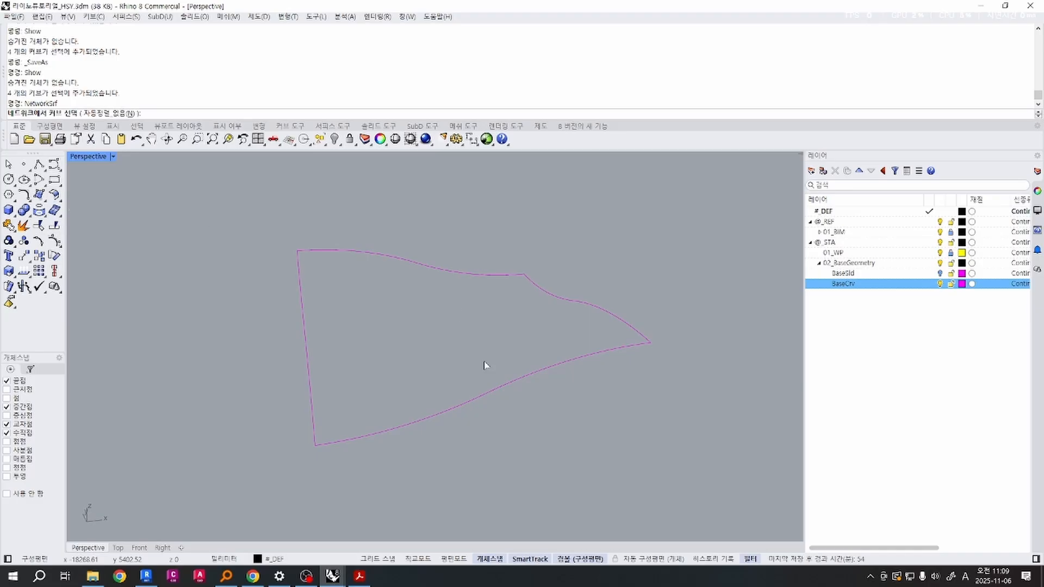
pyautogui.moveTo(700, 468); pyautogui.dragTo(254, 219)
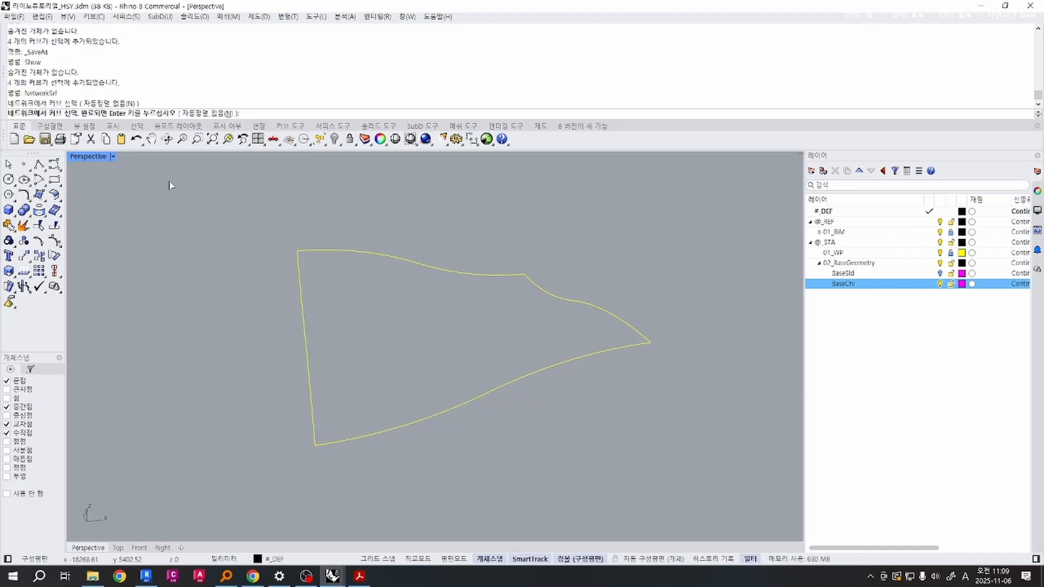
pyautogui.press('Return')
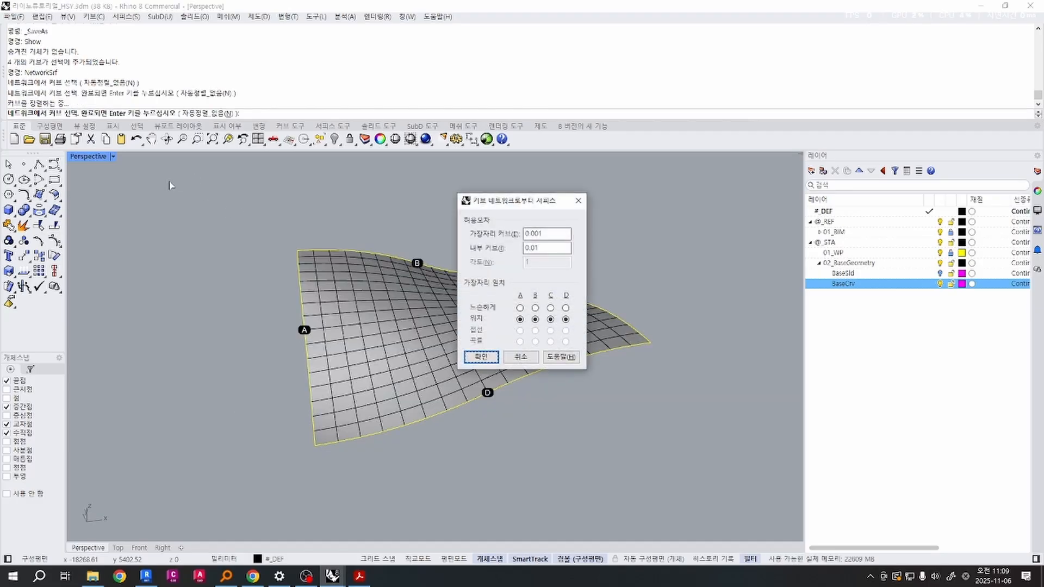
pyautogui.moveTo(501, 200); pyautogui.dragTo(702, 173)
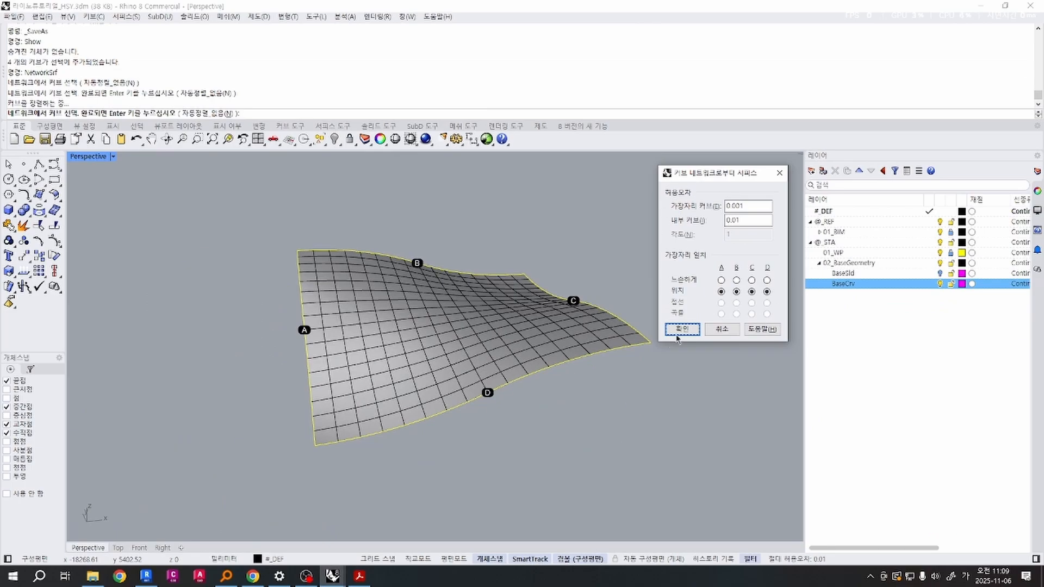
pyautogui.click(681, 329)
# Use ChangeLayer to put the network surface on a new layer named BaseSrf.
pyautogui.moveTo(413, 305); pyautogui.dragTo(550, 286, button='right')
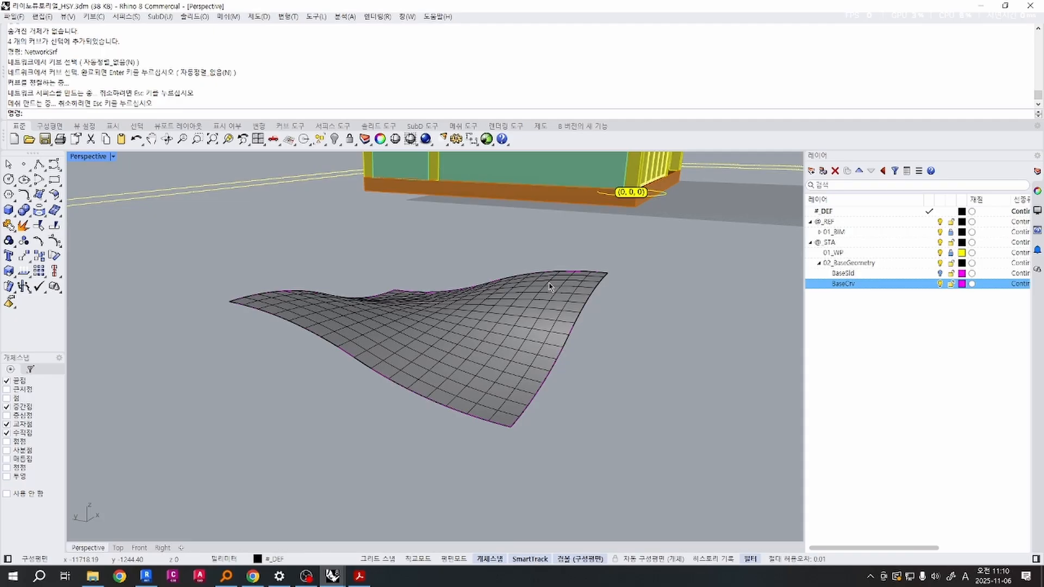
pyautogui.moveTo(510, 256); pyautogui.dragTo(484, 285, button='right')
pyautogui.click(489, 285)
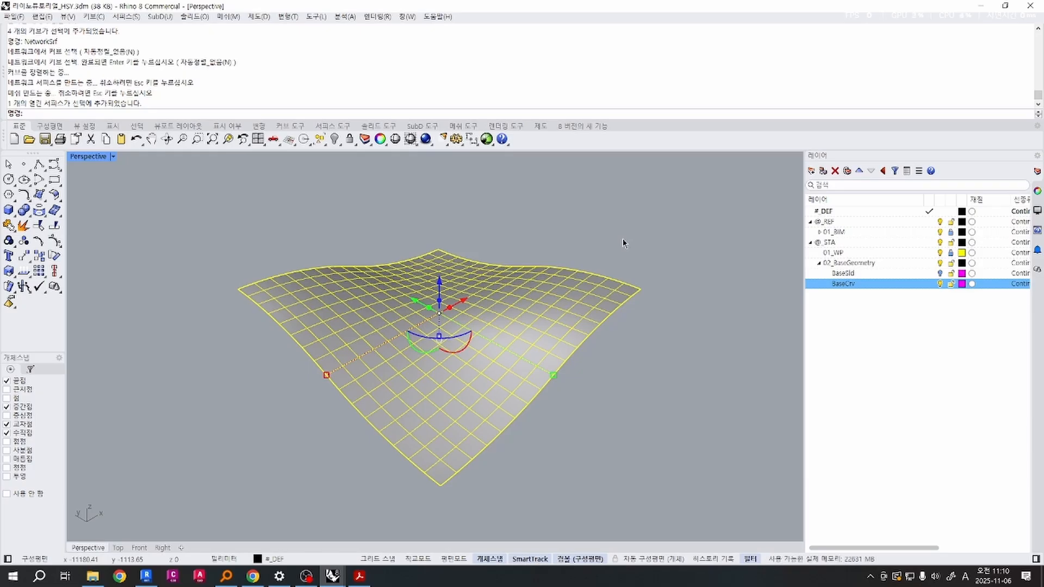
pyautogui.write('ChangeLayer')
pyautogui.press('Return')
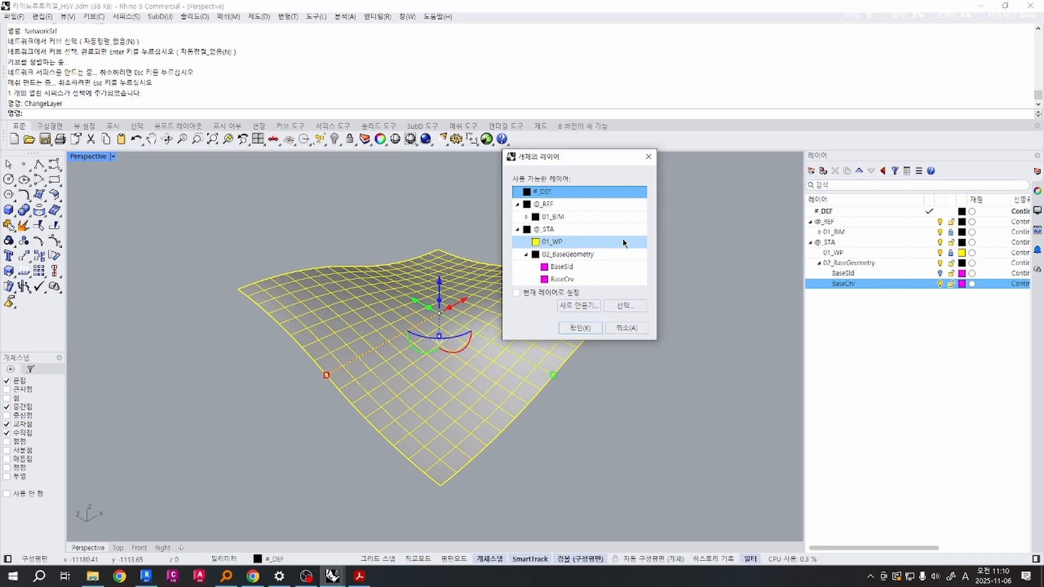
pyautogui.click(597, 306)
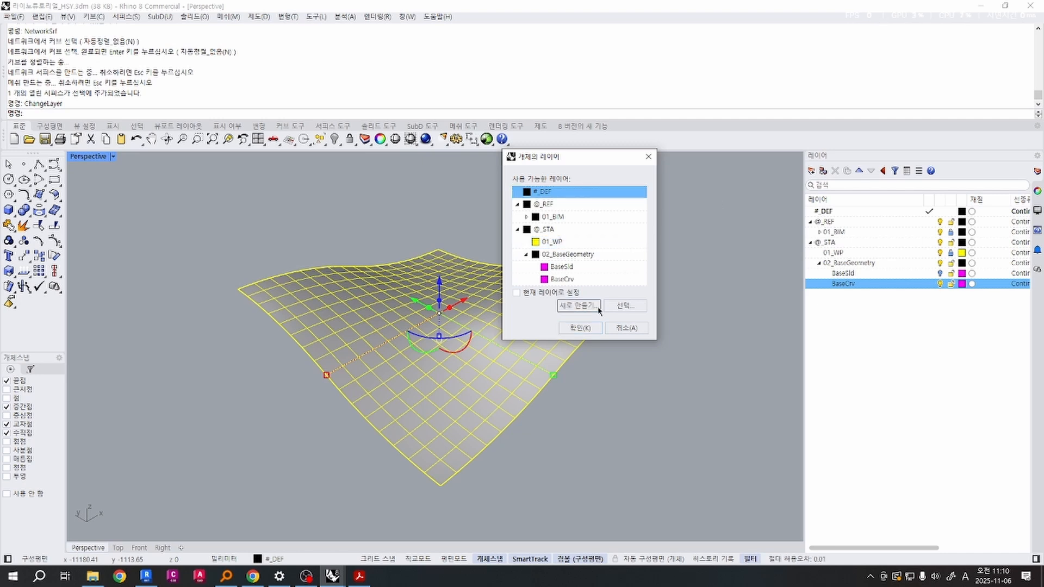
pyautogui.write('Base')
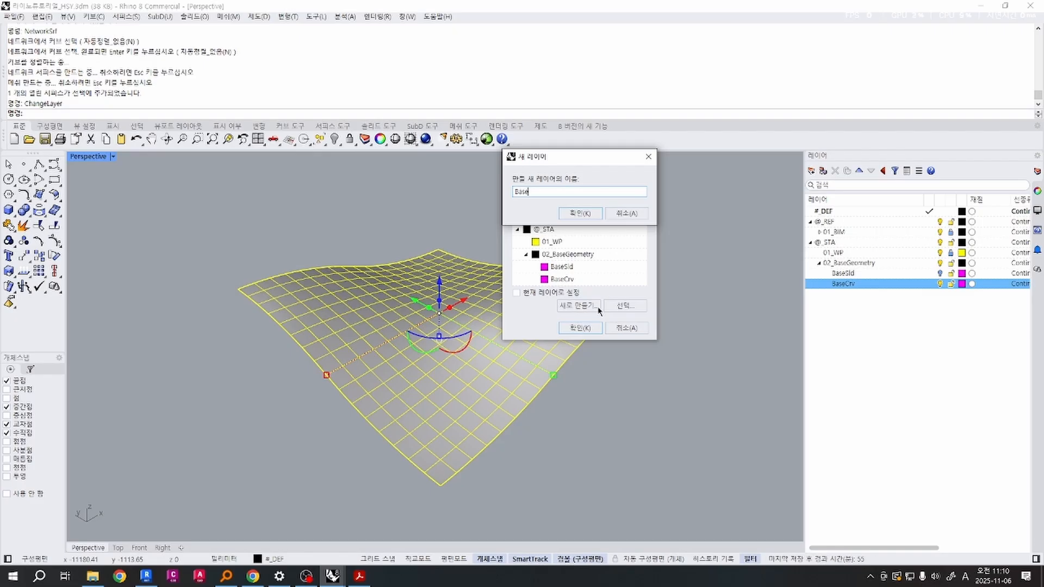
pyautogui.write('Srf')
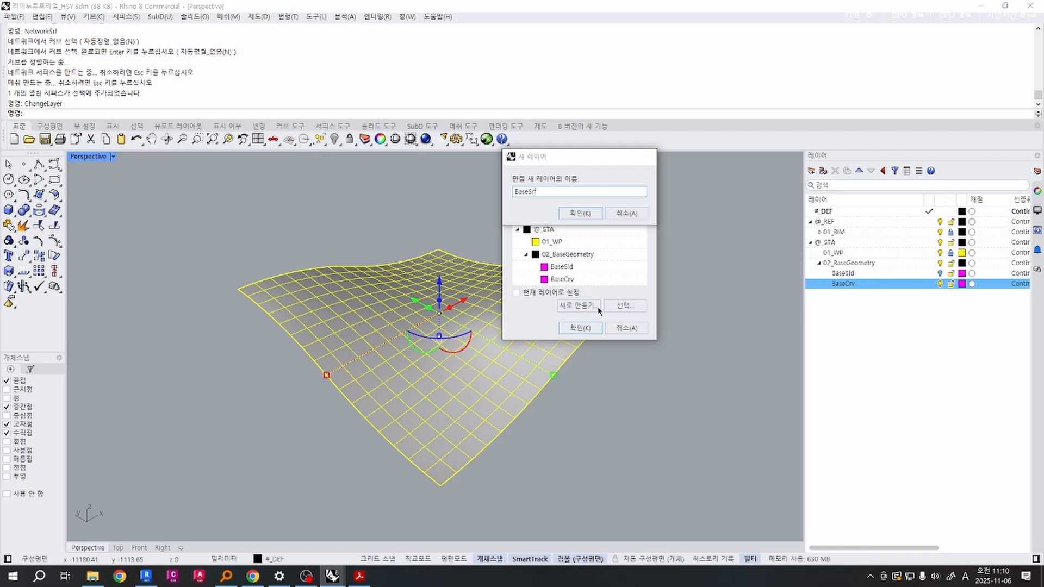
pyautogui.press('Return')
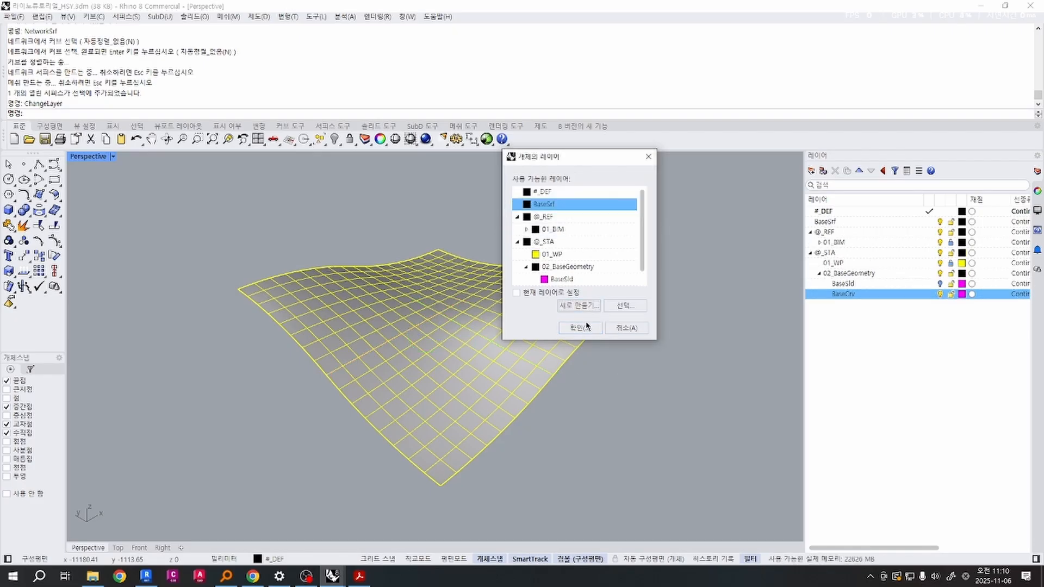
pyautogui.click(586, 327)
# Nest the BaseSrf layer under 02_BaseGeometry and set its layer color to magenta.
pyautogui.moveTo(587, 322); pyautogui.dragTo(610, 329, button='right')
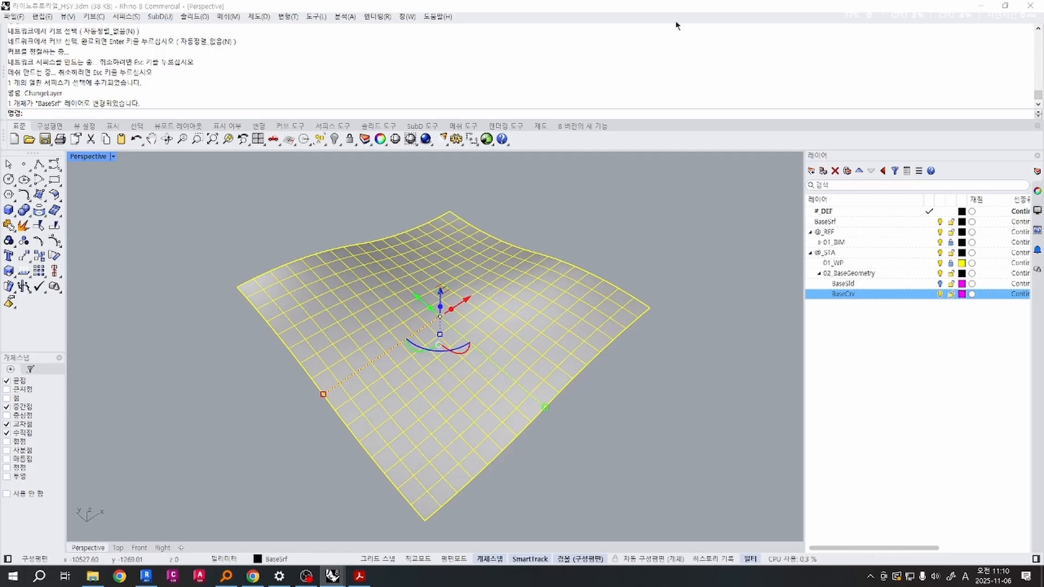
pyautogui.click(818, 223)
pyautogui.moveTo(817, 227); pyautogui.dragTo(898, 277)
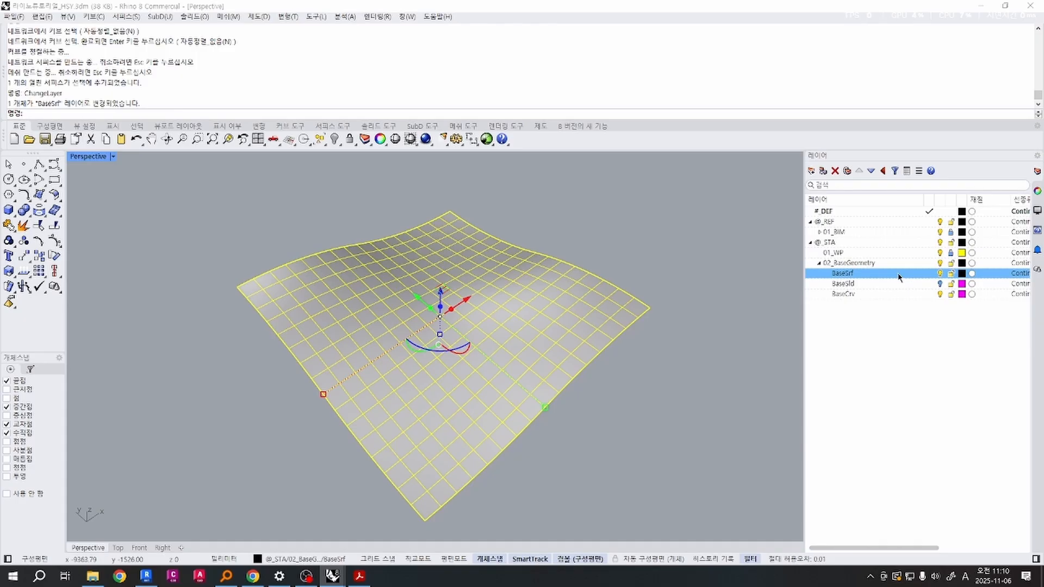
pyautogui.click(961, 273)
pyautogui.doubleClick(350, 363)
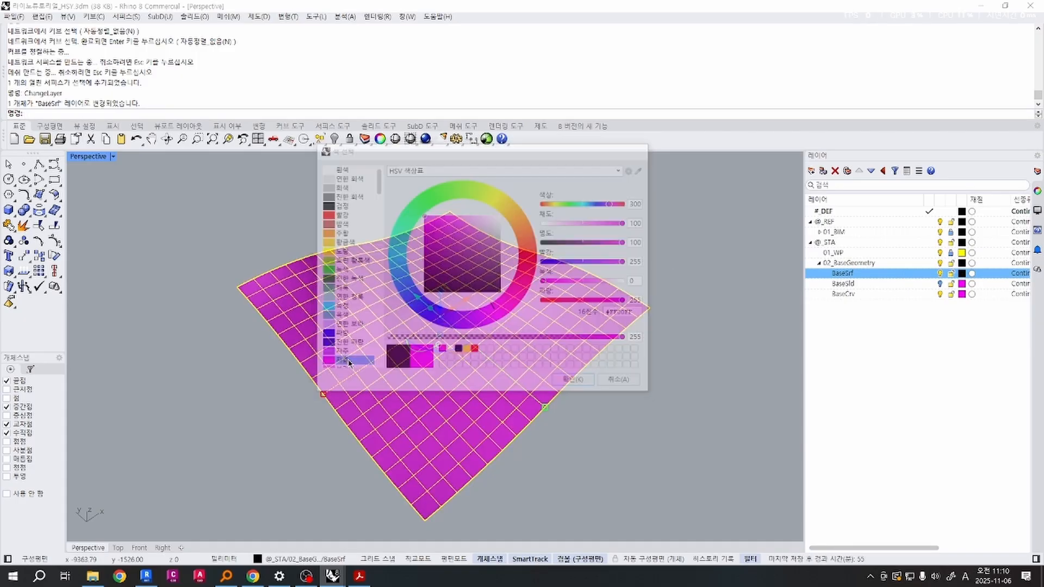
# Hide the BaseCrv layer, leaving BaseSld hidden and BaseSrf shown.
pyautogui.click(940, 284)
pyautogui.click(940, 284)
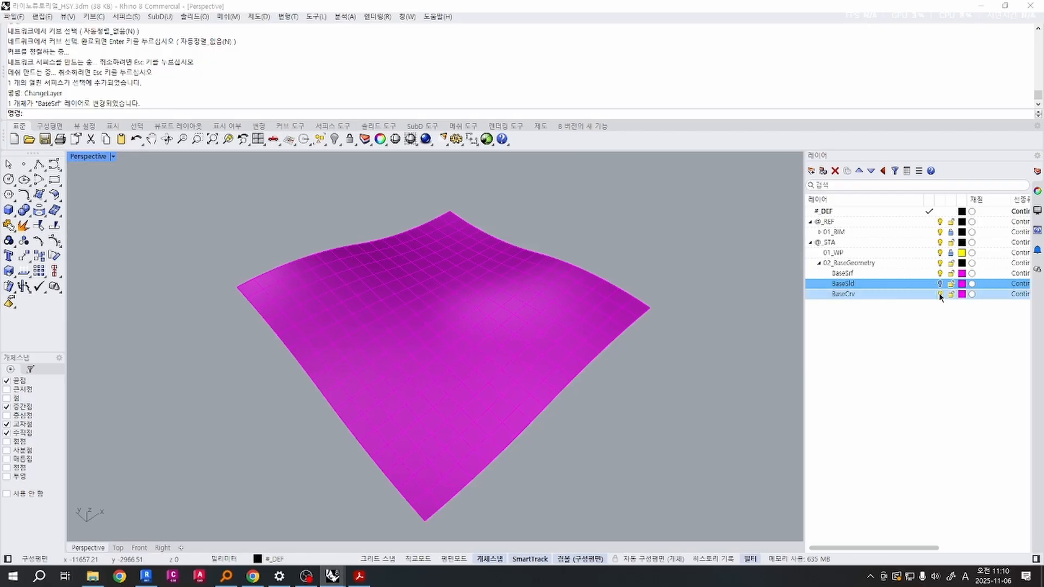
pyautogui.click(940, 296)
pyautogui.moveTo(481, 326); pyautogui.dragTo(499, 299, button='right')
pyautogui.scroll(2, 499, 298)
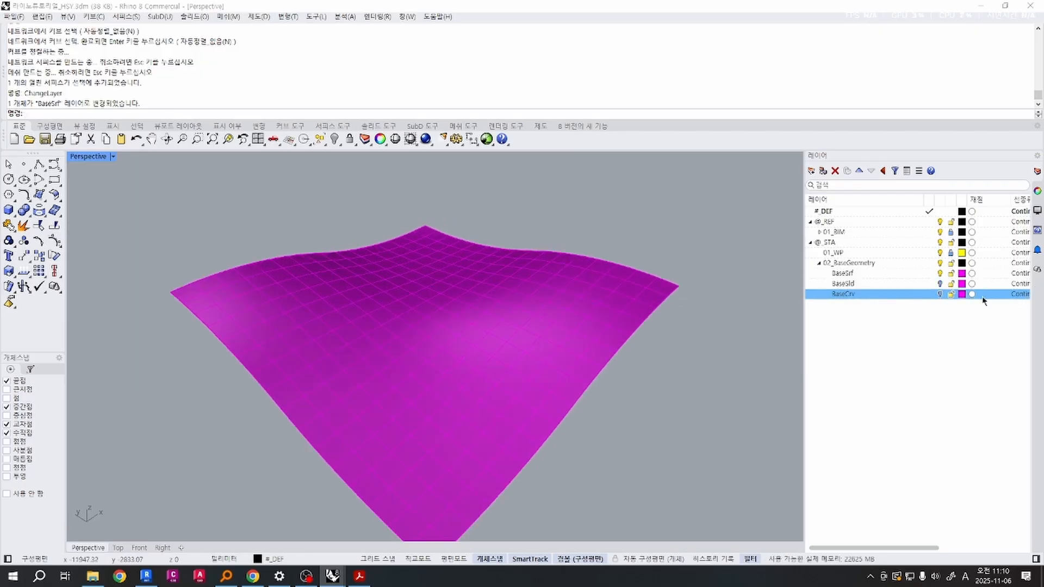
pyautogui.moveTo(892, 353)
pyautogui.mouseDown()
pyautogui.moveTo(976, 387)
pyautogui.moveTo(948, 396)
pyautogui.mouseUp()
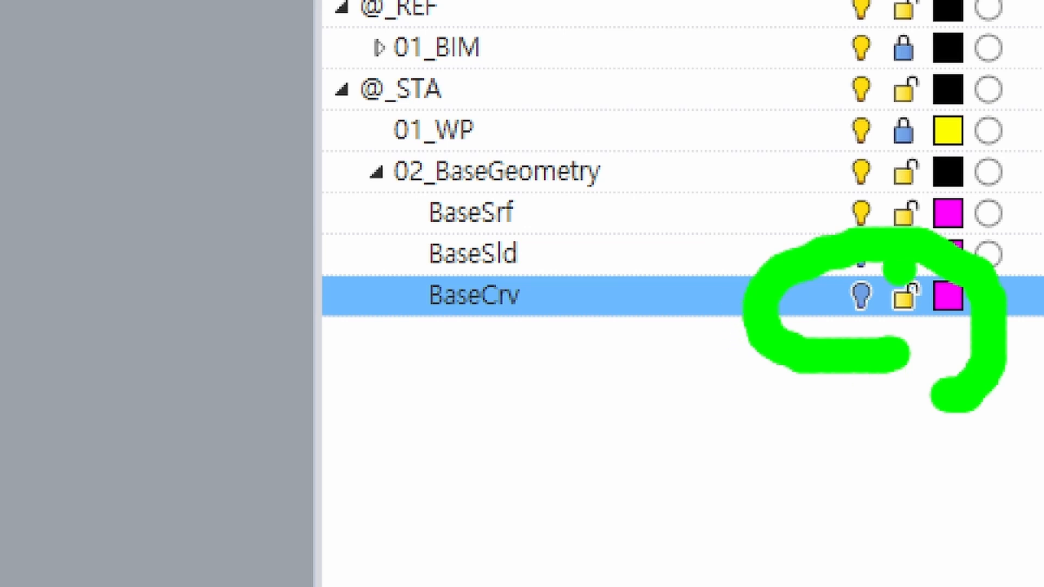
pyautogui.press('e')
pyautogui.moveTo(900, 252)
pyautogui.keyDown('ctrl'); pyautogui.mouseDown()
pyautogui.moveTo(840, 130)
pyautogui.moveTo(790, 158)
pyautogui.mouseUp(); pyautogui.keyUp('ctrl')
pyautogui.press('Escape')
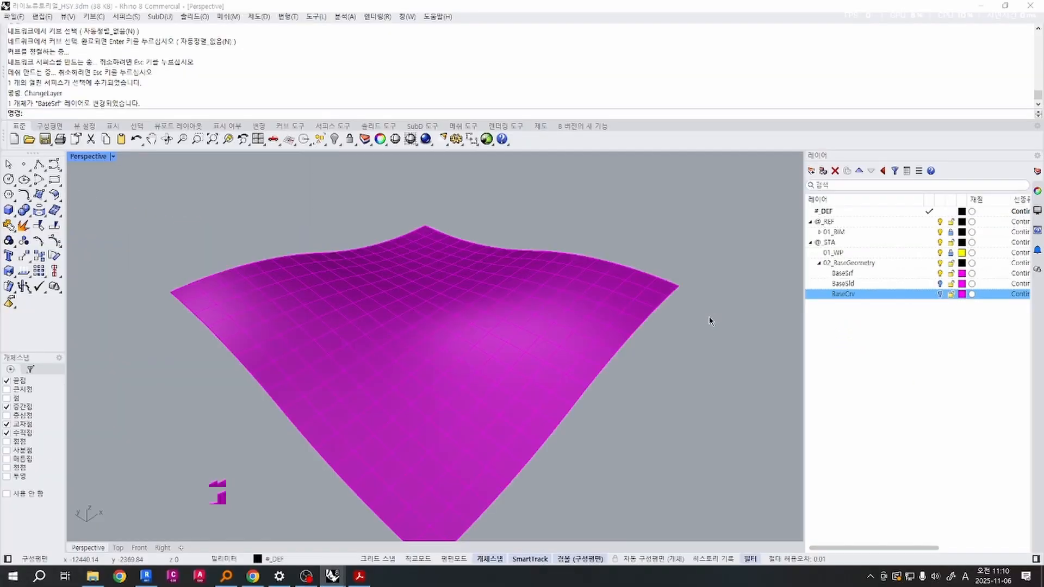
# Select the magenta network surface and examine its curved shape from several angles.
pyautogui.scroll(-2, 711, 319)
pyautogui.moveTo(710, 319)
pyautogui.mouseDown(button='right')
pyautogui.moveTo(669, 226)
pyautogui.moveTo(643, 295)
pyautogui.mouseUp(button='right')
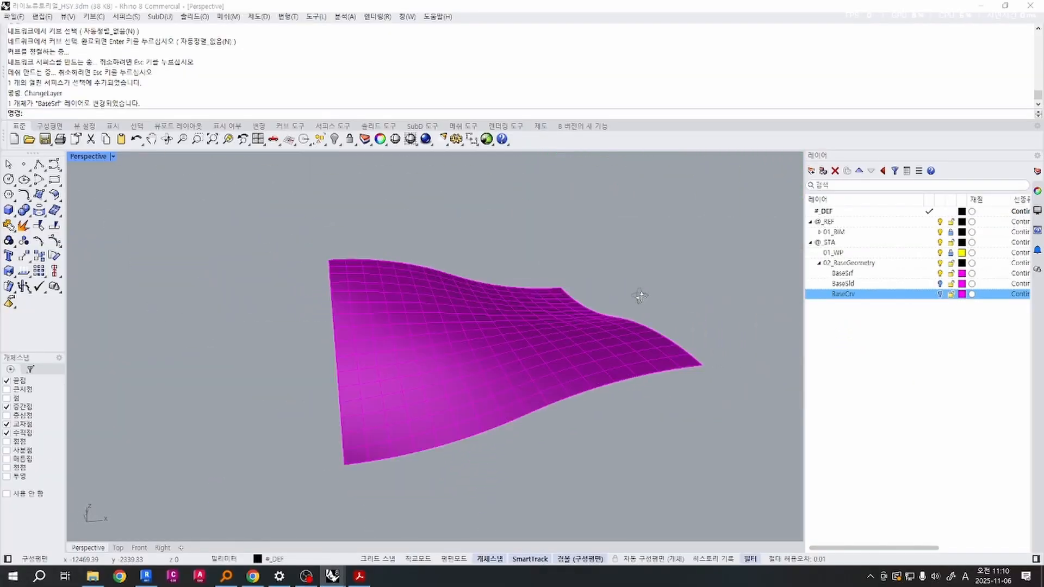
pyautogui.click(511, 312)
pyautogui.click(608, 245)
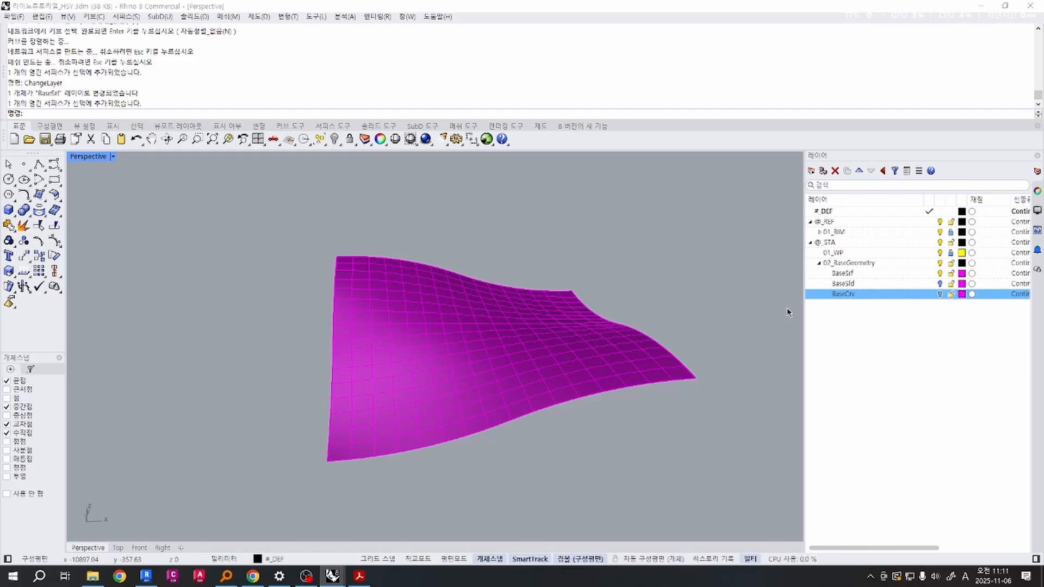
pyautogui.moveTo(576, 334); pyautogui.dragTo(514, 341, button='right')
pyautogui.click(590, 336)
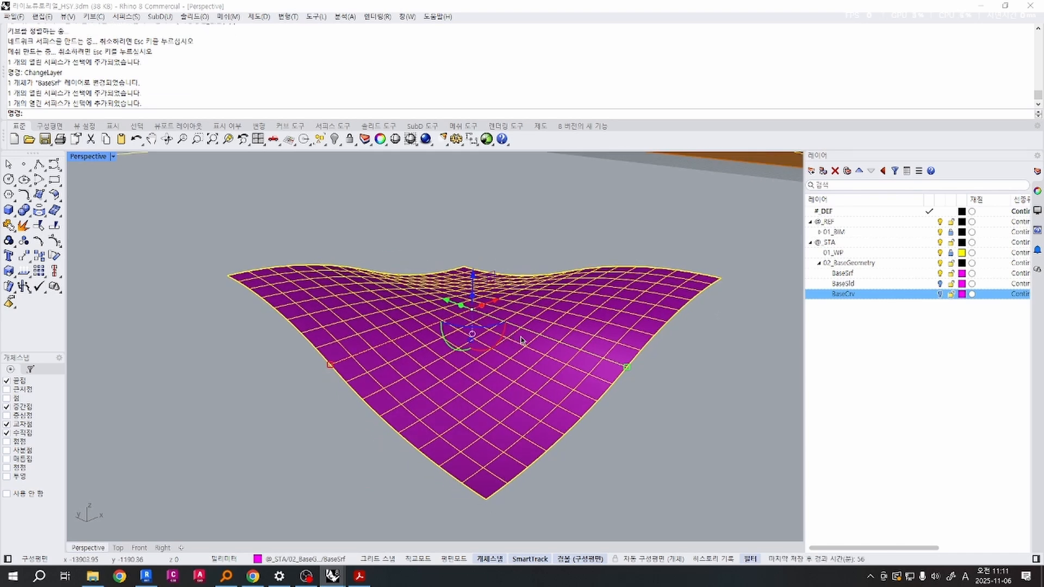
pyautogui.moveTo(749, 320); pyautogui.dragTo(697, 342, button='right')
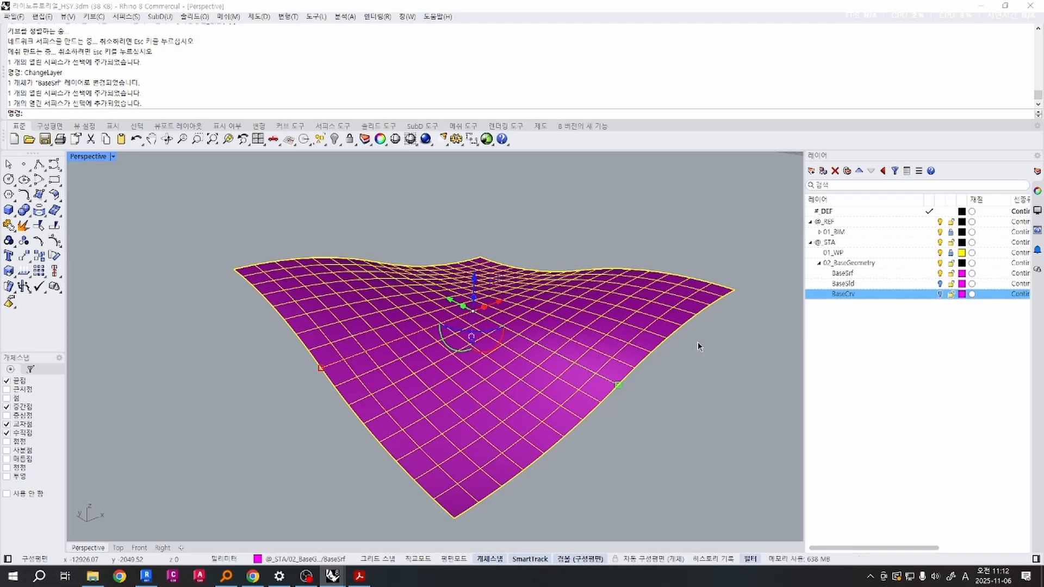
# Switch to the Rhino window with 샘플.3dm and examine the solid curved panel in front of the building.
pyautogui.hotkey('alt', 'Tab')
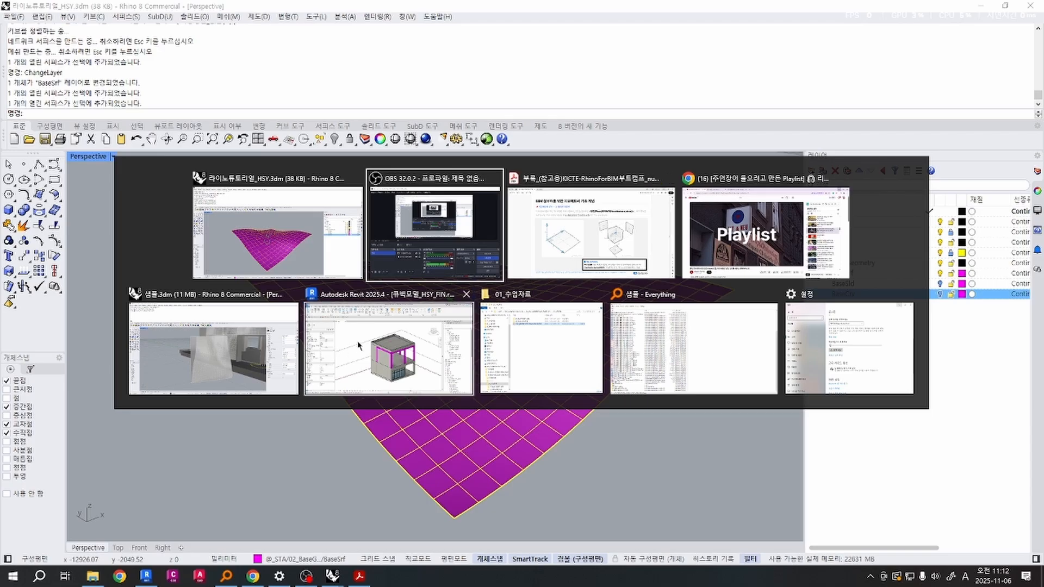
pyautogui.click(234, 368)
pyautogui.moveTo(466, 368); pyautogui.dragTo(537, 354, button='right')
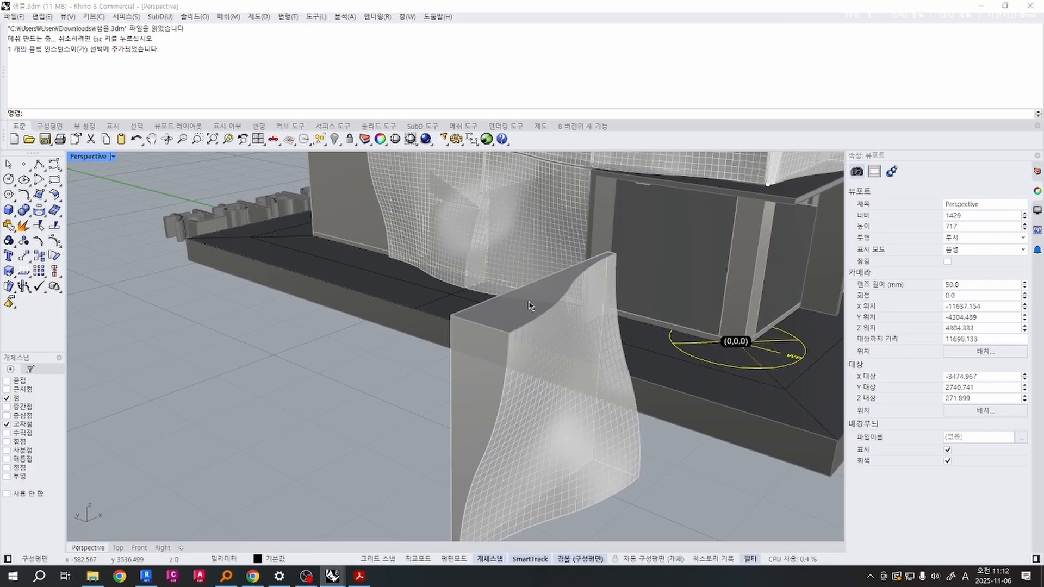
# Switch to Chrome and browse Heatherwick Studio's Guy's Hospital project images up to the cladding panel elevation and plan drawings.
pyautogui.hotkey('alt', 'Tab')
pyautogui.click(239, 359)
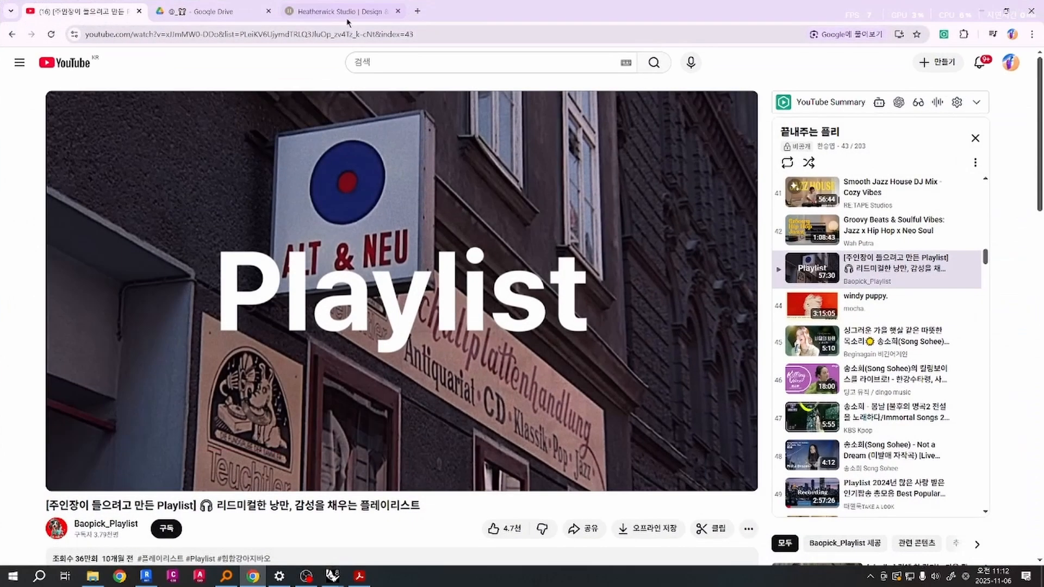
pyautogui.click(334, 11)
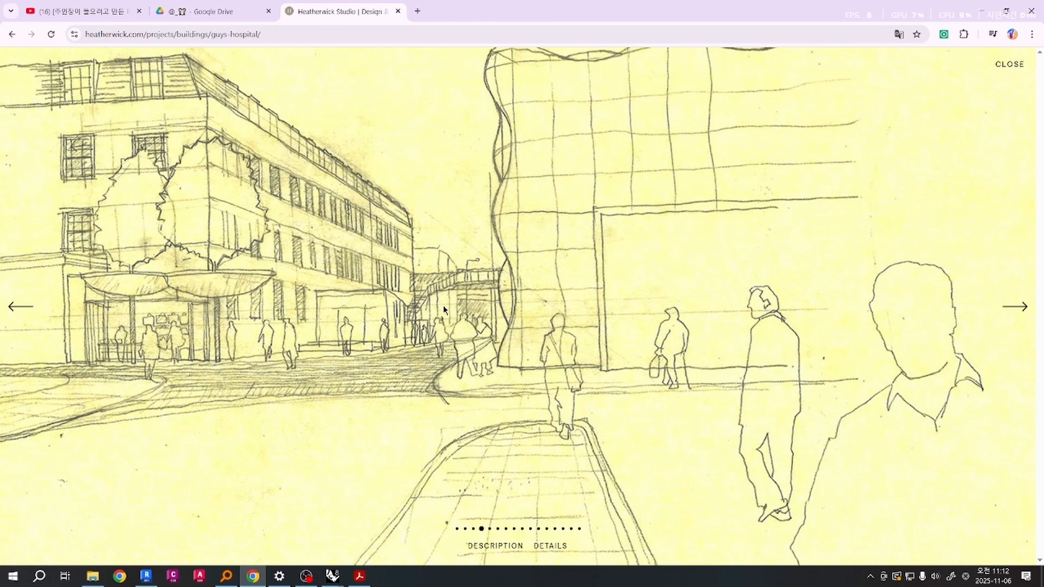
pyautogui.click(1021, 317)
pyautogui.click(1018, 315)
pyautogui.click(1016, 313)
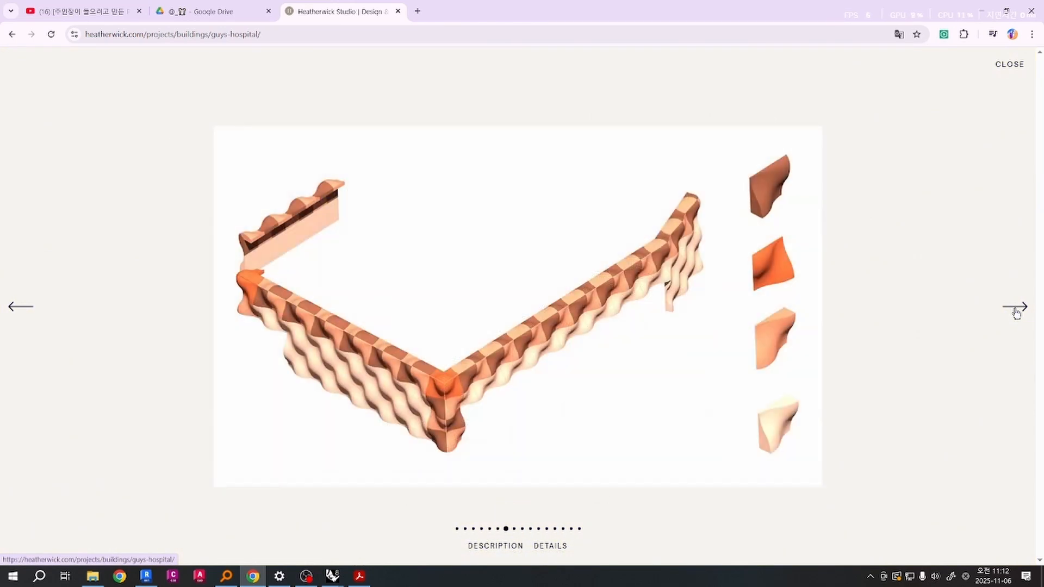
pyautogui.click(1016, 312)
pyautogui.click(1016, 313)
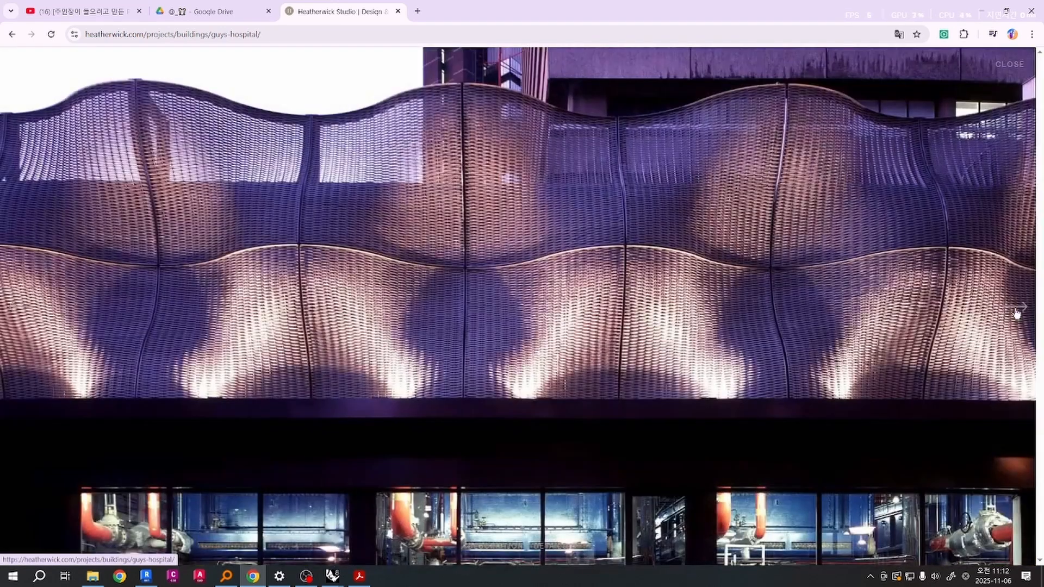
pyautogui.click(1016, 312)
pyautogui.click(1018, 315)
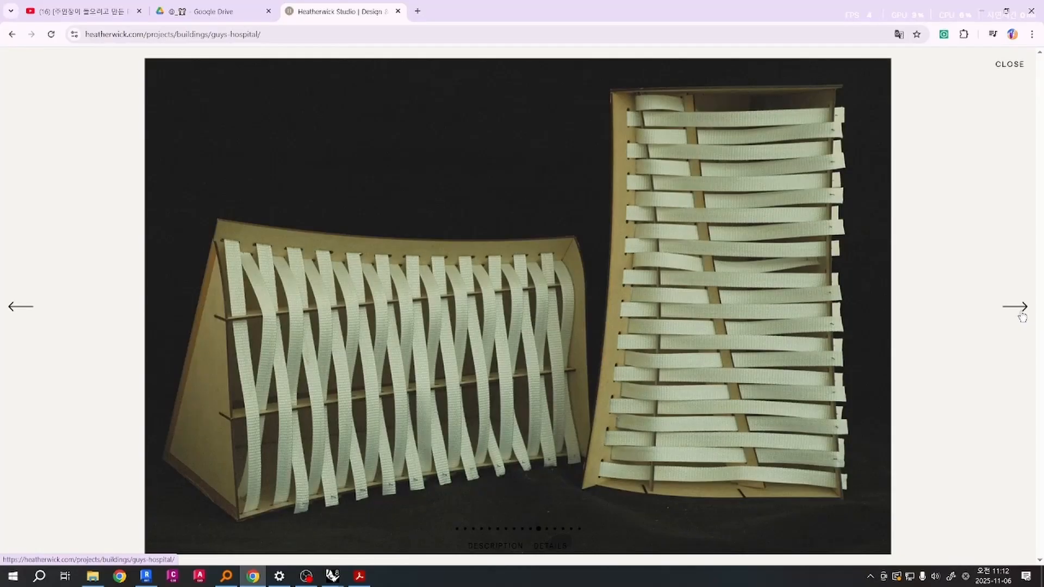
pyautogui.click(1021, 315)
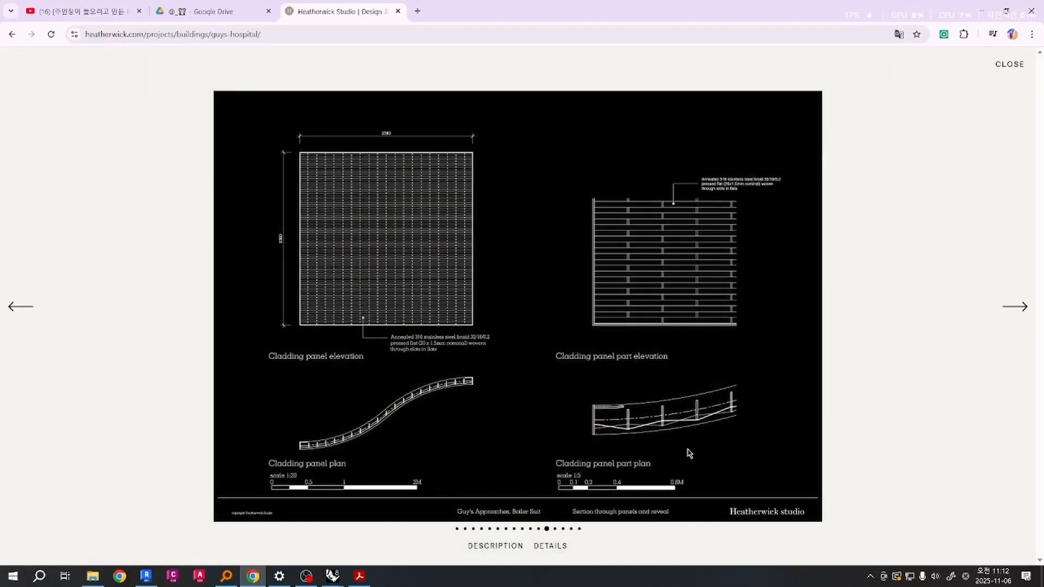
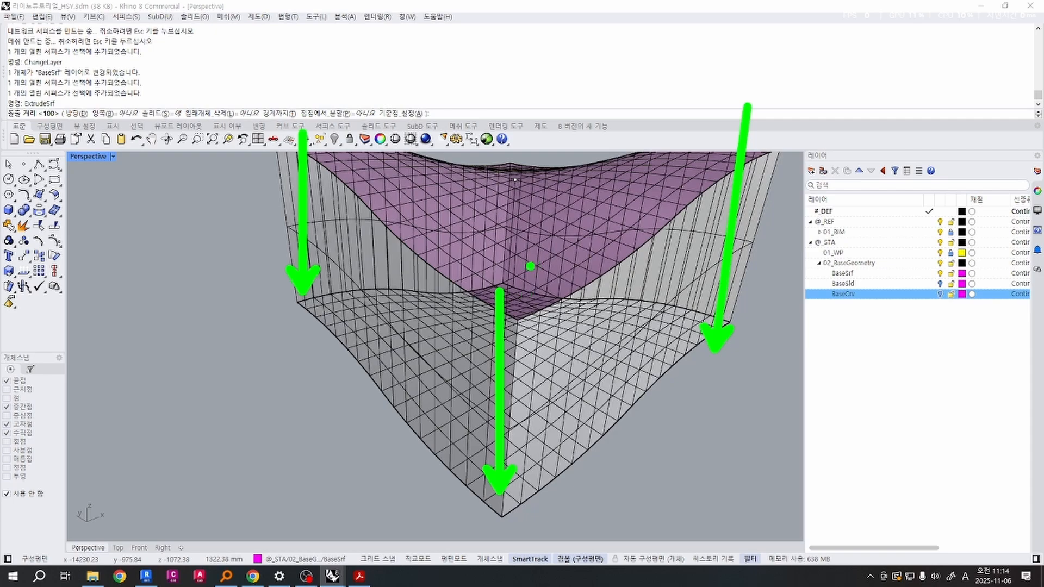
# Switch to Chrome and advance the Guy's Hospital project images to the workshop photo of the twisted woven panel.
pyautogui.press('Escape')
pyautogui.hotkey('alt', 'Tab')
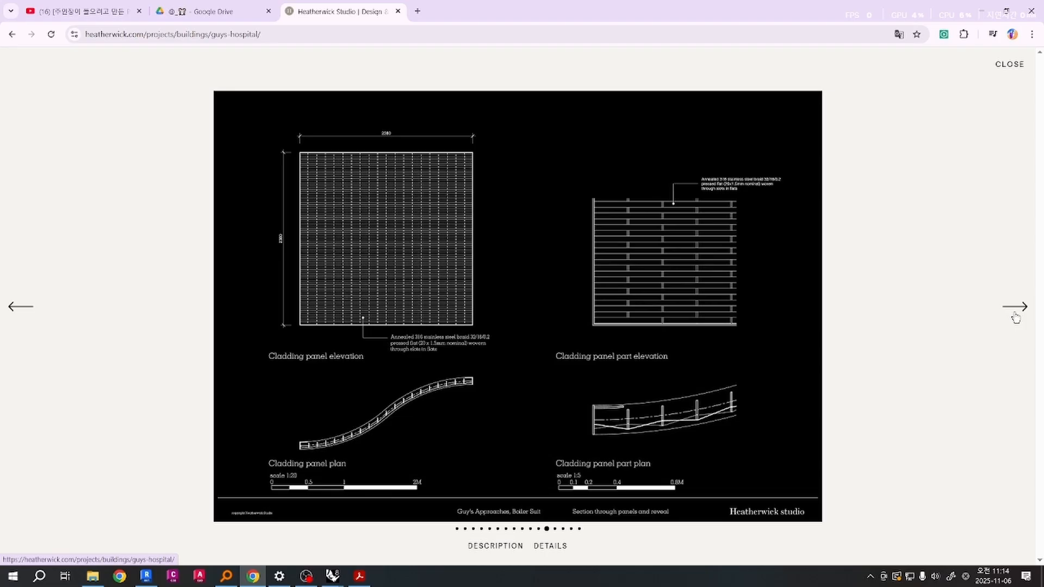
pyautogui.click(1015, 318)
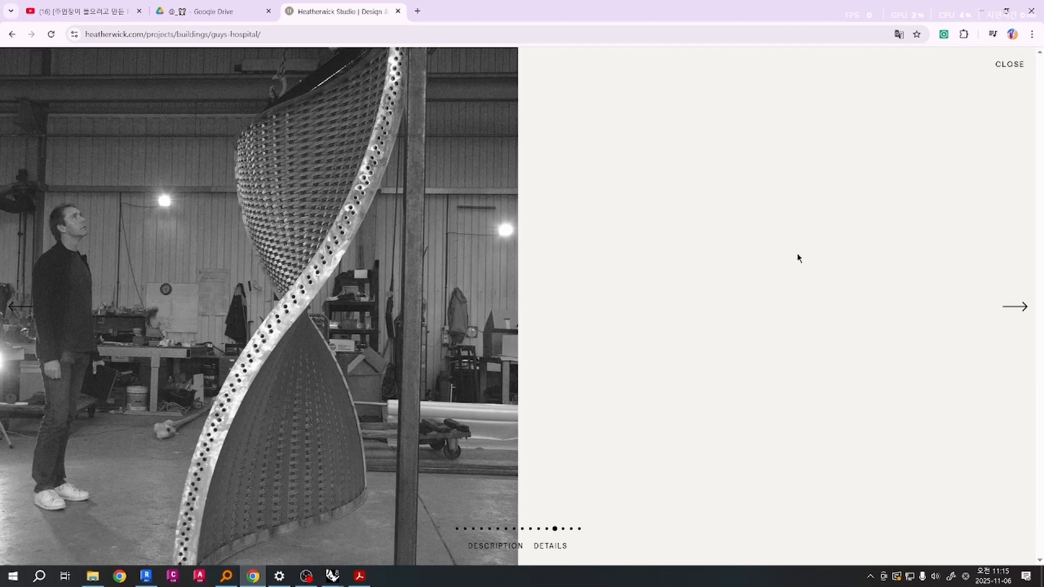
# Examine the solid panel's sides in the Rhino window with 샘플.3dm and compare them with the workshop photo in Chrome.
pyautogui.hotkey('alt', 'Tab')
pyautogui.moveTo(539, 426)
pyautogui.mouseDown(button='right')
pyautogui.moveTo(550, 409)
pyautogui.moveTo(534, 427)
pyautogui.mouseUp(button='right')
pyautogui.scroll(-2, 536, 422)
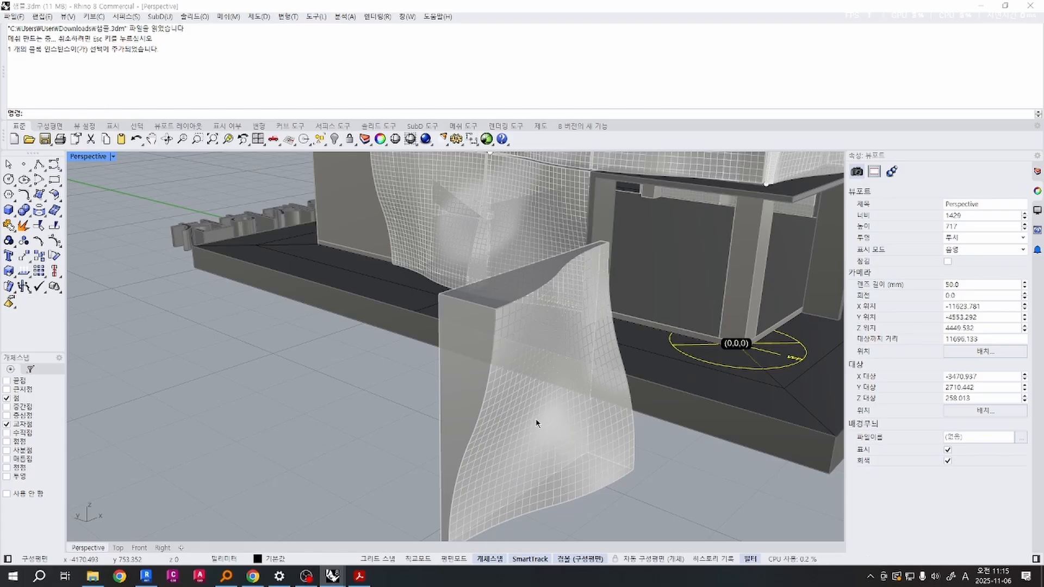
pyautogui.moveTo(536, 423); pyautogui.dragTo(726, 353, button='right')
pyautogui.hotkey('alt', 'Tab')
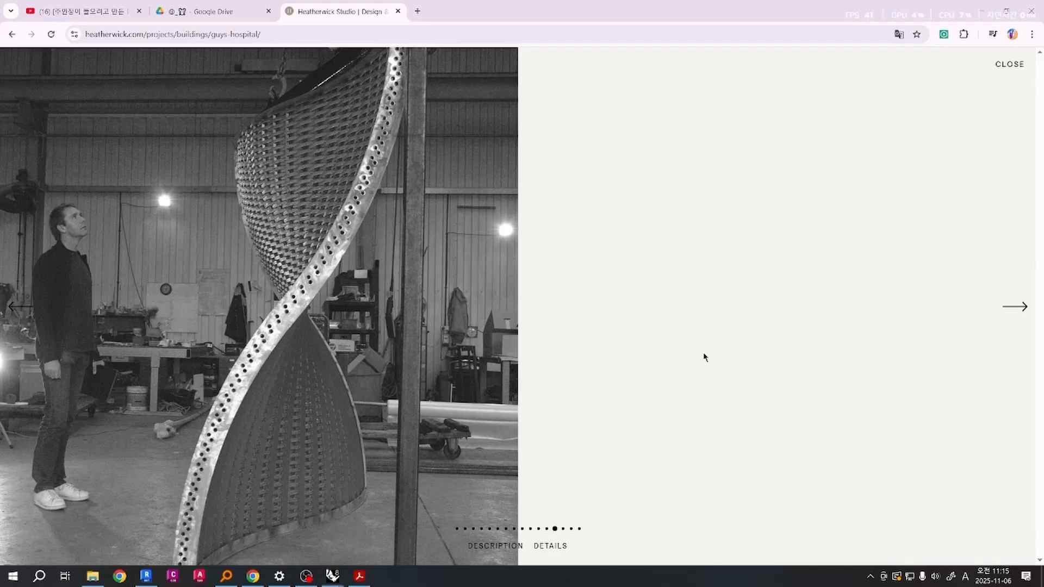
# Switch to the Rhino window with 라이노튜토리얼_HSY.3dm and cancel the pending surface extrusion.
pyautogui.hotkey('alt', 'Tab')
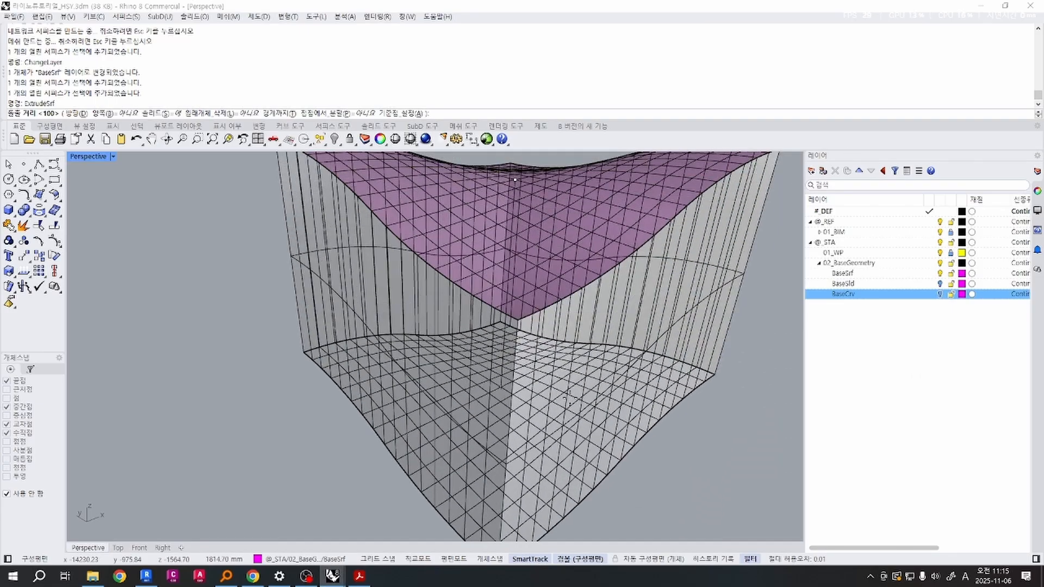
pyautogui.scroll(-4, 568, 400)
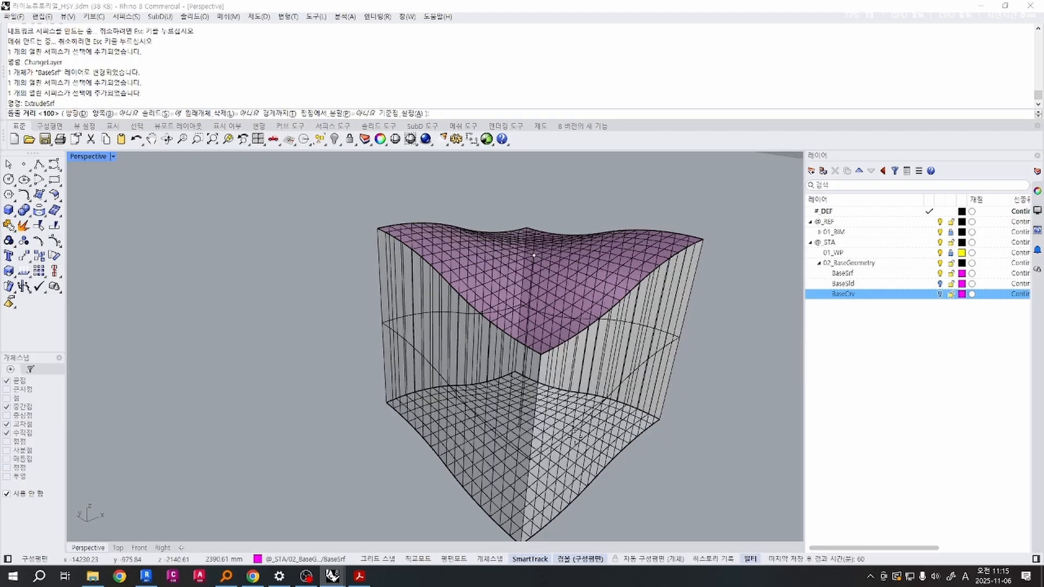
pyautogui.press('Escape')
# Create a solid bounding box around the magenta network surface in world coordinates.
pyautogui.moveTo(581, 357); pyautogui.dragTo(517, 291, button='right')
pyautogui.click(534, 301)
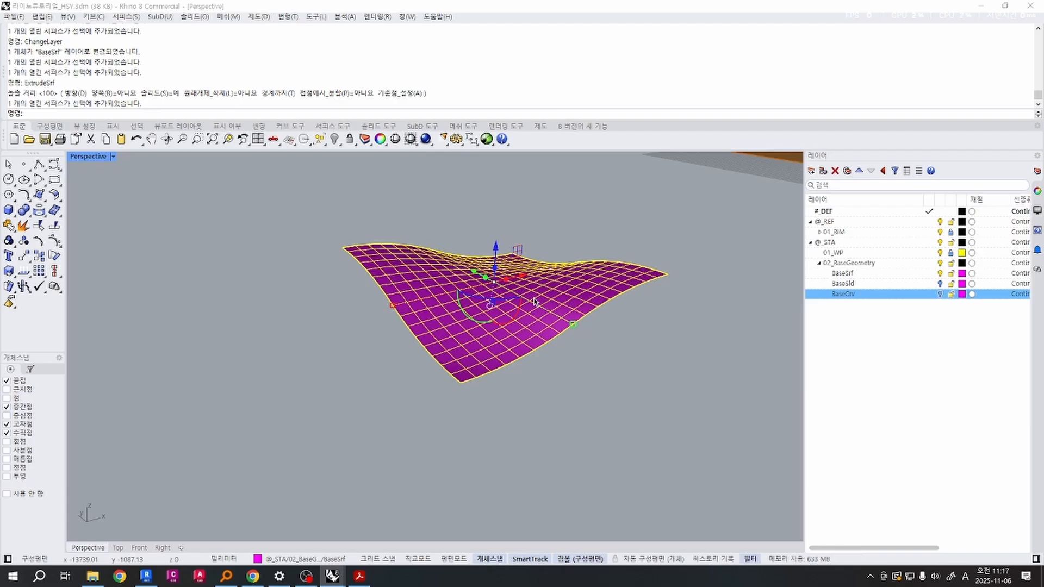
pyautogui.write('BoundingBox')
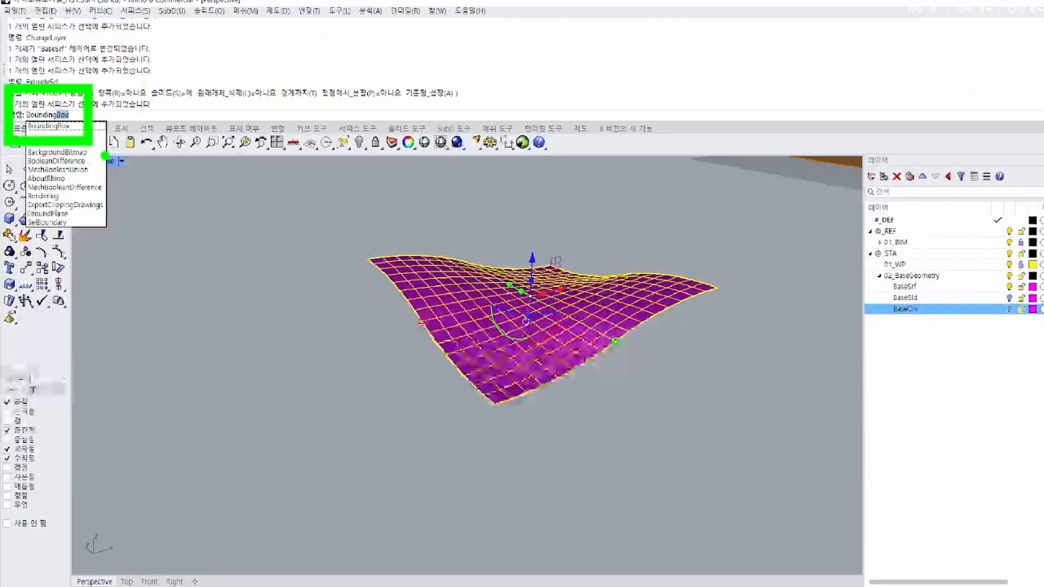
pyautogui.press('Return')
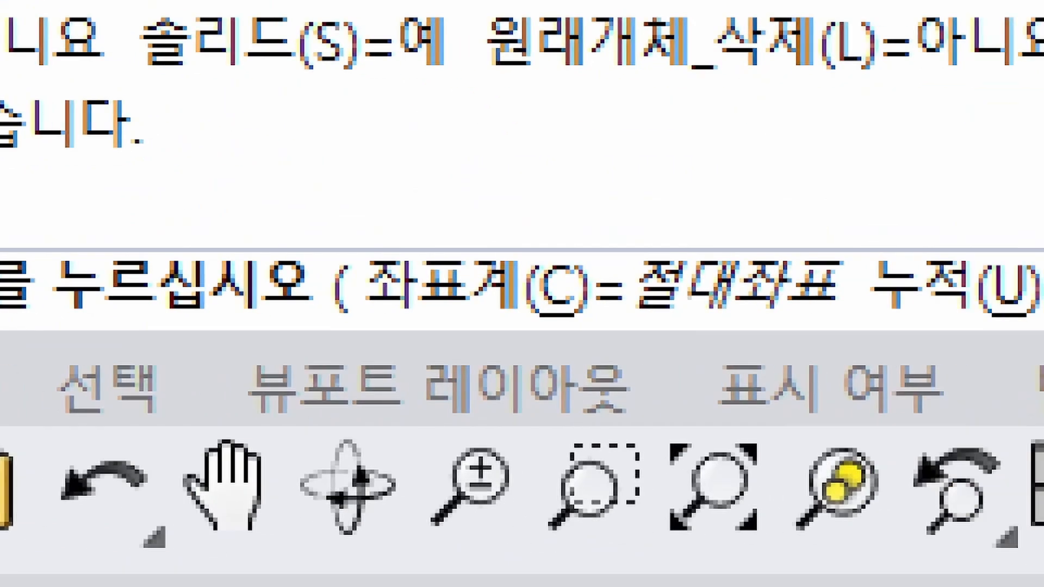
pyautogui.click(148, 93)
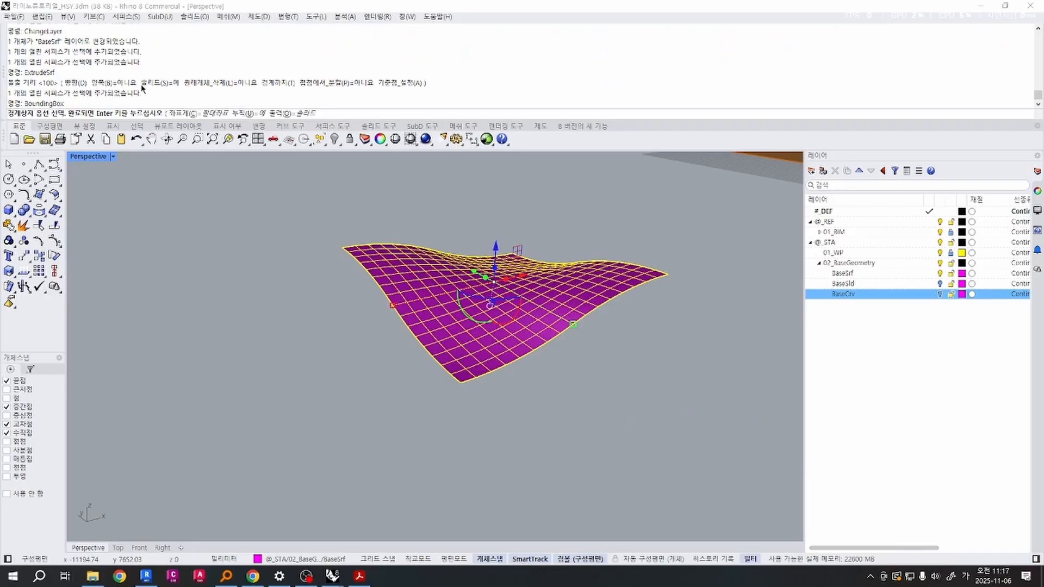
pyautogui.press('Return')
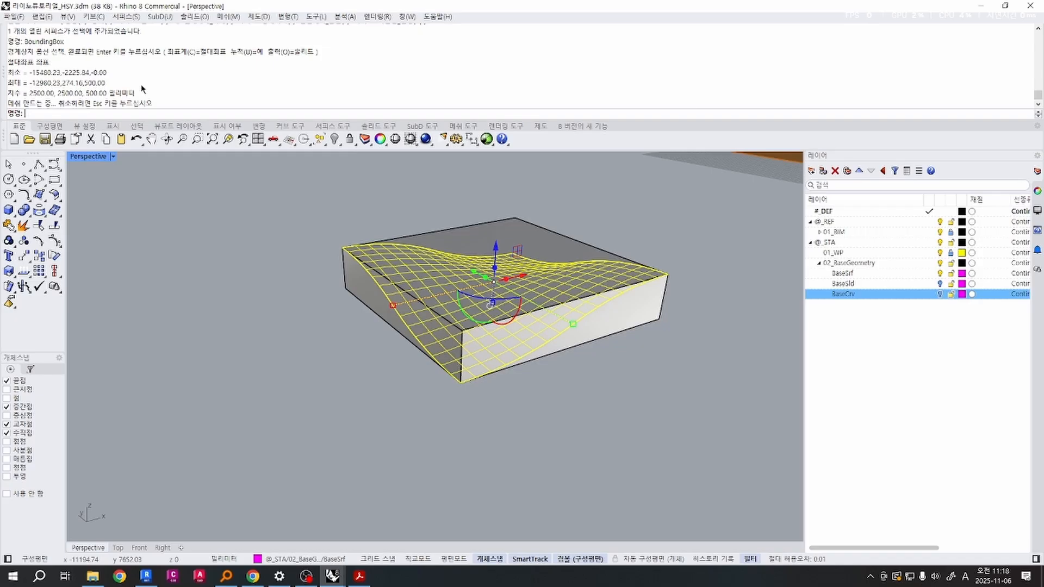
pyautogui.press('Escape')
# Split the bounding box solid, using the magenta network surface as the cutting object.
pyautogui.scroll(4, 524, 322)
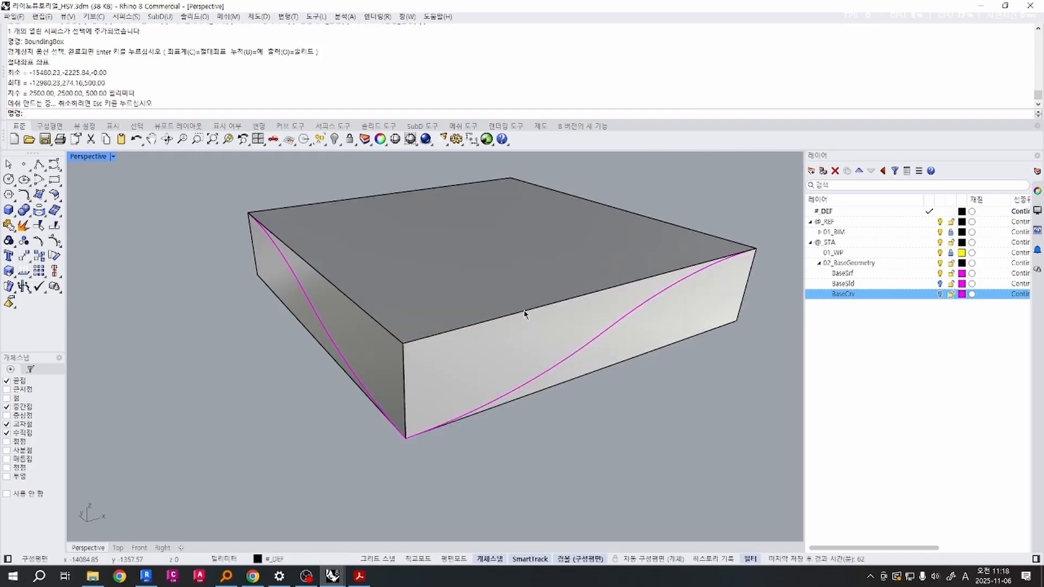
pyautogui.click(525, 313)
pyautogui.moveTo(525, 313); pyautogui.dragTo(433, 242, button='right')
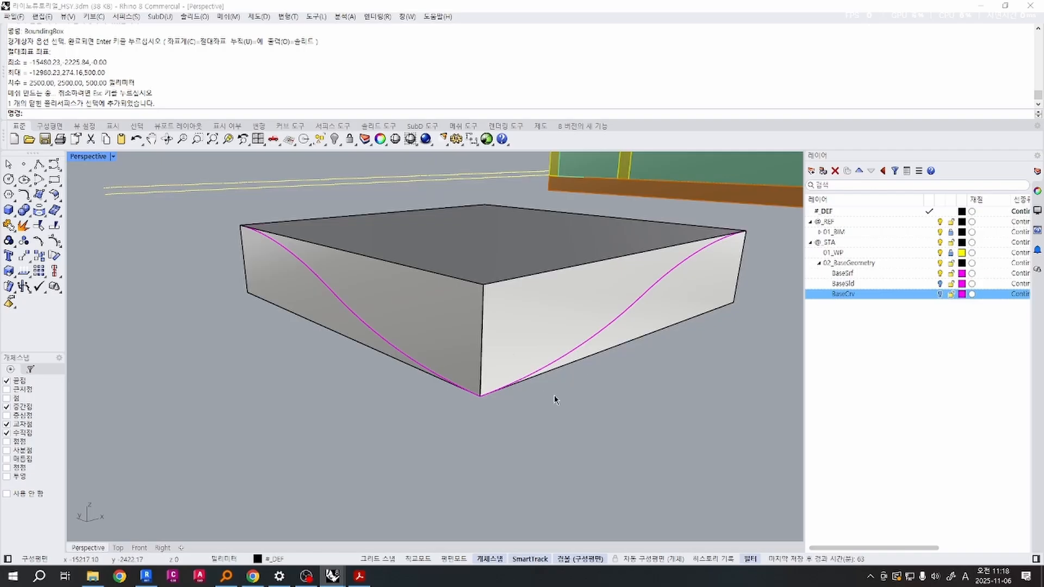
pyautogui.write('Split')
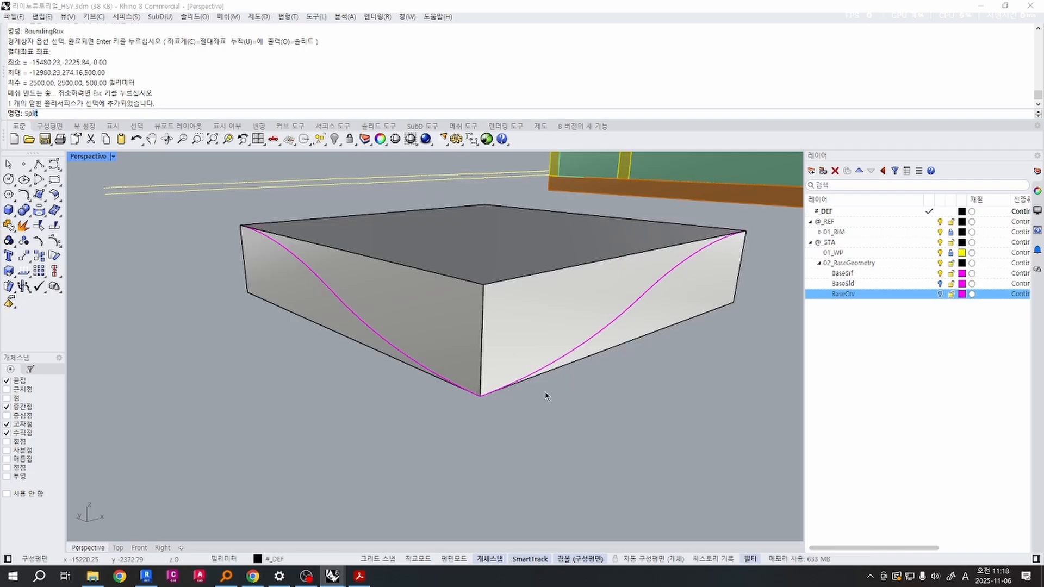
pyautogui.press('Down')
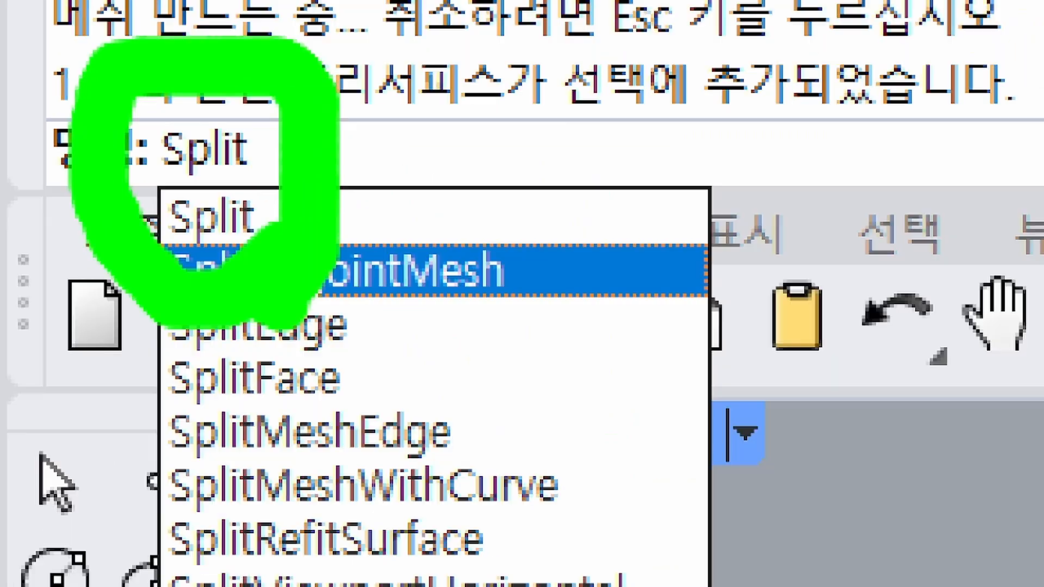
pyautogui.press('Return')
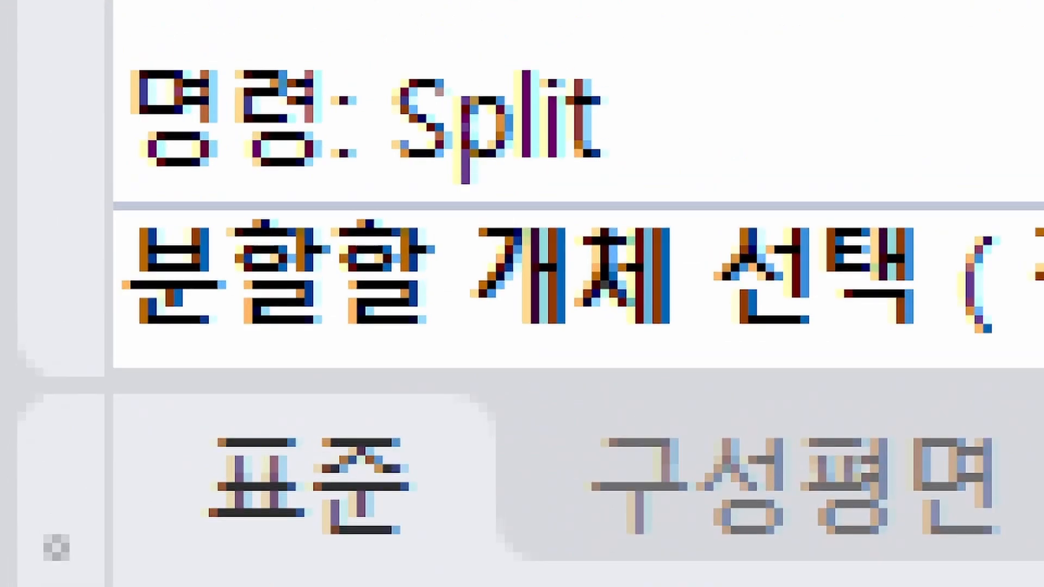
pyautogui.click(0, 102)
pyautogui.moveTo(44, 122); pyautogui.dragTo(16, 132)
pyautogui.moveTo(253, 578)
pyautogui.mouseDown()
pyautogui.moveTo(625, 579)
pyautogui.moveTo(405, 479)
pyautogui.mouseUp()
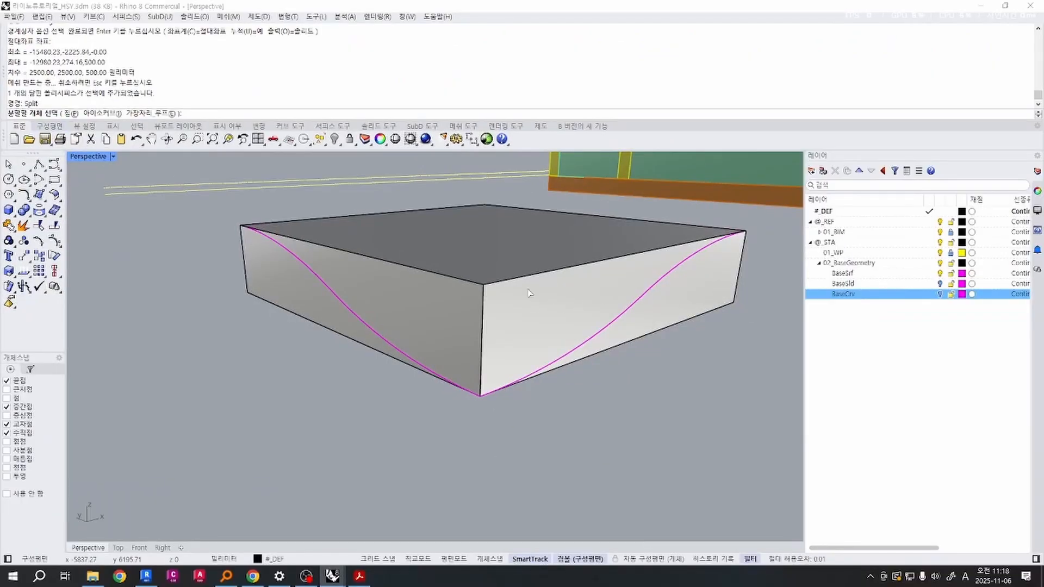
pyautogui.click(530, 292)
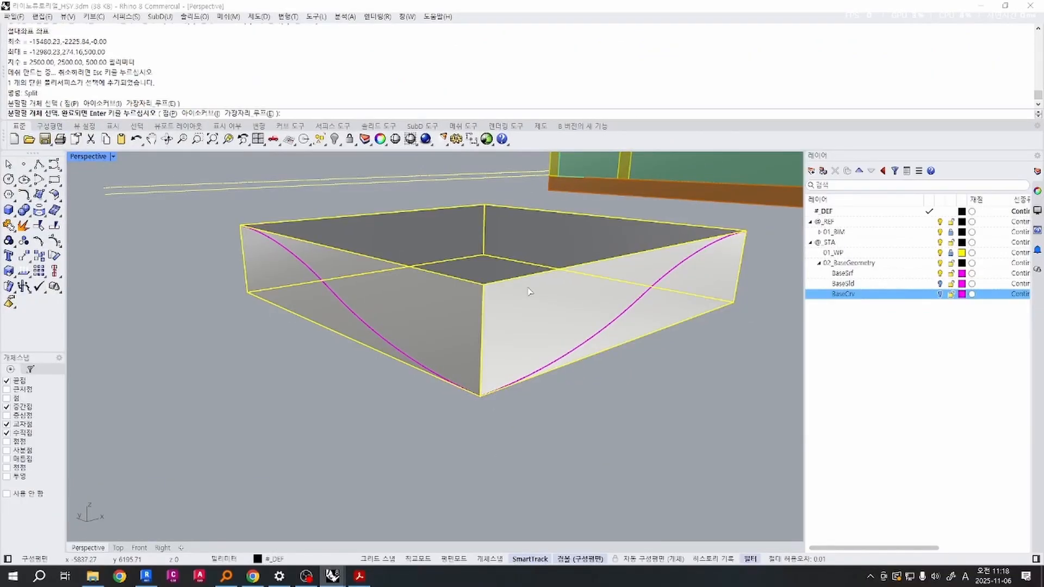
pyautogui.press('Return')
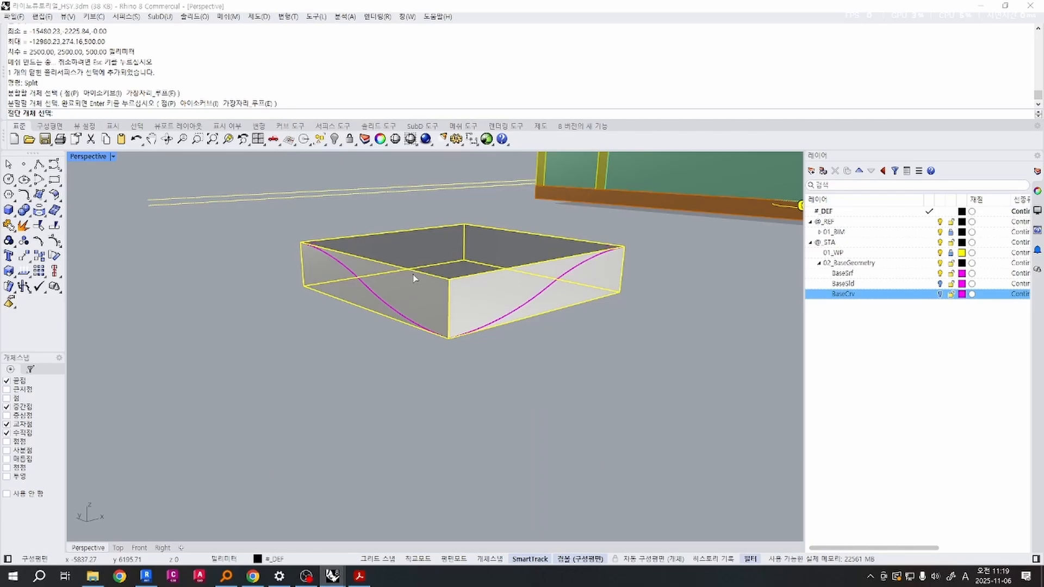
pyautogui.moveTo(413, 279); pyautogui.dragTo(387, 299, button='right')
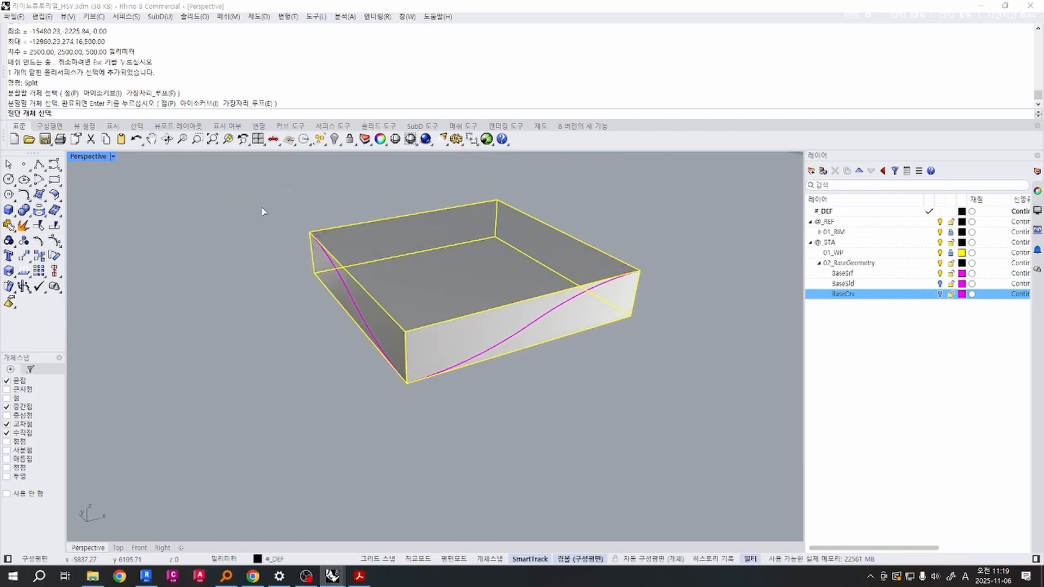
pyautogui.moveTo(263, 183); pyautogui.dragTo(625, 429)
pyautogui.moveTo(715, 429); pyautogui.dragTo(249, 179)
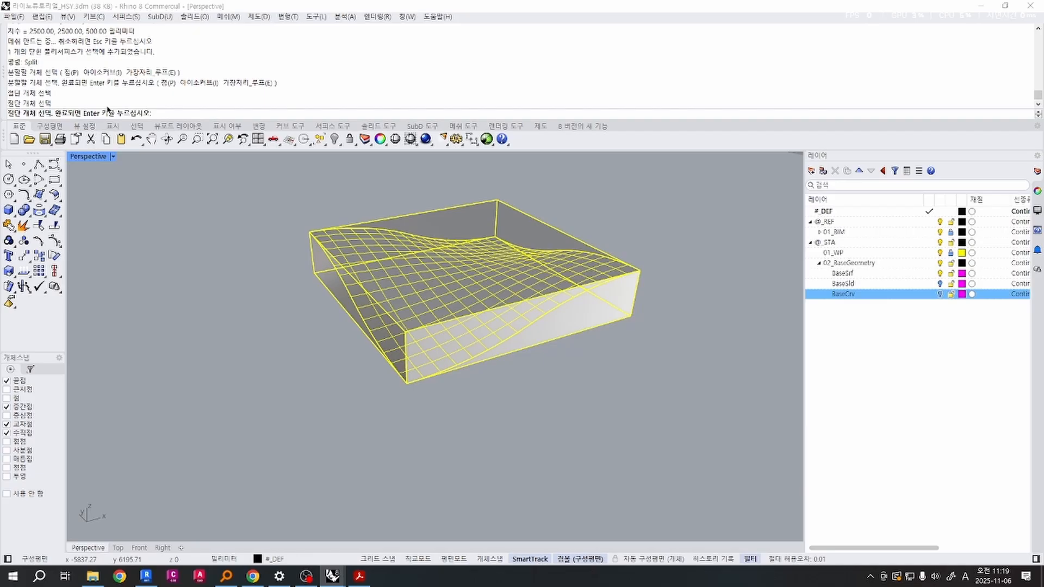
pyautogui.press('Return')
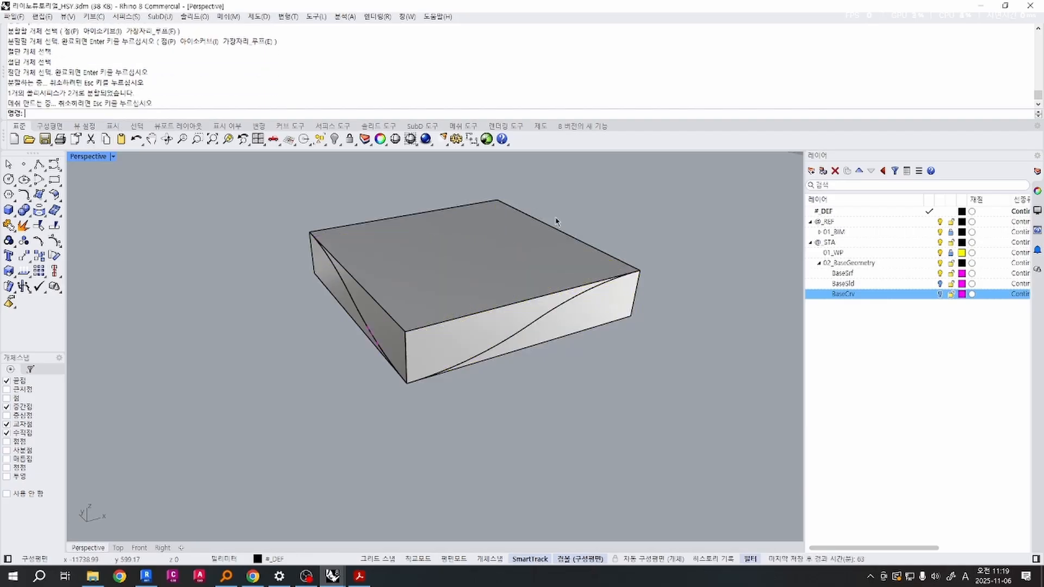
# Delete the upper piece of the split box above the network surface.
pyautogui.click(450, 274)
pyautogui.press('Delete')
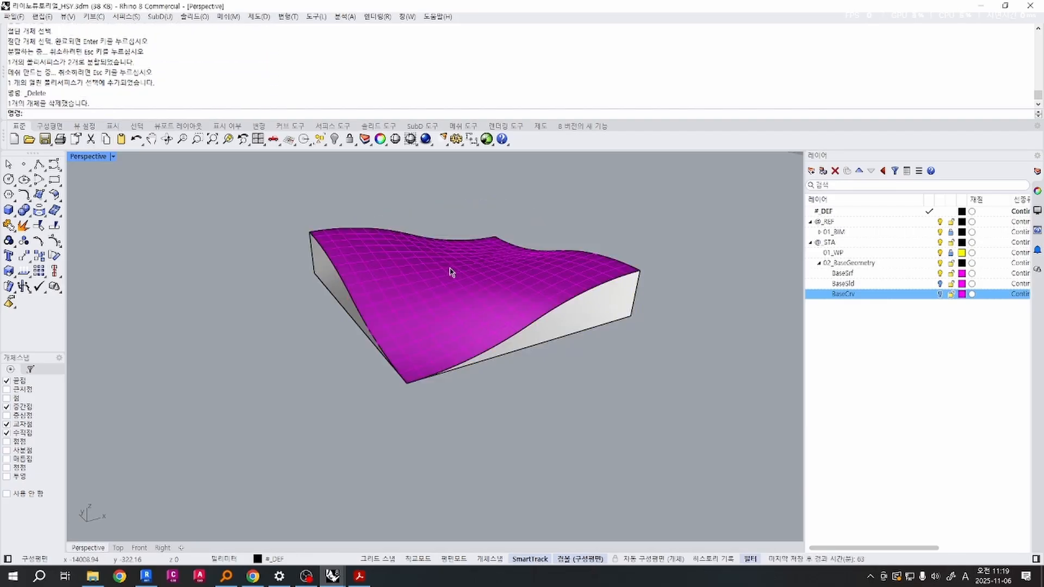
pyautogui.moveTo(457, 263); pyautogui.dragTo(495, 240, button='right')
# Undo the upper piece's deletion and the box split, and clear the selection.
pyautogui.hotkey('ctrl', 'z')
pyautogui.hotkey('ctrl', 'z')
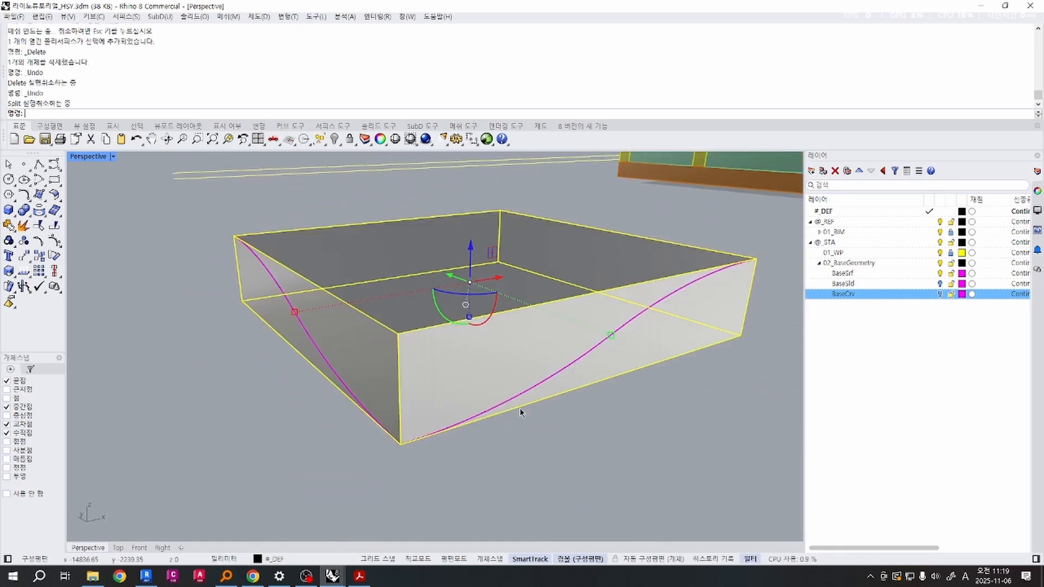
pyautogui.press('Escape')
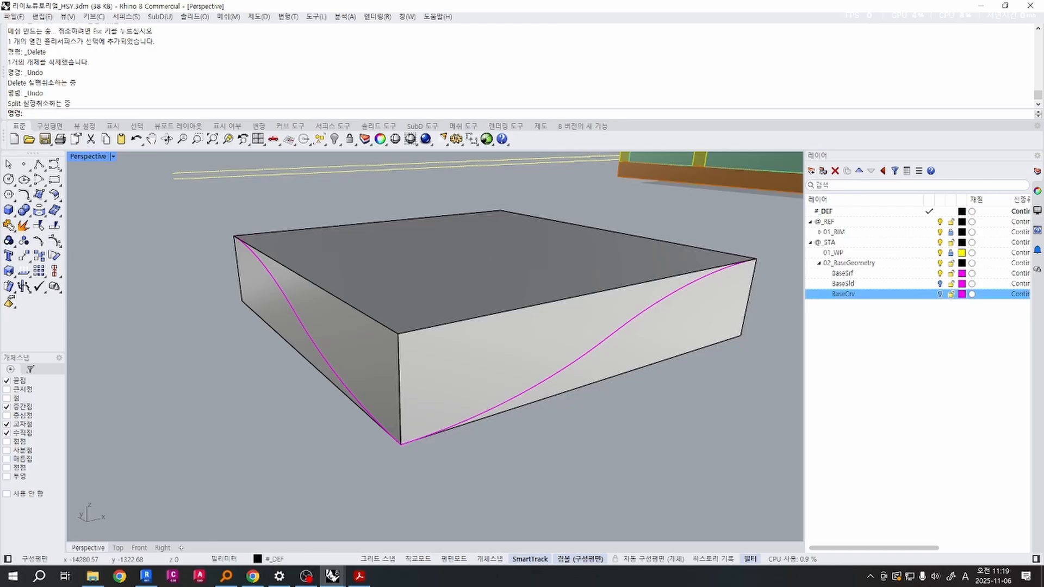
# Split the bounding box again with the network surface and delete the piece above the surface.
pyautogui.write('Split')
pyautogui.press('Return')
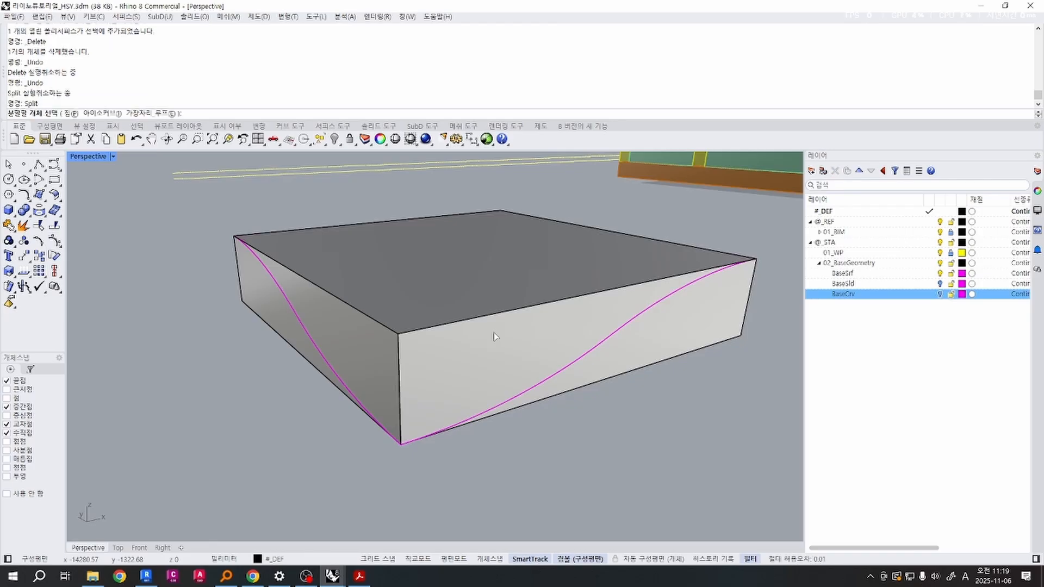
pyautogui.click(493, 337)
pyautogui.press('Return')
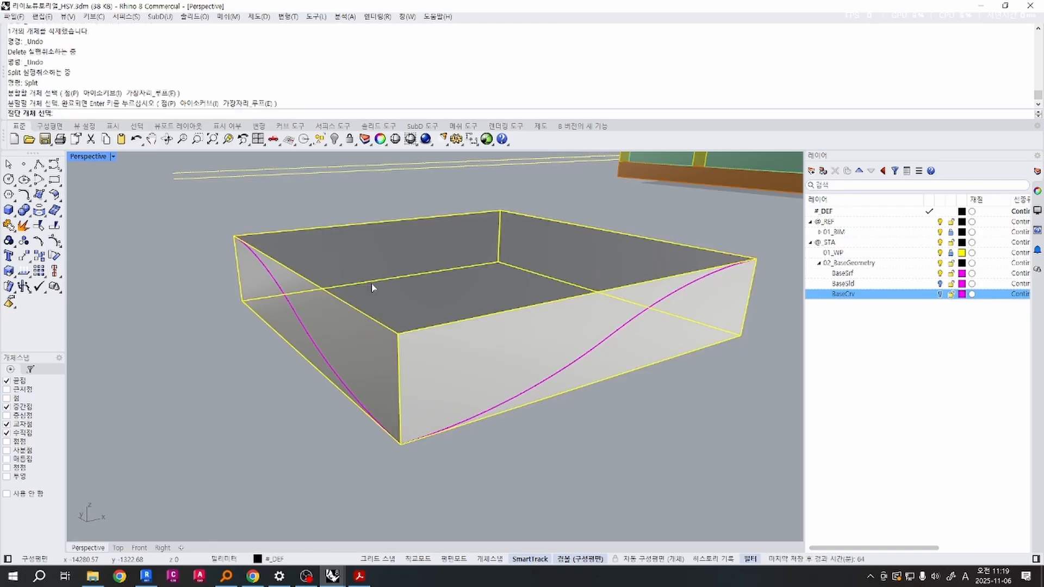
pyautogui.click(272, 289)
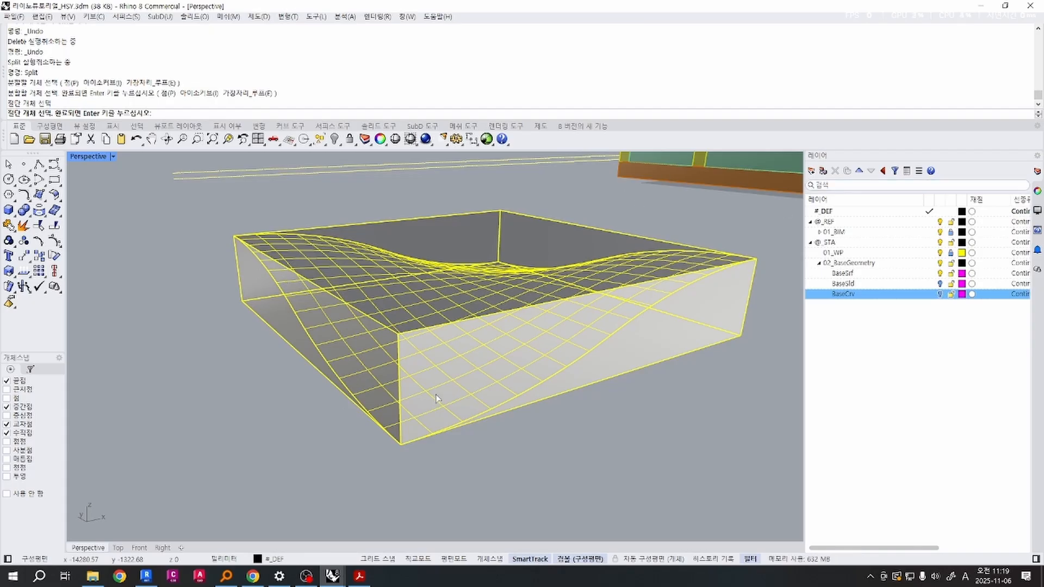
pyautogui.press('Return')
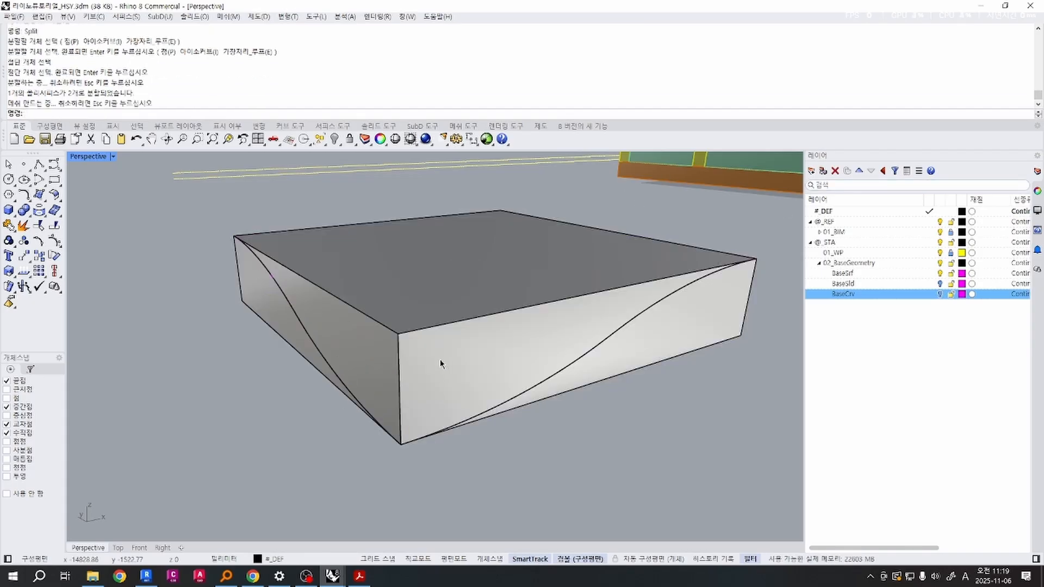
pyautogui.click(393, 336)
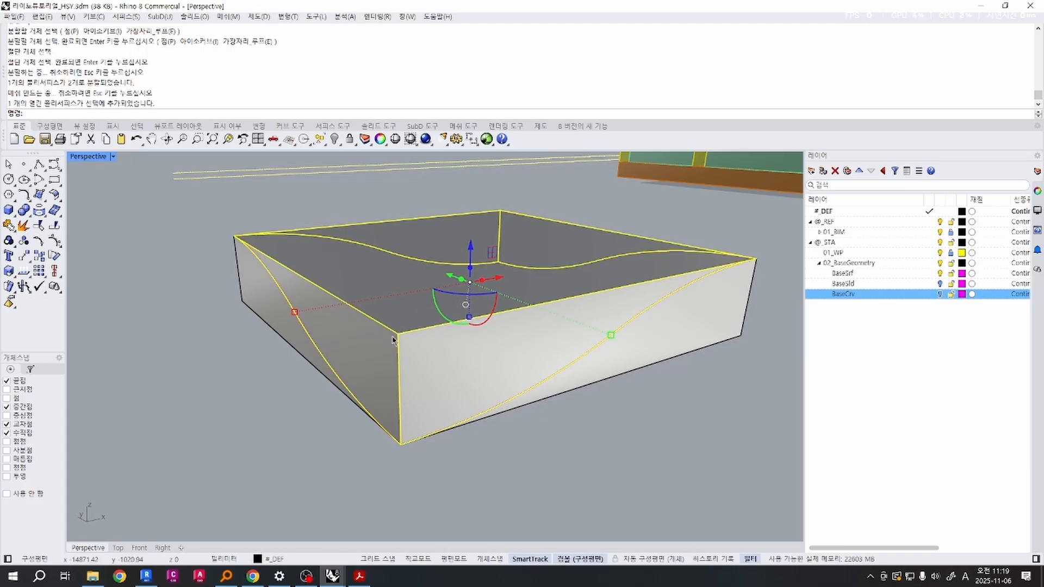
pyautogui.press('Delete')
# Delete the network surface to inspect the open box beneath it, and undo that deletion.
pyautogui.click(405, 343)
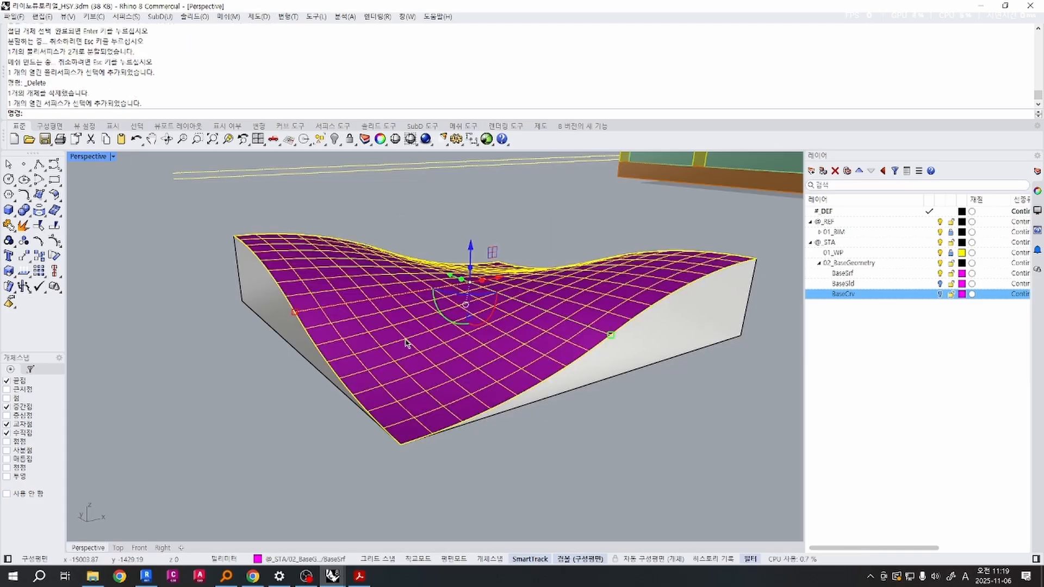
pyautogui.press('F1')
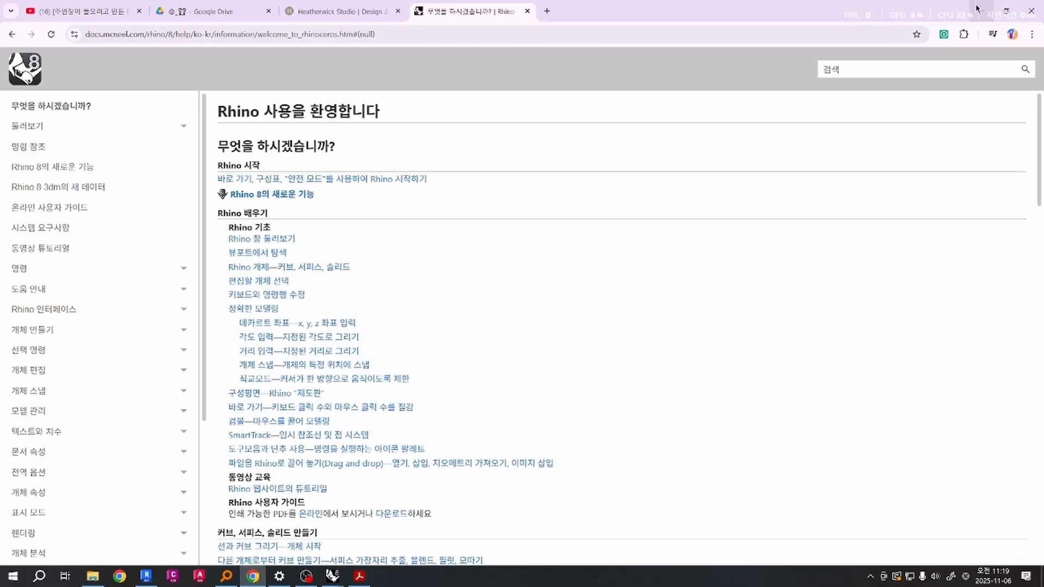
pyautogui.hotkey('alt', 'Tab')
pyautogui.press('Delete')
pyautogui.moveTo(517, 317); pyautogui.dragTo(509, 225, button='right')
pyautogui.hotkey('ctrl', 'z')
pyautogui.moveTo(596, 203); pyautogui.dragTo(412, 274, button='right')
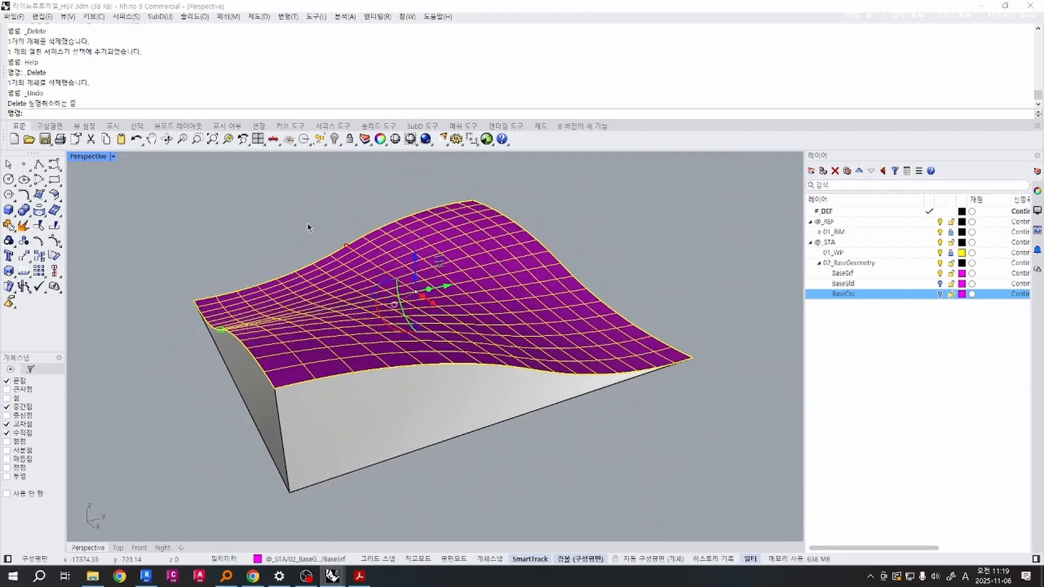
# Clear the selection and examine the edges where the network surface meets the remaining box's sides.
pyautogui.click(307, 227)
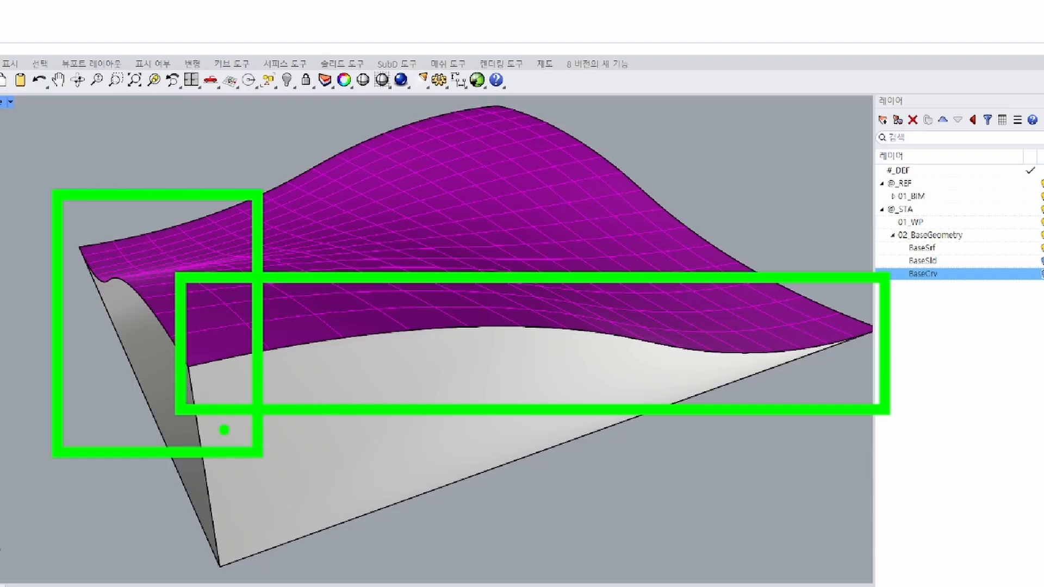
pyautogui.press('Escape')
pyautogui.moveTo(224, 429)
pyautogui.mouseDown(button='right')
pyautogui.moveTo(402, 320)
pyautogui.moveTo(476, 335)
pyautogui.mouseUp(button='right')
pyautogui.scroll(4, 476, 335)
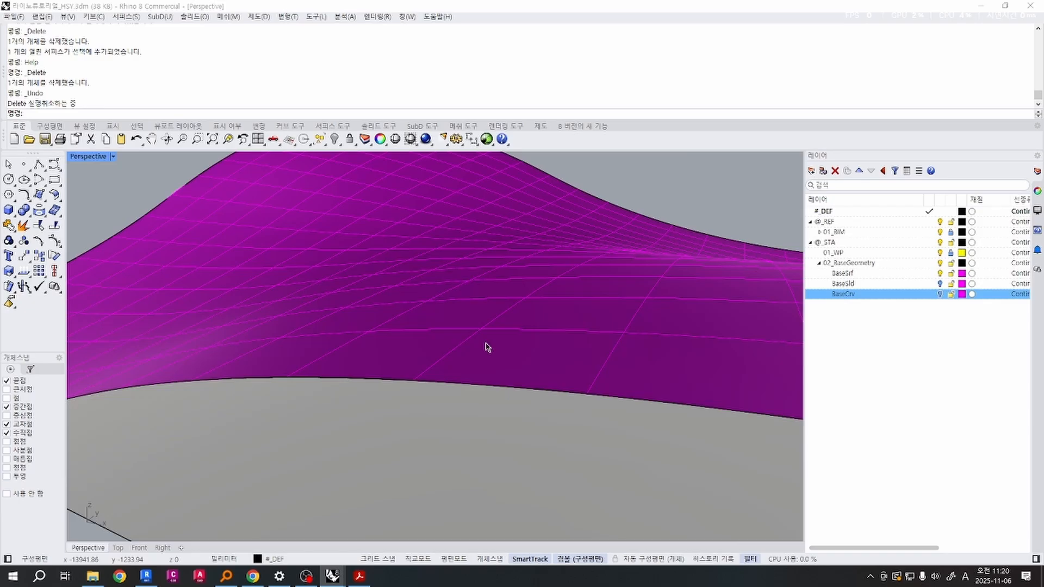
# Join the open box and the network surface into one closed solid panel.
pyautogui.click(399, 419)
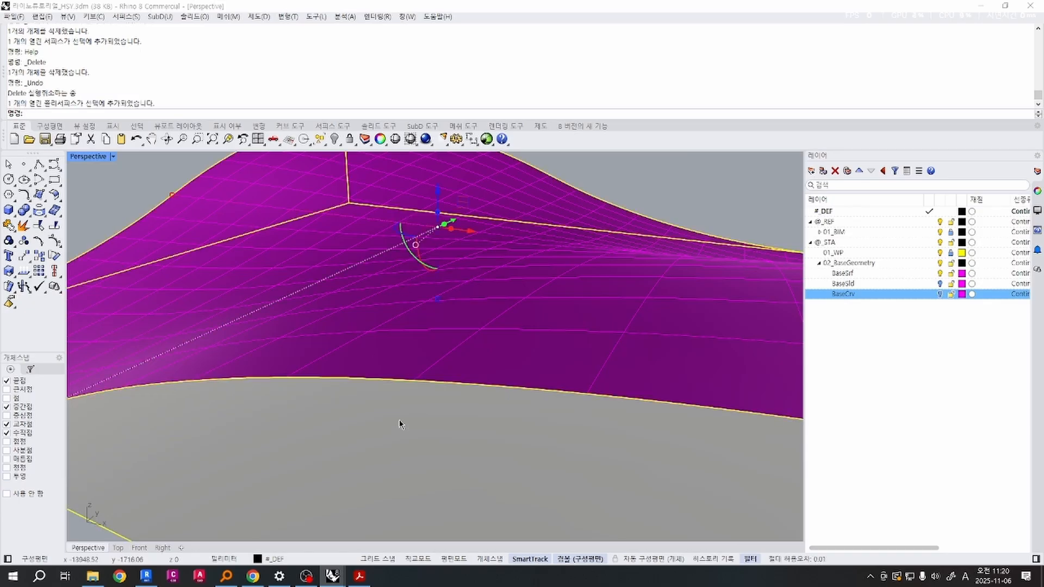
pyautogui.click(382, 319)
pyautogui.write('Join')
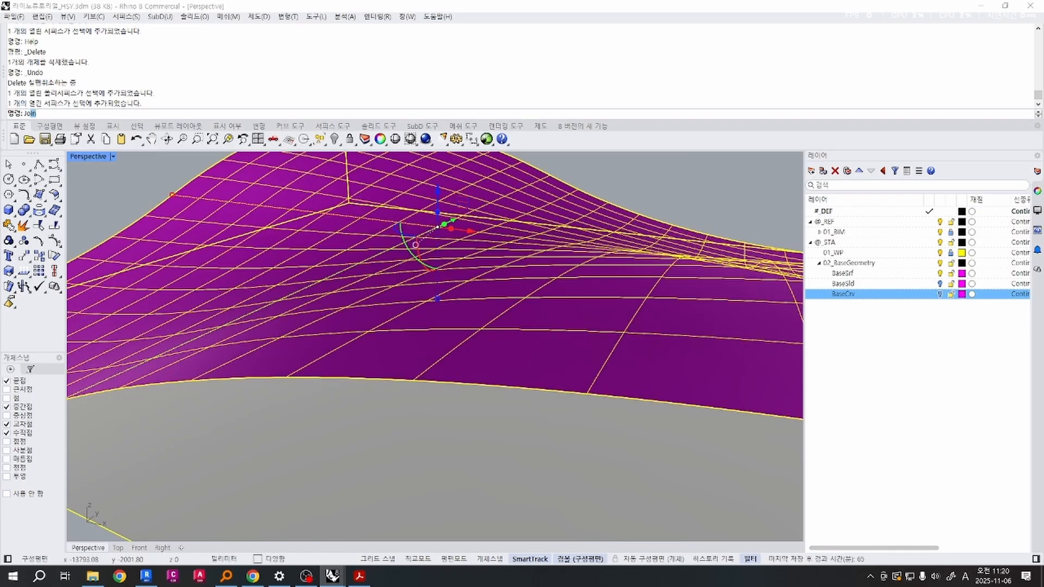
pyautogui.press('Return')
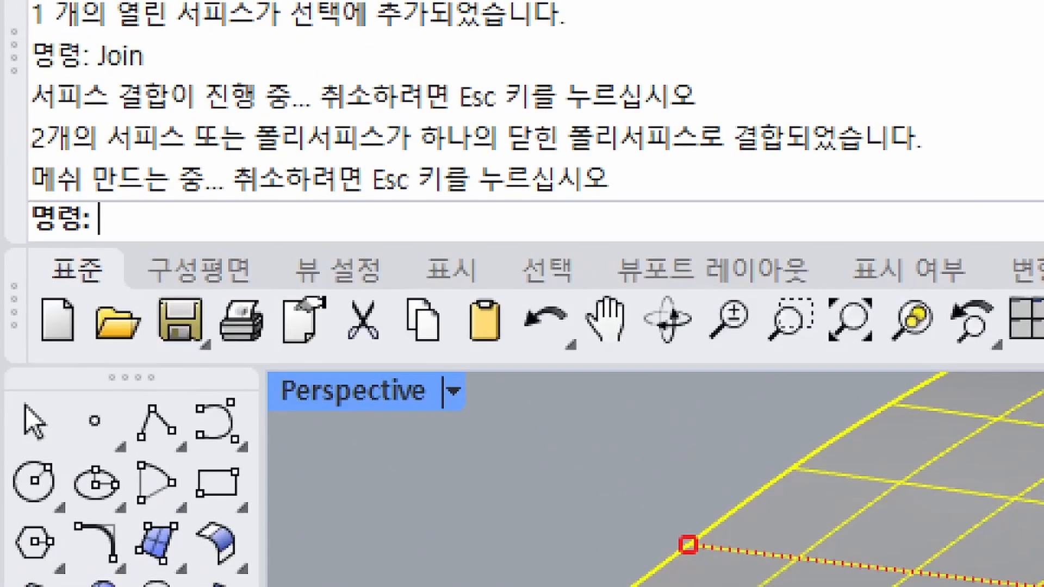
pyautogui.click(471, 94)
pyautogui.moveTo(140, 300)
pyautogui.mouseDown()
pyautogui.moveTo(2, 180)
pyautogui.moveTo(52, 294)
pyautogui.moveTo(32, 299)
pyautogui.mouseUp()
pyautogui.moveTo(381, 85)
pyautogui.mouseDown()
pyautogui.moveTo(721, 209)
pyautogui.moveTo(852, 206)
pyautogui.mouseUp()
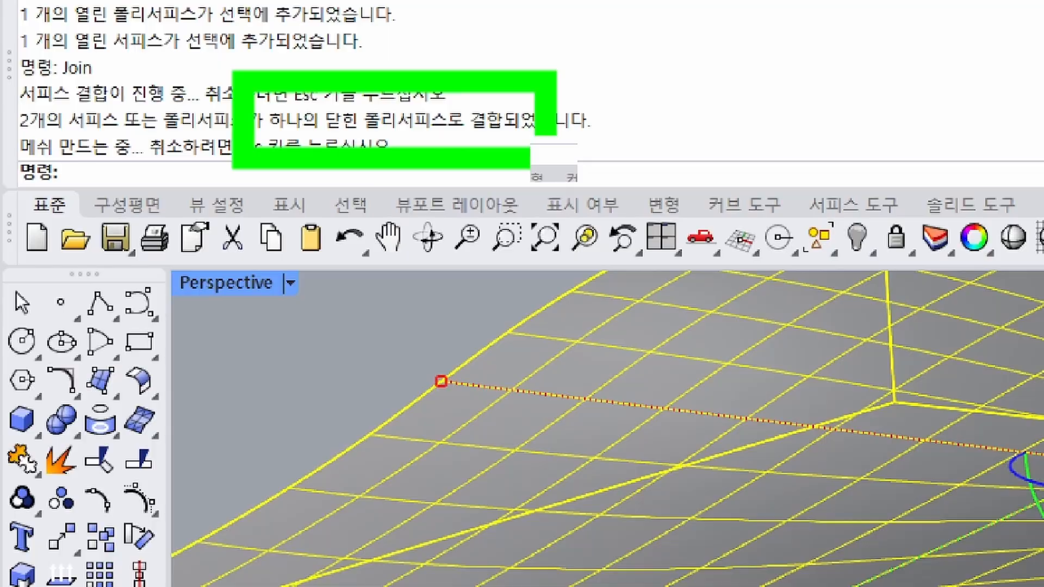
# Clear the selection and examine how the solid panel lies on the ground relative to the building.
pyautogui.scroll(-8, 536, 296)
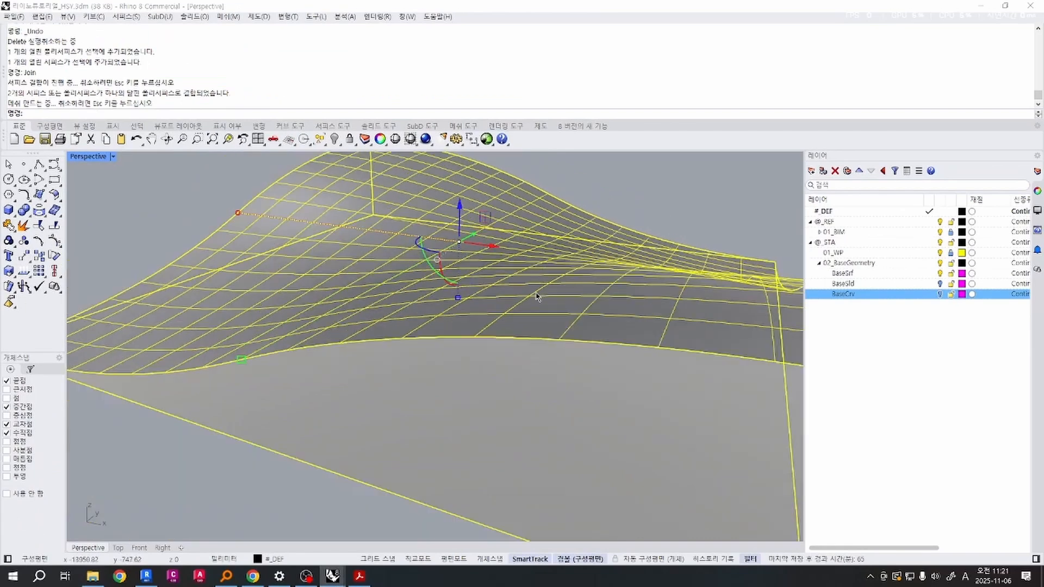
pyautogui.click(678, 226)
pyautogui.moveTo(678, 225); pyautogui.dragTo(703, 148, button='right')
pyautogui.scroll(-15, 611, 283)
pyautogui.keyDown('shift'); pyautogui.moveTo(600, 220); pyautogui.dragTo(523, 322, button='right'); pyautogui.keyUp('shift')
pyautogui.scroll(3, 391, 394)
pyautogui.moveTo(399, 434); pyautogui.dragTo(355, 440, button='right')
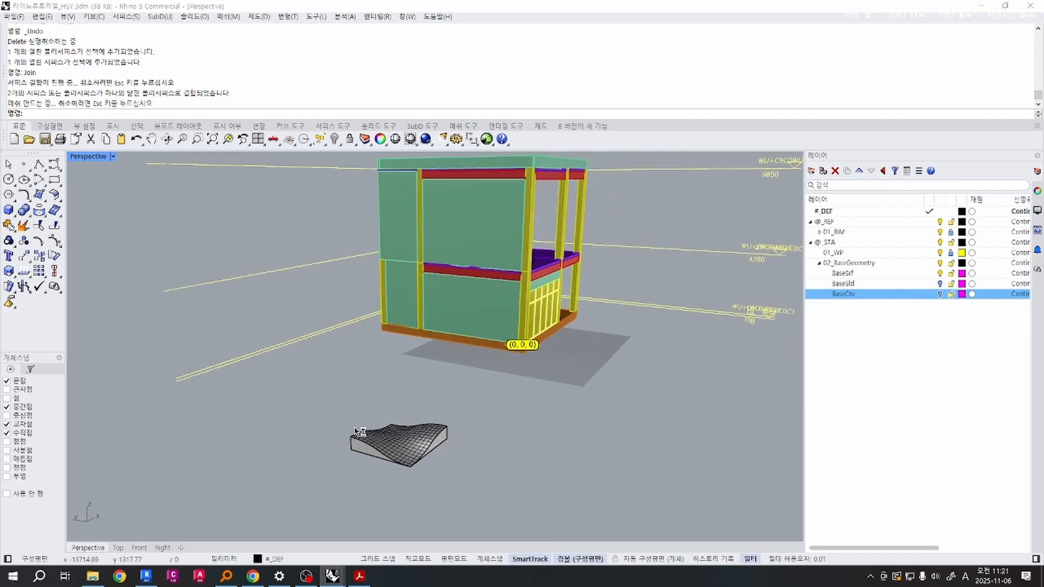
pyautogui.scroll(2, 356, 439)
pyautogui.moveTo(488, 478)
pyautogui.mouseDown()
pyautogui.moveTo(257, 467)
pyautogui.moveTo(478, 485)
pyautogui.mouseUp()
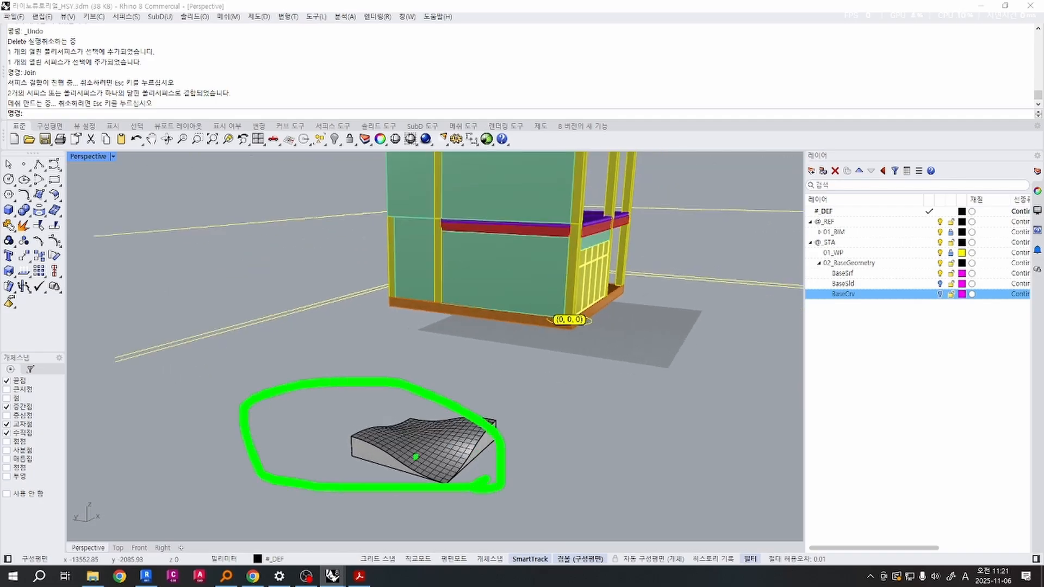
pyautogui.moveTo(405, 436)
pyautogui.mouseDown()
pyautogui.moveTo(457, 333)
pyautogui.moveTo(483, 342)
pyautogui.mouseUp()
pyautogui.moveTo(446, 299); pyautogui.dragTo(460, 385)
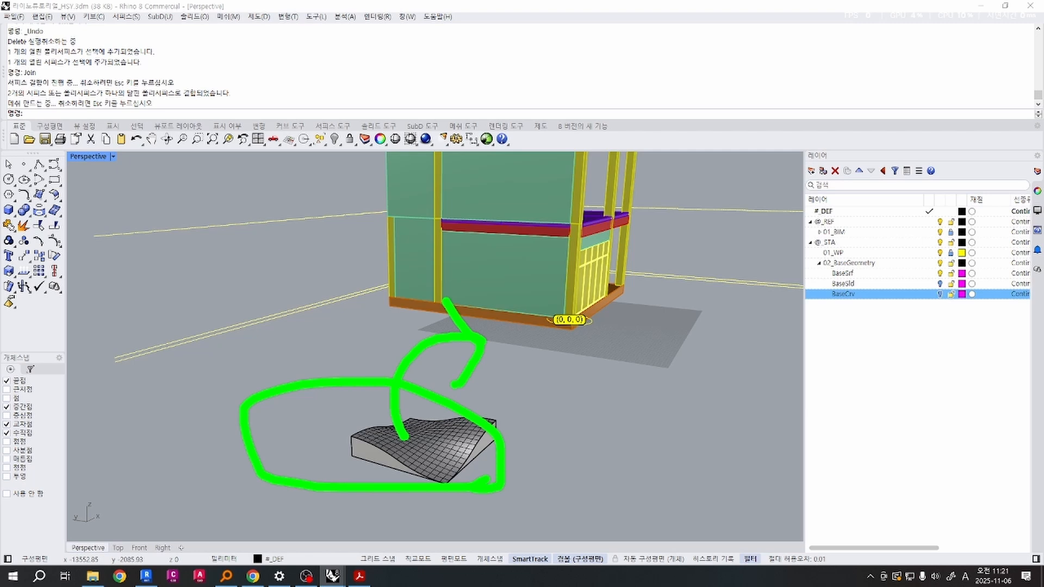
pyautogui.press('Escape')
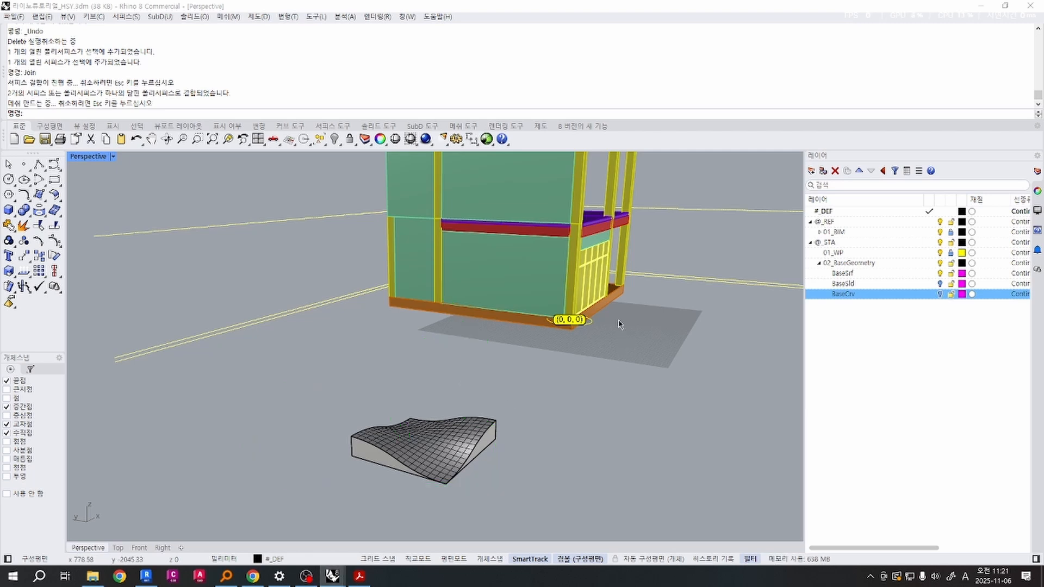
# Start a Rotate3D operation with the solid panel as the object to rotate.
pyautogui.click(461, 465)
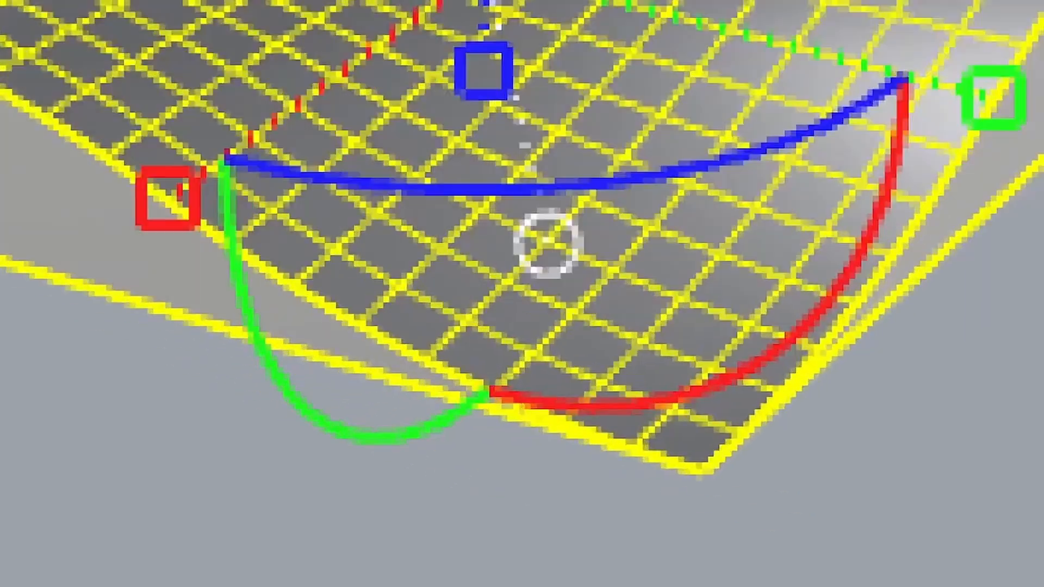
pyautogui.moveTo(853, 556); pyautogui.dragTo(595, 446)
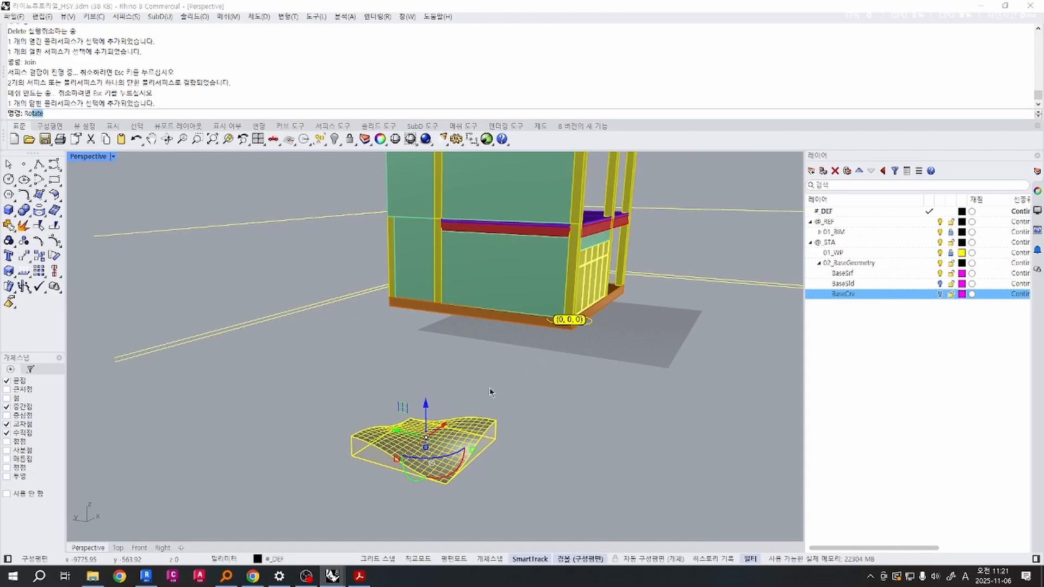
pyautogui.press('Escape')
pyautogui.write('e3D')
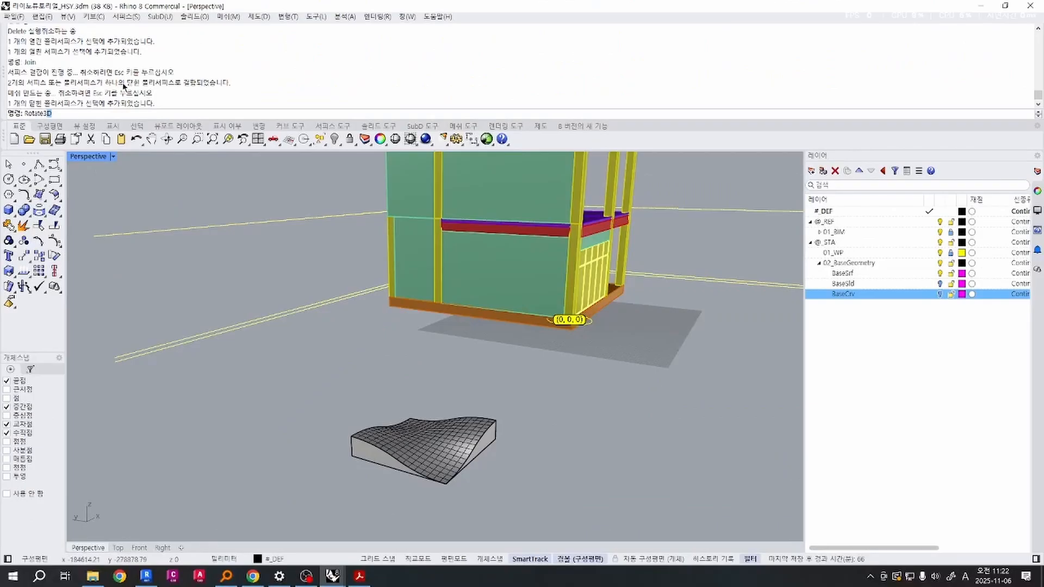
pyautogui.press('Return')
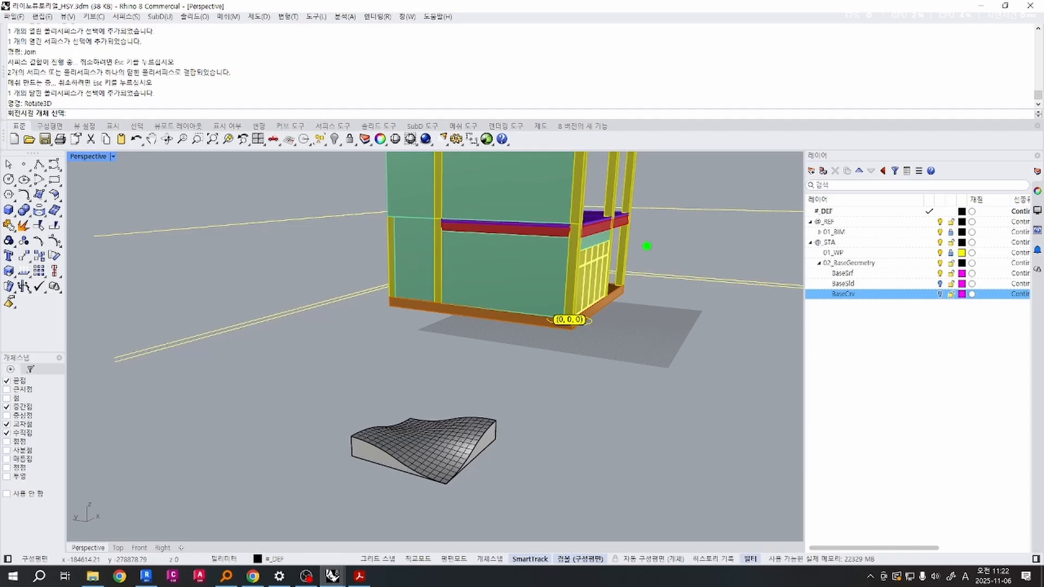
pyautogui.moveTo(646, 246)
pyautogui.keyDown('ctrl'); pyautogui.keyDown('shift'); pyautogui.mouseDown()
pyautogui.moveTo(103, 398)
pyautogui.moveTo(124, 393)
pyautogui.mouseUp(); pyautogui.keyUp('shift'); pyautogui.keyUp('ctrl')
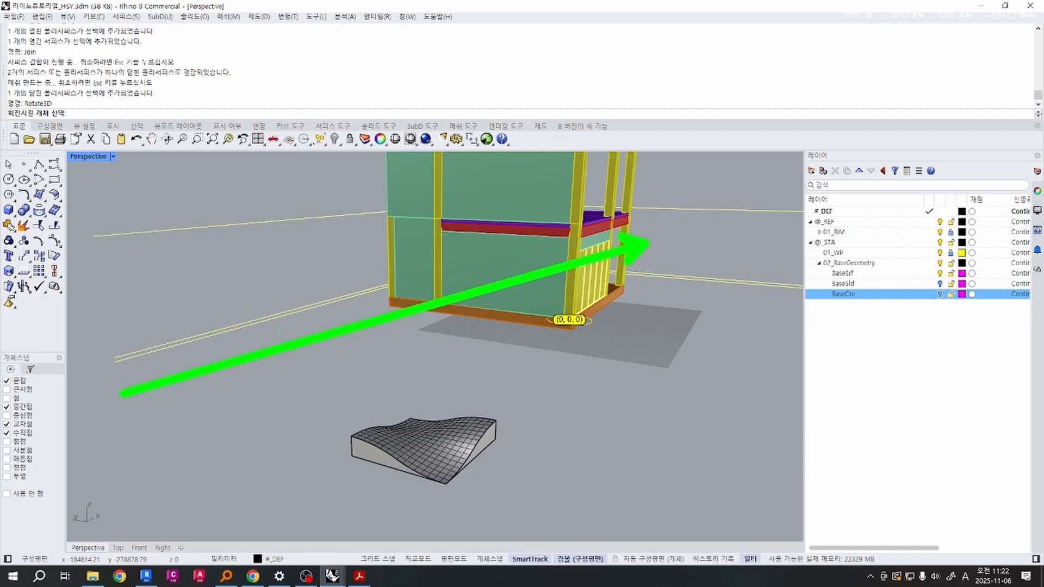
pyautogui.press('r')
pyautogui.moveTo(432, 404)
pyautogui.mouseDown()
pyautogui.moveTo(383, 405)
pyautogui.moveTo(394, 156)
pyautogui.moveTo(530, 265)
pyautogui.mouseUp()
pyautogui.moveTo(491, 234); pyautogui.dragTo(544, 147)
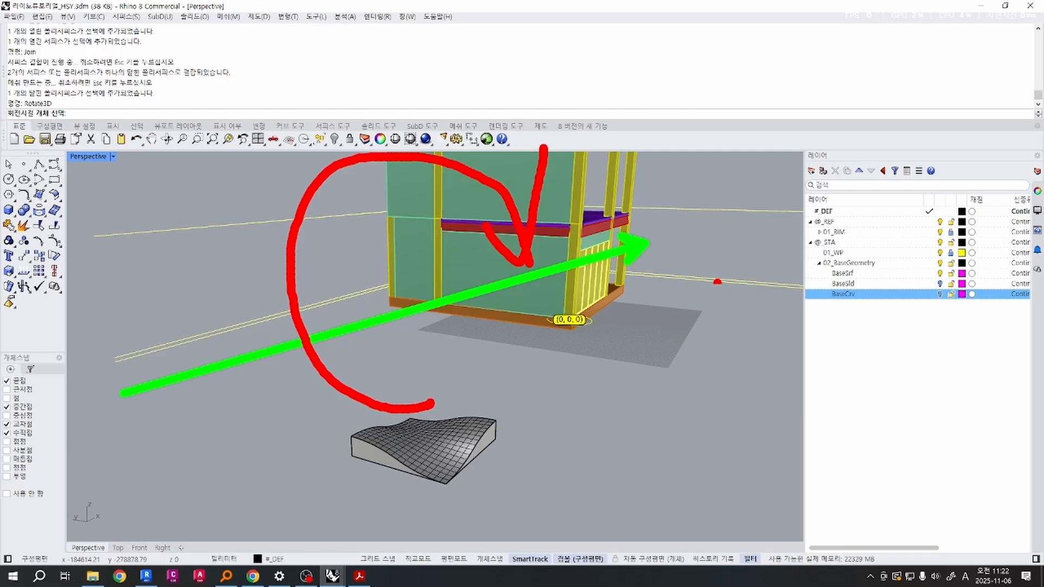
pyautogui.press('Escape')
pyautogui.click(424, 440)
pyautogui.press('Return')
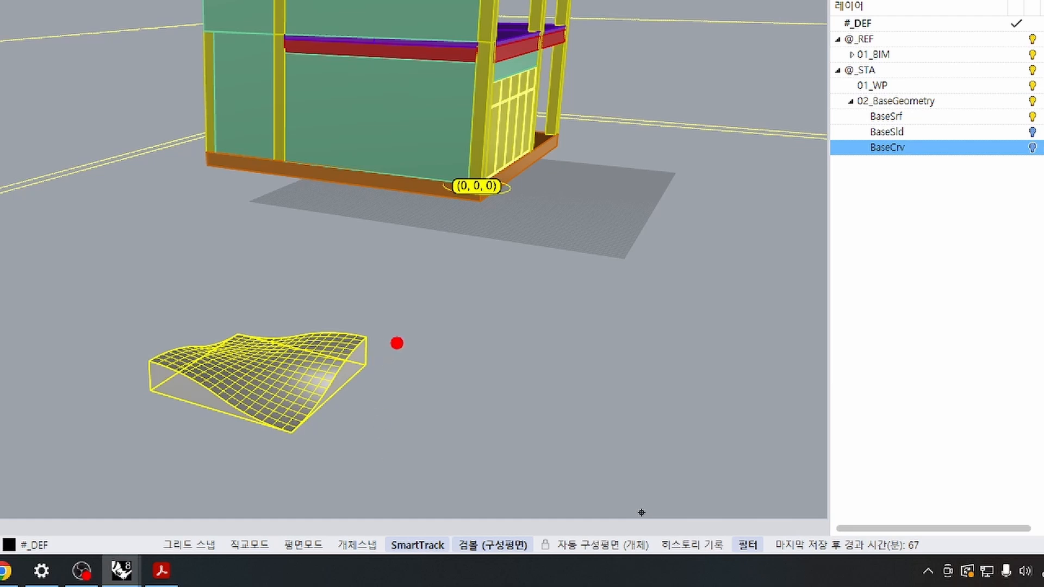
# Set the 3D rotation axis along the panel's bottom edge, from its nearest corner to the adjacent corner toward the building.
pyautogui.moveTo(427, 329)
pyautogui.keyDown('shift'); pyautogui.mouseDown()
pyautogui.moveTo(296, 426)
pyautogui.moveTo(248, 480)
pyautogui.mouseUp(); pyautogui.keyUp('shift')
pyautogui.hotkey('ctrl', 'z')
pyautogui.moveTo(428, 308)
pyautogui.keyDown('ctrl'); pyautogui.keyDown('shift'); pyautogui.mouseDown()
pyautogui.moveTo(248, 489)
pyautogui.moveTo(219, 503)
pyautogui.mouseUp(); pyautogui.keyUp('shift'); pyautogui.keyUp('ctrl')
pyautogui.press('g')
pyautogui.moveTo(294, 410)
pyautogui.mouseDown()
pyautogui.moveTo(226, 308)
pyautogui.moveTo(481, 296)
pyautogui.moveTo(489, 320)
pyautogui.mouseUp()
pyautogui.moveTo(416, 271)
pyautogui.mouseDown()
pyautogui.moveTo(492, 294)
pyautogui.moveTo(503, 197)
pyautogui.mouseUp()
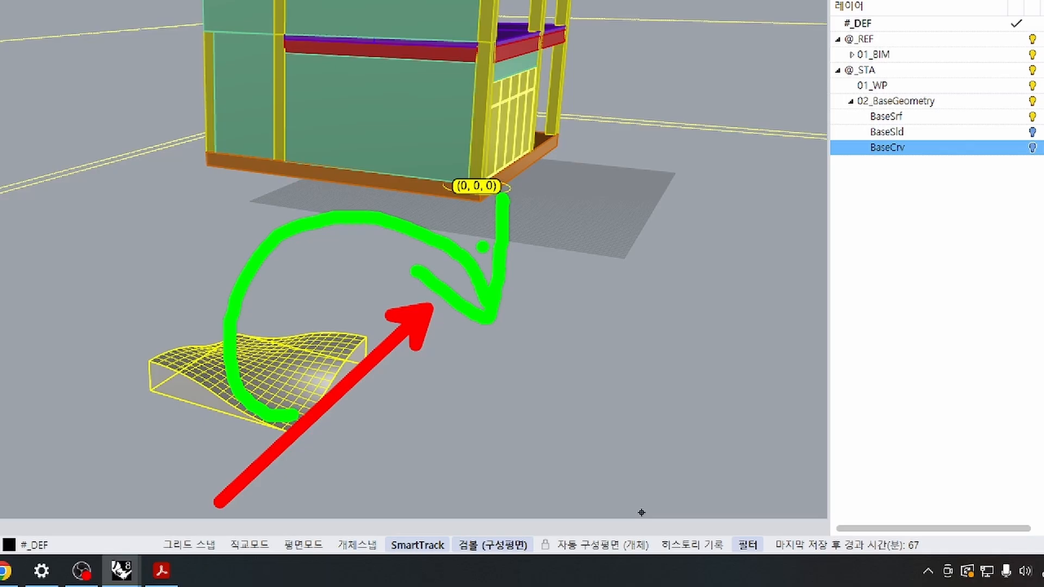
pyautogui.press('Escape')
pyautogui.scroll(3, 442, 484)
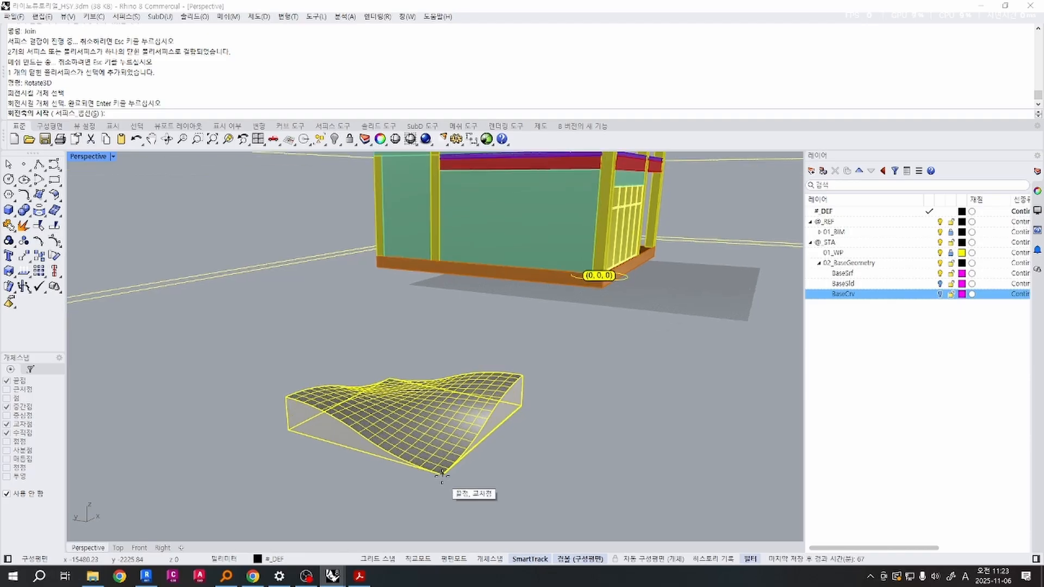
pyautogui.click(442, 474)
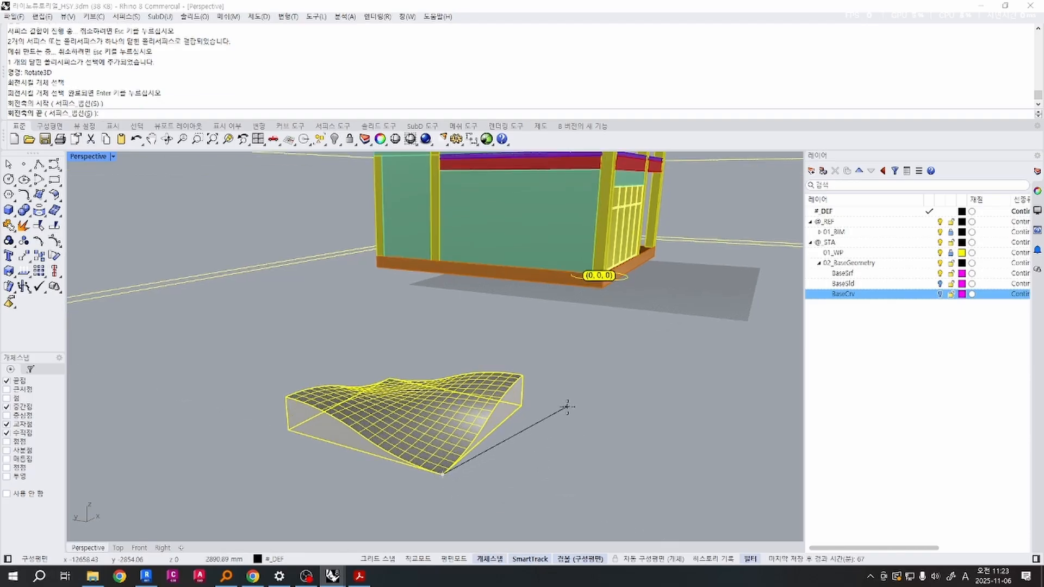
pyautogui.hotkey('alt', '1')
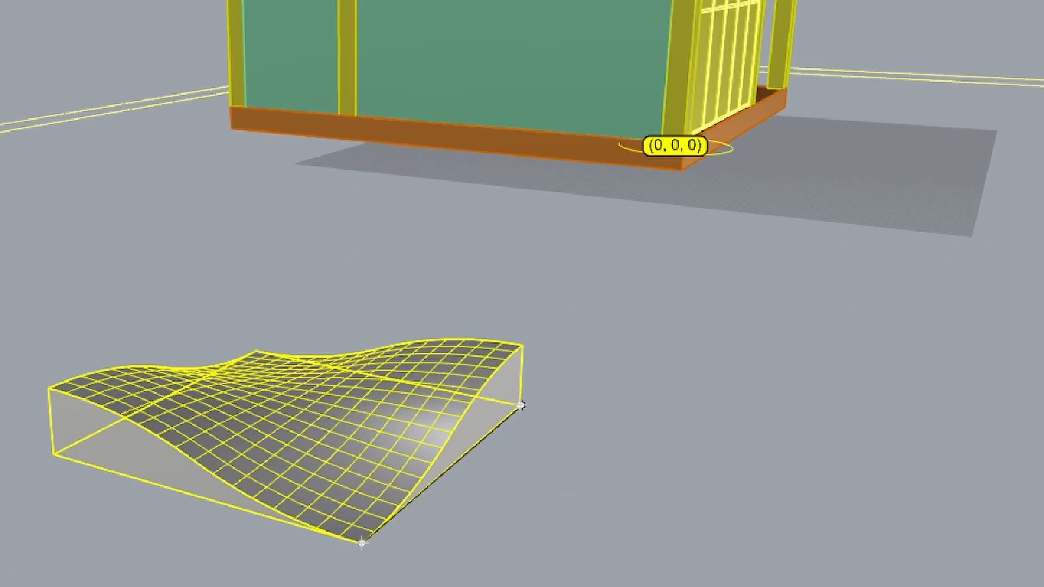
pyautogui.click(522, 406)
pyautogui.keyDown('ctrl'); pyautogui.keyDown('shift'); pyautogui.moveTo(540, 395); pyautogui.dragTo(381, 496); pyautogui.keyUp('shift'); pyautogui.keyUp('ctrl')
pyautogui.keyDown('ctrl'); pyautogui.keyDown('shift'); pyautogui.moveTo(242, 586); pyautogui.dragTo(298, 586); pyautogui.keyUp('shift'); pyautogui.keyUp('ctrl')
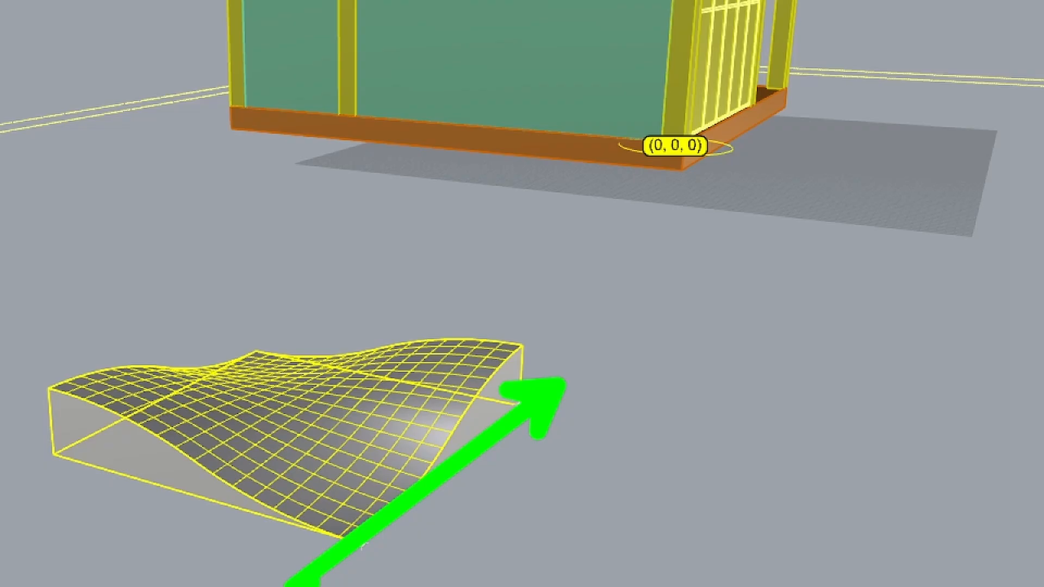
pyautogui.press('Escape')
pyautogui.click(522, 407)
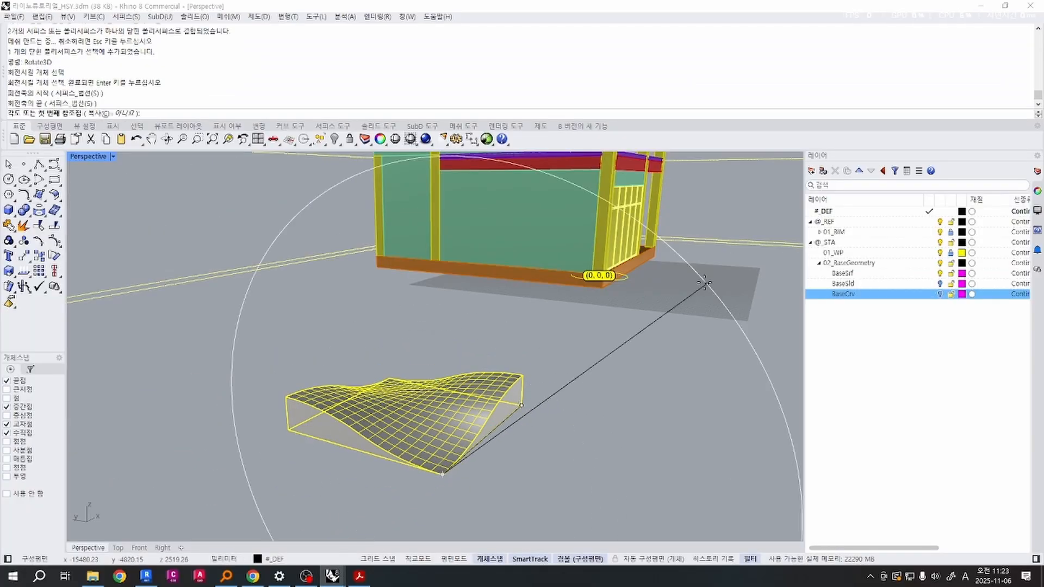
# Rotate the panel 90 degrees upright about that axis, using its other near bottom corner as the first reference point.
pyautogui.scroll(-2, 485, 272)
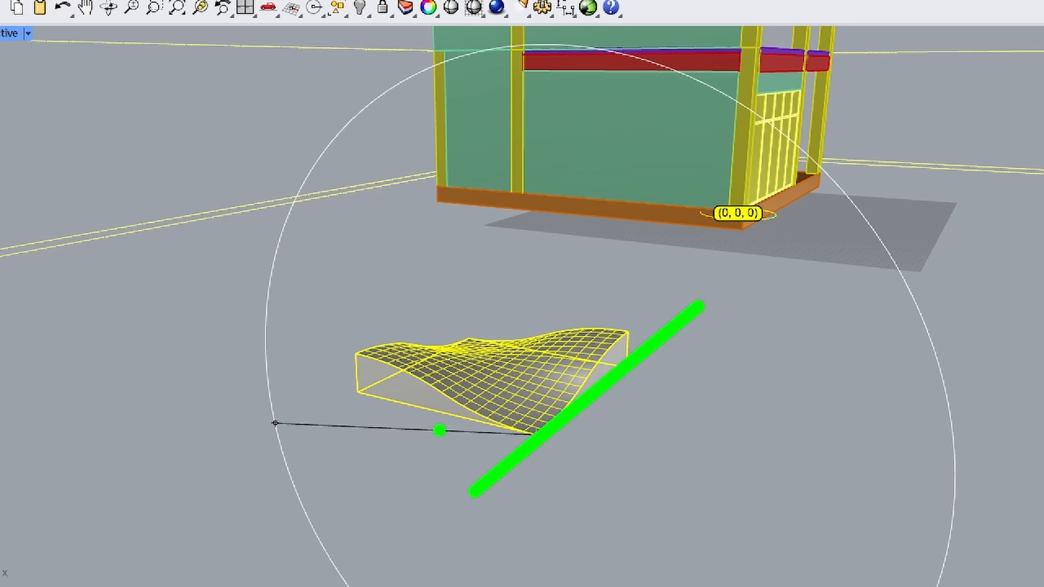
pyautogui.press('r')
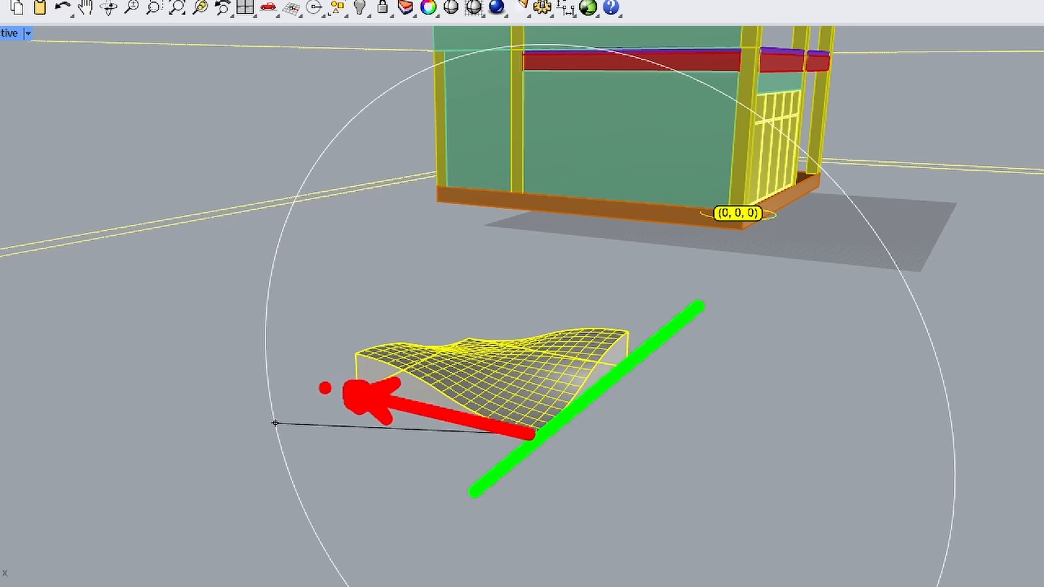
pyautogui.moveTo(348, 384)
pyautogui.mouseDown()
pyautogui.moveTo(360, 336)
pyautogui.moveTo(611, 220)
pyautogui.mouseUp()
pyautogui.moveTo(554, 178); pyautogui.dragTo(573, 292)
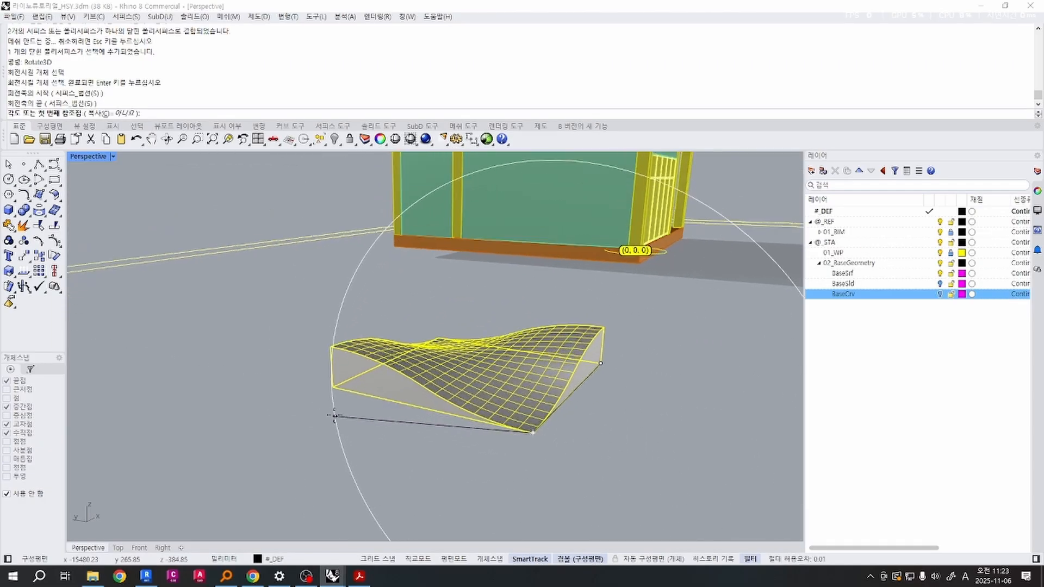
pyautogui.click(334, 405)
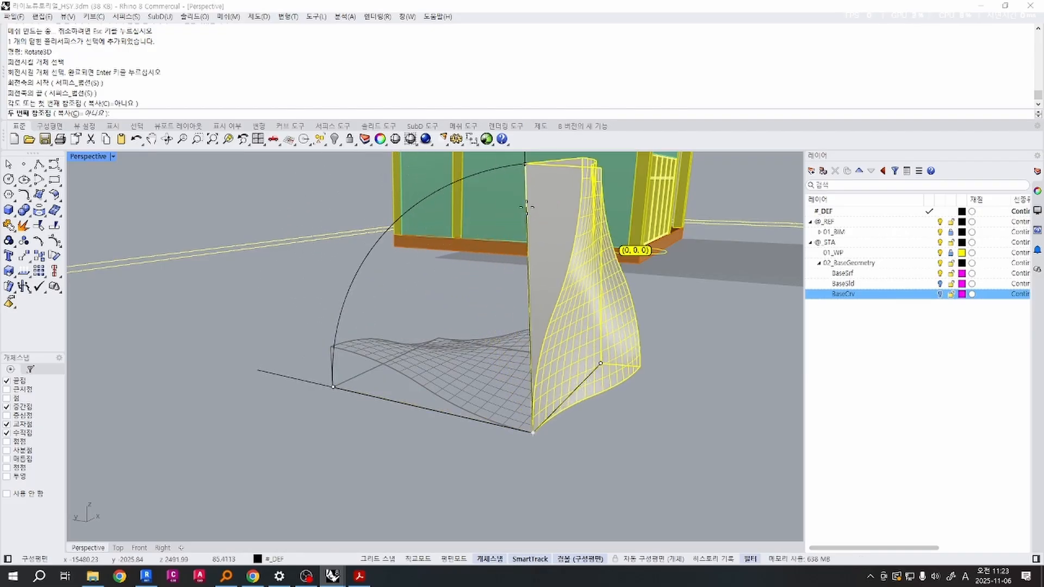
pyautogui.write('90')
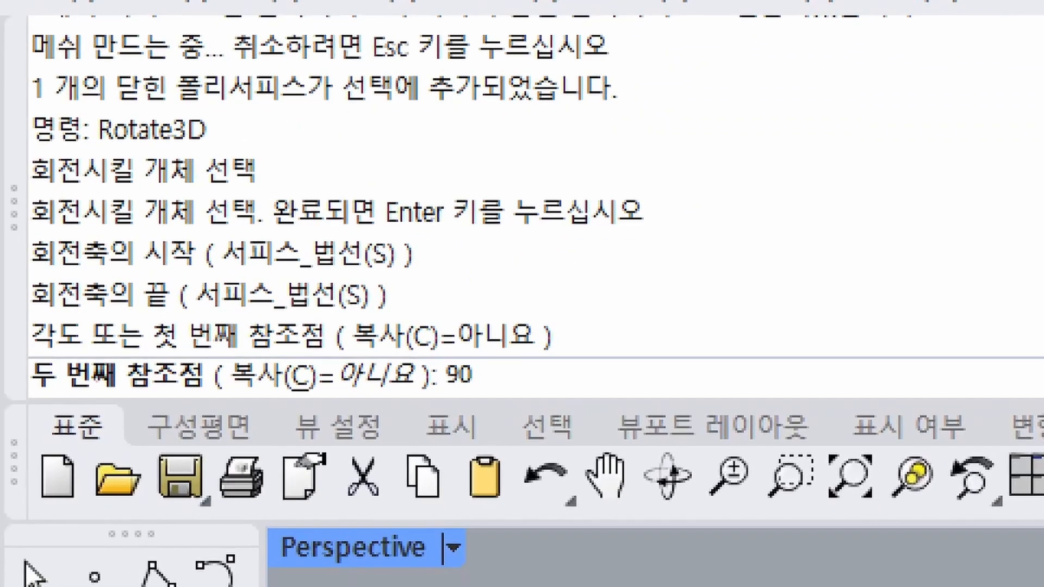
pyautogui.click(168, 107)
pyautogui.moveTo(477, 439)
pyautogui.mouseDown()
pyautogui.moveTo(379, 367)
pyautogui.moveTo(478, 489)
pyautogui.mouseUp()
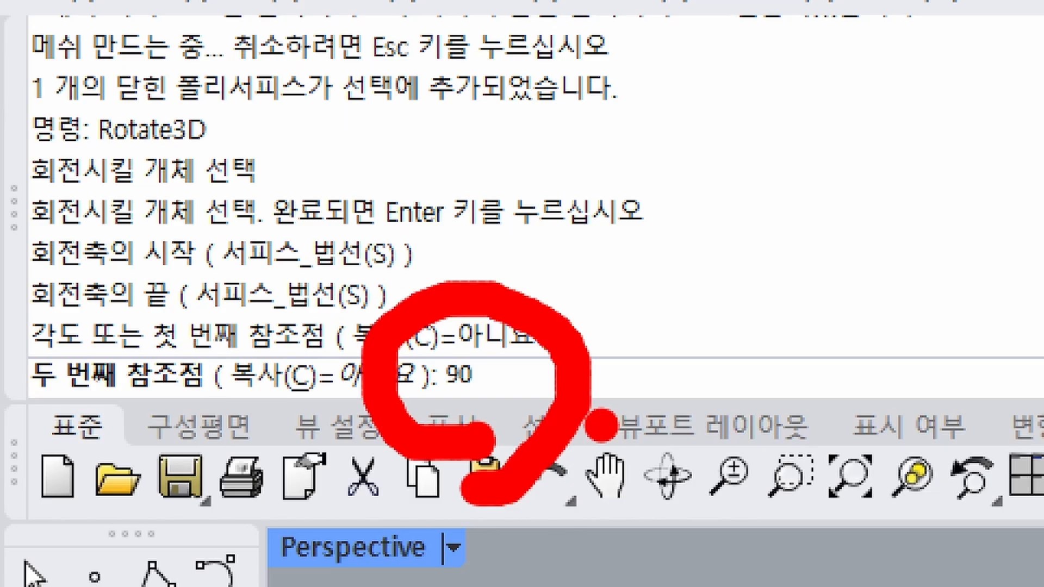
pyautogui.press('Escape')
pyautogui.press('Return')
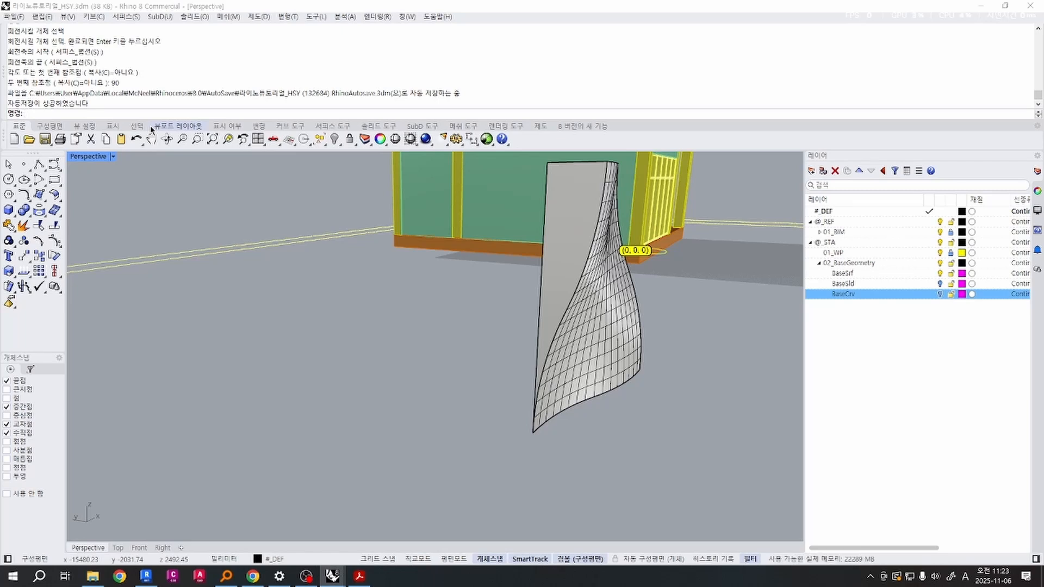
# Zoom to the upright panel and examine its curved face and sides.
pyautogui.moveTo(378, 274); pyautogui.dragTo(273, 323, button='right')
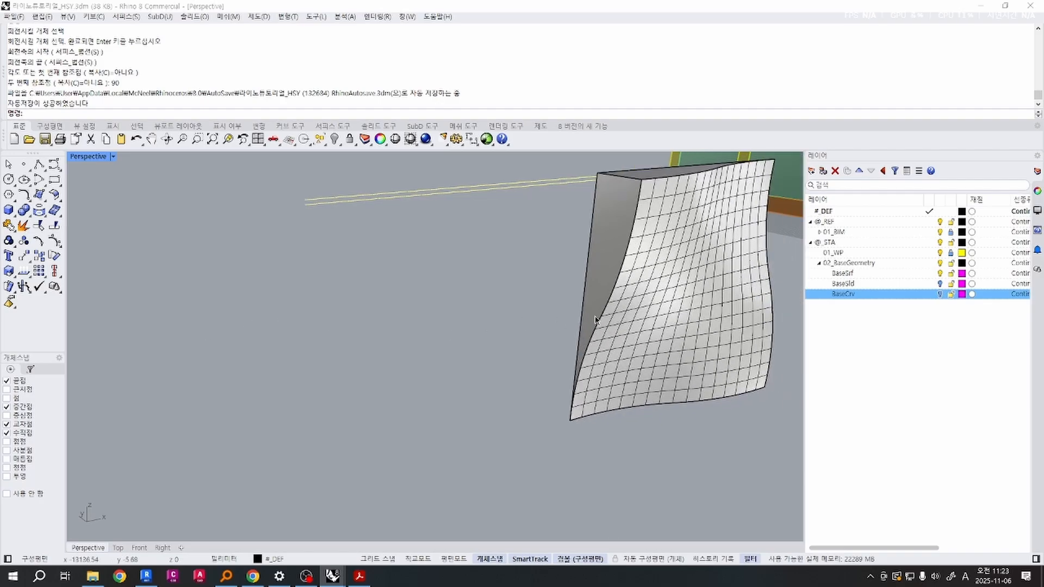
pyautogui.click(622, 302)
pyautogui.write('zs')
pyautogui.press('Return')
pyautogui.moveTo(622, 303); pyautogui.dragTo(527, 314, button='right')
# Undo the panel's rotation and the join, and restore the join with Redo.
pyautogui.hotkey('ctrl', 'z')
pyautogui.hotkey('ctrl', 'z')
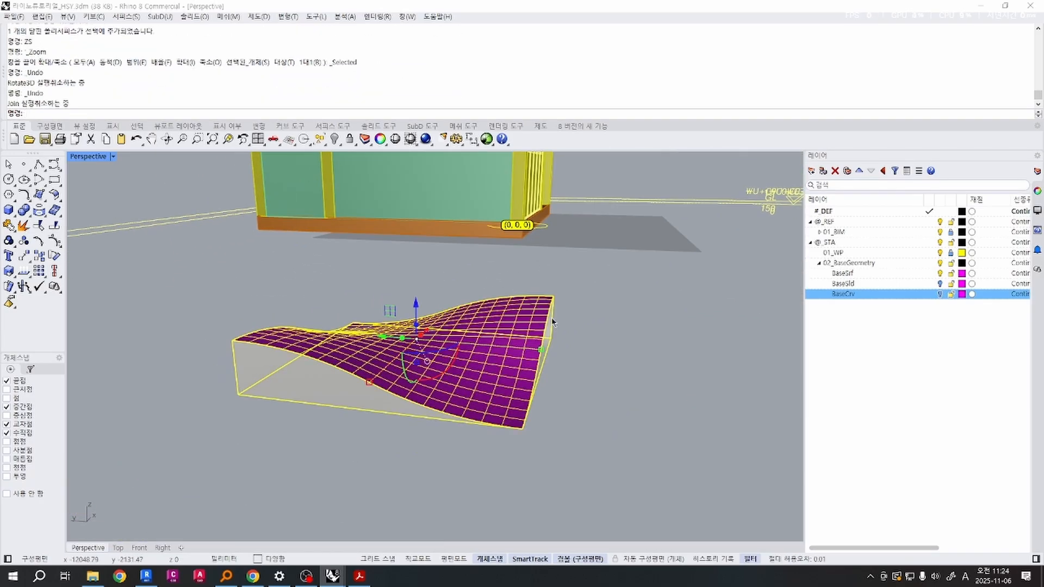
pyautogui.write('redo')
pyautogui.press('Return')
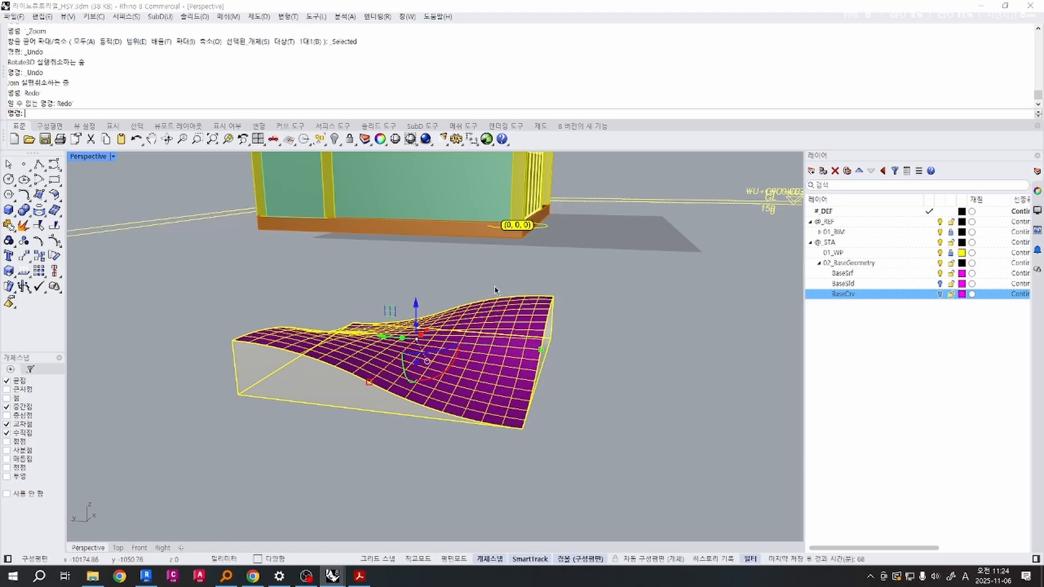
pyautogui.write('redo')
pyautogui.press('Return')
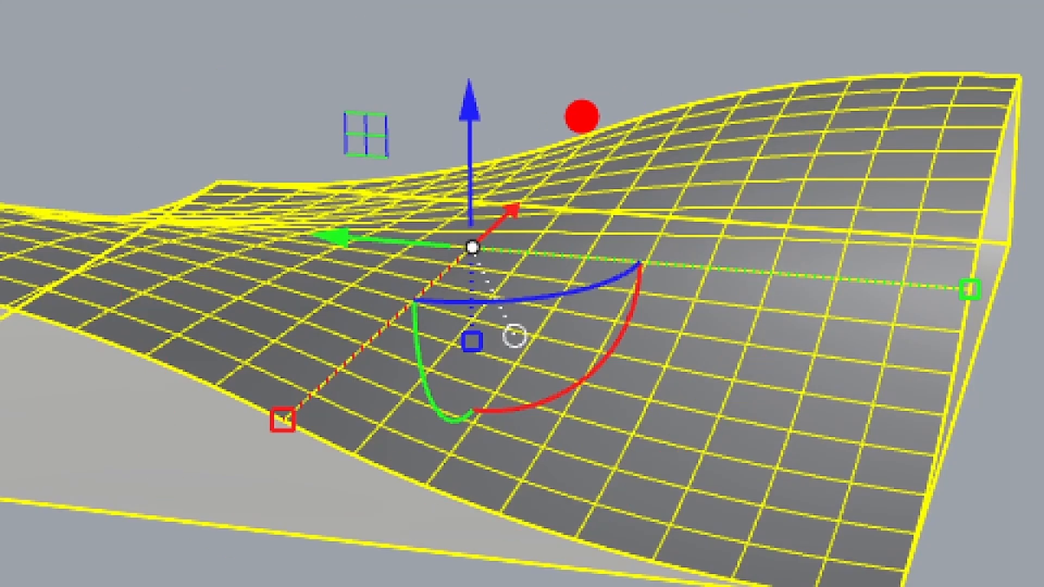
pyautogui.moveTo(712, 37)
pyautogui.keyDown('ctrl'); pyautogui.keyDown('shift'); pyautogui.mouseDown()
pyautogui.moveTo(529, 218)
pyautogui.moveTo(183, 492)
pyautogui.mouseUp(); pyautogui.keyUp('shift'); pyautogui.keyUp('ctrl')
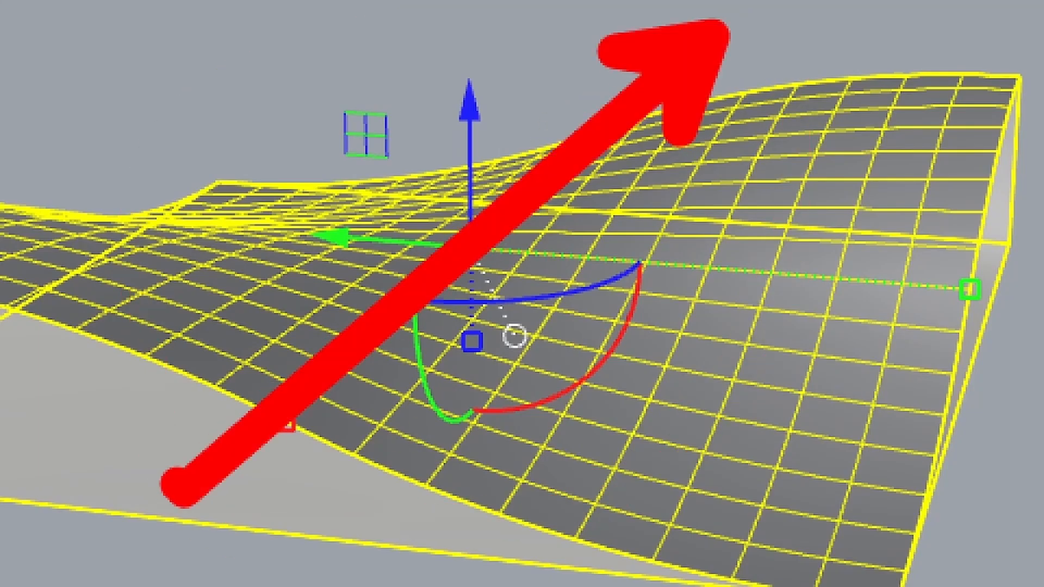
pyautogui.press('g')
pyautogui.moveTo(631, 409)
pyautogui.mouseDown()
pyautogui.moveTo(563, 443)
pyautogui.moveTo(644, 353)
pyautogui.moveTo(617, 430)
pyautogui.mouseUp()
pyautogui.moveTo(783, 275)
pyautogui.mouseDown()
pyautogui.moveTo(746, 353)
pyautogui.moveTo(815, 326)
pyautogui.moveTo(804, 424)
pyautogui.mouseUp()
pyautogui.moveTo(262, 353)
pyautogui.mouseDown()
pyautogui.moveTo(426, 10)
pyautogui.moveTo(745, 59)
pyautogui.mouseUp()
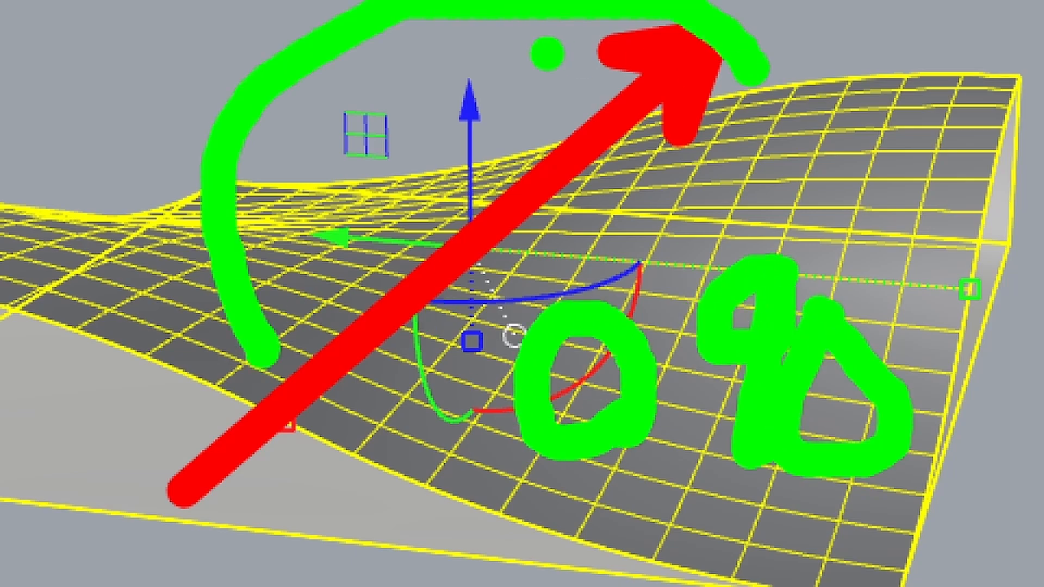
pyautogui.moveTo(547, 46); pyautogui.dragTo(772, 4)
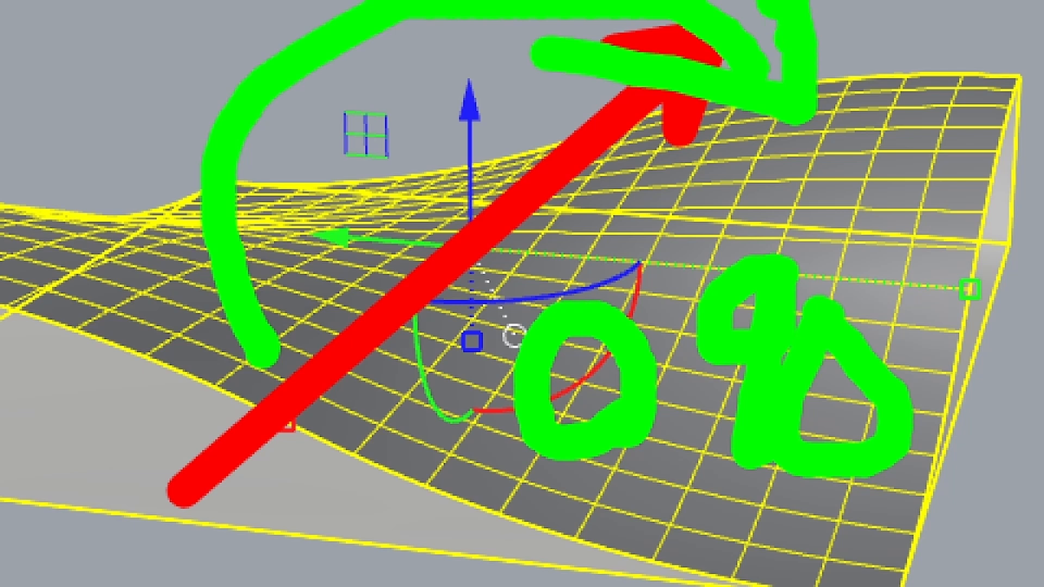
pyautogui.press('Escape')
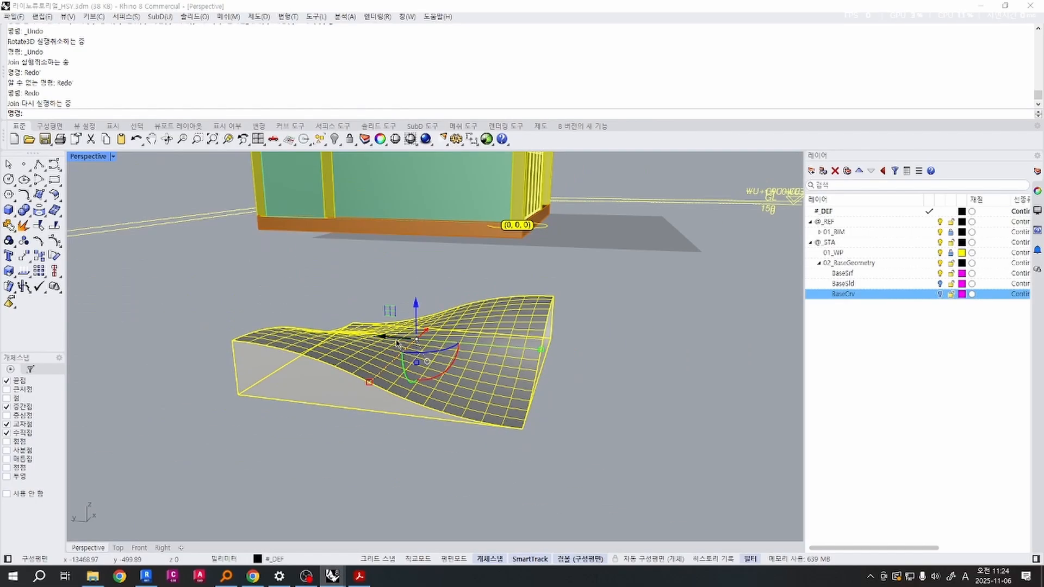
# Try rotating the panel 90 degrees with the gumball's red rotation arc, and undo that rotation.
pyautogui.click(452, 363)
pyautogui.hotkey('ctrl', '1')
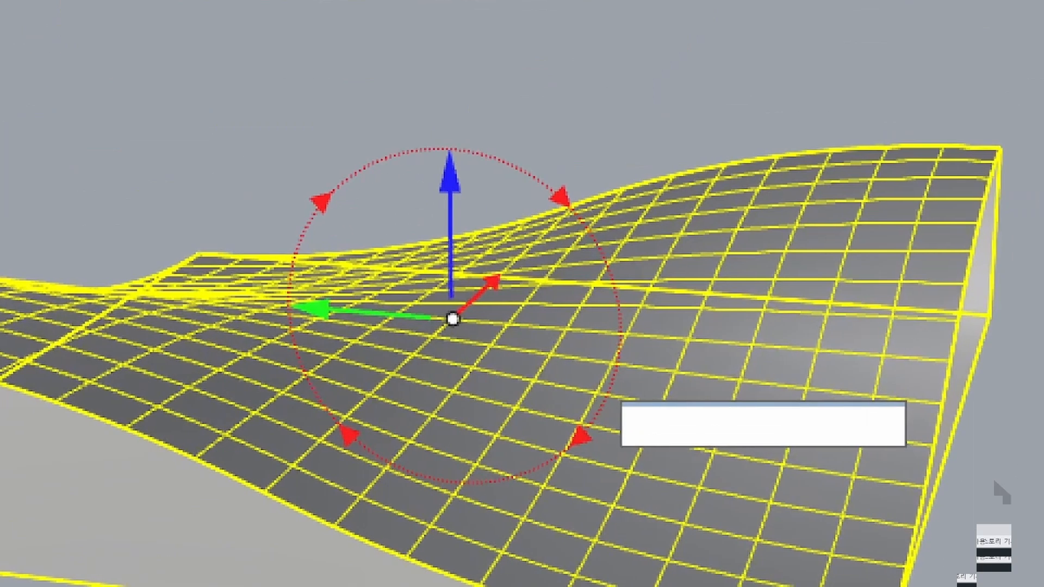
pyautogui.click(404, 346)
pyautogui.moveTo(360, 245)
pyautogui.mouseDown()
pyautogui.moveTo(282, 251)
pyautogui.moveTo(354, 130)
pyautogui.moveTo(383, 249)
pyautogui.moveTo(367, 265)
pyautogui.moveTo(404, 257)
pyautogui.mouseUp()
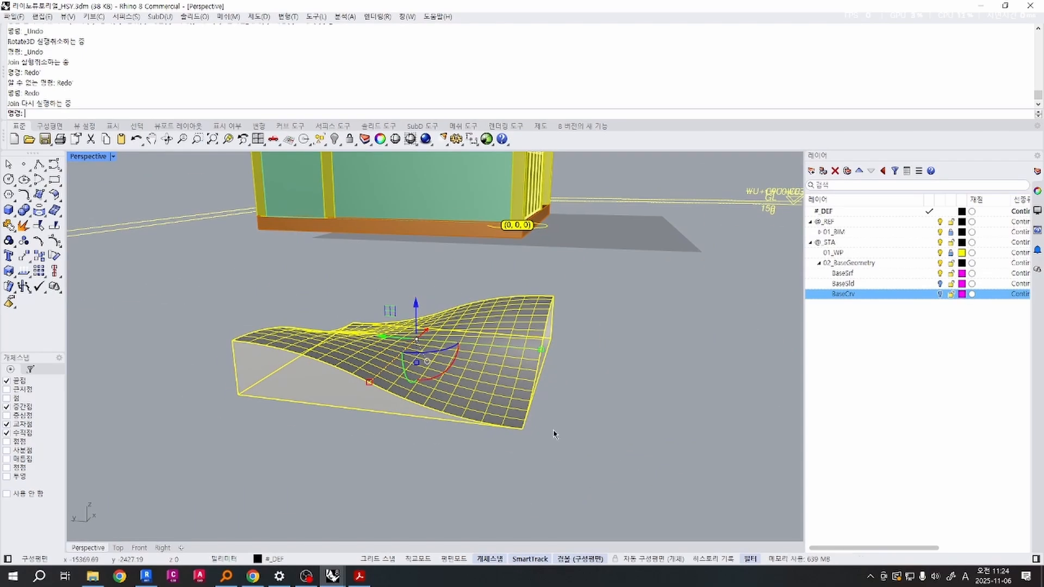
pyautogui.click(443, 368)
pyautogui.write('90')
pyautogui.press('Return')
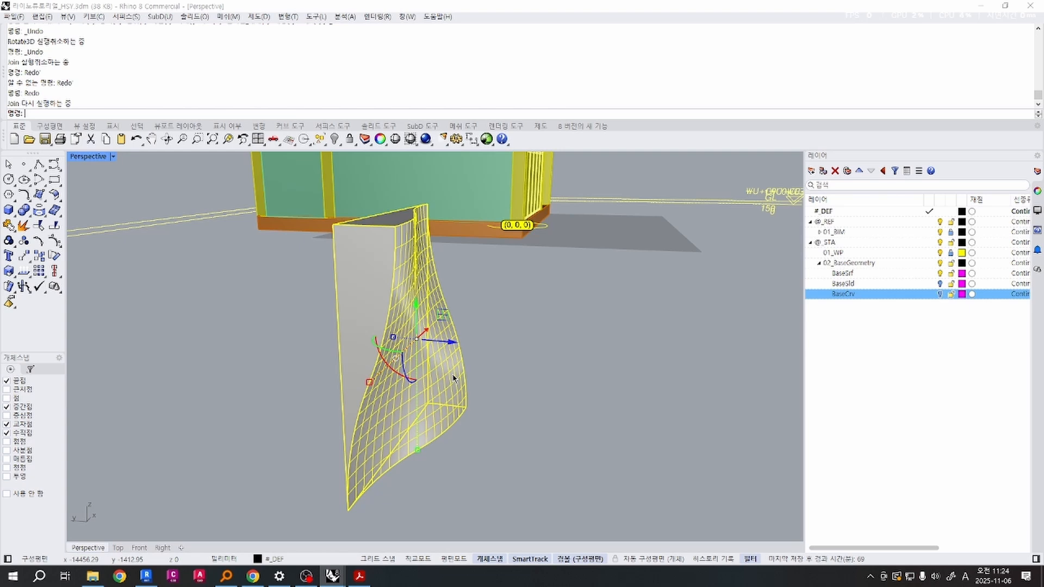
pyautogui.hotkey('ctrl', 'z')
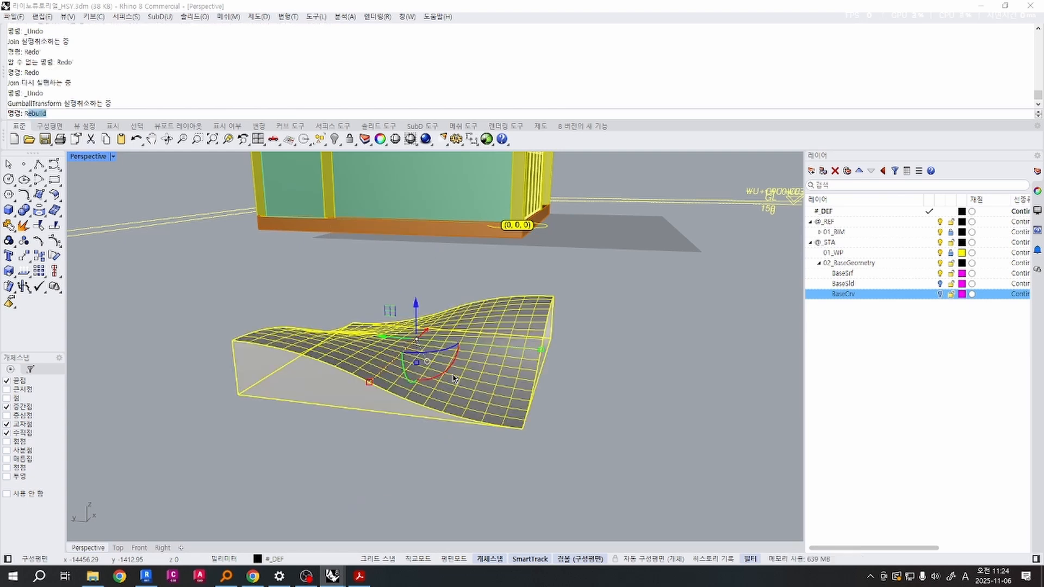
# Rotate the panel 90 degrees upright with Rotate3D about its short bottom edge, from the nearest corner toward the building, referencing the other near bottom corner.
pyautogui.press('Return')
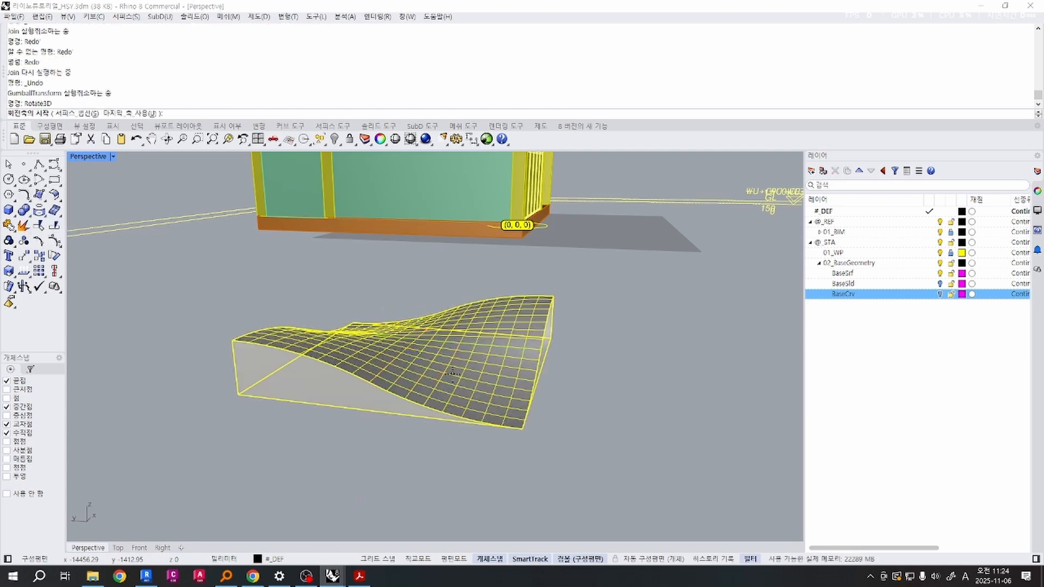
pyautogui.moveTo(515, 369); pyautogui.dragTo(480, 387, button='right')
pyautogui.click(474, 450)
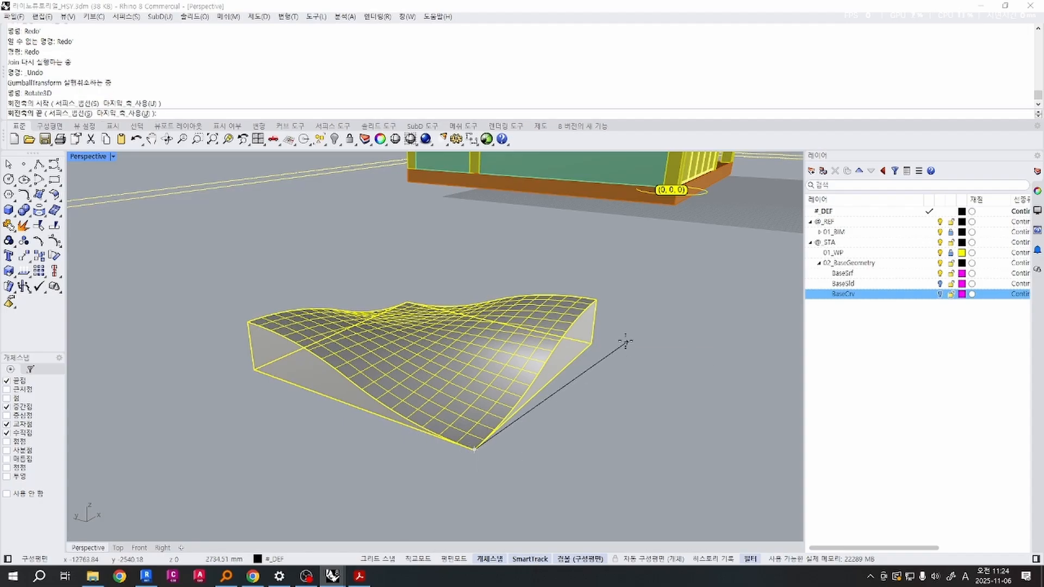
pyautogui.click(592, 344)
pyautogui.click(254, 369)
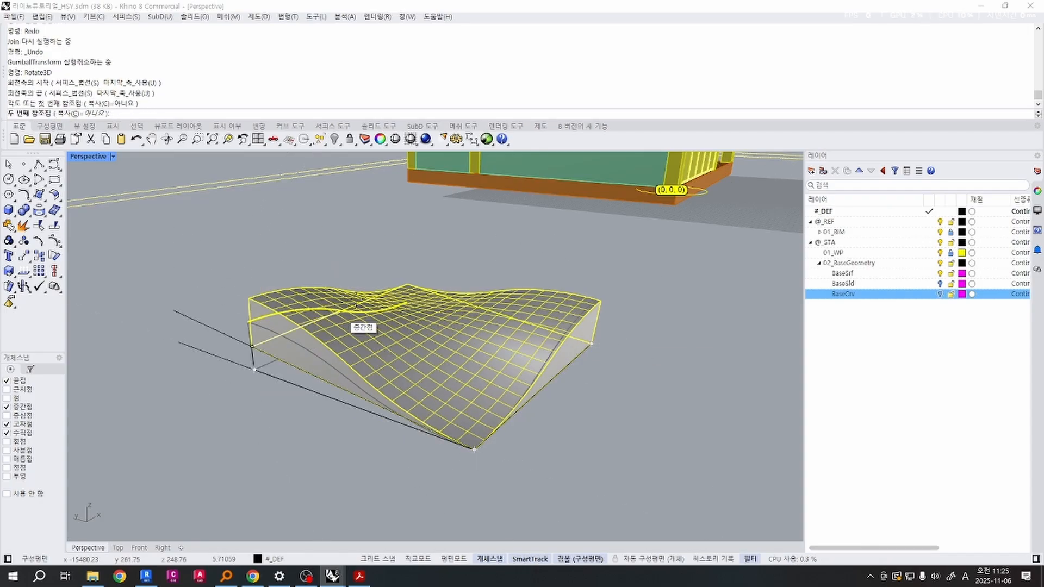
pyautogui.write('90')
pyautogui.press('Return')
# Zoom to the selected upright panel and examine its curved front and side edges from different angles.
pyautogui.scroll(5, 356, 302)
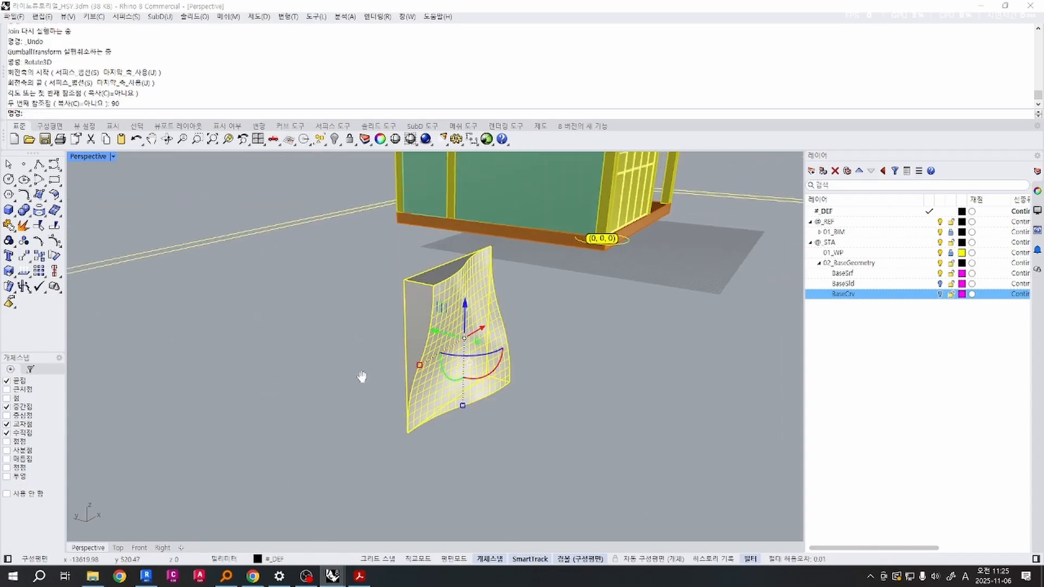
pyautogui.write('zs')
pyautogui.press('Return')
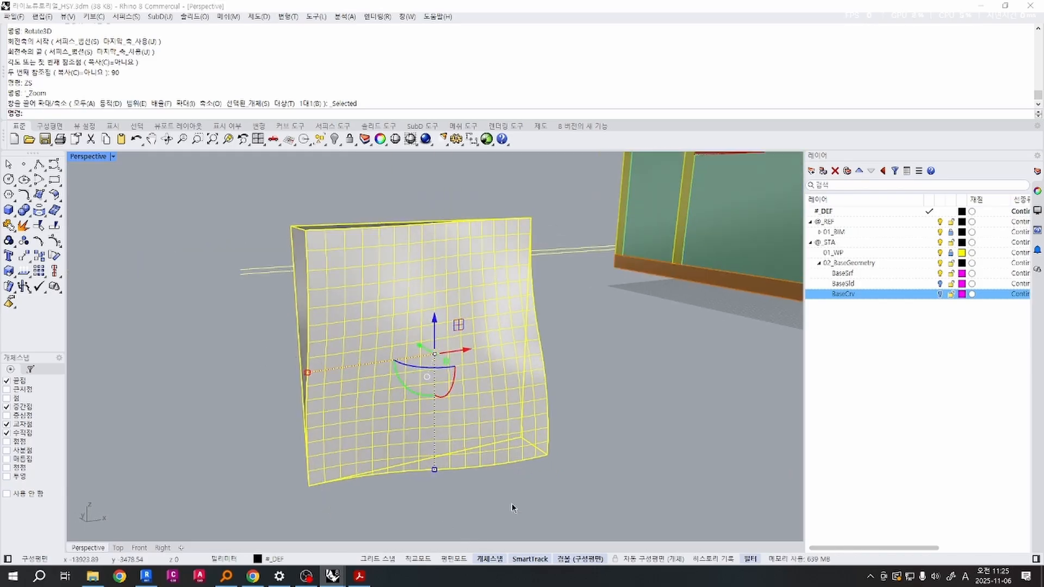
pyautogui.moveTo(501, 294); pyautogui.dragTo(378, 295, button='right')
pyautogui.click(648, 303)
pyautogui.click(369, 329)
pyautogui.write('zs')
pyautogui.press('Return')
pyautogui.hotkey('ctrl', '2')
pyautogui.moveTo(354, 367); pyautogui.dragTo(246, 402)
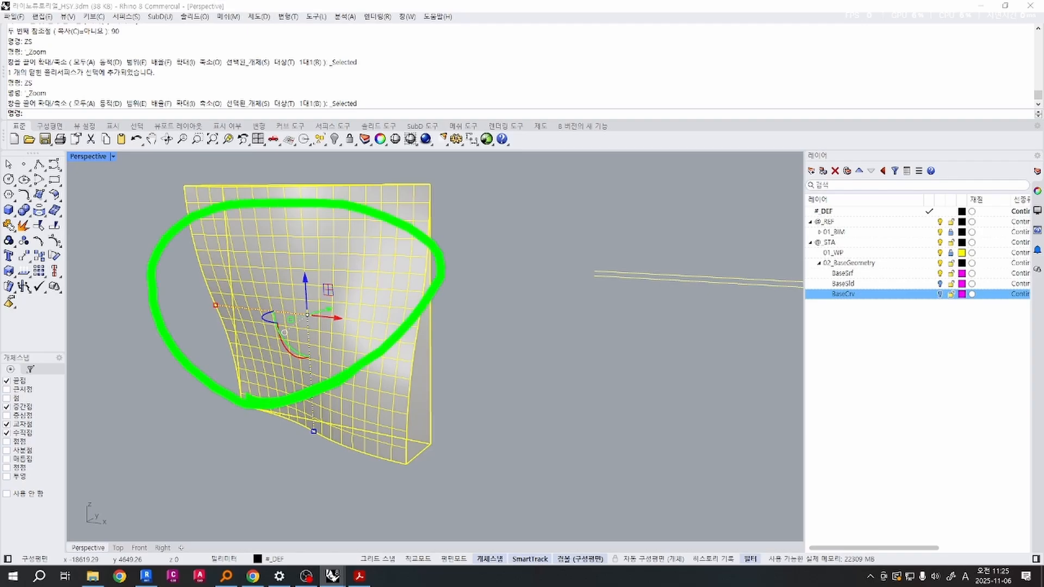
pyautogui.press('Escape')
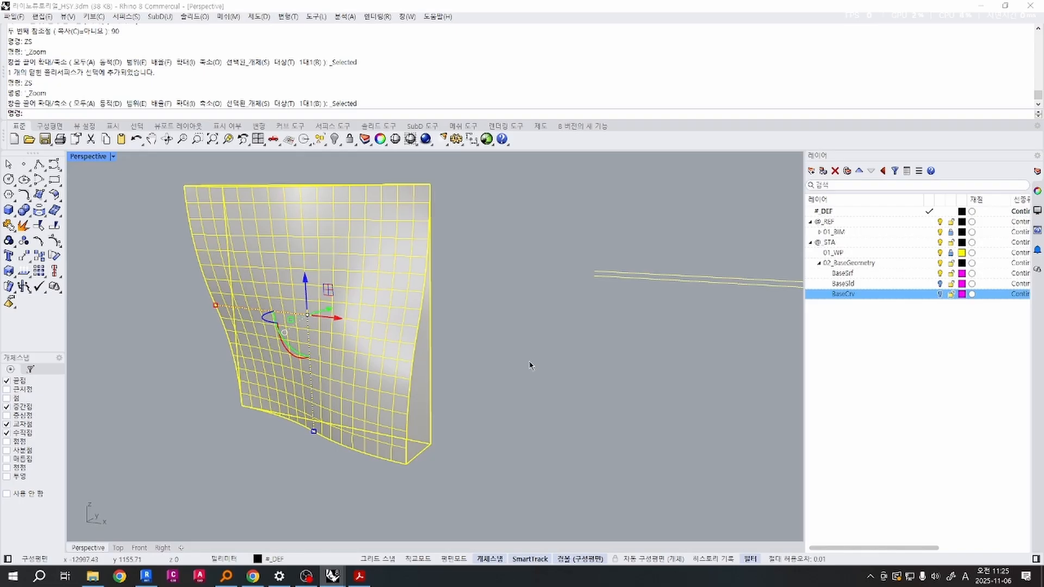
pyautogui.click(626, 393)
pyautogui.moveTo(419, 356); pyautogui.dragTo(427, 391)
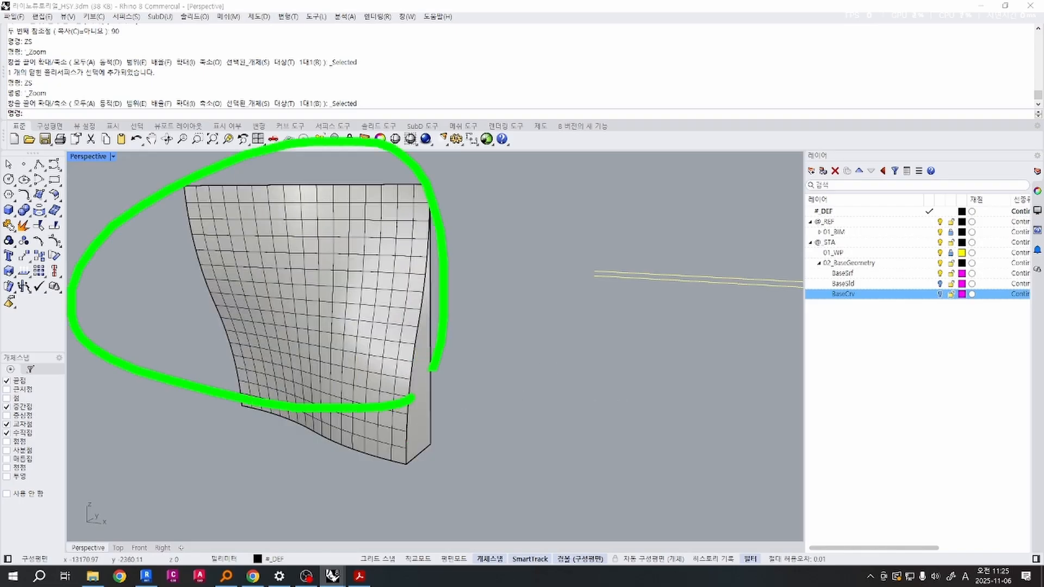
pyautogui.press('e')
pyautogui.moveTo(221, 291)
pyautogui.mouseDown()
pyautogui.moveTo(505, 182)
pyautogui.moveTo(912, 220)
pyautogui.mouseUp()
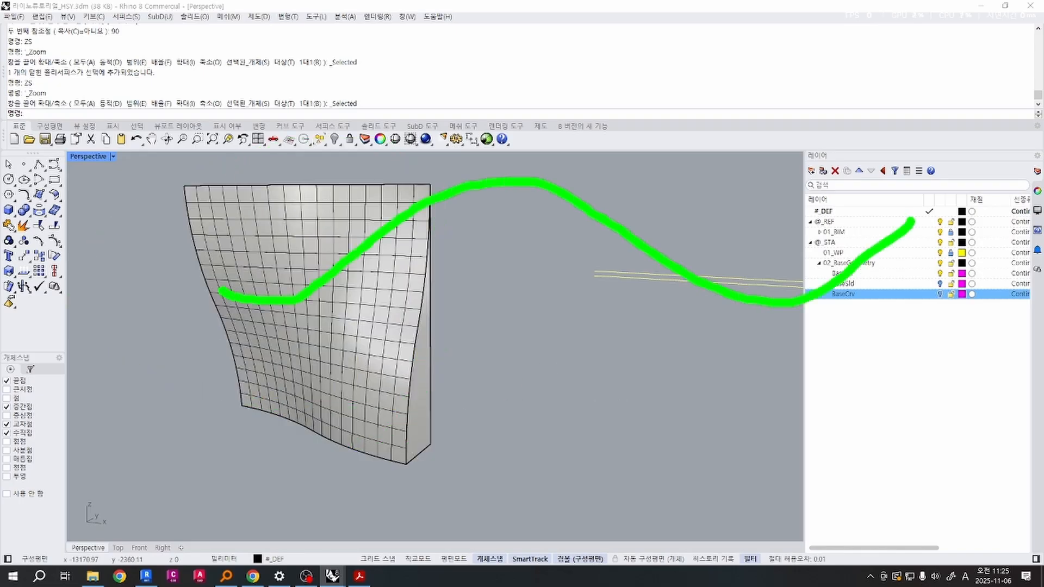
pyautogui.press('e')
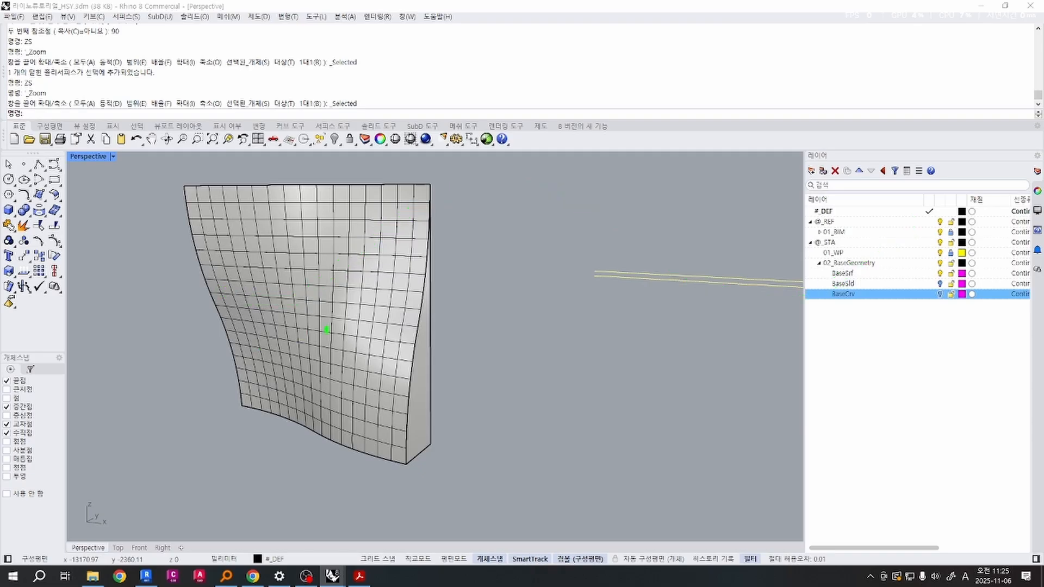
pyautogui.moveTo(424, 400)
pyautogui.mouseDown()
pyautogui.moveTo(130, 217)
pyautogui.moveTo(300, 387)
pyautogui.mouseUp()
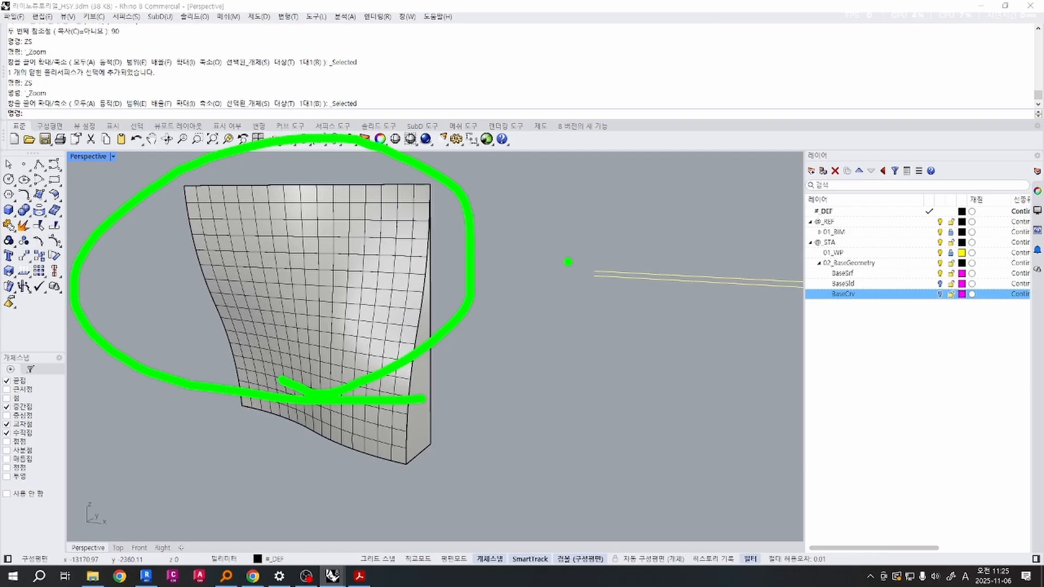
pyautogui.press('Escape')
# Try placing two copies of the panel in a row along the gumball's red axis, and undo both copies.
pyautogui.click(424, 419)
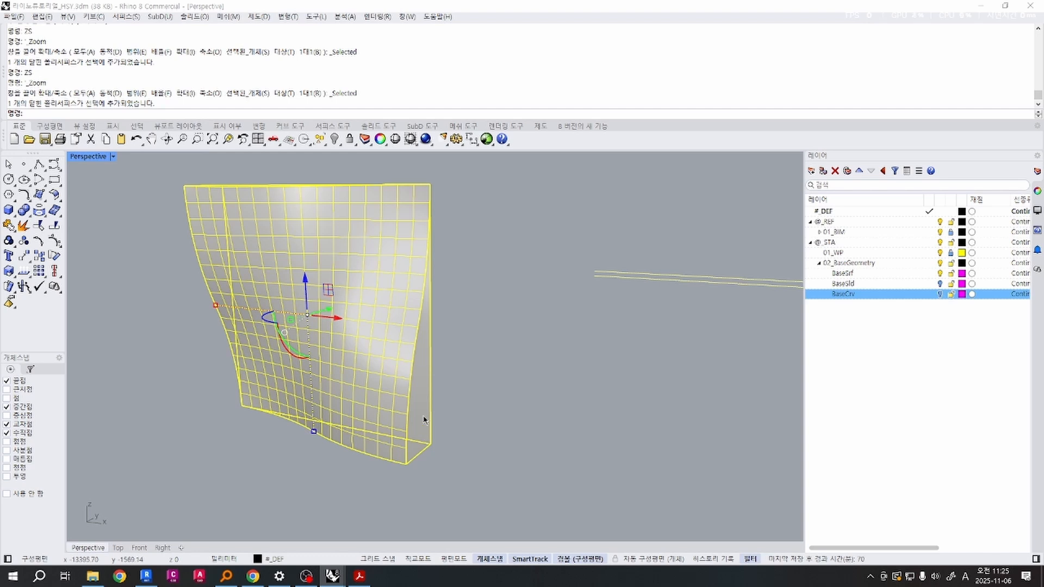
pyautogui.keyDown('alt'); pyautogui.moveTo(288, 314); pyautogui.dragTo(545, 397); pyautogui.keyUp('alt')
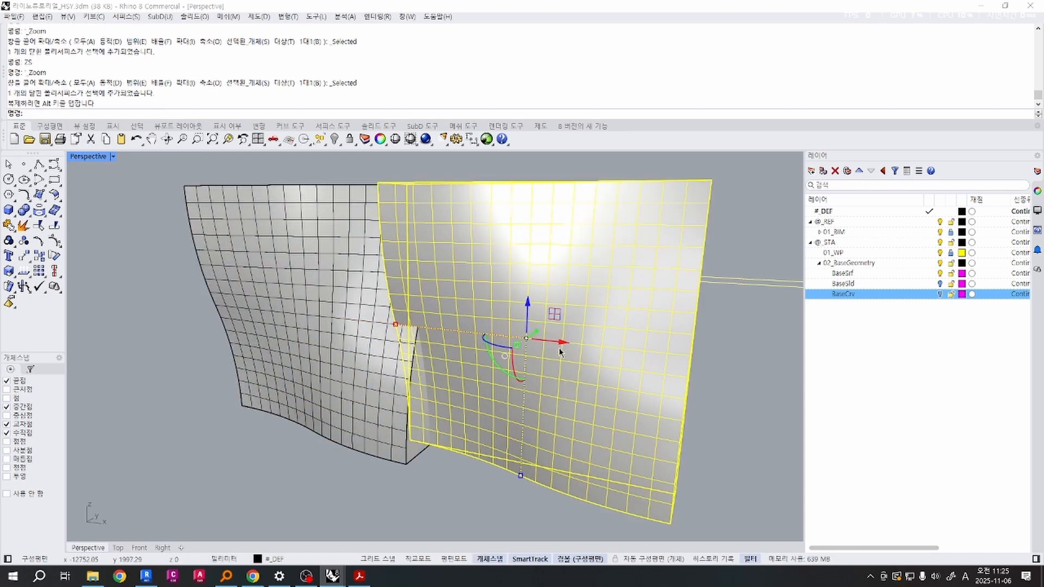
pyautogui.keyDown('alt'); pyautogui.moveTo(560, 352); pyautogui.dragTo(729, 371); pyautogui.keyUp('alt')
pyautogui.moveTo(431, 466); pyautogui.dragTo(362, 479)
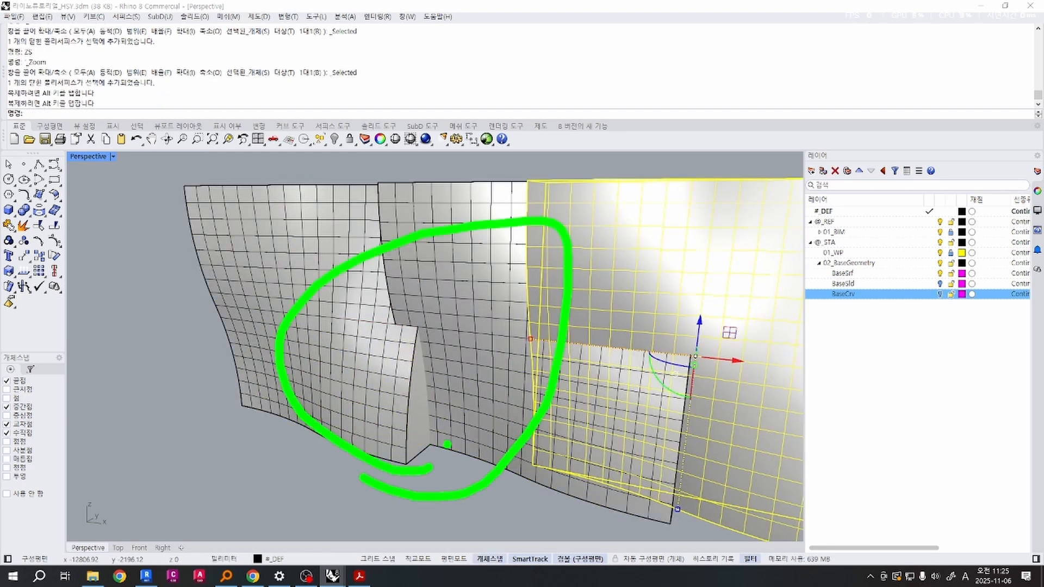
pyautogui.press('Escape')
pyautogui.hotkey('ctrl', 'z')
pyautogui.hotkey('ctrl', 'z')
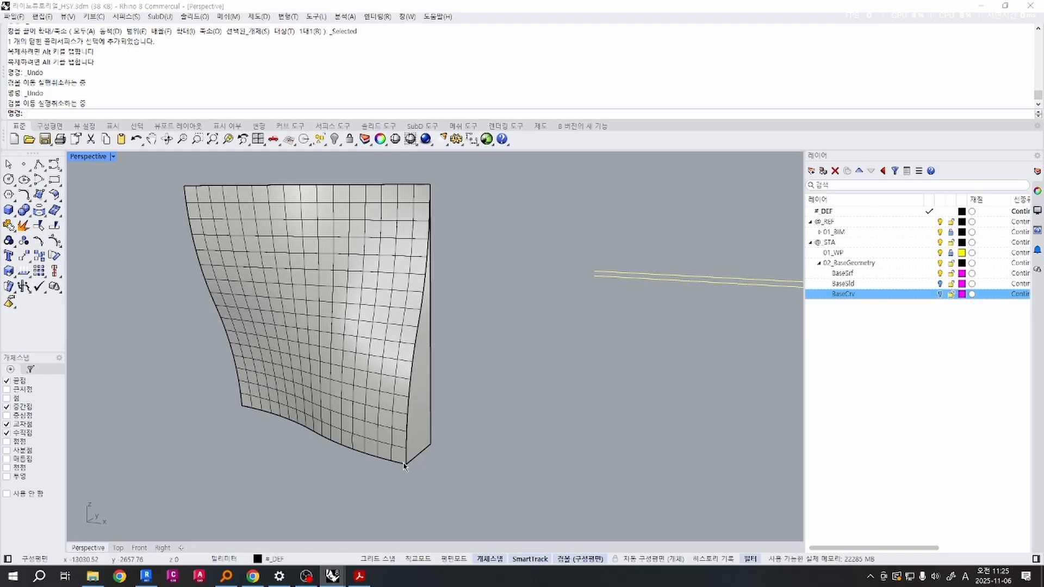
# Select the upright panel.
pyautogui.click(403, 440)
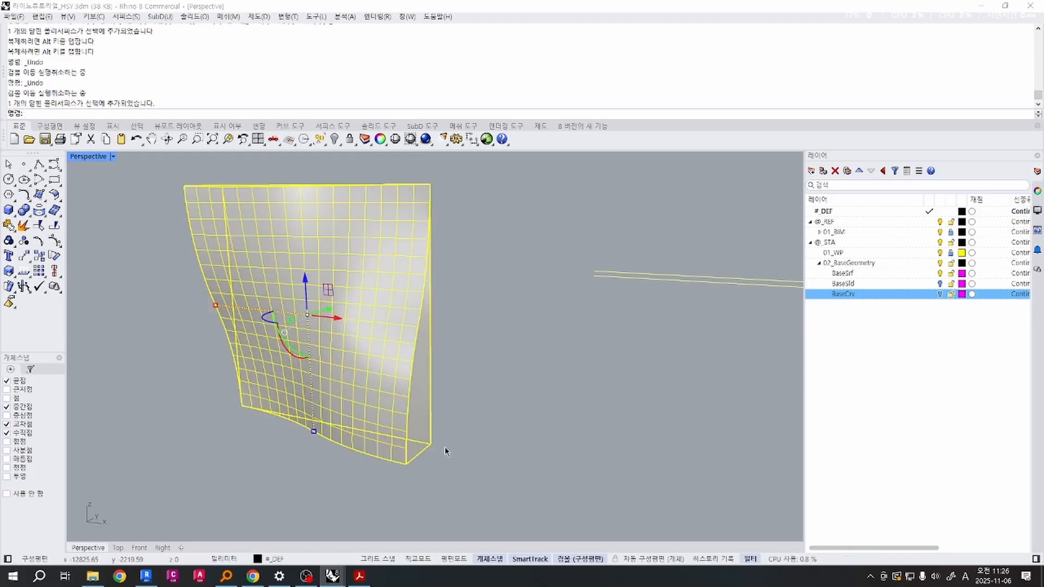
pyautogui.write('mi')
pyautogui.press('space')
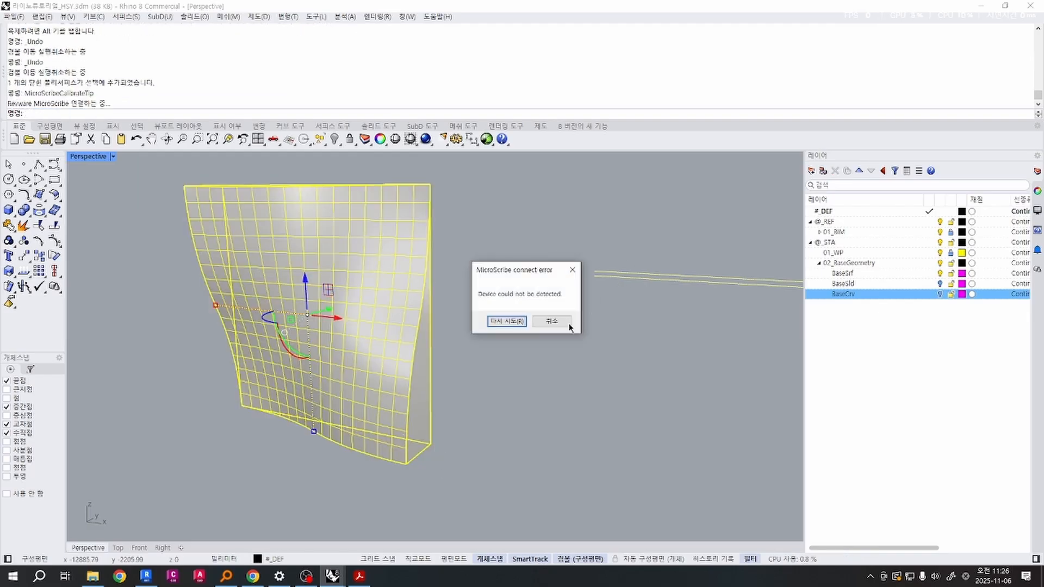
pyautogui.click(568, 324)
pyautogui.click(613, 321)
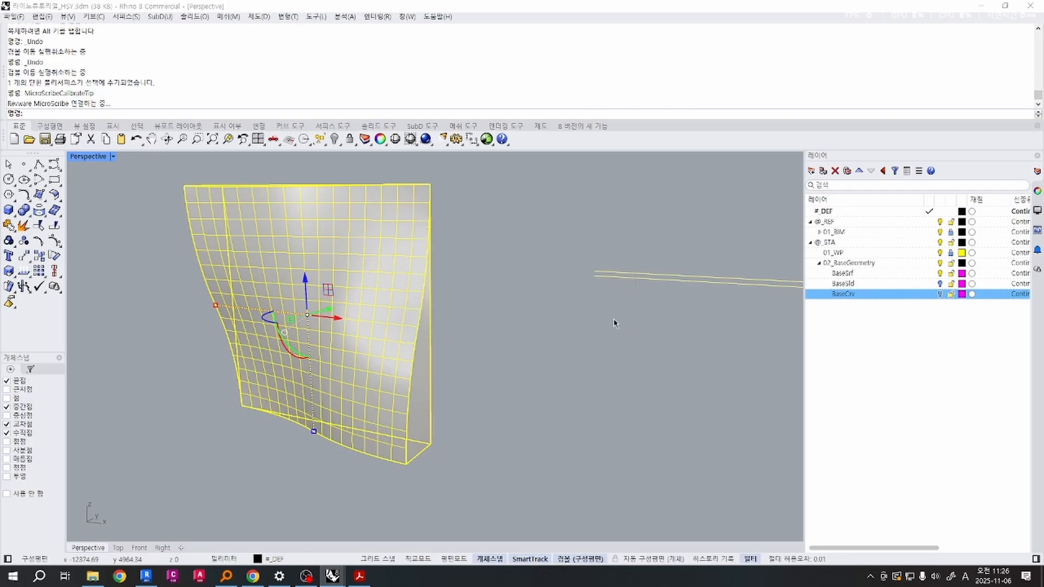
# Mirror a copy of the panel across its open end, setting the mirror plane from the bottom back corner to the bottom front corner.
pyautogui.write('Mirror')
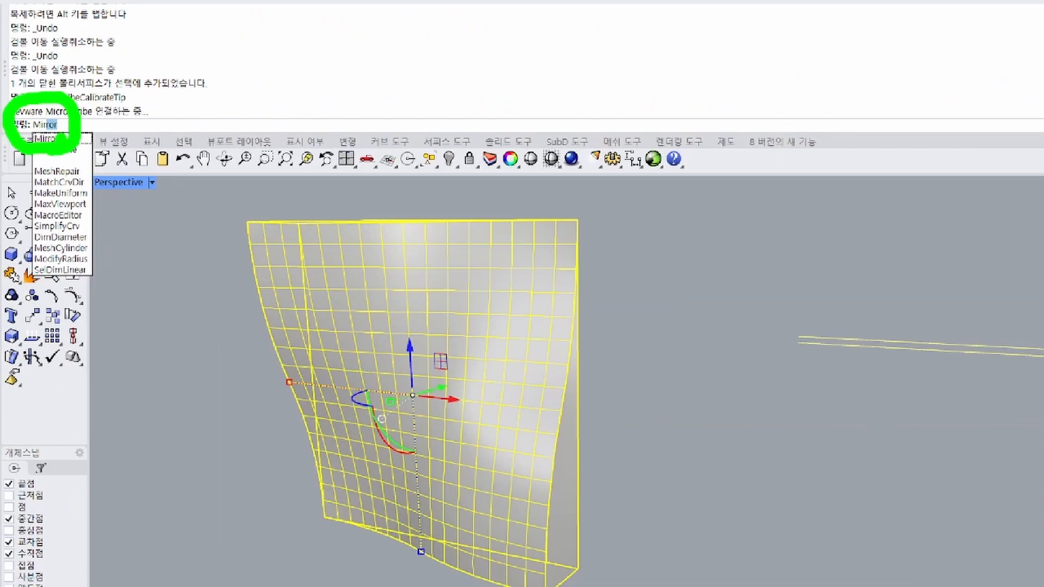
pyautogui.press('Return')
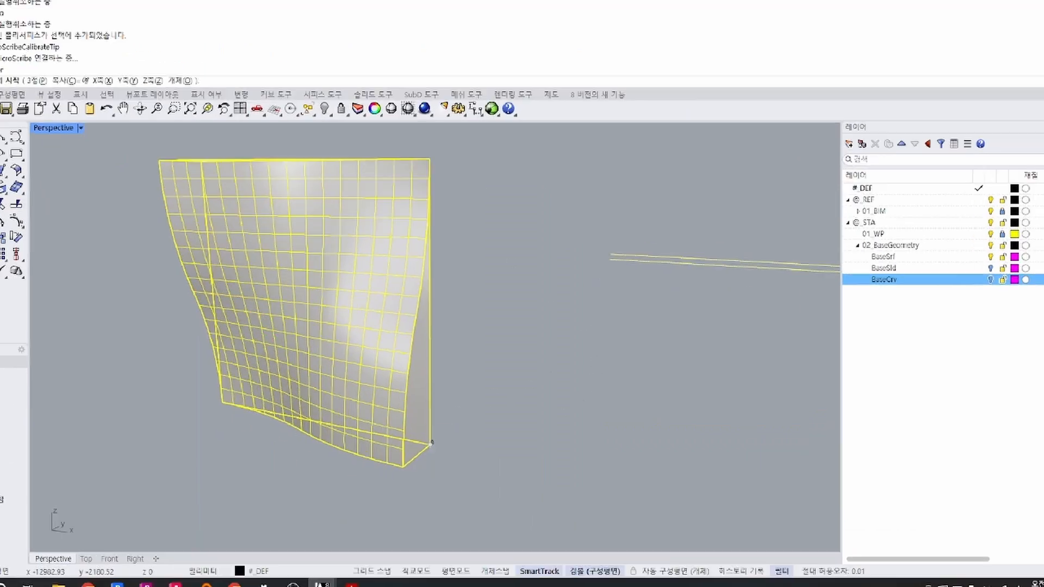
pyautogui.click(432, 443)
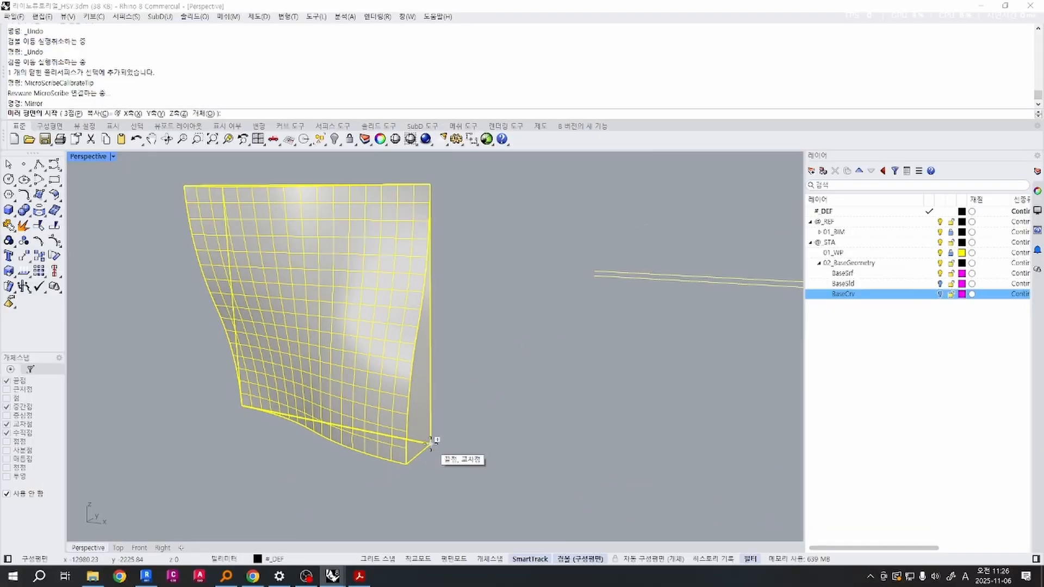
pyautogui.click(430, 443)
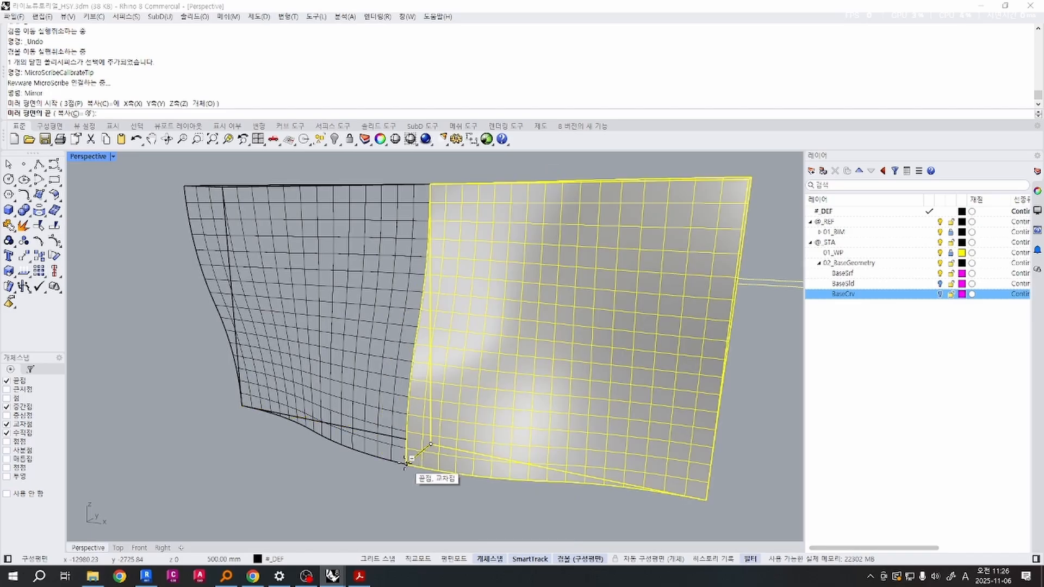
pyautogui.click(405, 464)
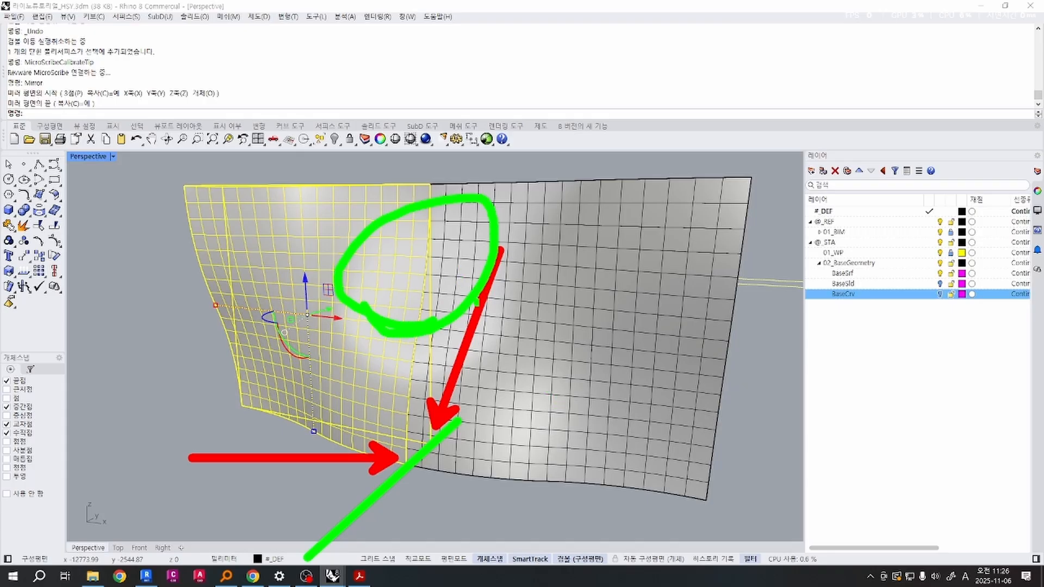
# Examine the seam between the original and mirrored panels from below and from the front.
pyautogui.press('Escape')
pyautogui.moveTo(506, 344)
pyautogui.mouseDown(button='right')
pyautogui.moveTo(559, 342)
pyautogui.moveTo(528, 367)
pyautogui.moveTo(558, 210)
pyautogui.mouseUp(button='right')
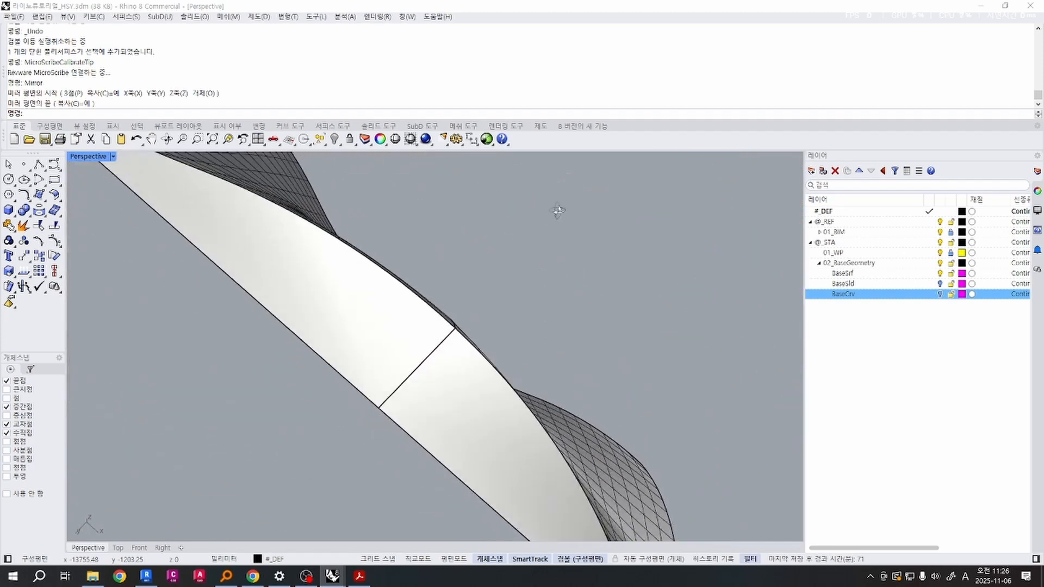
pyautogui.scroll(-6, 467, 332)
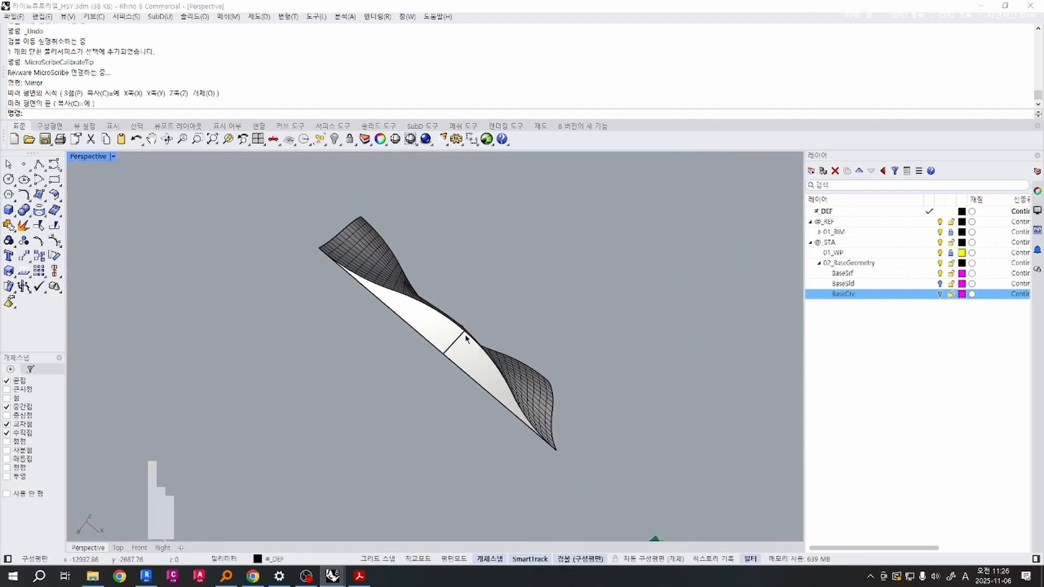
pyautogui.moveTo(465, 336); pyautogui.dragTo(328, 476, button='right')
pyautogui.hotkey('ctrl', '2')
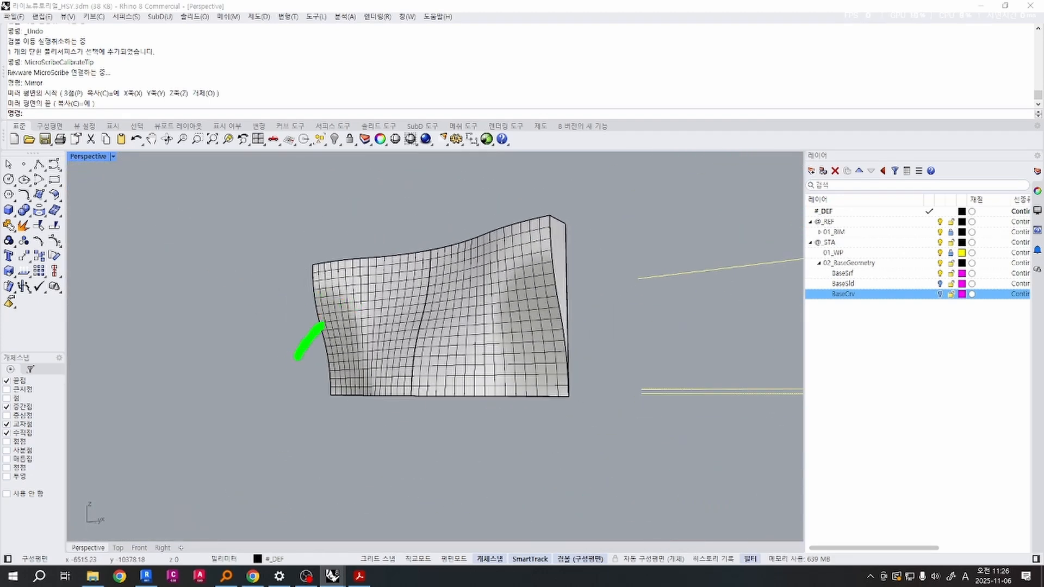
pyautogui.moveTo(323, 325)
pyautogui.mouseDown()
pyautogui.moveTo(610, 294)
pyautogui.moveTo(747, 266)
pyautogui.mouseUp()
pyautogui.press('Escape')
# Group the original and mirrored panels, and select the group as one object.
pyautogui.keyDown('shift'); pyautogui.moveTo(507, 307); pyautogui.dragTo(566, 380, button='right'); pyautogui.keyUp('shift')
pyautogui.click(536, 390)
pyautogui.keyDown('shift'); pyautogui.click(441, 361); pyautogui.keyUp('shift')
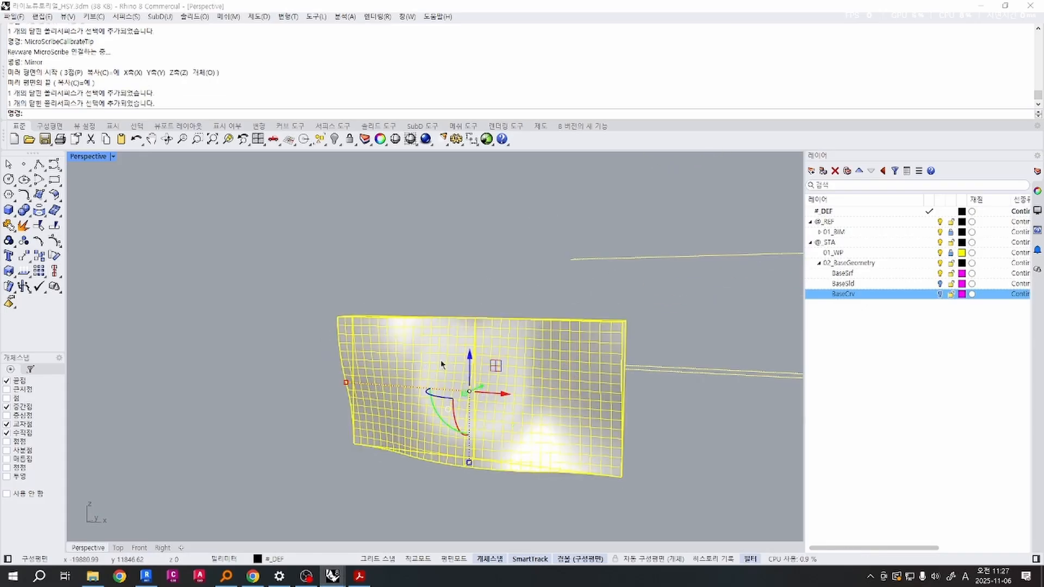
pyautogui.moveTo(440, 363); pyautogui.dragTo(481, 351, button='right')
pyautogui.hotkey('ctrl', 'g')
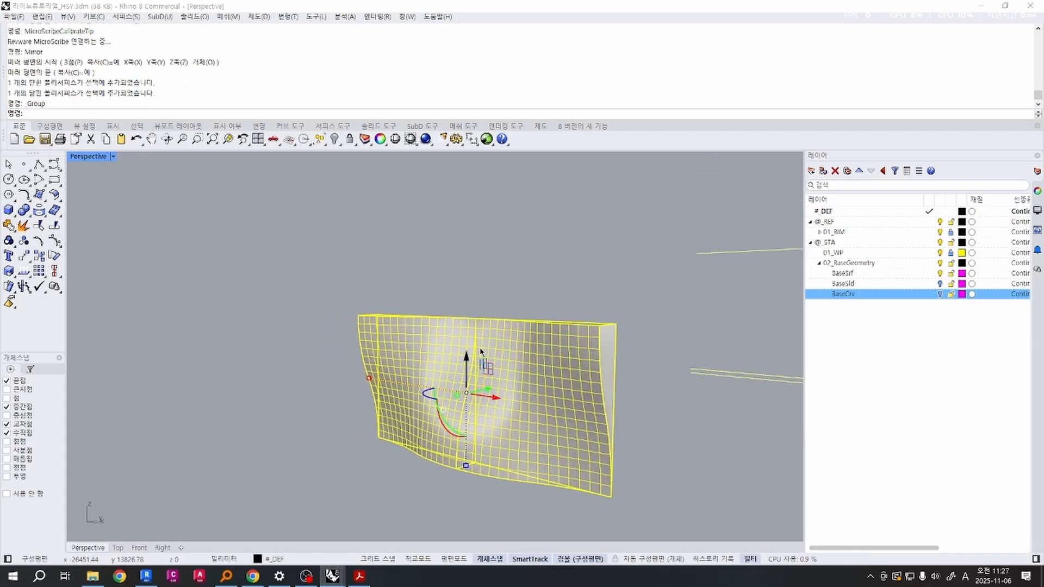
pyautogui.click(584, 273)
pyautogui.moveTo(583, 273); pyautogui.dragTo(575, 305, button='right')
pyautogui.click(492, 359)
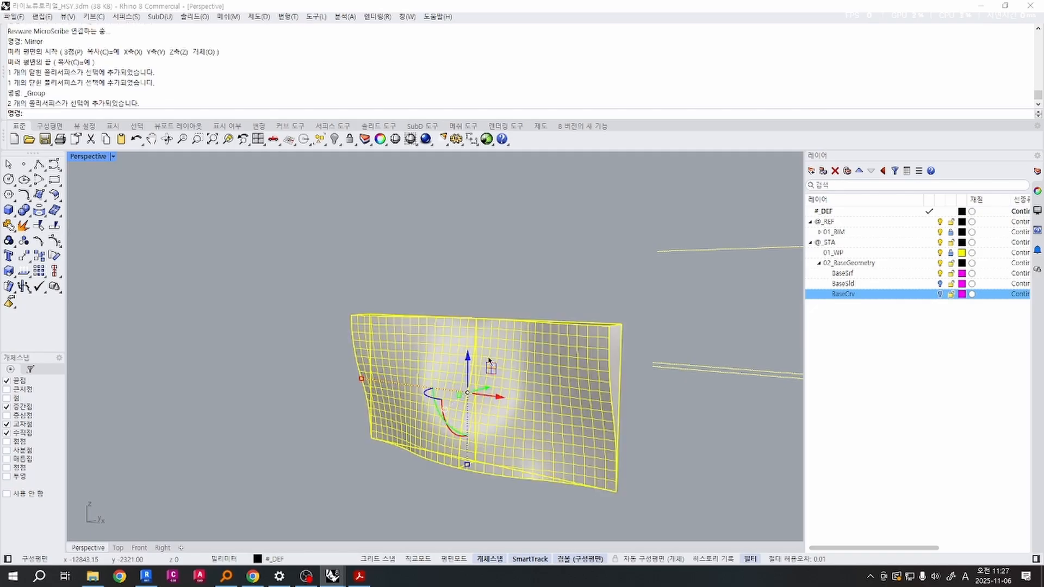
# Reselect the grouped pair of panels.
pyautogui.press('Escape')
pyautogui.click(504, 364)
pyautogui.moveTo(505, 363); pyautogui.dragTo(530, 314, button='right')
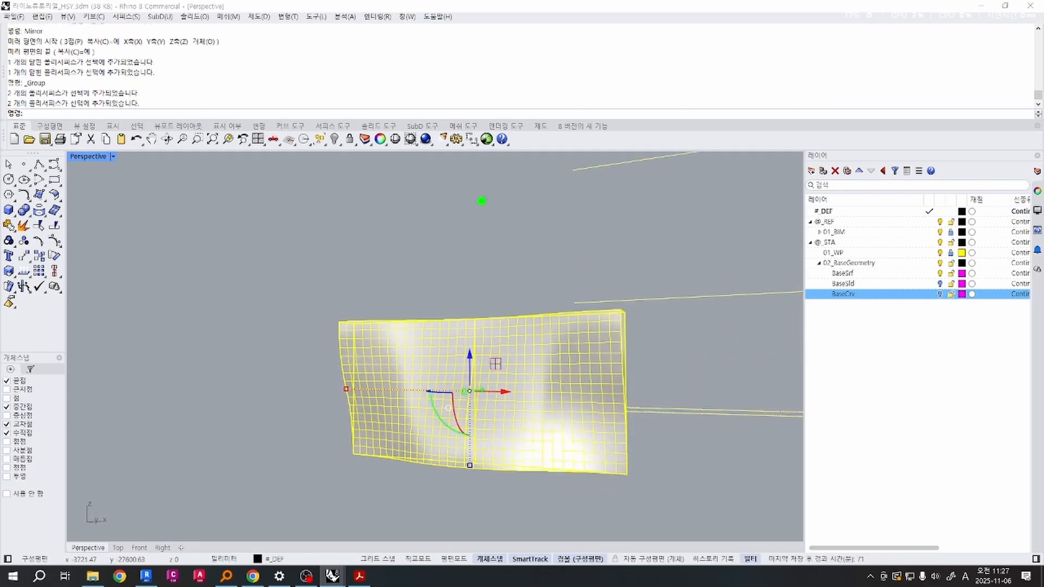
pyautogui.keyDown('ctrl'); pyautogui.keyDown('shift'); pyautogui.moveTo(471, 180); pyautogui.dragTo(470, 441); pyautogui.keyUp('shift'); pyautogui.keyUp('ctrl')
pyautogui.moveTo(369, 419); pyautogui.dragTo(421, 91)
pyautogui.click(481, 109)
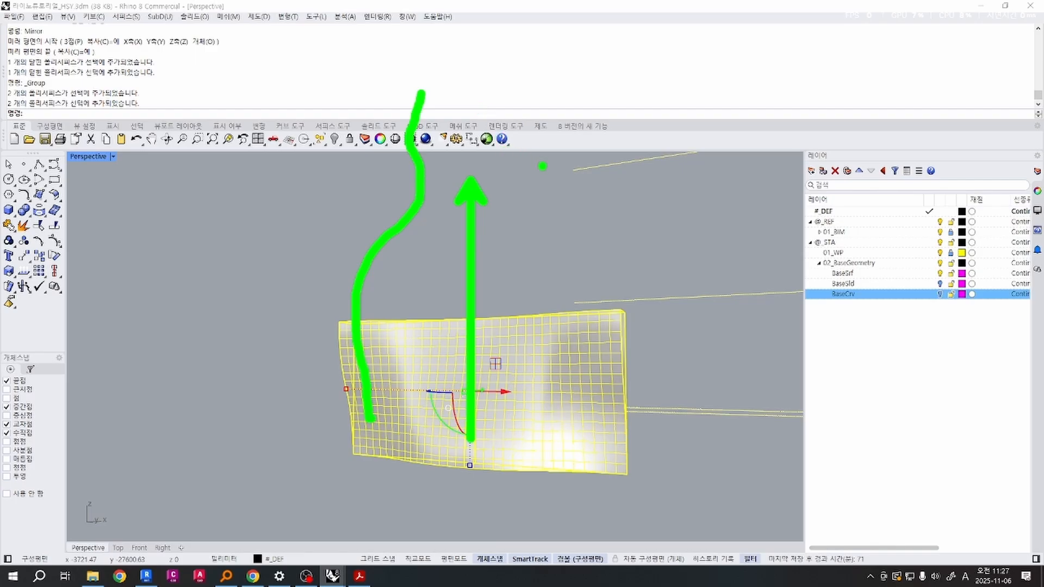
pyautogui.press('Escape')
pyautogui.moveTo(533, 247)
pyautogui.mouseDown(button='right')
pyautogui.moveTo(517, 266)
pyautogui.moveTo(407, 293)
pyautogui.moveTo(530, 286)
pyautogui.mouseUp(button='right')
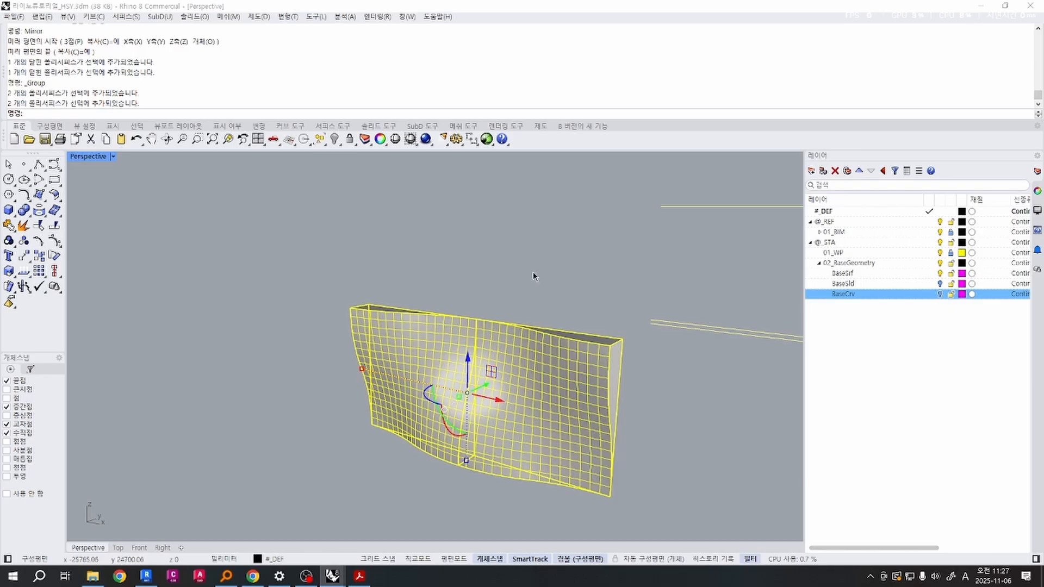
# Mirror a copy of the group upward with the 3-point option, using the near end's top back and front corners and the far top back corner.
pyautogui.write('Mirror')
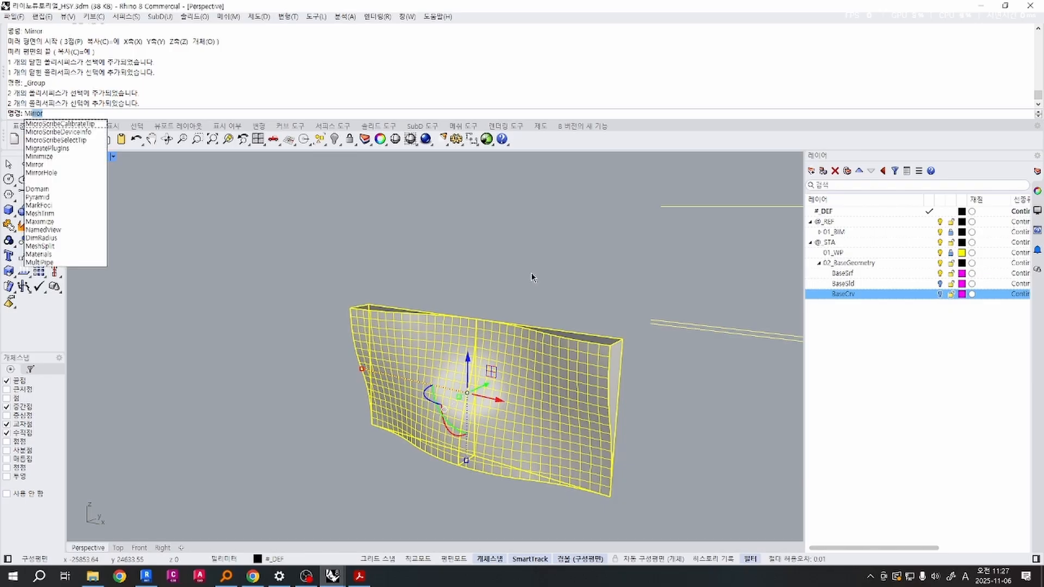
pyautogui.press('Return')
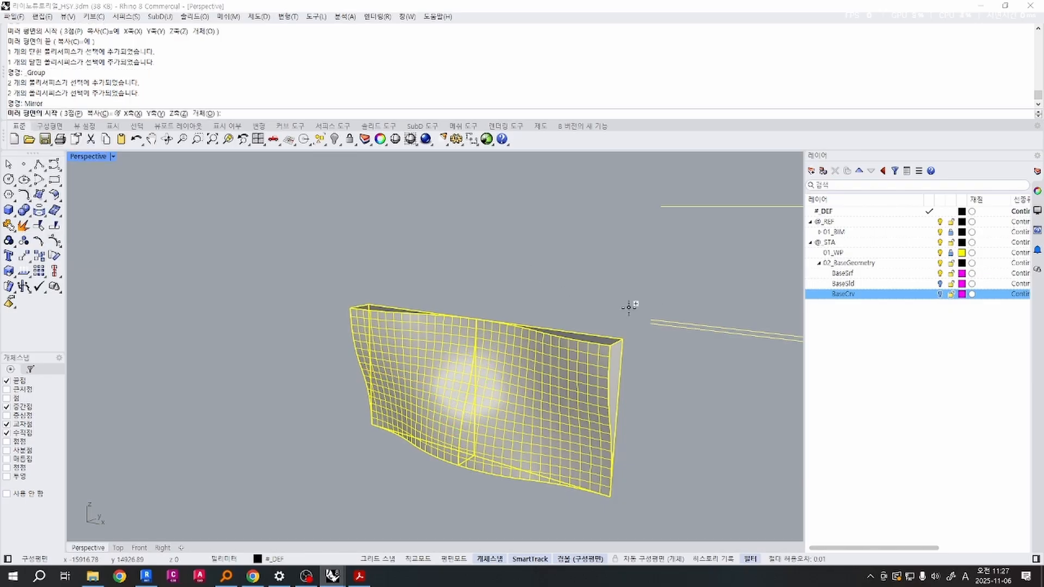
pyautogui.moveTo(629, 305); pyautogui.dragTo(459, 251, button='right')
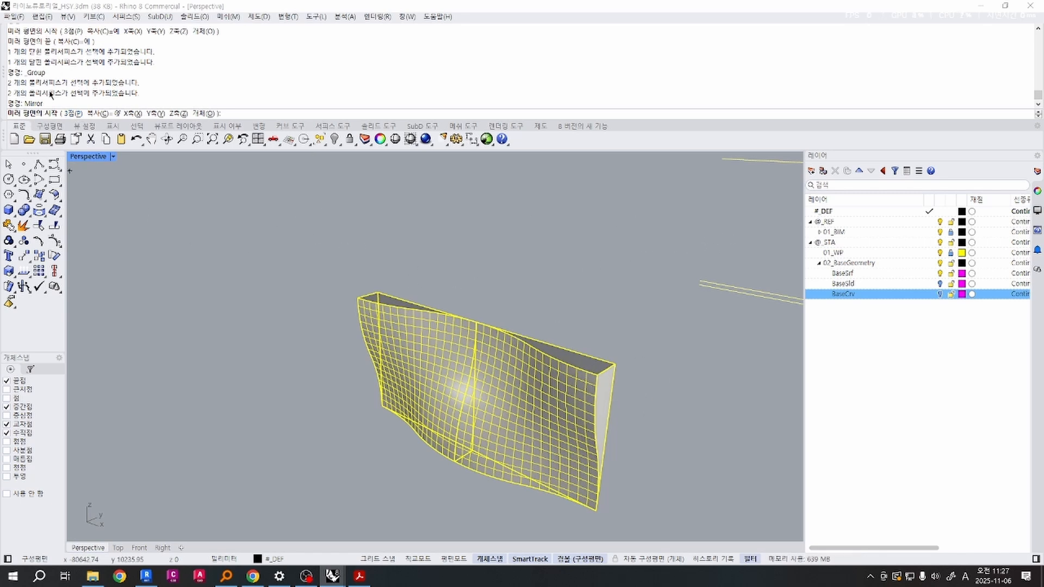
pyautogui.hotkey('ctrl', '1')
pyautogui.scroll(2, 50, 96)
pyautogui.click(158, 121)
pyautogui.moveTo(406, 388)
pyautogui.mouseDown()
pyautogui.moveTo(162, 278)
pyautogui.moveTo(566, 229)
pyautogui.moveTo(492, 402)
pyautogui.moveTo(424, 424)
pyautogui.mouseUp()
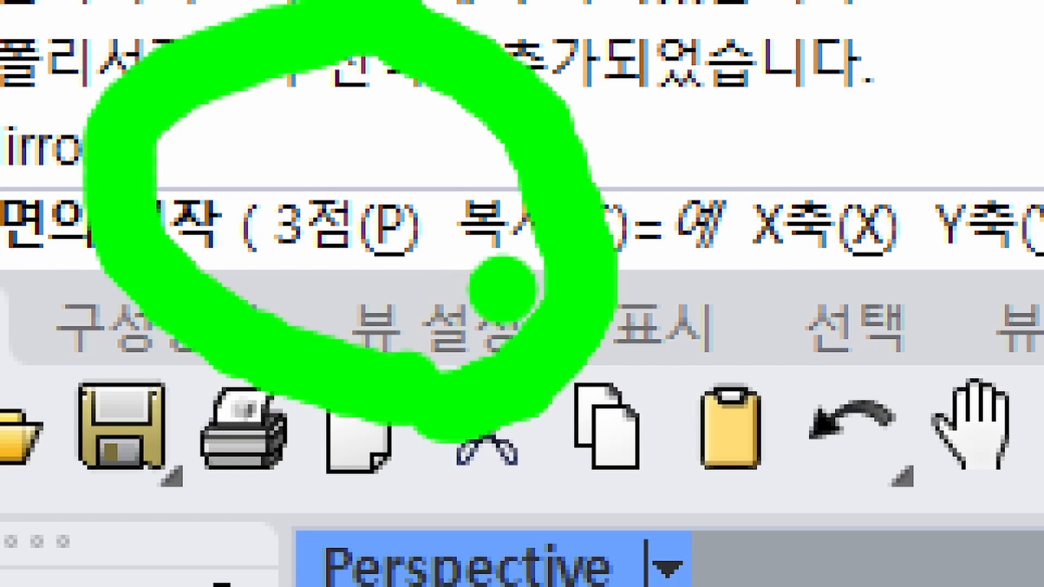
pyautogui.press('Escape')
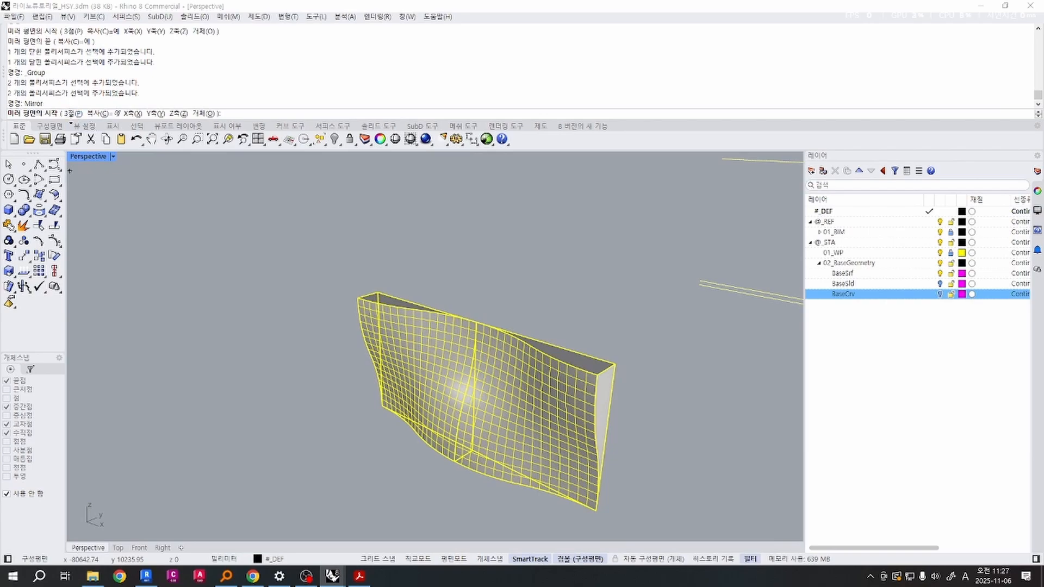
pyautogui.click(72, 114)
pyautogui.moveTo(617, 419); pyautogui.dragTo(612, 380, button='right')
pyautogui.click(615, 360)
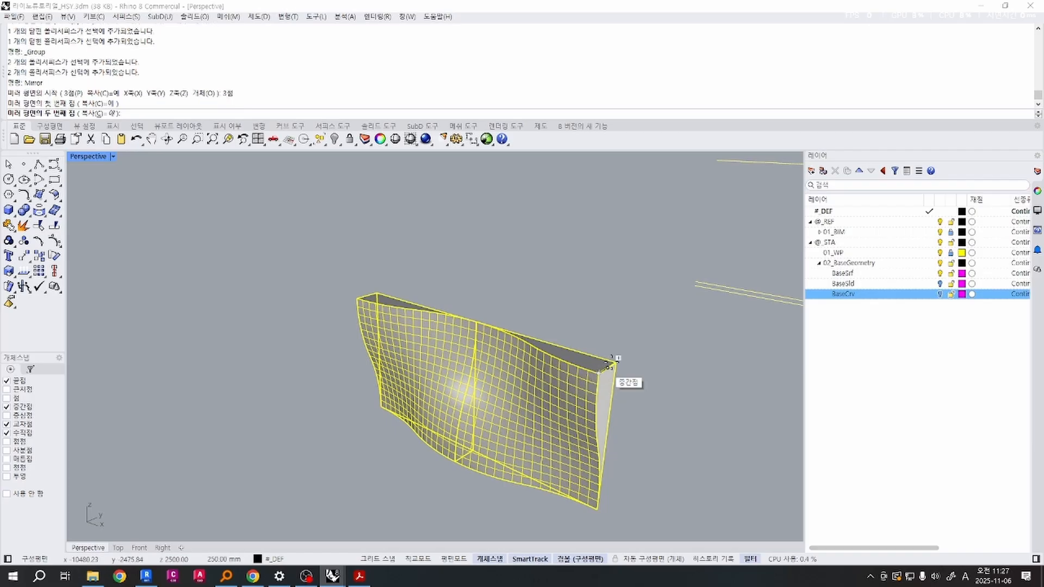
pyautogui.click(598, 373)
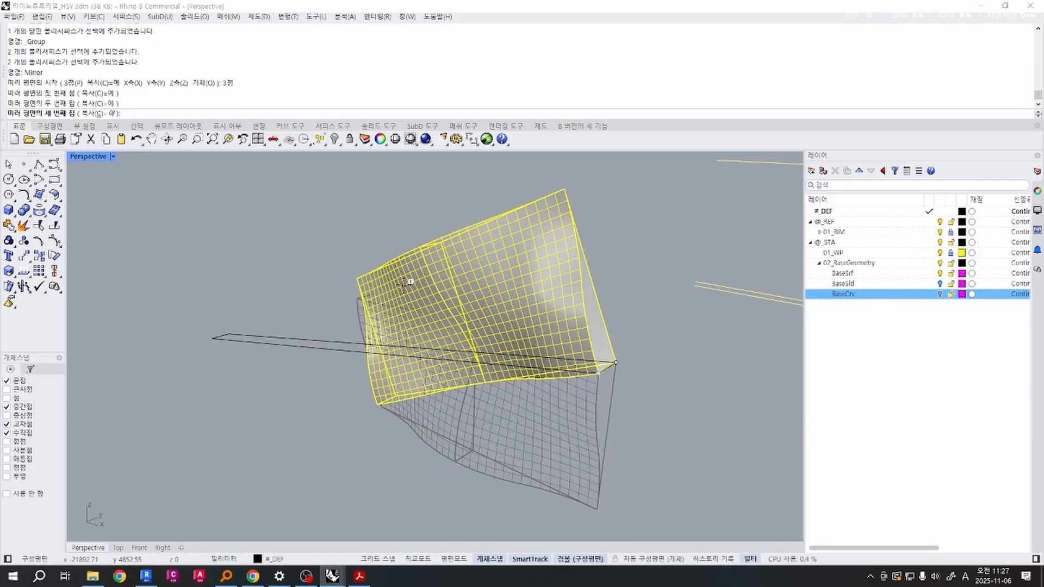
pyautogui.click(374, 285)
pyautogui.press('Escape')
pyautogui.scroll(4, 243, 306)
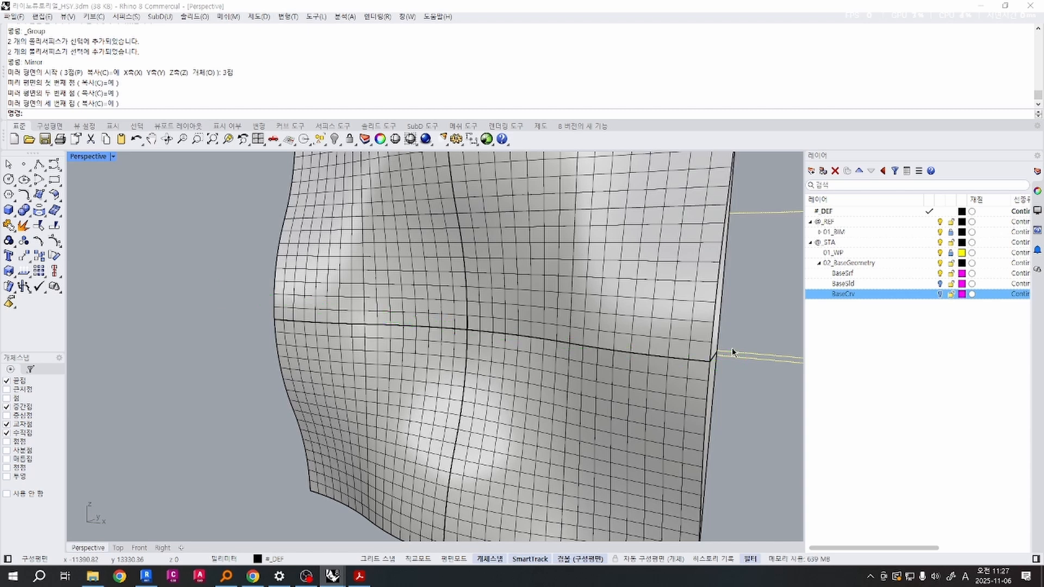
# Undo the last mirror of the group.
pyautogui.hotkey('ctrl', 'z')
pyautogui.moveTo(681, 399); pyautogui.dragTo(652, 402, button='right')
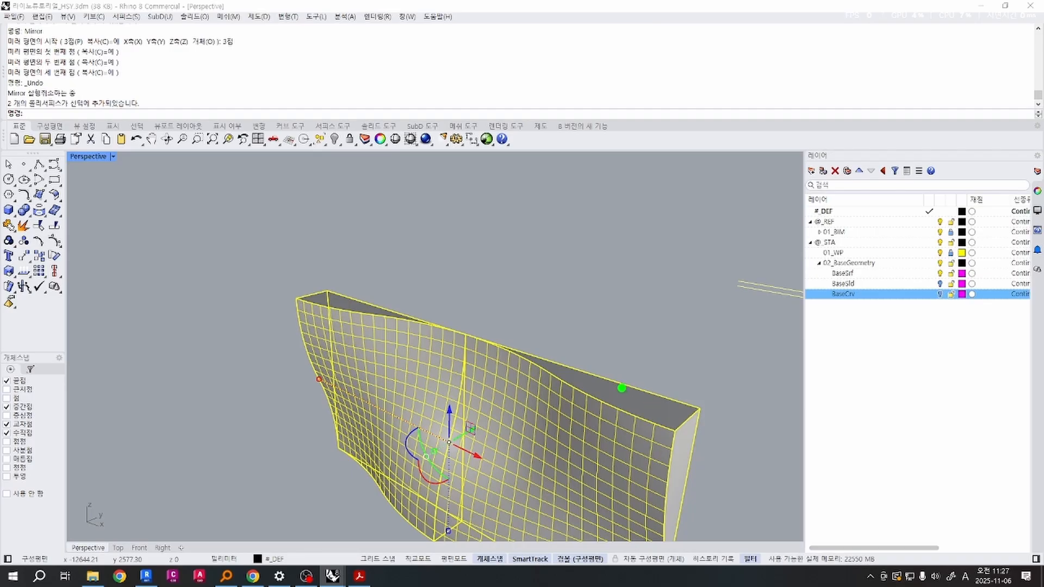
pyautogui.keyDown('ctrl'); pyautogui.keyDown('shift'); pyautogui.moveTo(414, 199); pyautogui.dragTo(413, 479); pyautogui.keyUp('shift'); pyautogui.keyUp('ctrl')
pyautogui.moveTo(503, 174); pyautogui.dragTo(418, 240)
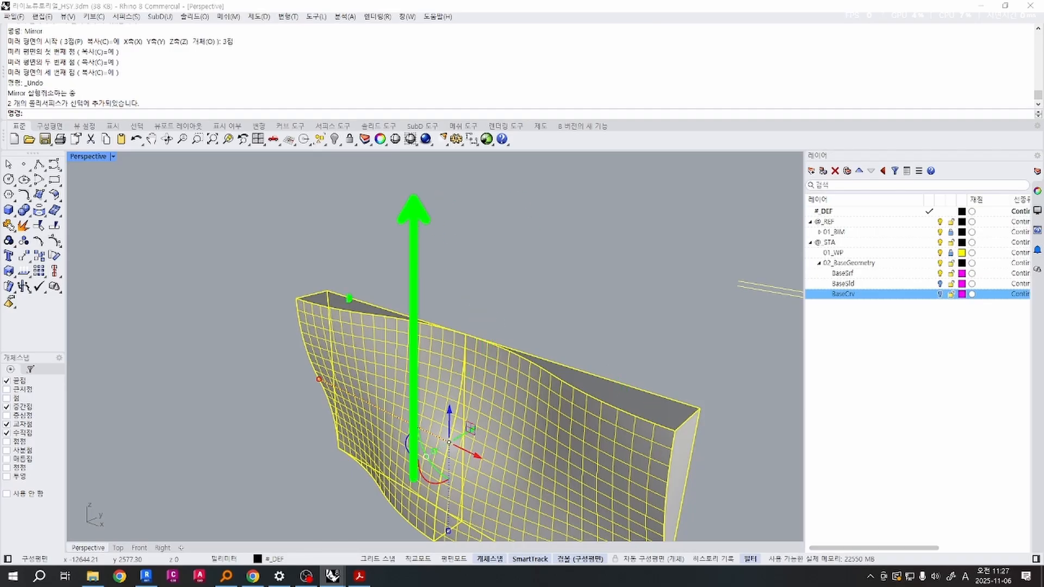
pyautogui.moveTo(324, 283)
pyautogui.mouseDown()
pyautogui.moveTo(311, 303)
pyautogui.moveTo(544, 348)
pyautogui.moveTo(729, 454)
pyautogui.mouseUp()
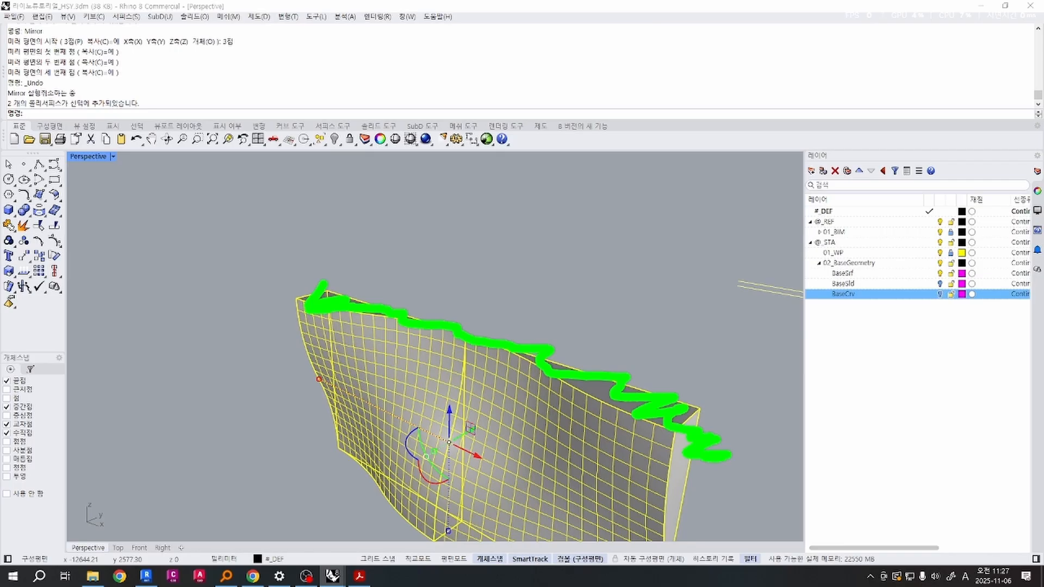
pyautogui.moveTo(340, 262)
pyautogui.mouseDown()
pyautogui.moveTo(101, 329)
pyautogui.moveTo(690, 460)
pyautogui.moveTo(707, 360)
pyautogui.moveTo(236, 188)
pyautogui.mouseUp()
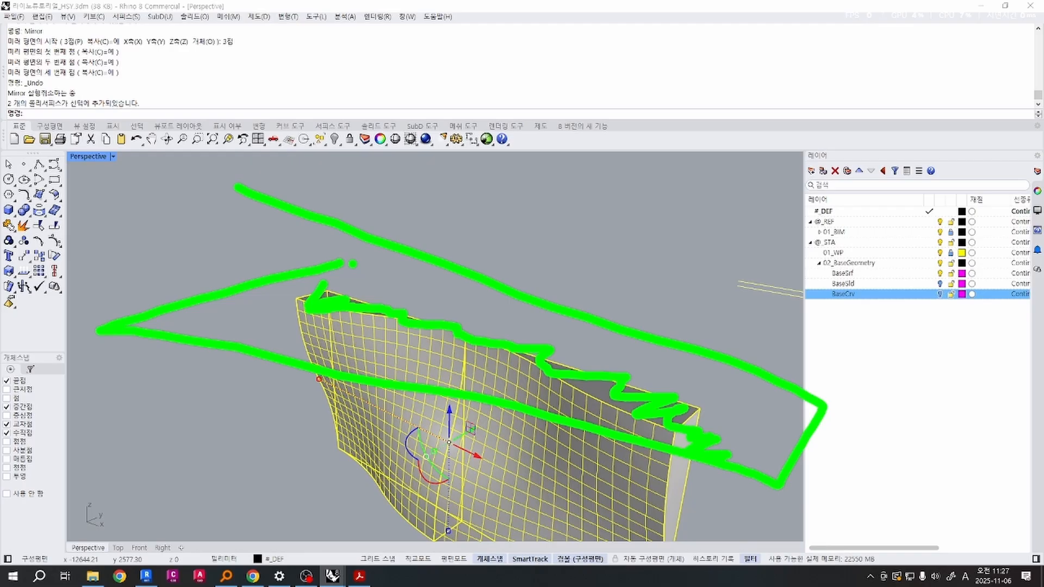
pyautogui.press('Escape')
# Mirror the group upward about a 3-point plane through both ends of its top back edge and the near top front corner.
pyautogui.write('Mirror')
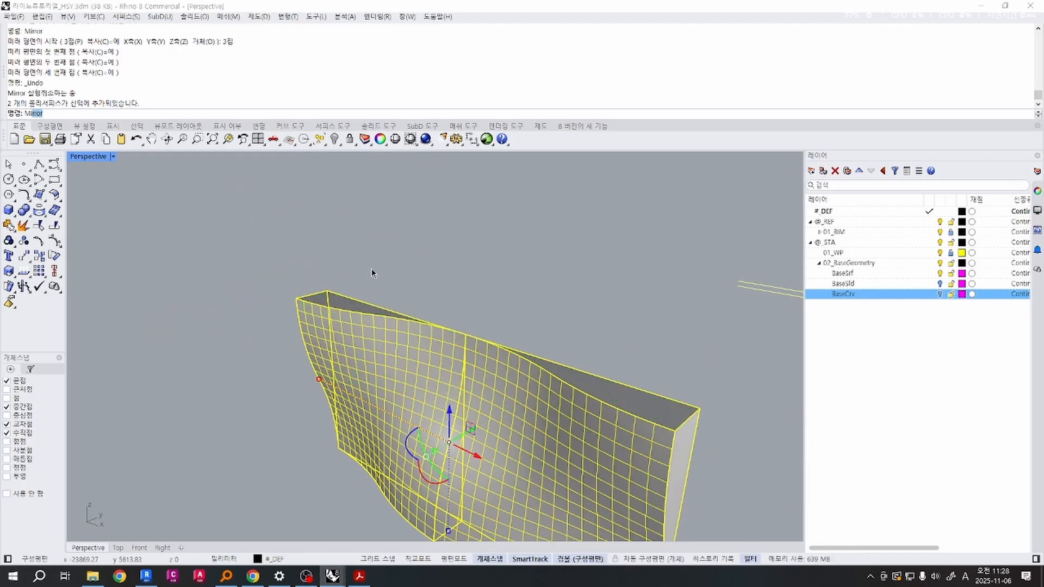
pyautogui.press('Return')
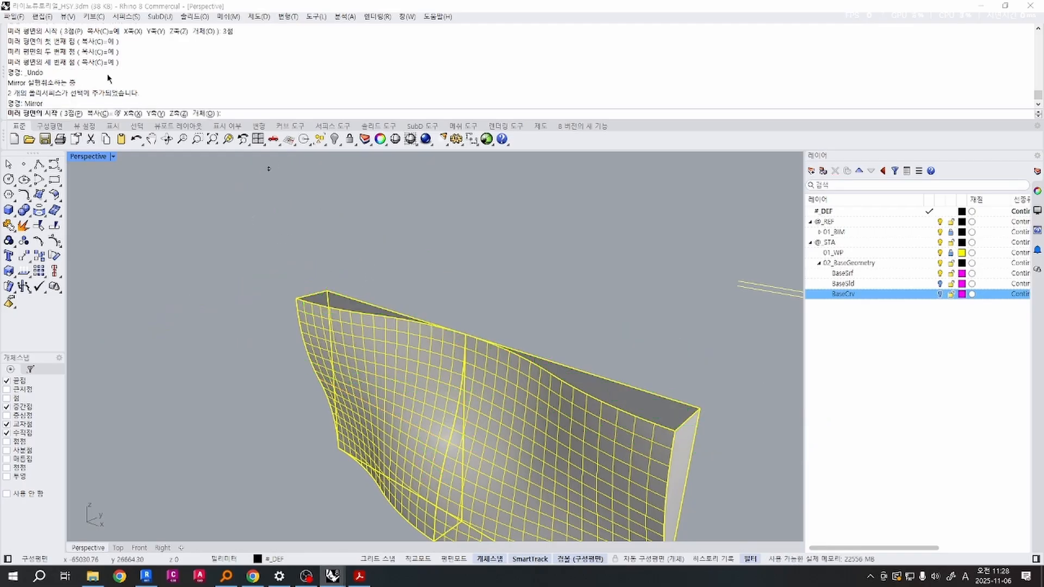
pyautogui.click(73, 115)
pyautogui.press('alt')
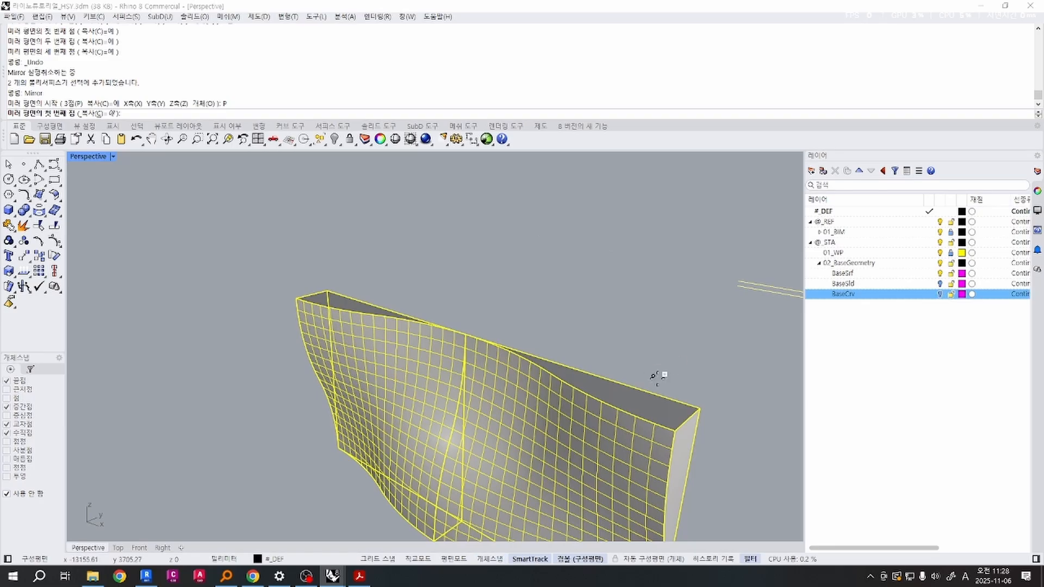
pyautogui.moveTo(683, 414); pyautogui.dragTo(274, 254)
pyautogui.moveTo(413, 251)
pyautogui.mouseDown()
pyautogui.moveTo(460, 410)
pyautogui.moveTo(787, 342)
pyautogui.moveTo(322, 209)
pyautogui.mouseUp()
pyautogui.press('Escape')
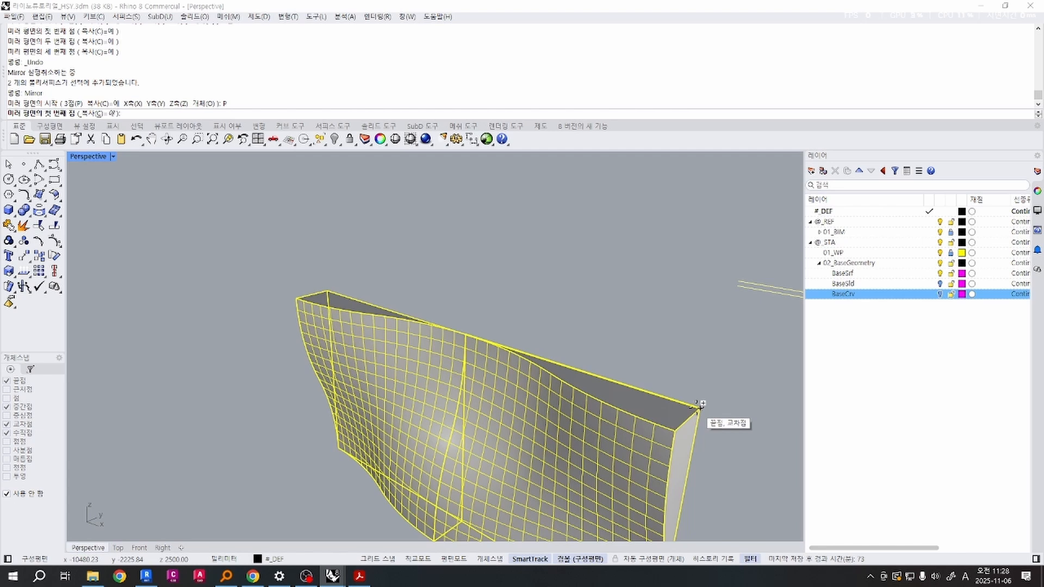
pyautogui.click(699, 408)
pyautogui.click(326, 289)
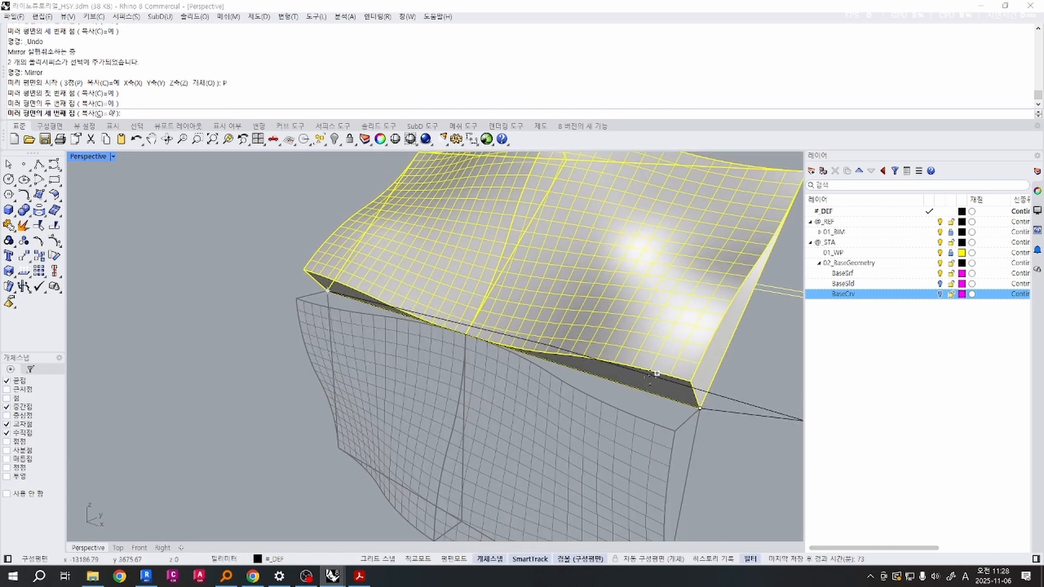
pyautogui.moveTo(703, 400)
pyautogui.mouseDown()
pyautogui.moveTo(711, 412)
pyautogui.moveTo(688, 416)
pyautogui.moveTo(713, 413)
pyautogui.mouseUp()
pyautogui.press('r')
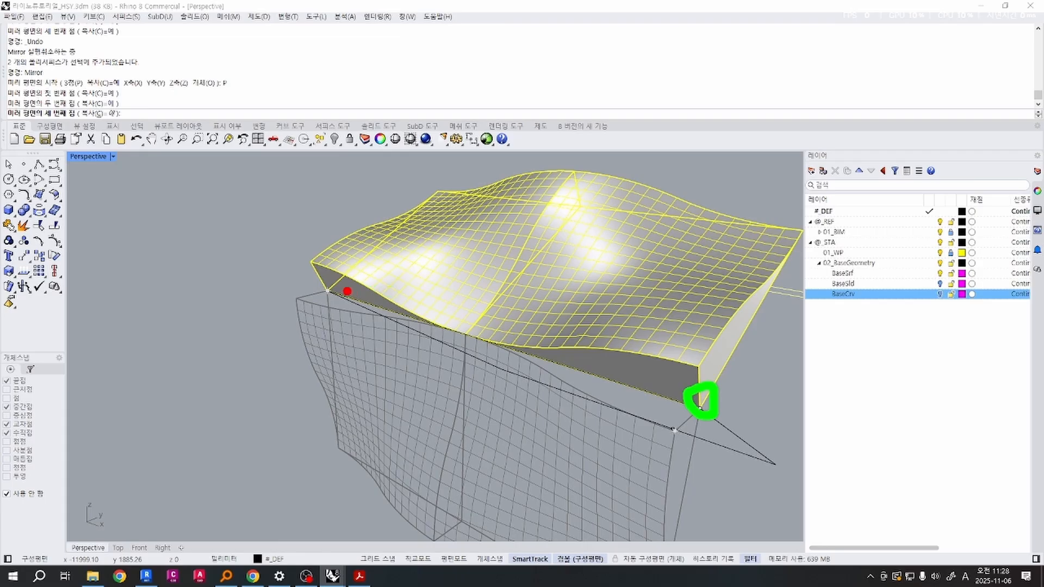
pyautogui.moveTo(345, 292)
pyautogui.keyDown('ctrl'); pyautogui.keyDown('shift'); pyautogui.mouseDown()
pyautogui.moveTo(781, 416)
pyautogui.moveTo(694, 402)
pyautogui.moveTo(704, 404)
pyautogui.mouseUp(); pyautogui.keyUp('shift'); pyautogui.keyUp('ctrl')
pyautogui.press('g')
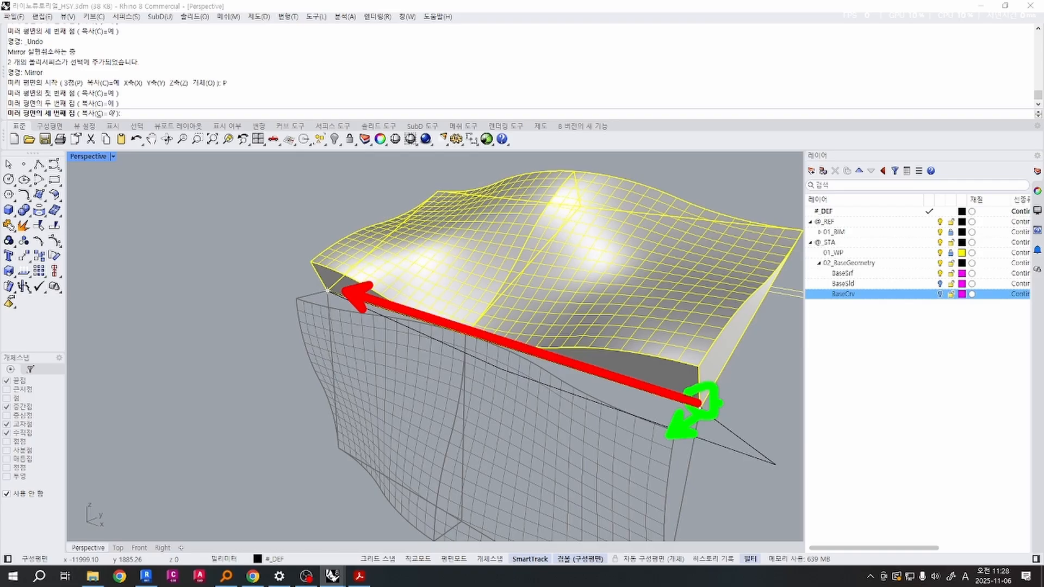
pyautogui.press('Escape')
pyautogui.click(679, 428)
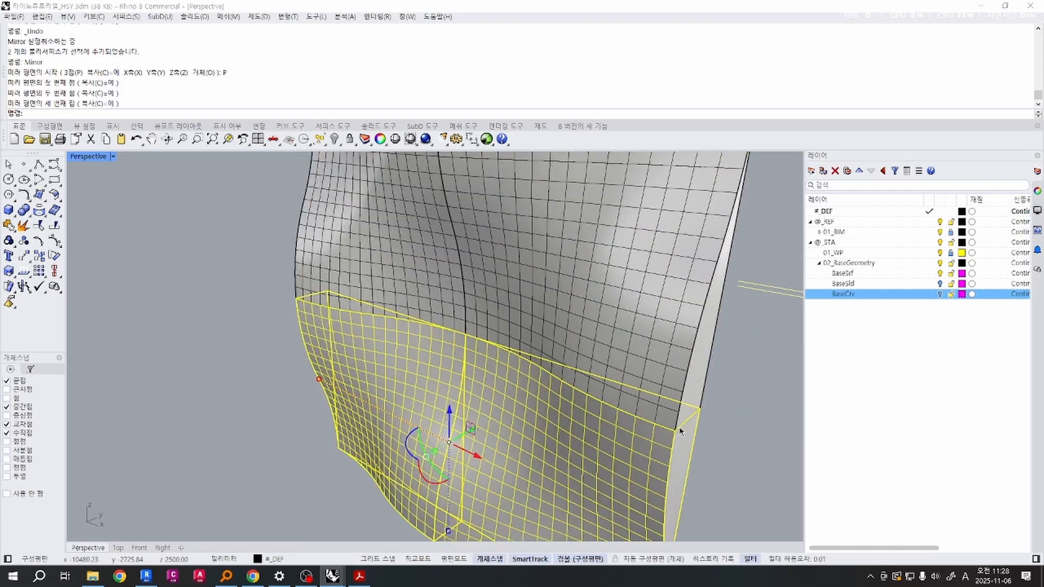
# Examine the vertical and horizontal seams between the stacked panel groups from the side and front.
pyautogui.press('Escape')
pyautogui.scroll(-5, 699, 369)
pyautogui.moveTo(699, 326); pyautogui.dragTo(652, 264, button='right')
pyautogui.scroll(4, 694, 287)
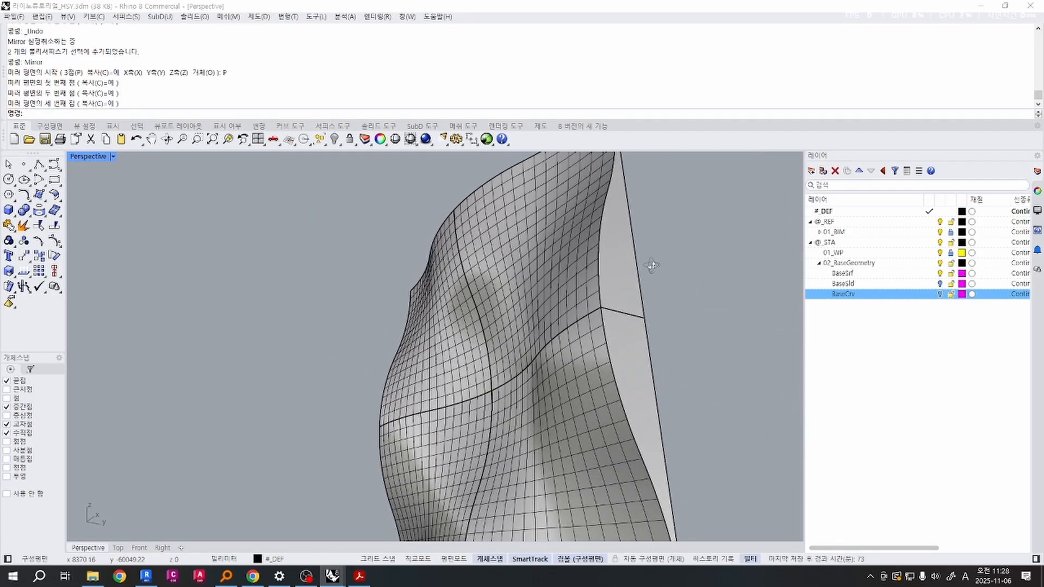
pyautogui.scroll(-3, 647, 269)
pyautogui.moveTo(641, 321)
pyautogui.mouseDown(button='right')
pyautogui.moveTo(543, 312)
pyautogui.moveTo(638, 323)
pyautogui.mouseUp(button='right')
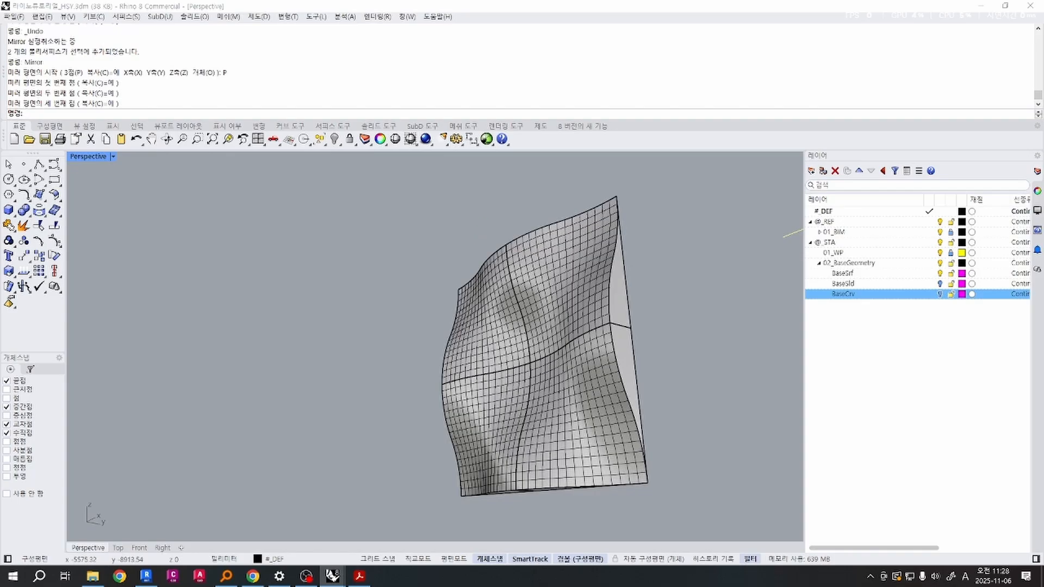
pyautogui.moveTo(525, 228)
pyautogui.mouseDown()
pyautogui.moveTo(479, 280)
pyautogui.moveTo(509, 530)
pyautogui.mouseUp()
pyautogui.moveTo(451, 283)
pyautogui.mouseDown()
pyautogui.moveTo(430, 302)
pyautogui.moveTo(724, 279)
pyautogui.mouseUp()
pyautogui.hotkey('ctrl', 'z')
pyautogui.moveTo(416, 373); pyautogui.dragTo(647, 316)
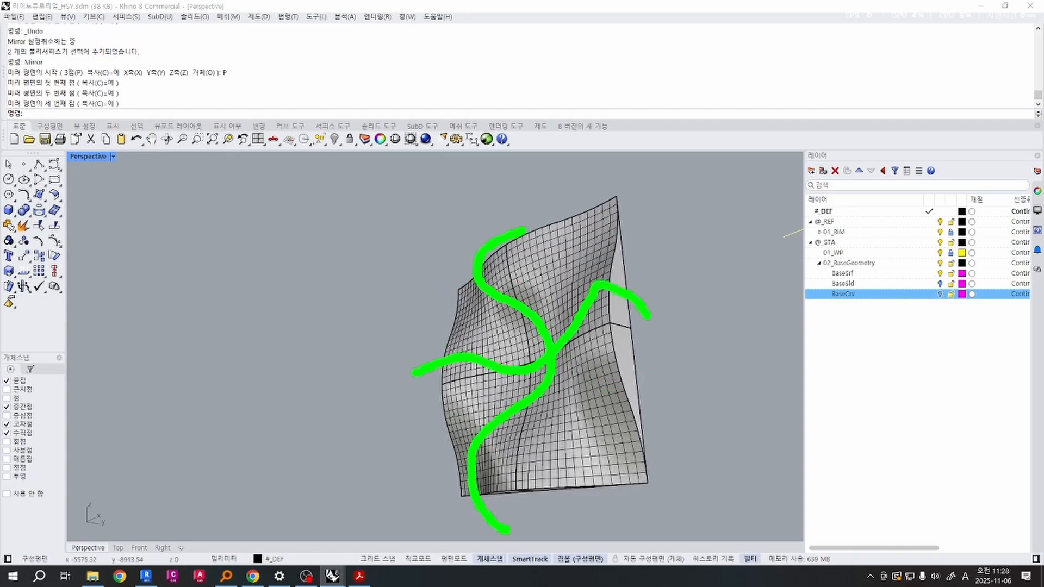
pyautogui.press('Escape')
pyautogui.scroll(5, 511, 430)
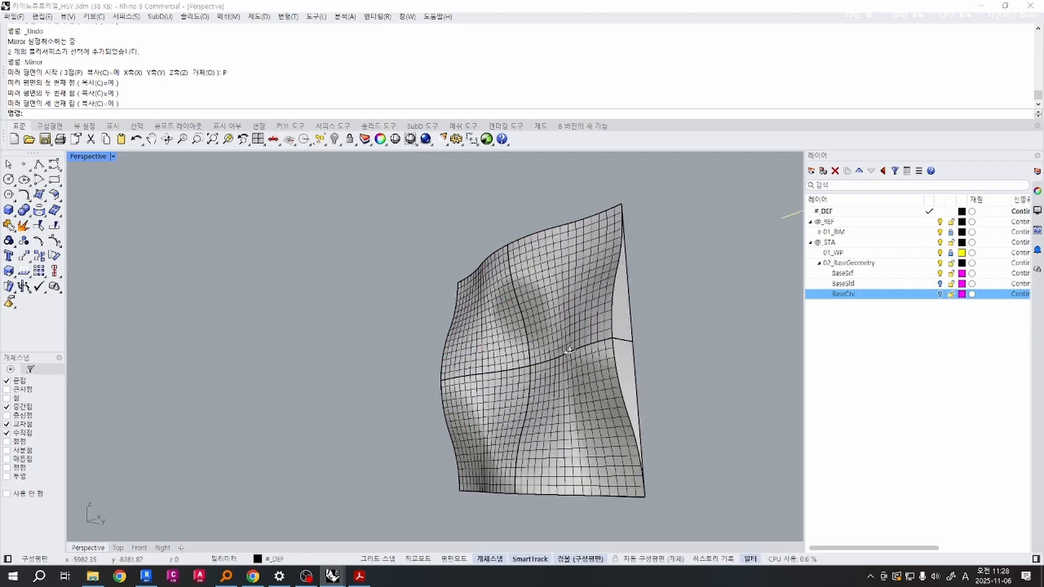
pyautogui.moveTo(532, 409); pyautogui.dragTo(648, 373, button='right')
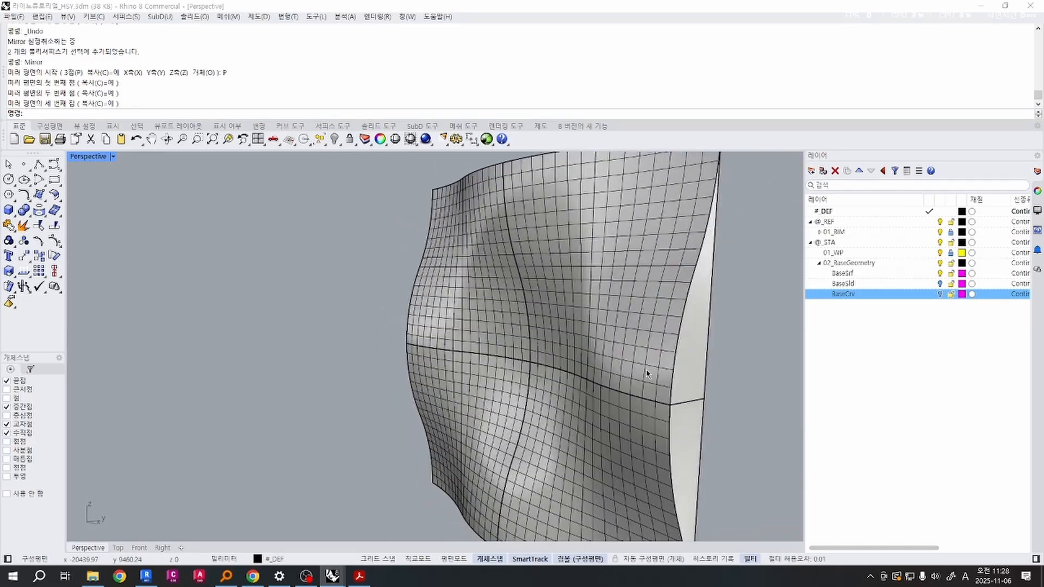
# Delete the upper mirrored group.
pyautogui.click(689, 326)
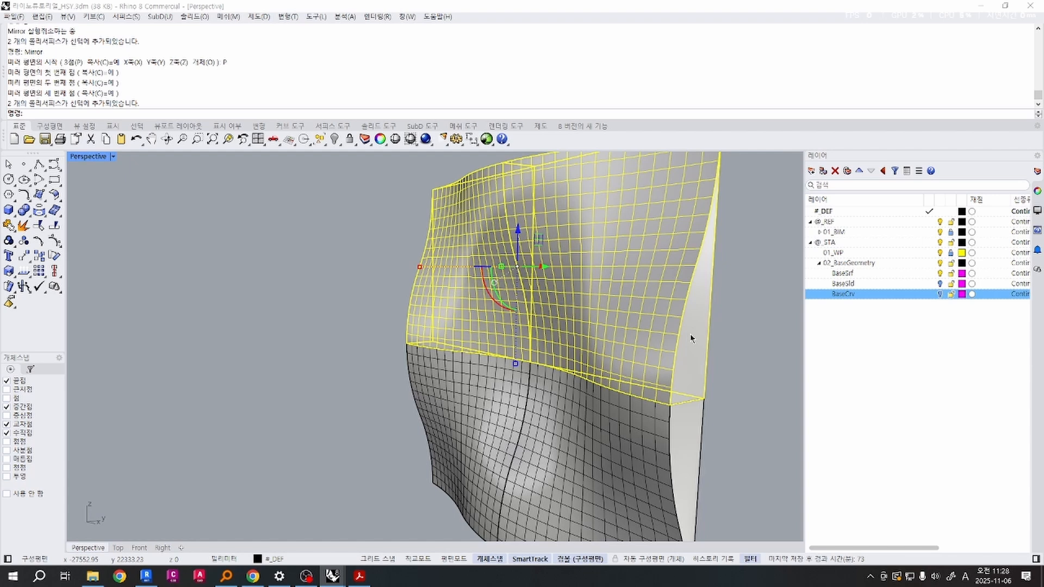
pyautogui.press('Delete')
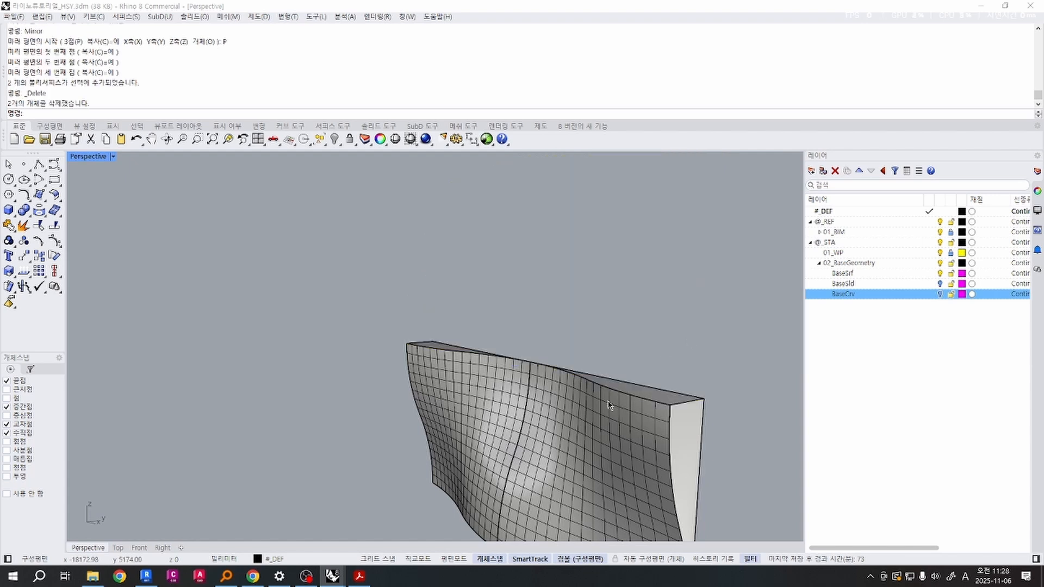
pyautogui.moveTo(608, 405); pyautogui.dragTo(609, 429, button='right')
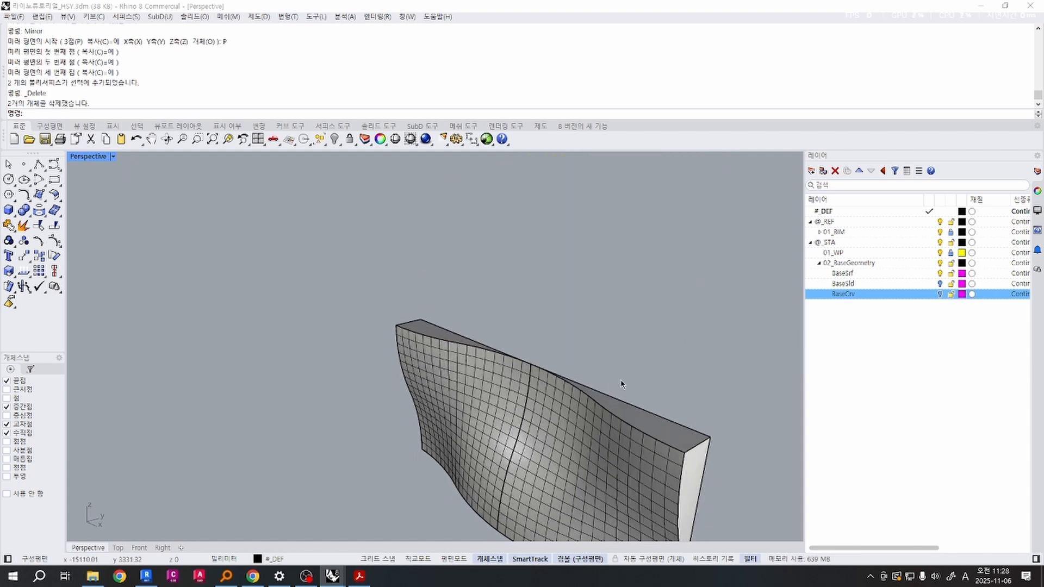
pyautogui.moveTo(622, 384); pyautogui.dragTo(620, 366, button='right')
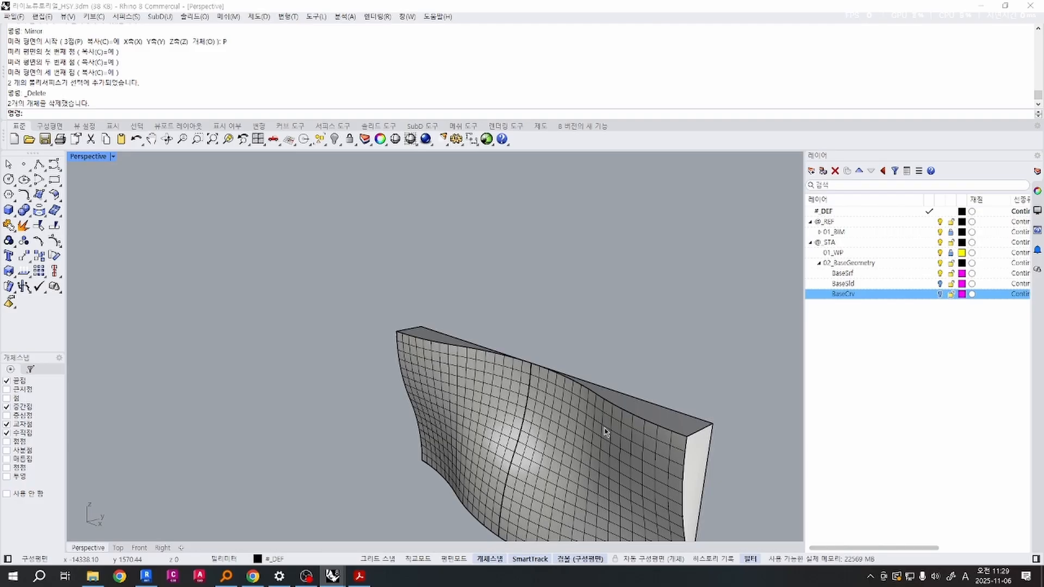
# Start a three-point orient (Orient3Pt) of the two-panel group with Copy set to Yes and Scale set to No.
pyautogui.moveTo(668, 417); pyautogui.dragTo(643, 355, button='right')
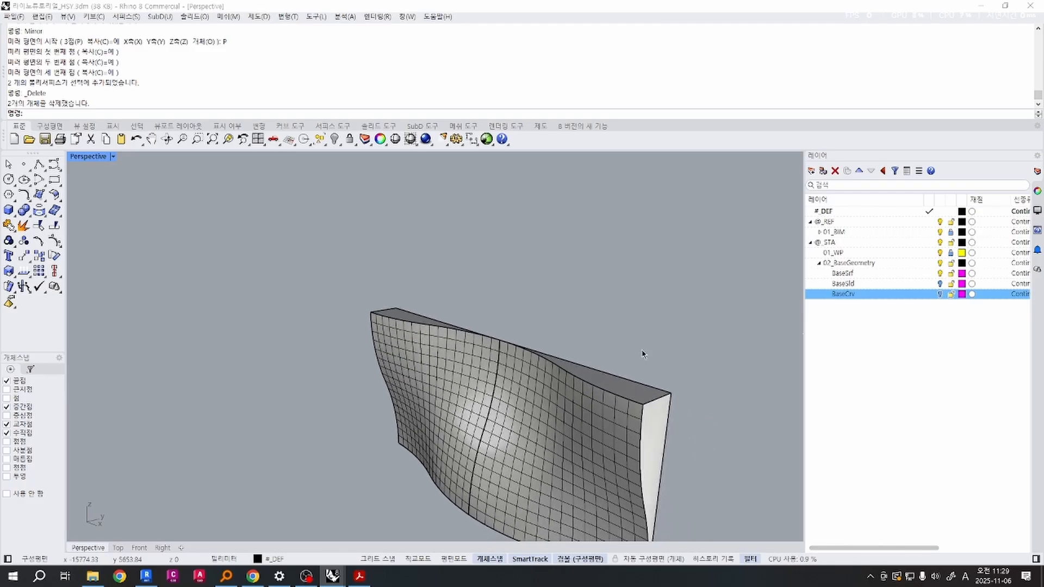
pyautogui.click(672, 409)
pyautogui.write('O')
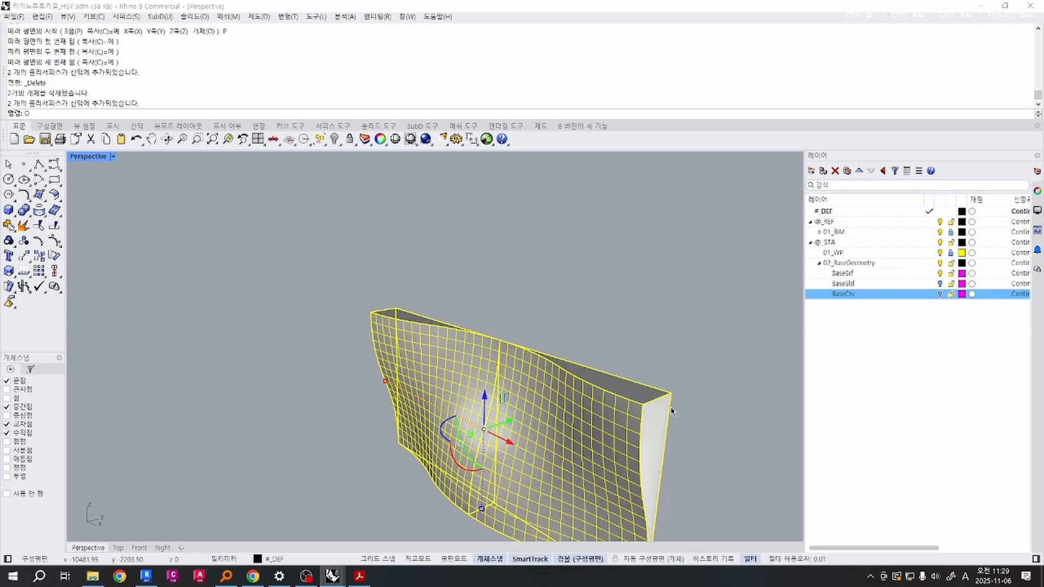
pyautogui.write('r')
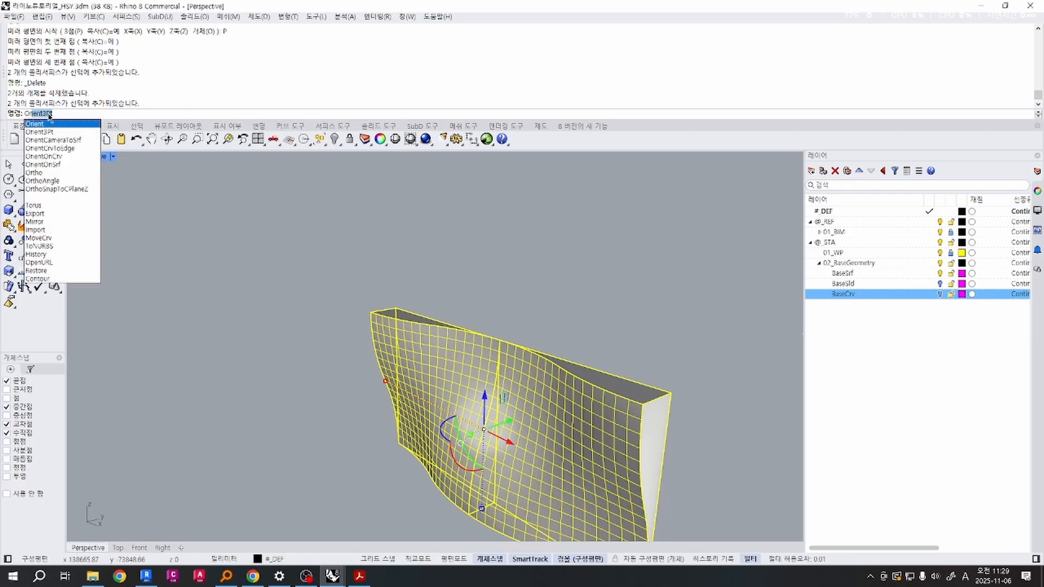
pyautogui.press('Return')
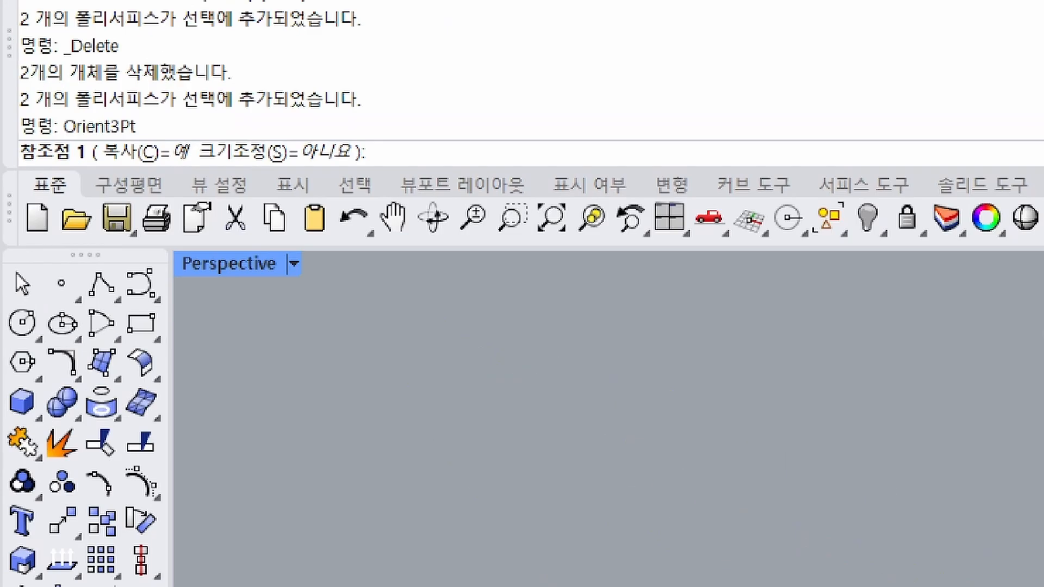
pyautogui.moveTo(487, 426)
pyautogui.mouseDown()
pyautogui.moveTo(232, 329)
pyautogui.moveTo(624, 236)
pyautogui.moveTo(470, 447)
pyautogui.moveTo(440, 450)
pyautogui.mouseUp()
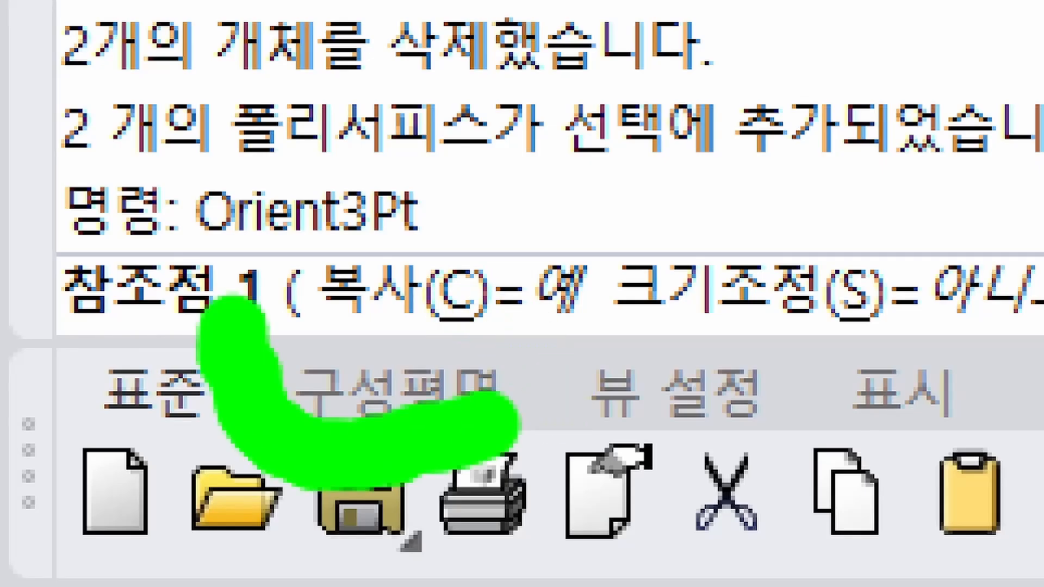
pyautogui.press('e')
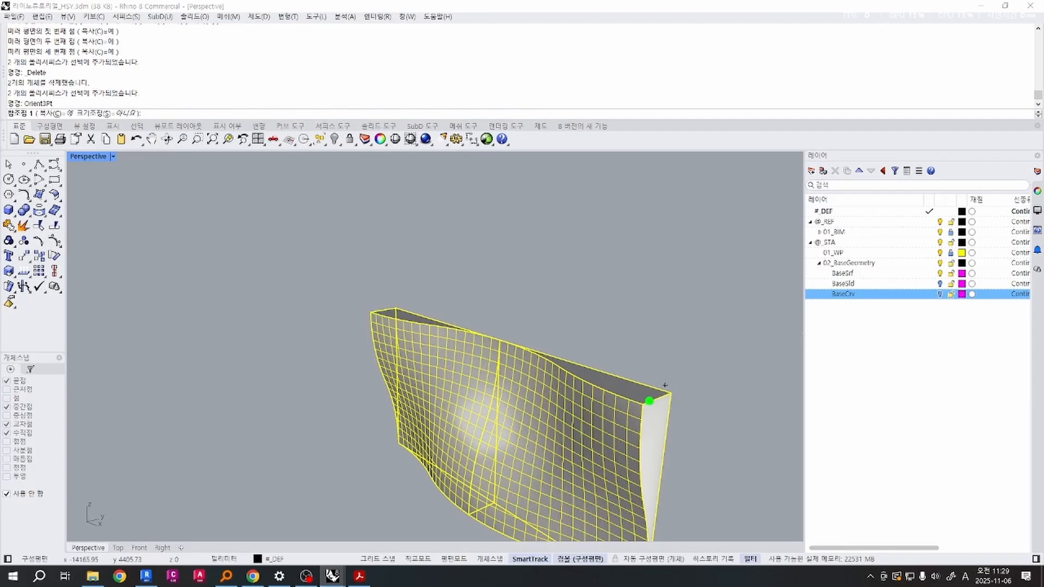
pyautogui.moveTo(642, 405)
pyautogui.mouseDown()
pyautogui.moveTo(686, 391)
pyautogui.moveTo(371, 299)
pyautogui.mouseUp()
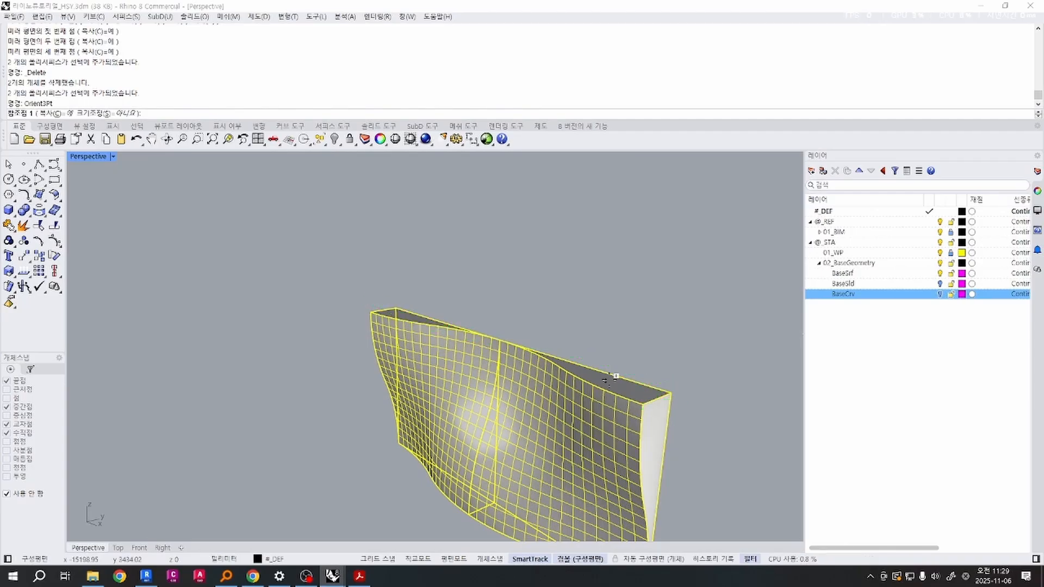
pyautogui.moveTo(679, 398); pyautogui.dragTo(688, 393)
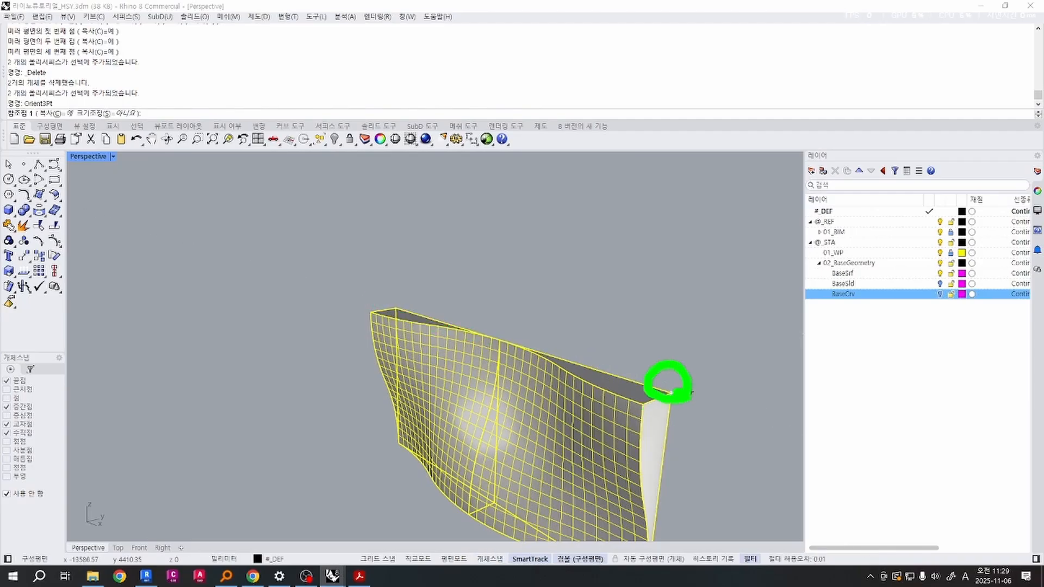
pyautogui.moveTo(392, 303)
pyautogui.mouseDown()
pyautogui.moveTo(674, 391)
pyautogui.moveTo(601, 421)
pyautogui.mouseUp()
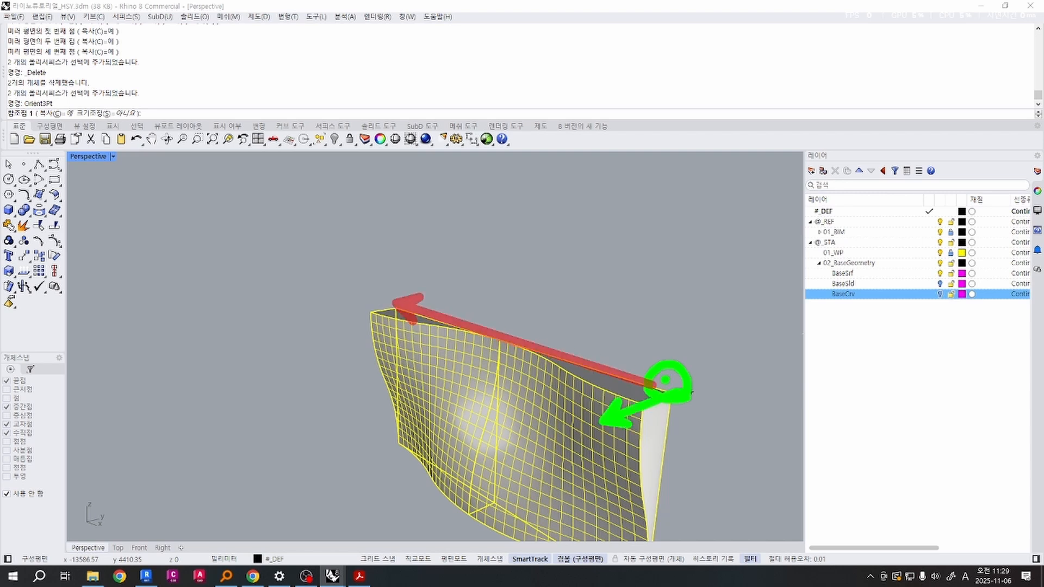
pyautogui.press('Escape')
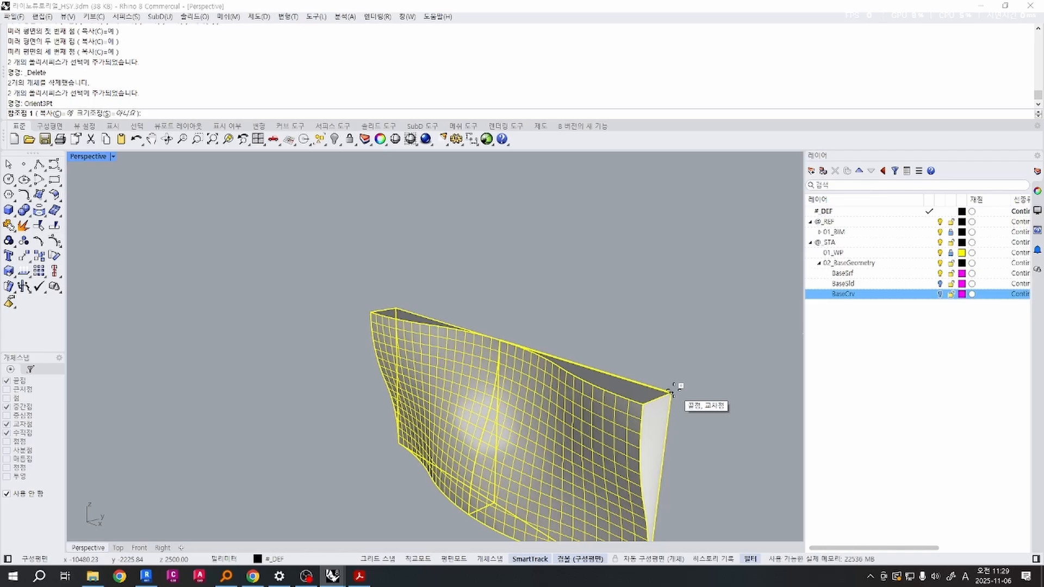
# Set the orient reference points at the group's near top back corner, far top back corner and near top front corner.
pyautogui.click(671, 392)
pyautogui.click(395, 308)
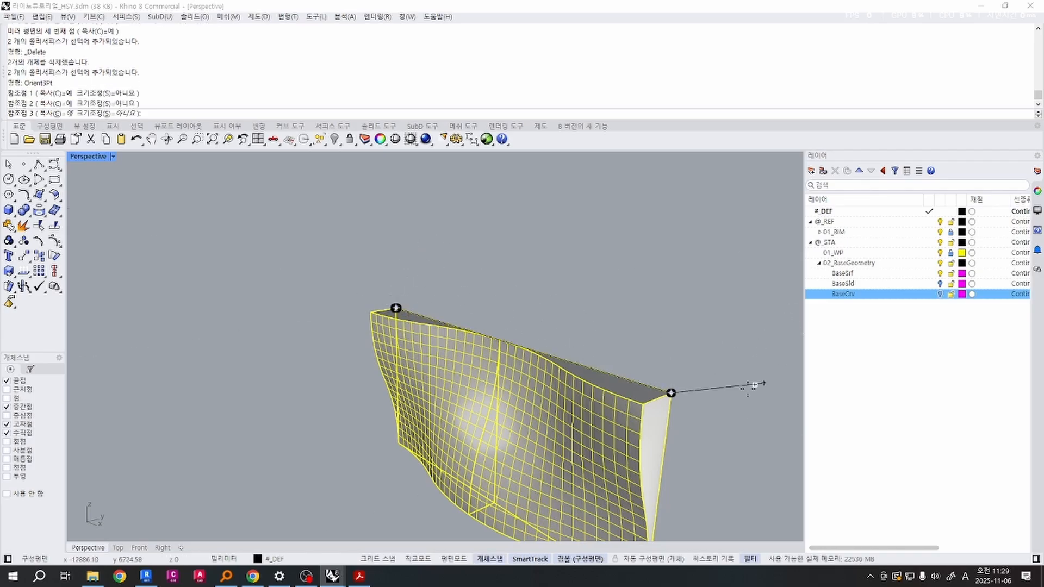
pyautogui.click(642, 405)
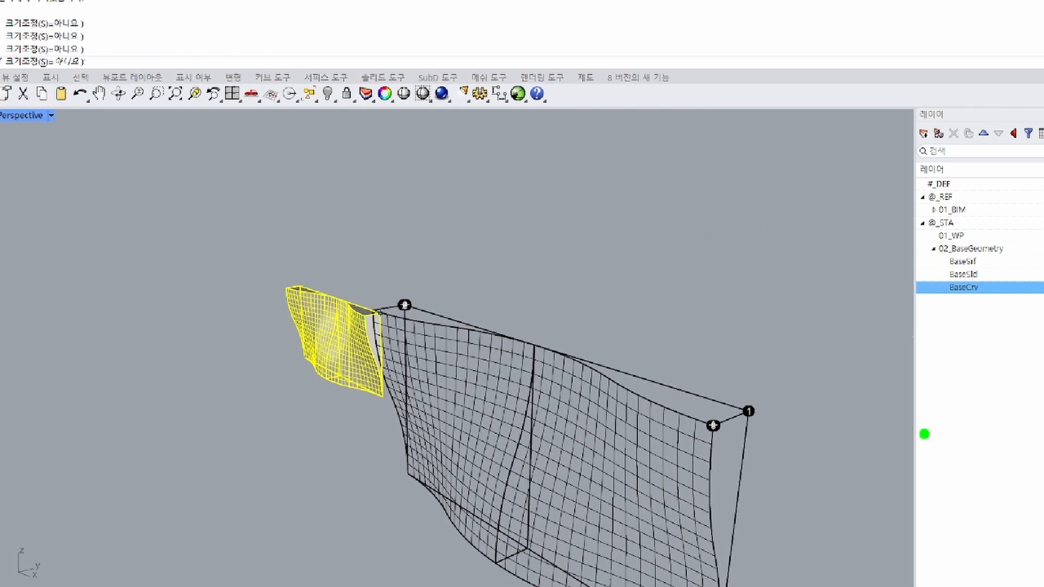
pyautogui.moveTo(779, 487)
pyautogui.mouseDown()
pyautogui.moveTo(280, 229)
pyautogui.moveTo(722, 474)
pyautogui.mouseUp()
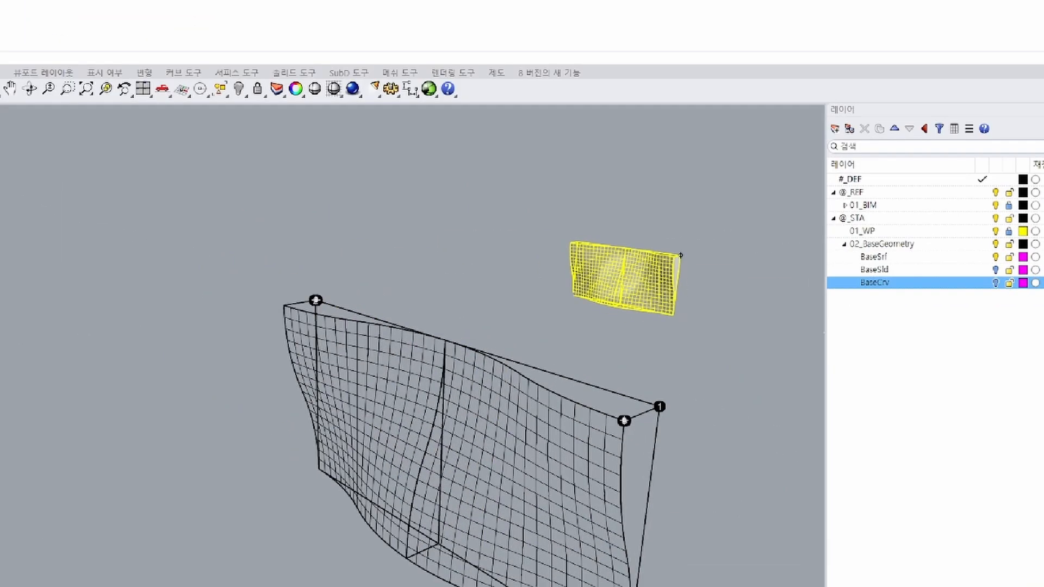
pyautogui.moveTo(704, 417)
pyautogui.mouseDown()
pyautogui.moveTo(662, 419)
pyautogui.moveTo(690, 417)
pyautogui.mouseUp()
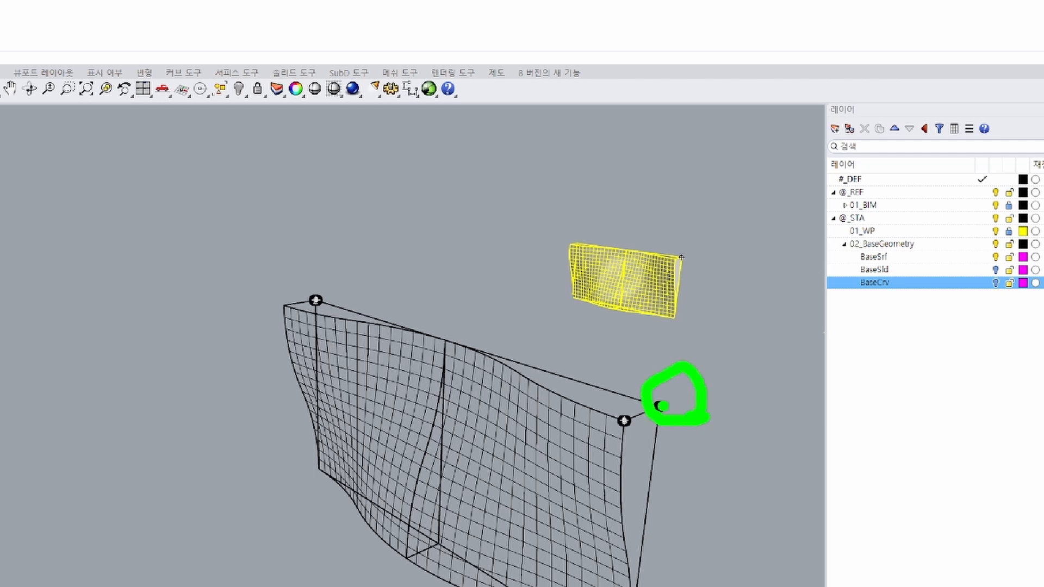
pyautogui.moveTo(321, 298)
pyautogui.mouseDown()
pyautogui.moveTo(660, 404)
pyautogui.moveTo(652, 408)
pyautogui.mouseUp()
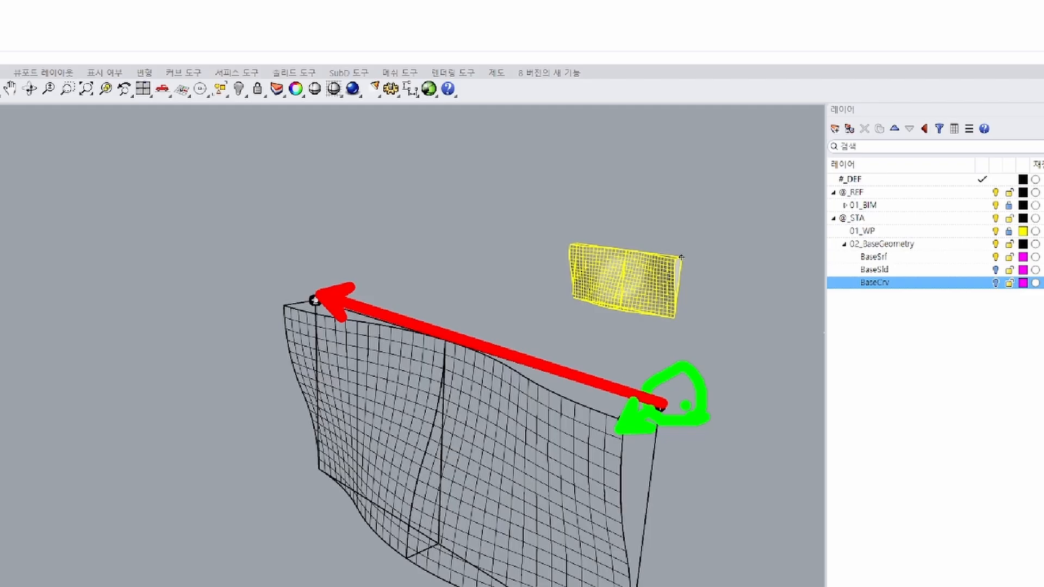
pyautogui.press('b')
pyautogui.moveTo(332, 305)
pyautogui.mouseDown()
pyautogui.moveTo(307, 301)
pyautogui.moveTo(326, 301)
pyautogui.mouseUp()
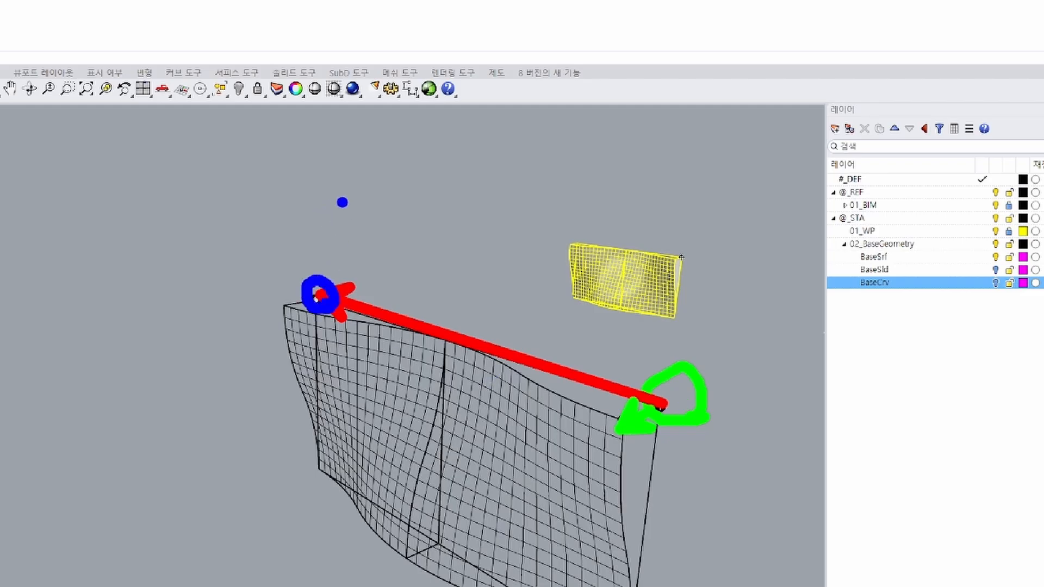
pyautogui.moveTo(325, 181); pyautogui.dragTo(327, 251)
pyautogui.keyDown('ctrl'); pyautogui.keyDown('shift'); pyautogui.moveTo(664, 387); pyautogui.dragTo(338, 285); pyautogui.keyUp('shift'); pyautogui.keyUp('ctrl')
pyautogui.moveTo(702, 329)
pyautogui.mouseDown()
pyautogui.moveTo(740, 369)
pyautogui.moveTo(787, 363)
pyautogui.mouseUp()
pyautogui.keyDown('ctrl'); pyautogui.keyDown('shift'); pyautogui.moveTo(221, 324); pyautogui.dragTo(298, 296); pyautogui.keyUp('shift'); pyautogui.keyUp('ctrl')
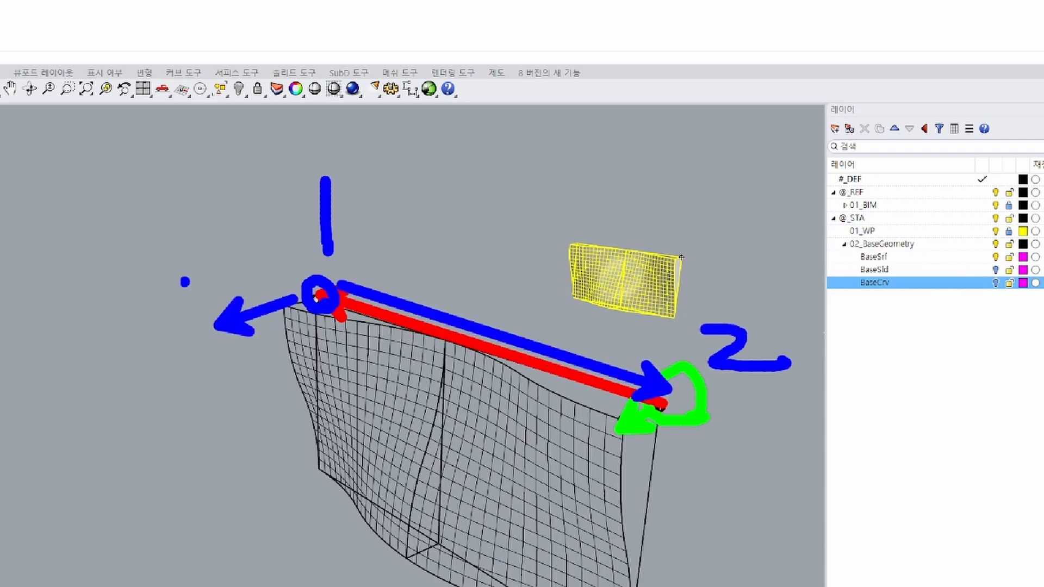
pyautogui.moveTo(161, 279); pyautogui.dragTo(206, 300)
pyautogui.moveTo(216, 266); pyautogui.dragTo(192, 372)
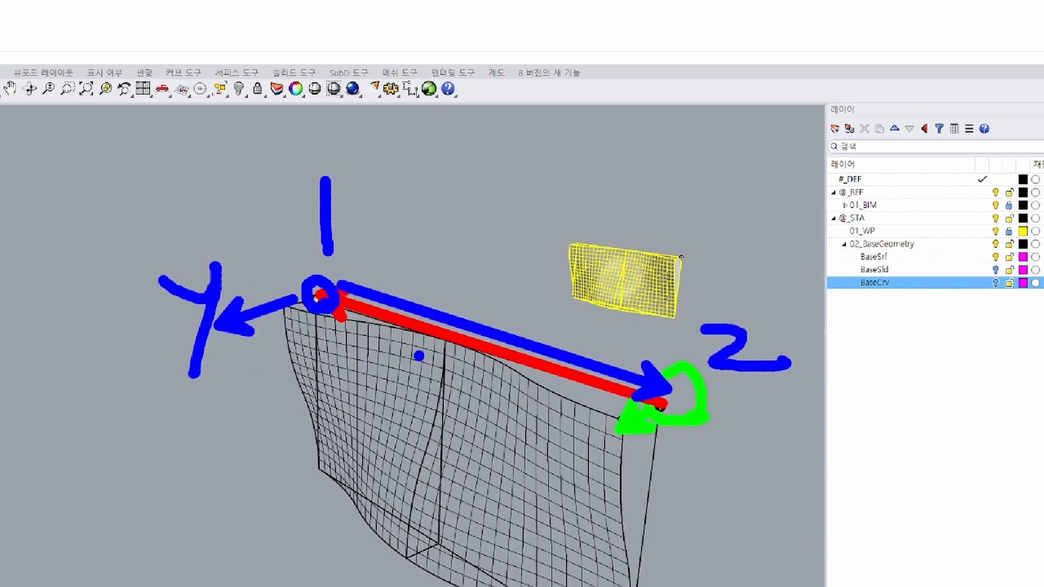
pyautogui.press('Escape')
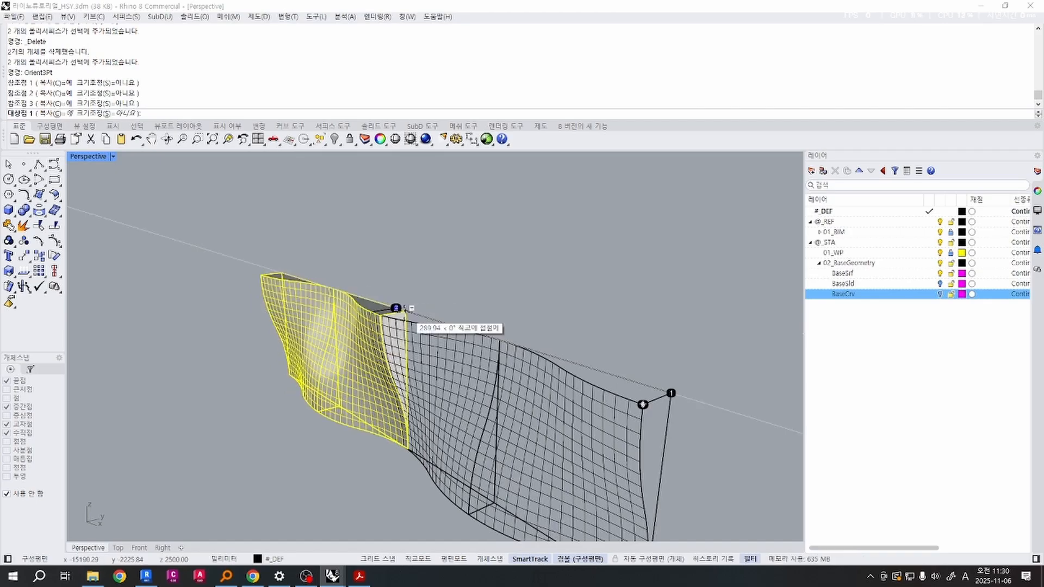
# Place the flipped copy above with target points at the group's far top back, near top back and far top front corners.
pyautogui.keyDown('alt'); pyautogui.click(396, 308); pyautogui.keyUp('alt')
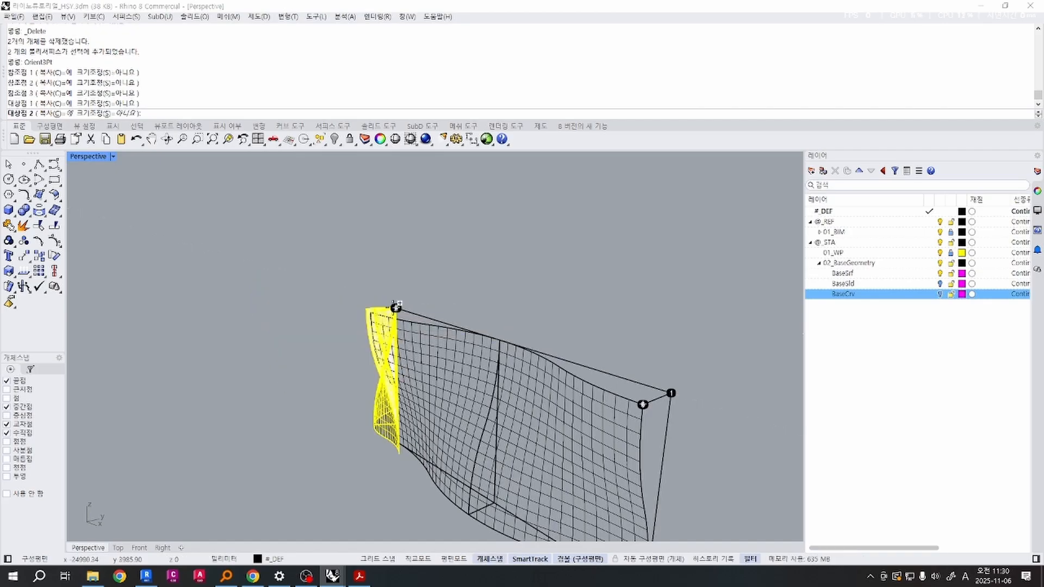
pyautogui.click(672, 394)
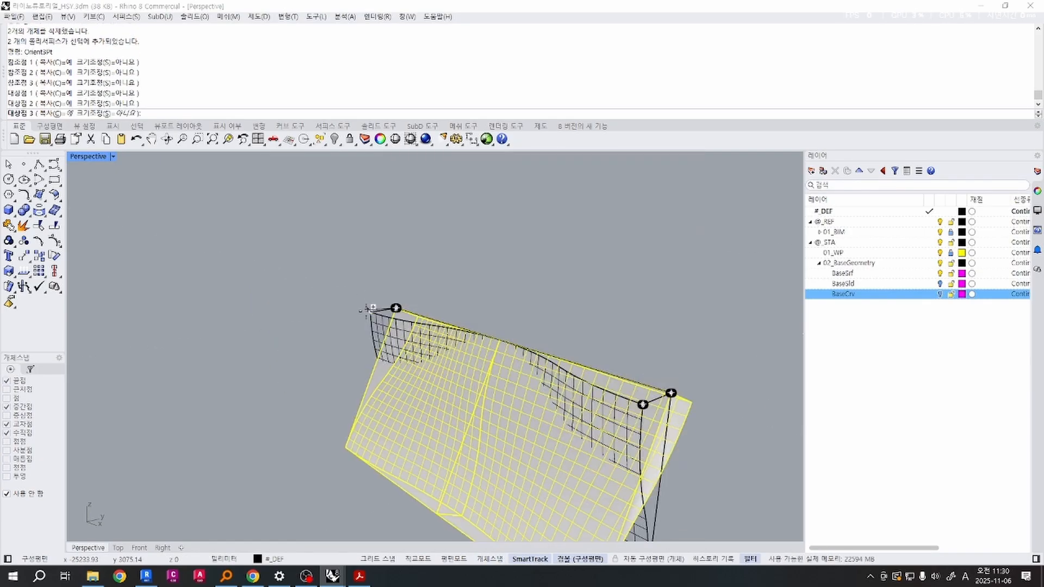
pyautogui.click(371, 308)
pyautogui.press('Return')
pyautogui.scroll(-4, 288, 313)
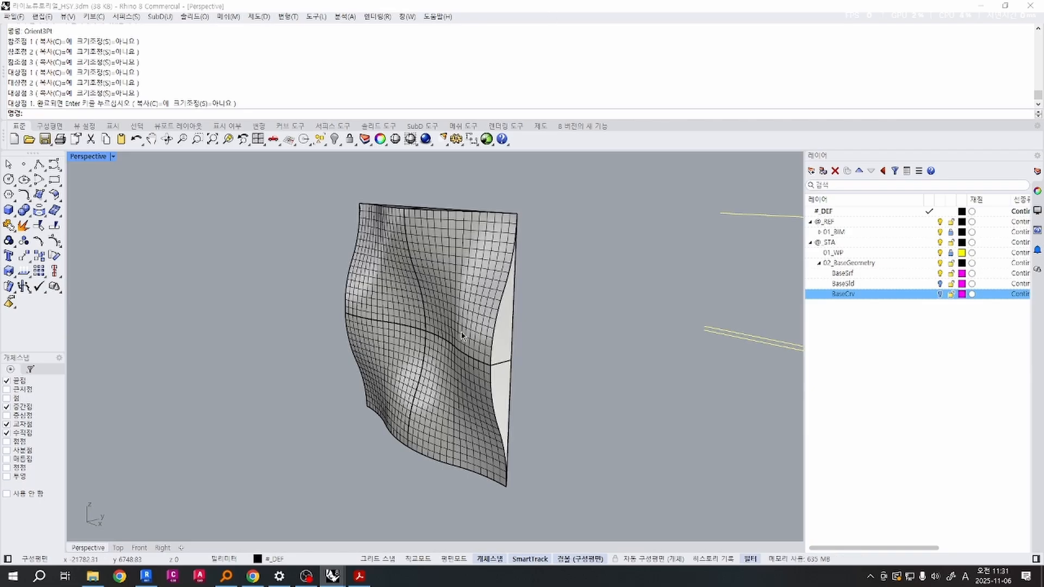
pyautogui.scroll(6, 441, 351)
pyautogui.scroll(-4, 440, 352)
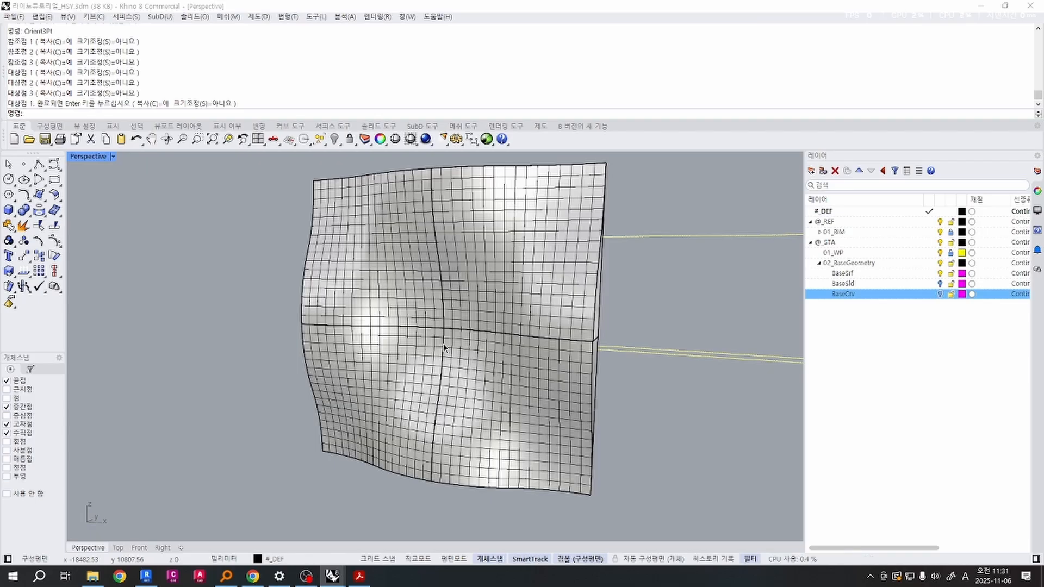
pyautogui.moveTo(505, 302)
pyautogui.mouseDown(button='right')
pyautogui.moveTo(499, 312)
pyautogui.moveTo(534, 303)
pyautogui.moveTo(496, 310)
pyautogui.mouseUp(button='right')
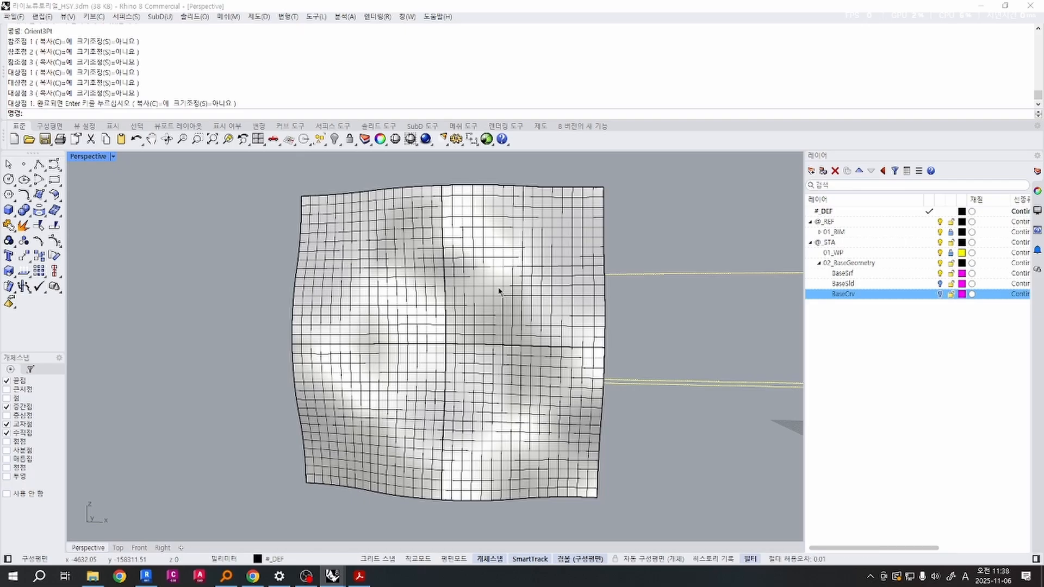
# Reduce the stack to a single panel by deleting the upper group, ungrouping the lower pair and deleting one of its panels.
pyautogui.moveTo(499, 291); pyautogui.dragTo(450, 310, button='right')
pyautogui.click(449, 311)
pyautogui.press('Delete')
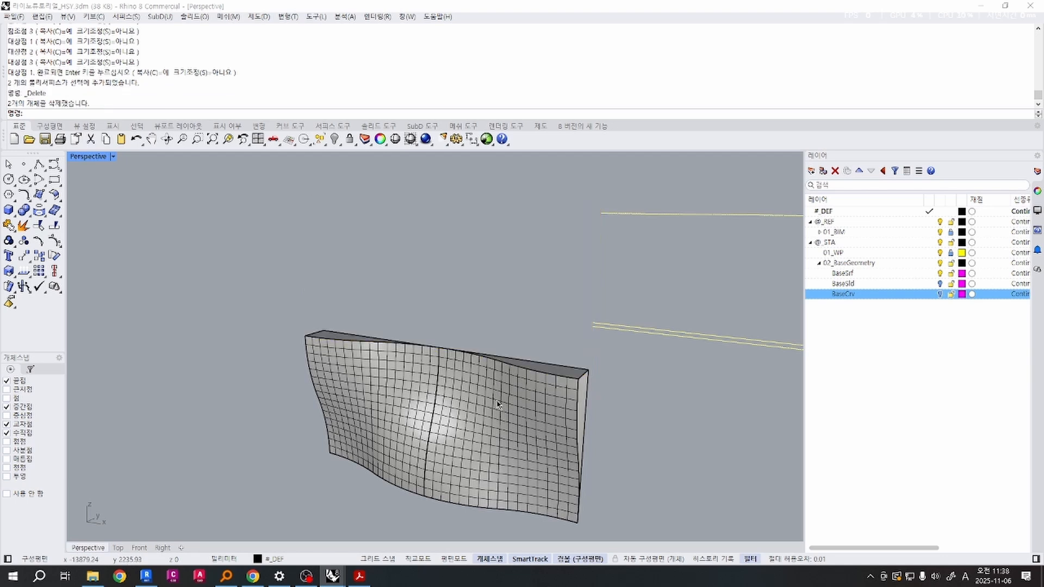
pyautogui.click(504, 361)
pyautogui.hotkey('ctrl', 'shift', 'g')
pyautogui.press('Escape')
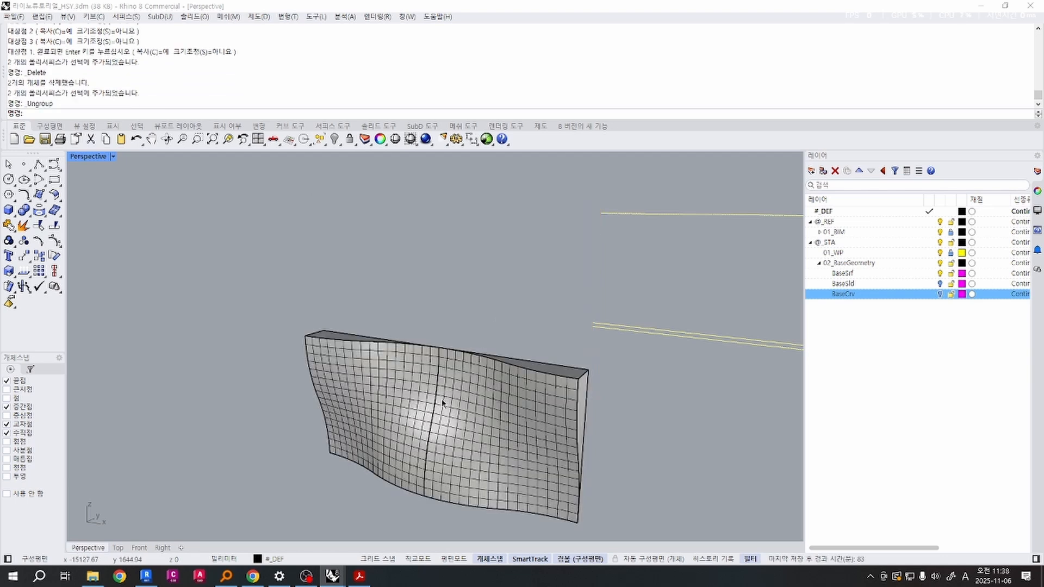
pyautogui.moveTo(441, 399); pyautogui.dragTo(462, 367, button='right')
pyautogui.click(469, 359)
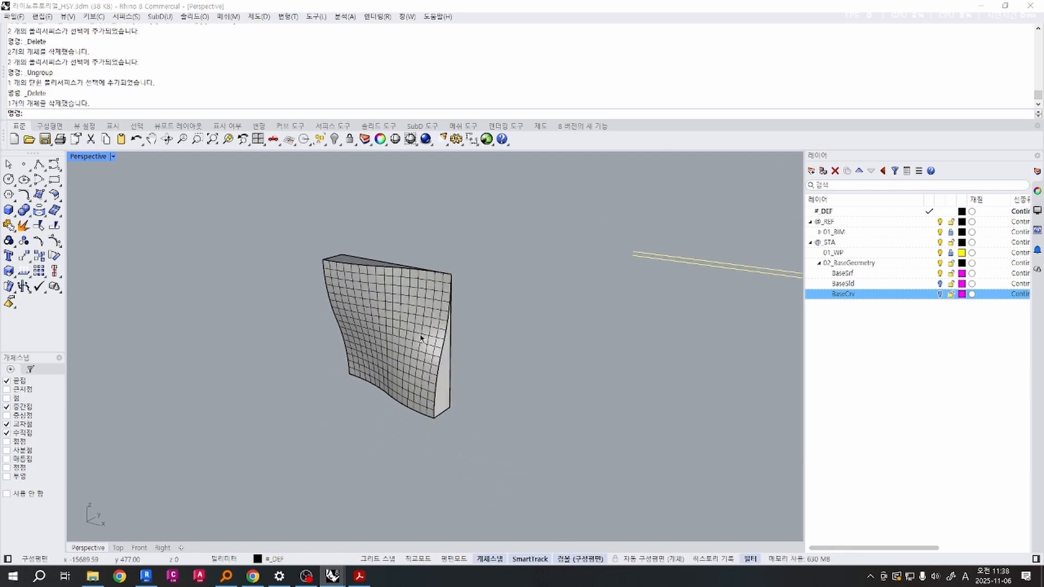
pyautogui.press('Delete')
# Undo the single panel's deletion, the ungrouping and the upper group's deletion.
pyautogui.scroll(-2, 421, 340)
pyautogui.hotkey('ctrl', 'z')
pyautogui.hotkey('ctrl', 'z')
pyautogui.hotkey('ctrl', 'z')
pyautogui.press('Escape')
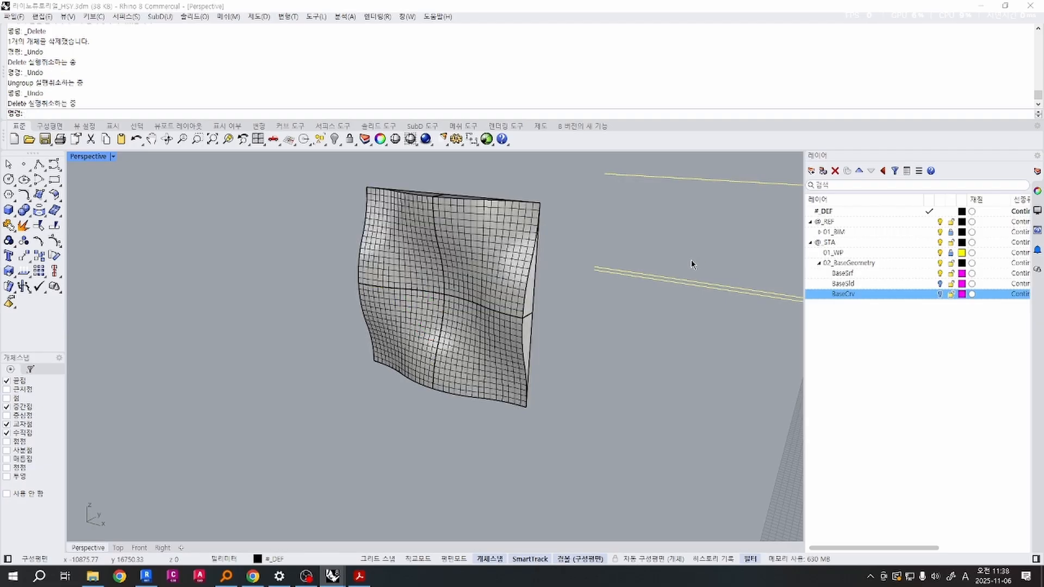
# Turn on the BaseCrv and BaseSld layers and copy the base box with its four curves to a clear spot beside the panels.
pyautogui.click(941, 285)
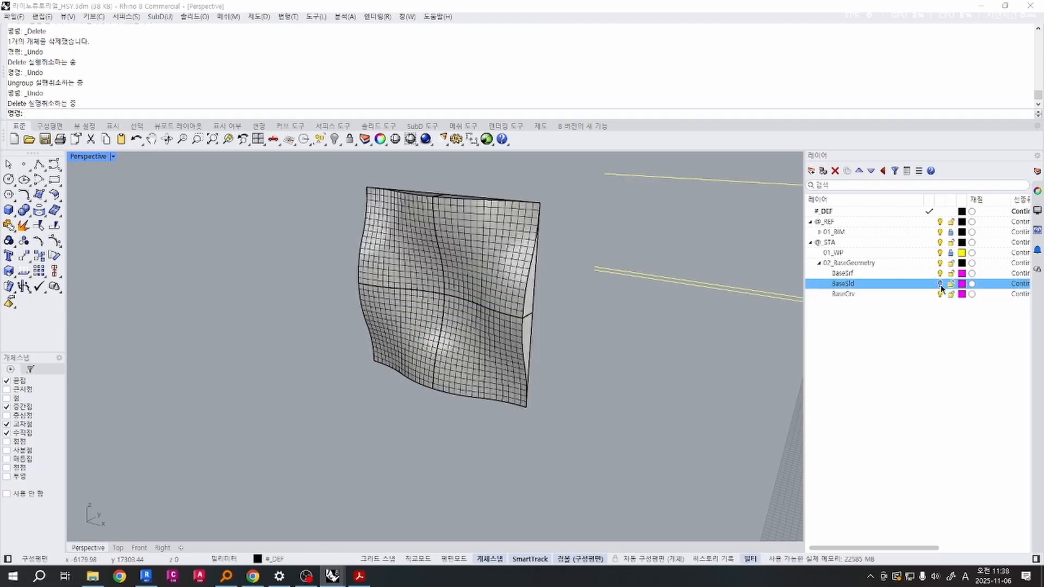
pyautogui.moveTo(430, 329); pyautogui.dragTo(668, 321, button='right')
pyautogui.moveTo(506, 291); pyautogui.dragTo(460, 337, button='right')
pyautogui.scroll(2, 459, 337)
pyautogui.moveTo(227, 297); pyautogui.dragTo(600, 530)
pyautogui.scroll(-2, 531, 424)
pyautogui.keyDown('alt'); pyautogui.moveTo(433, 392); pyautogui.dragTo(686, 458); pyautogui.keyUp('alt')
pyautogui.click(643, 377)
pyautogui.moveTo(643, 377); pyautogui.dragTo(324, 371, button='right')
pyautogui.keyDown('shift'); pyautogui.moveTo(324, 370); pyautogui.dragTo(514, 385, button='right'); pyautogui.keyUp('shift')
pyautogui.scroll(5, 401, 395)
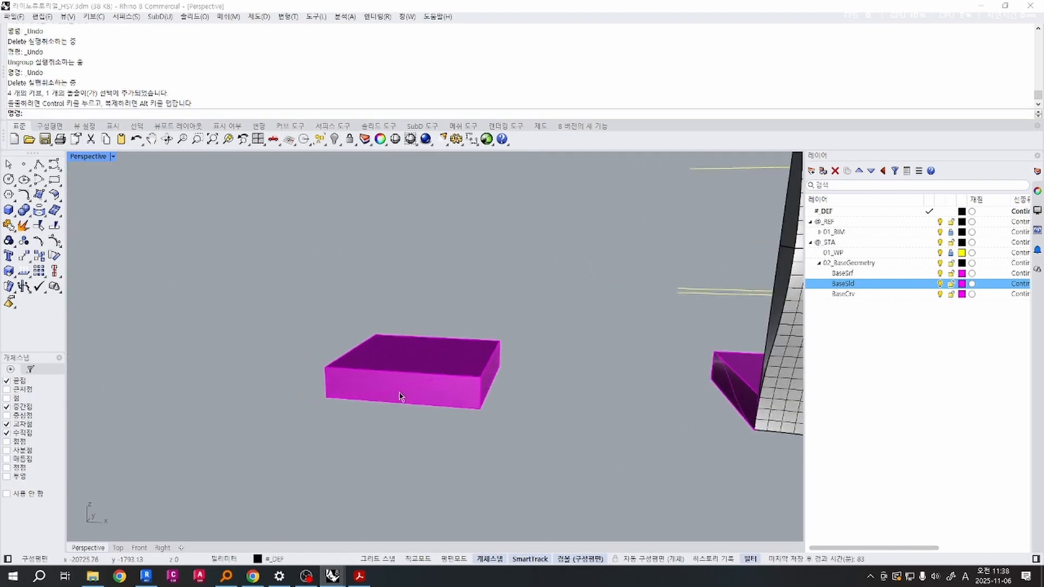
# Change the BaseCrv layer's colour to white.
pyautogui.click(962, 295)
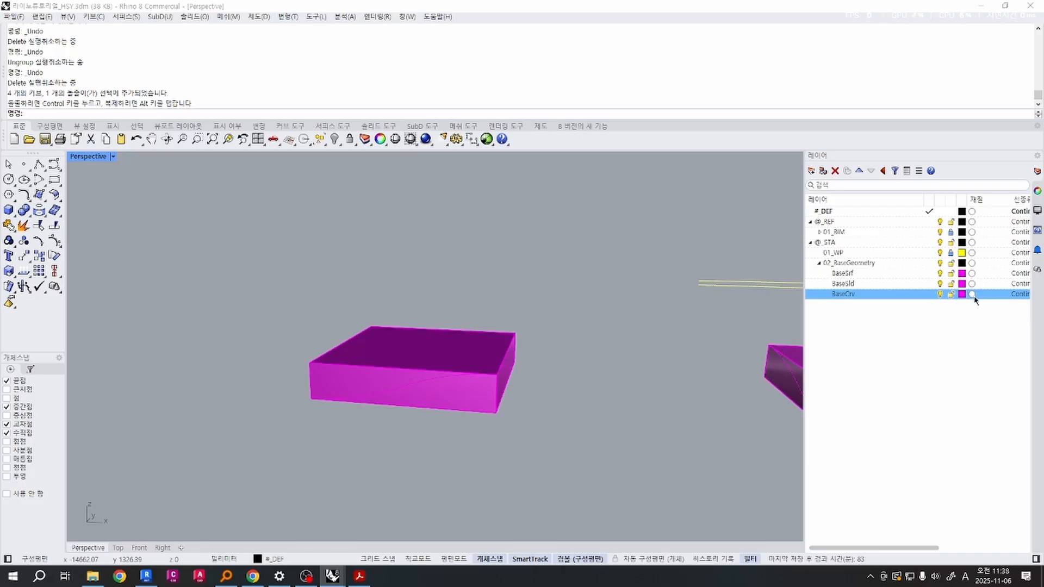
pyautogui.click(963, 293)
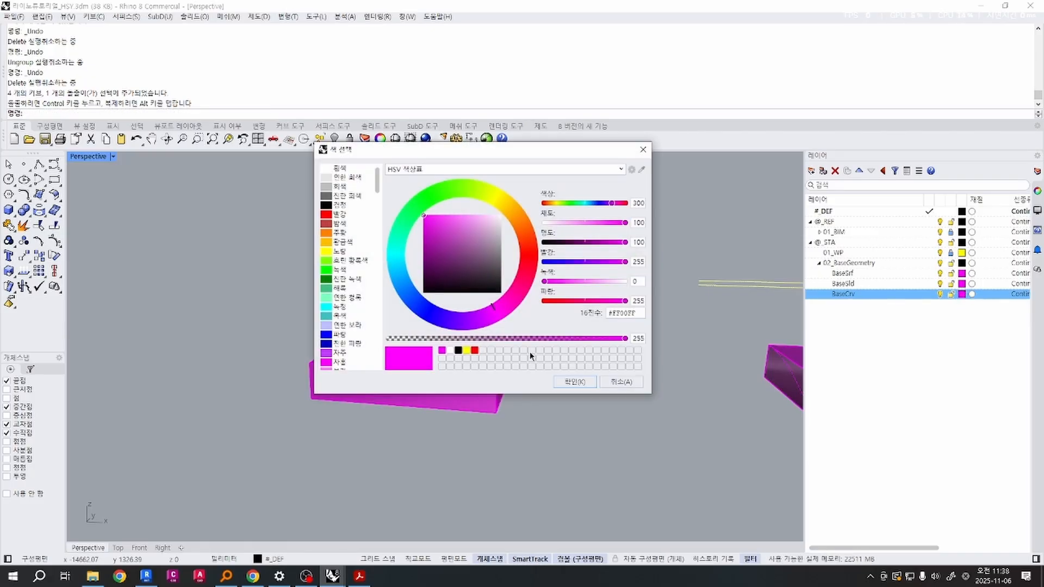
pyautogui.doubleClick(339, 168)
pyautogui.scroll(5, 418, 283)
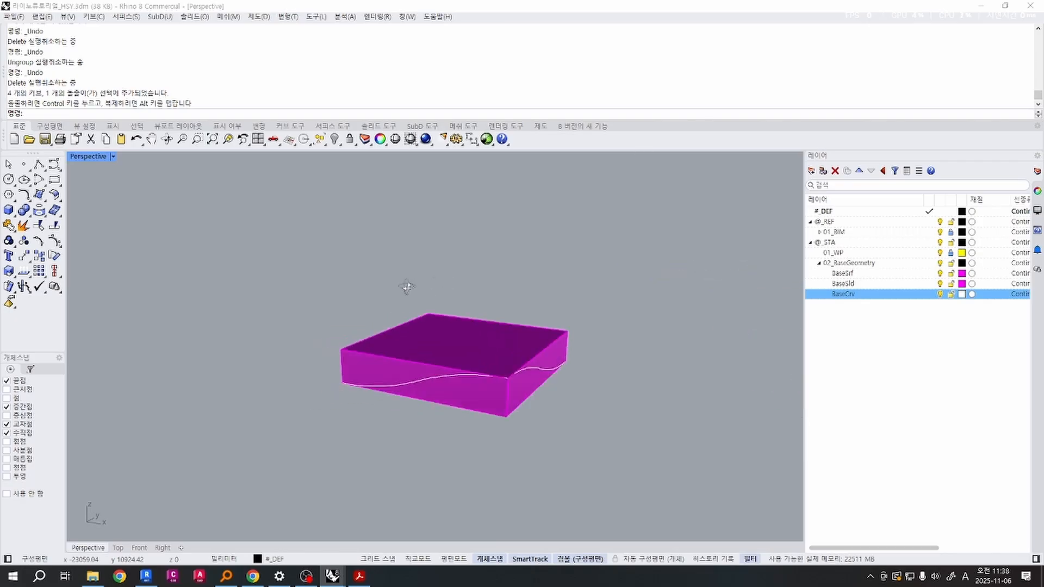
# Delete two of the four wavy curves from the sides of the copied base box.
pyautogui.click(597, 402)
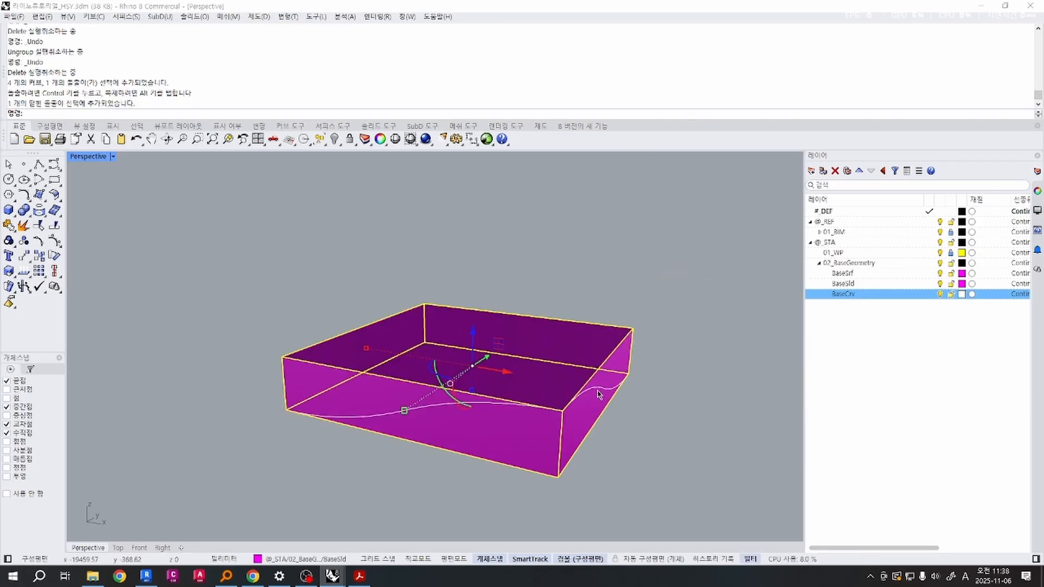
pyautogui.click(600, 392)
pyautogui.press('Delete')
pyautogui.moveTo(600, 391); pyautogui.dragTo(413, 368, button='right')
pyautogui.click(410, 368)
pyautogui.press('Delete')
pyautogui.moveTo(303, 343); pyautogui.dragTo(624, 357, button='right')
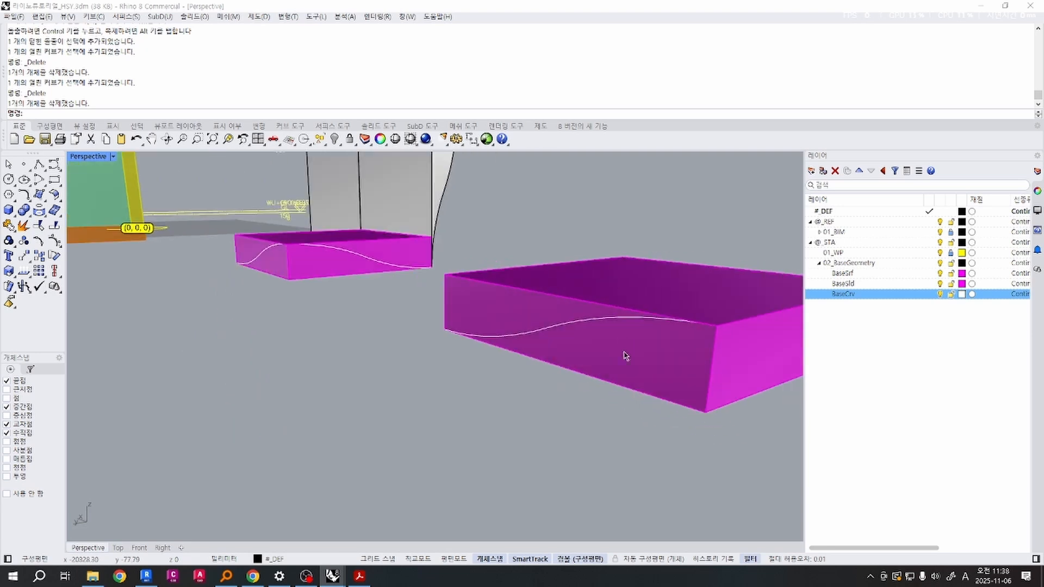
# Delete a third wavy curve from the copied base box, keeping only the curve on one side face.
pyautogui.click(619, 319)
pyautogui.press('Delete')
pyautogui.moveTo(619, 321); pyautogui.dragTo(431, 341, button='right')
pyautogui.moveTo(554, 375)
pyautogui.keyDown('shift'); pyautogui.mouseDown(button='right')
pyautogui.moveTo(536, 300)
pyautogui.moveTo(515, 315)
pyautogui.mouseUp(button='right'); pyautogui.keyUp('shift')
pyautogui.scroll(-2, 536, 300)
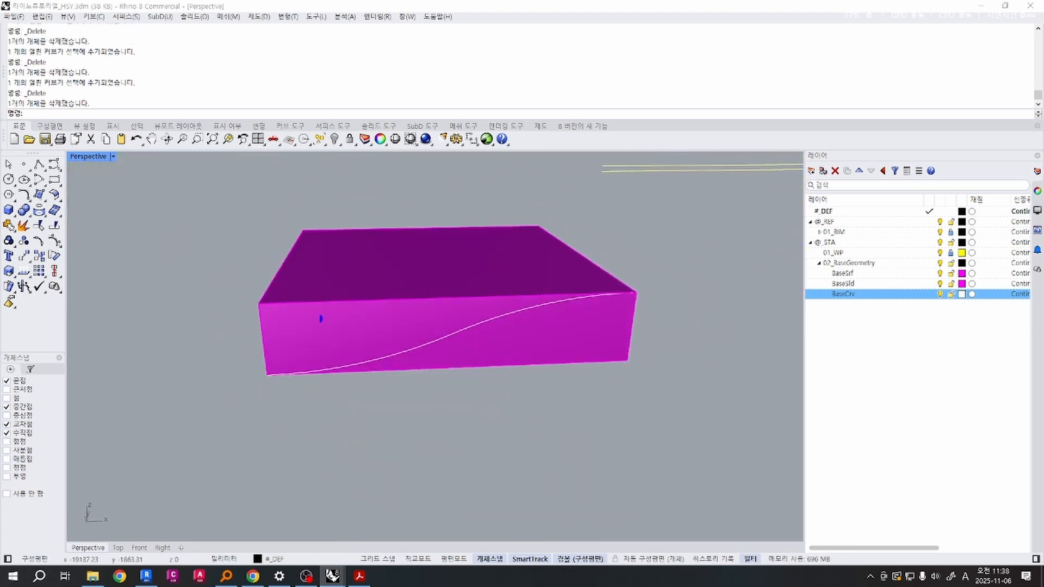
pyautogui.moveTo(354, 315); pyautogui.dragTo(454, 319, button='right')
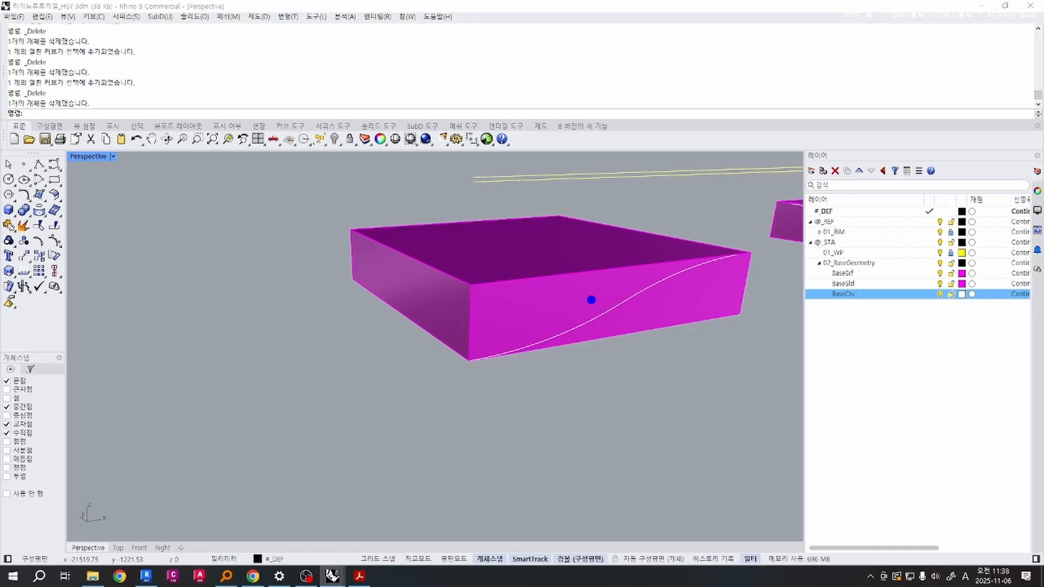
pyautogui.moveTo(591, 299); pyautogui.dragTo(720, 358)
pyautogui.moveTo(521, 229); pyautogui.dragTo(548, 221)
pyautogui.moveTo(572, 315); pyautogui.dragTo(677, 417)
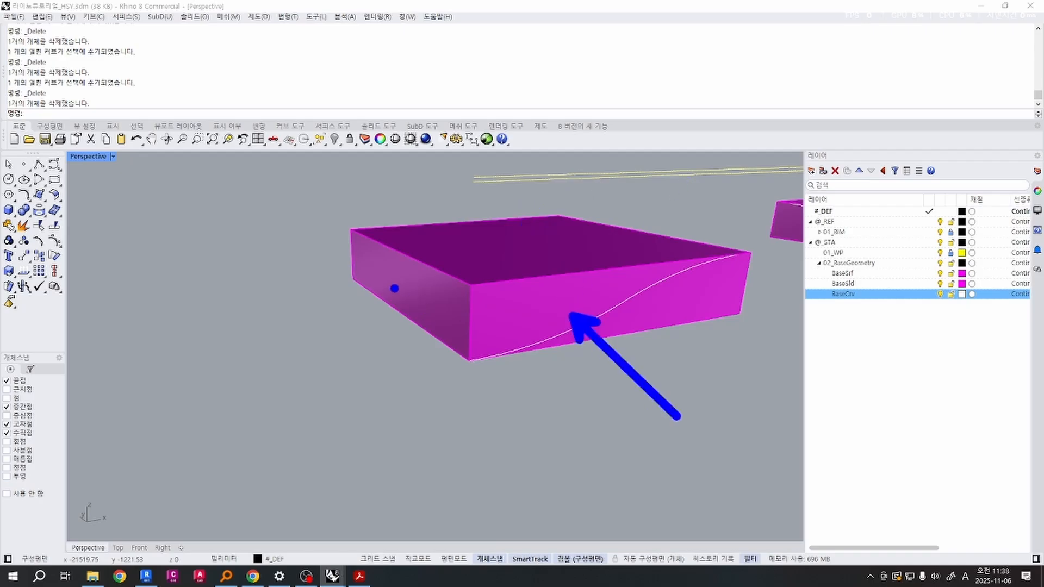
pyautogui.moveTo(385, 275); pyautogui.dragTo(215, 275)
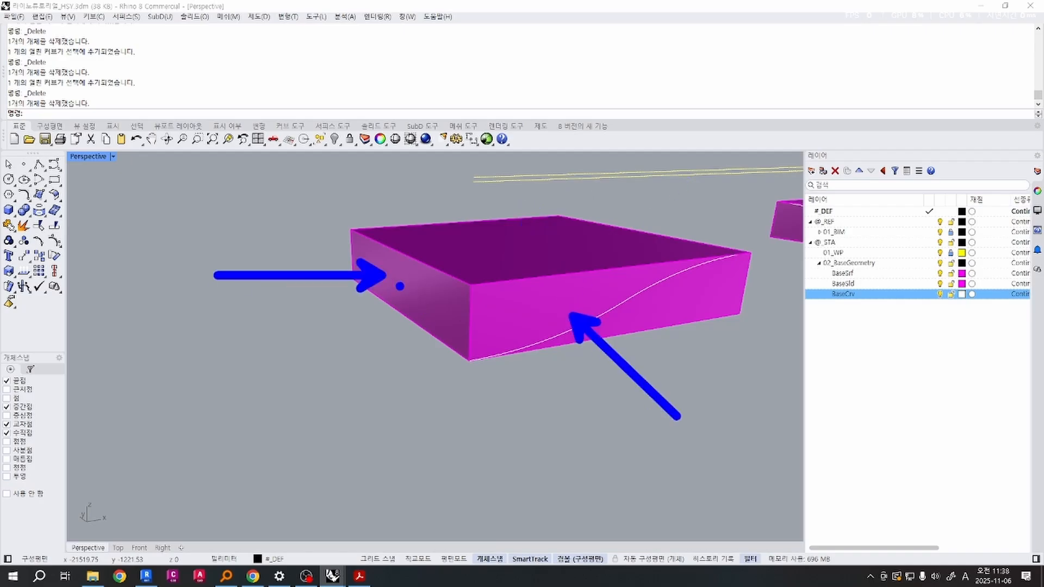
pyautogui.press('Escape')
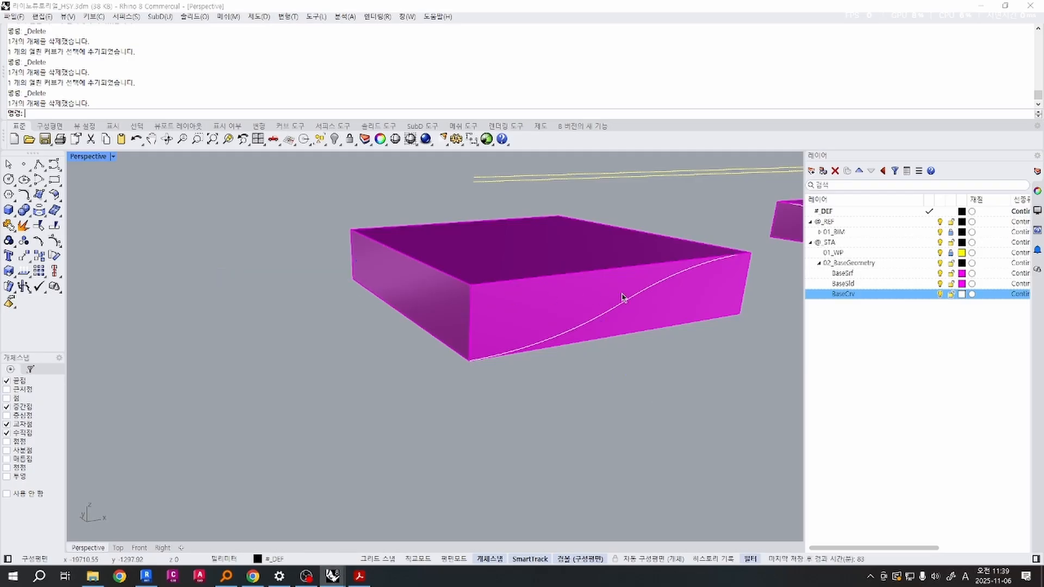
pyautogui.moveTo(625, 299)
pyautogui.mouseDown(button='right')
pyautogui.moveTo(534, 313)
pyautogui.moveTo(511, 292)
pyautogui.moveTo(570, 291)
pyautogui.mouseUp(button='right')
pyautogui.scroll(-3, 512, 292)
pyautogui.hotkey('ctrl', '2')
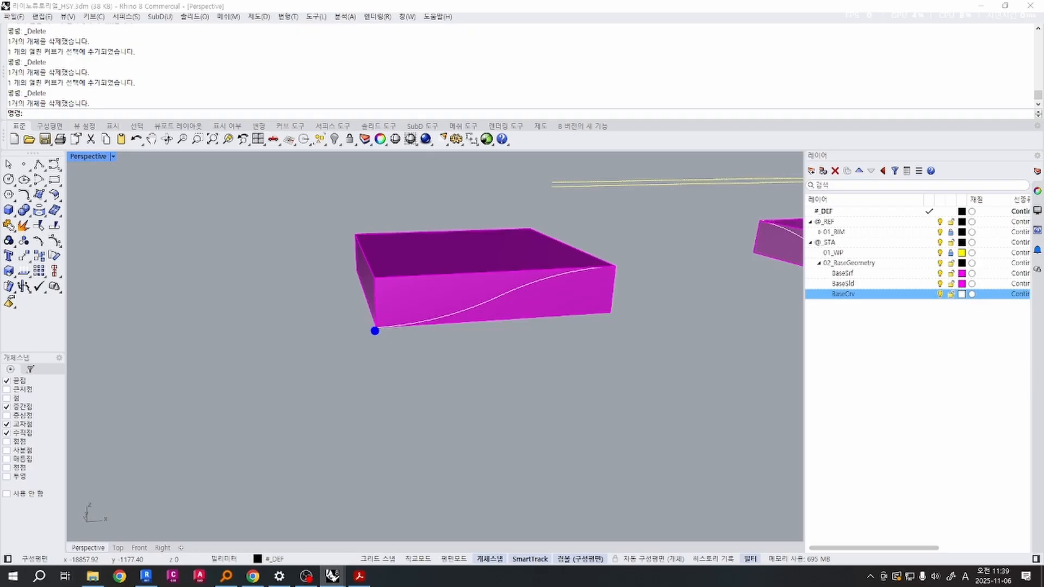
pyautogui.moveTo(374, 330); pyautogui.dragTo(379, 329)
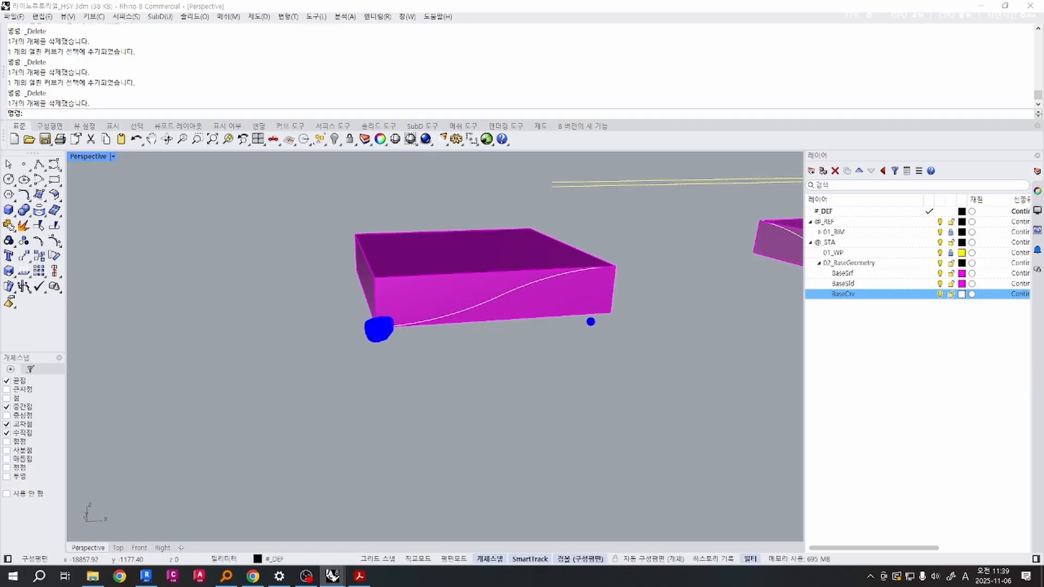
pyautogui.keyDown('ctrl'); pyautogui.keyDown('shift'); pyautogui.moveTo(605, 316); pyautogui.dragTo(415, 315); pyautogui.keyUp('shift'); pyautogui.keyUp('ctrl')
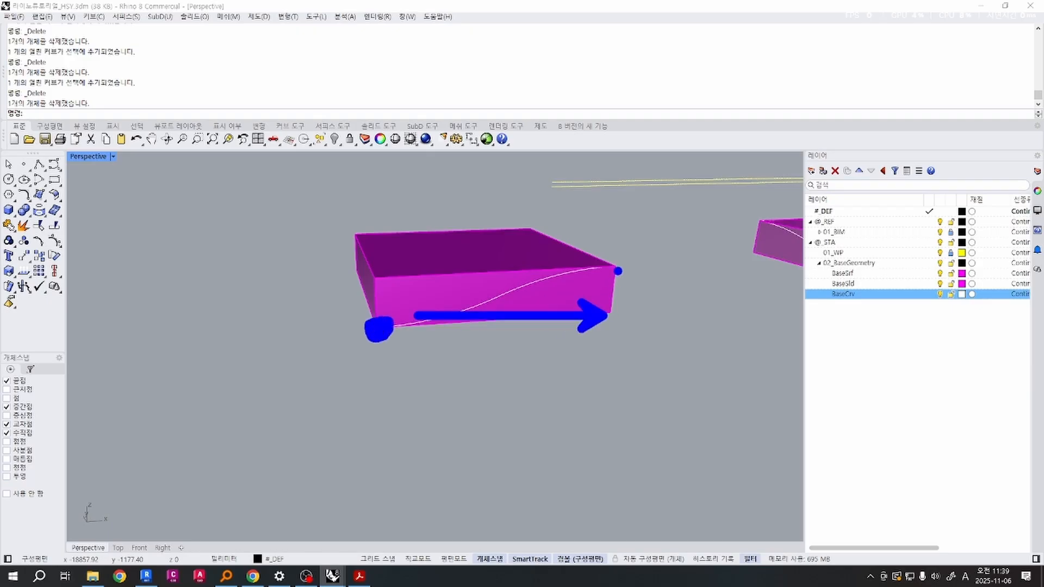
pyautogui.moveTo(618, 271)
pyautogui.keyDown('ctrl'); pyautogui.keyDown('shift'); pyautogui.mouseDown()
pyautogui.moveTo(615, 322)
pyautogui.moveTo(617, 254)
pyautogui.mouseUp(); pyautogui.keyUp('shift'); pyautogui.keyUp('ctrl')
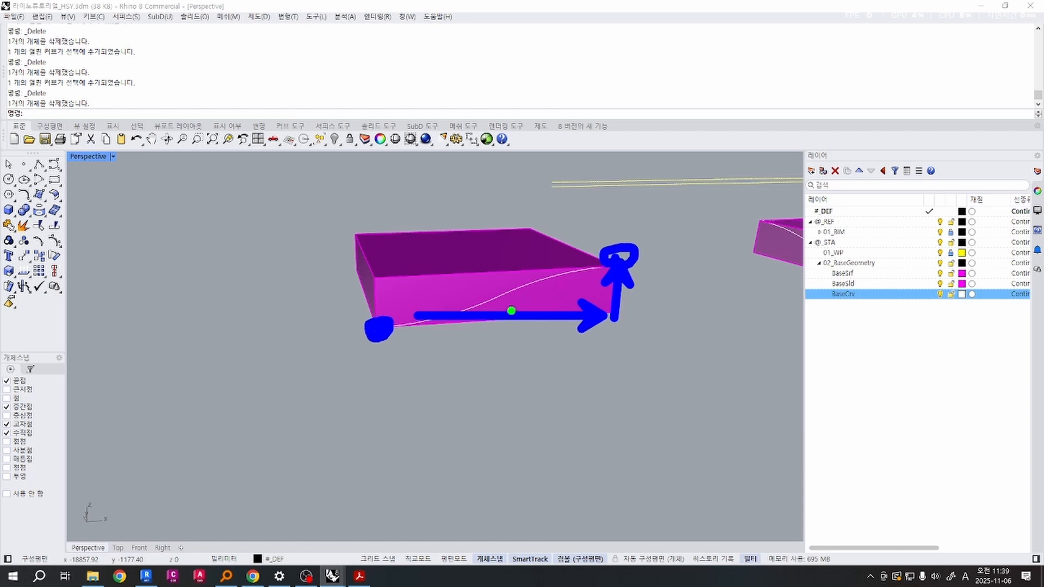
pyautogui.moveTo(517, 330)
pyautogui.mouseDown()
pyautogui.moveTo(492, 297)
pyautogui.moveTo(492, 328)
pyautogui.mouseUp()
pyautogui.moveTo(633, 296)
pyautogui.mouseDown()
pyautogui.moveTo(631, 279)
pyautogui.moveTo(620, 305)
pyautogui.mouseUp()
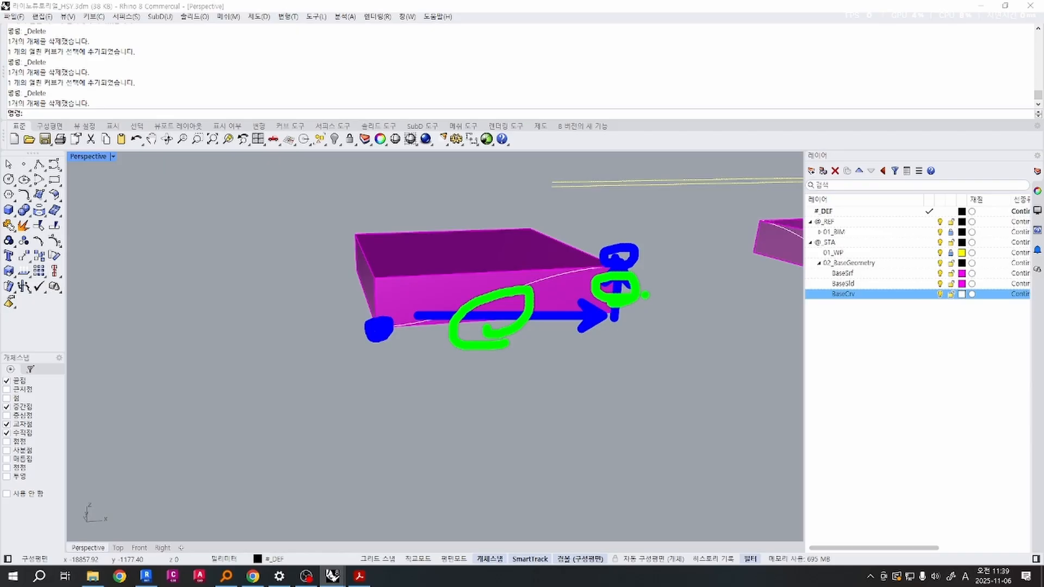
pyautogui.press('Escape')
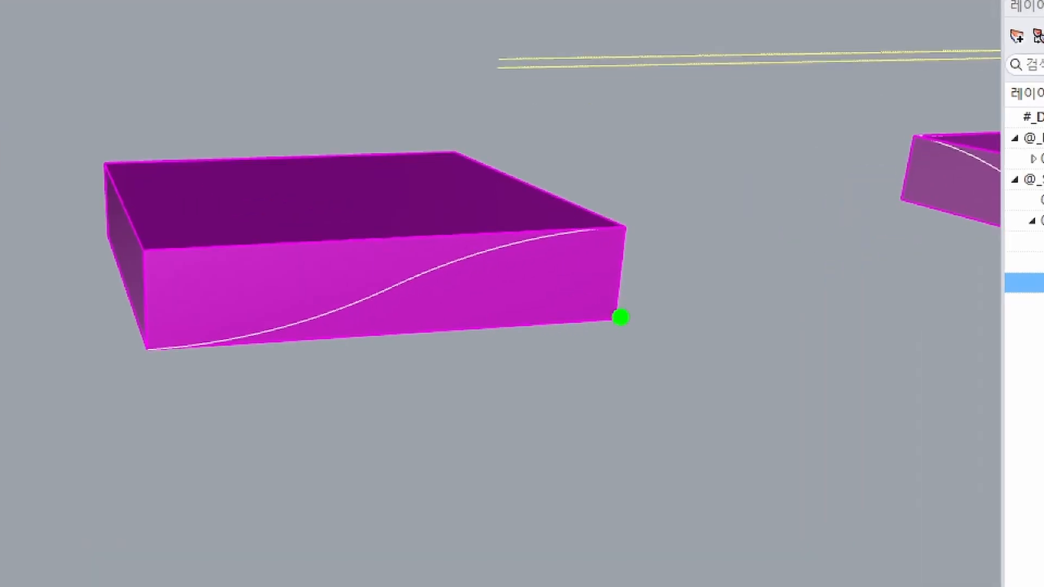
pyautogui.moveTo(621, 318)
pyautogui.mouseDown()
pyautogui.moveTo(601, 326)
pyautogui.moveTo(620, 318)
pyautogui.mouseUp()
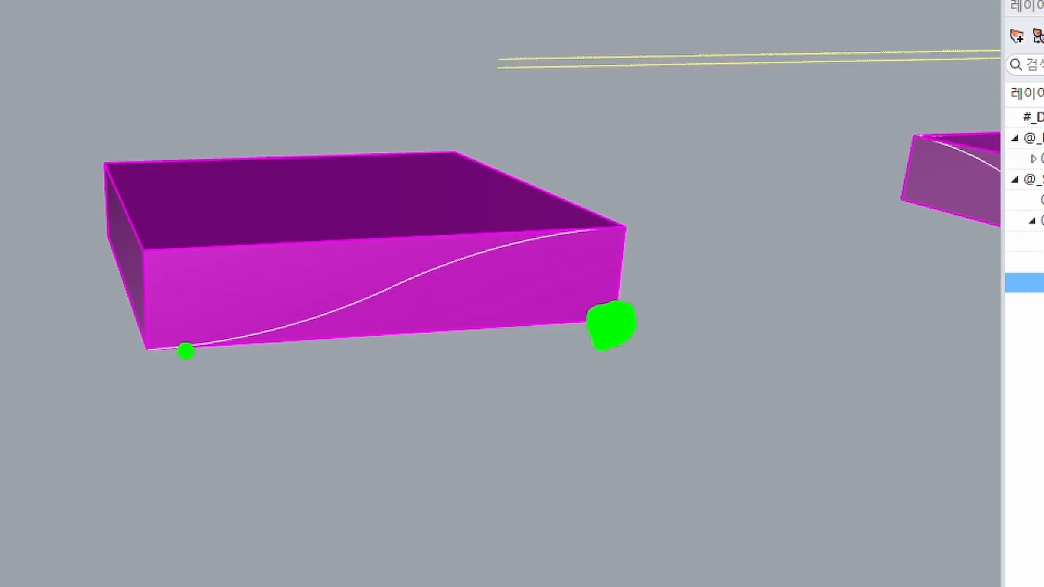
pyautogui.press('r')
pyautogui.moveTo(148, 350)
pyautogui.keyDown('ctrl'); pyautogui.keyDown('shift'); pyautogui.mouseDown()
pyautogui.moveTo(644, 354)
pyautogui.moveTo(581, 320)
pyautogui.mouseUp(); pyautogui.keyUp('shift'); pyautogui.keyUp('ctrl')
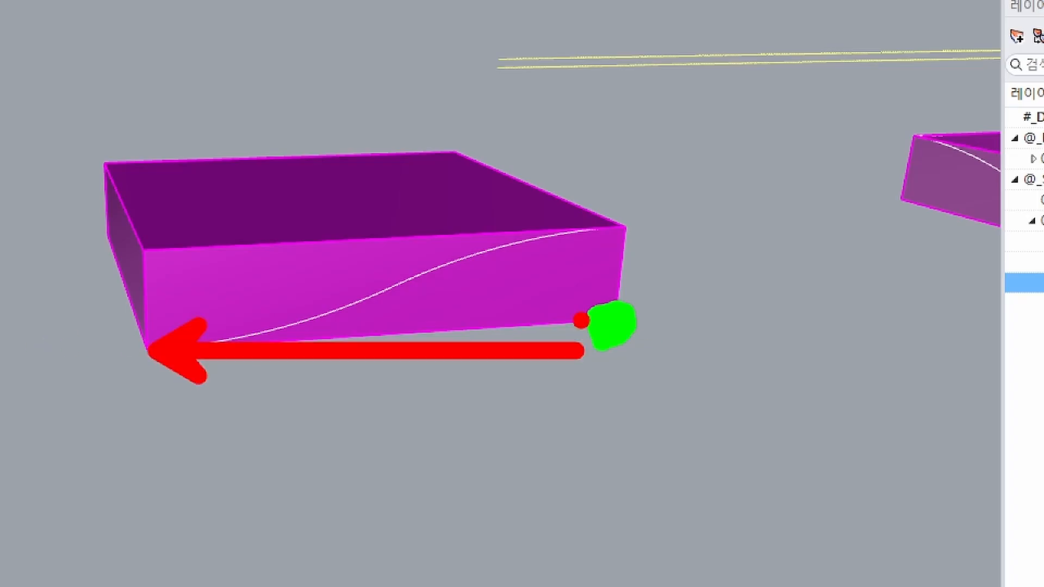
pyautogui.press('g')
pyautogui.moveTo(627, 197)
pyautogui.keyDown('ctrl'); pyautogui.keyDown('shift'); pyautogui.mouseDown()
pyautogui.moveTo(617, 303)
pyautogui.moveTo(609, 300)
pyautogui.mouseUp(); pyautogui.keyUp('shift'); pyautogui.keyUp('ctrl')
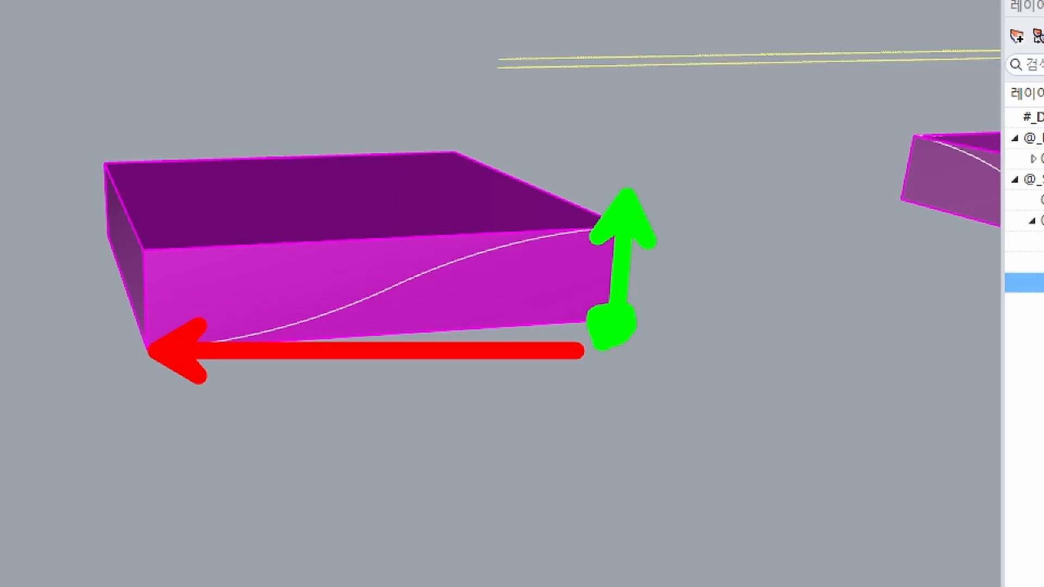
pyautogui.press('Escape')
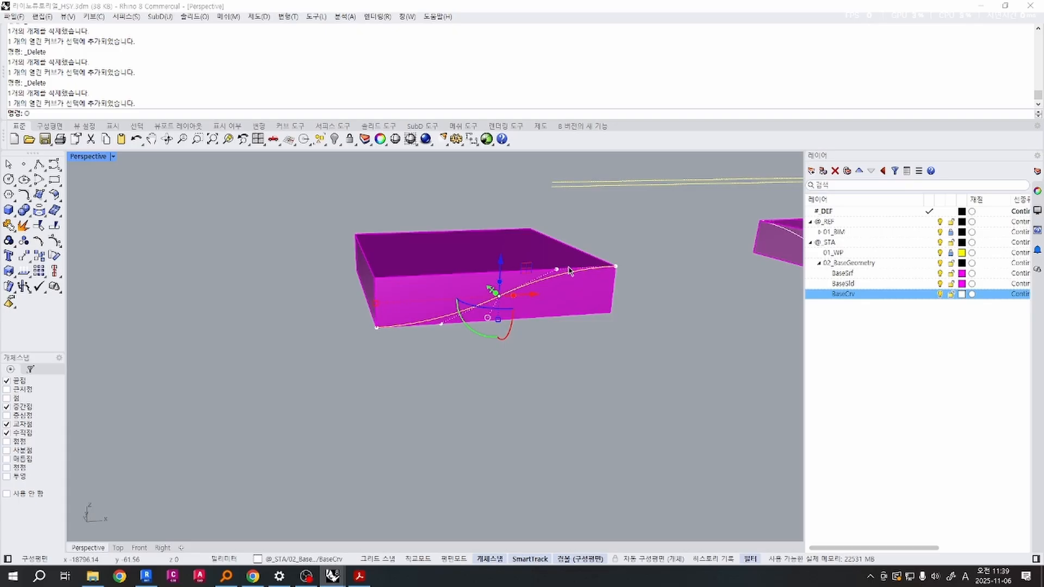
# Copy the curve onto the adjacent box side with Orient3Pt, mapping its lower corner, far bottom corner and upper corner to that side's matching corners.
pyautogui.write('Orient3Pt')
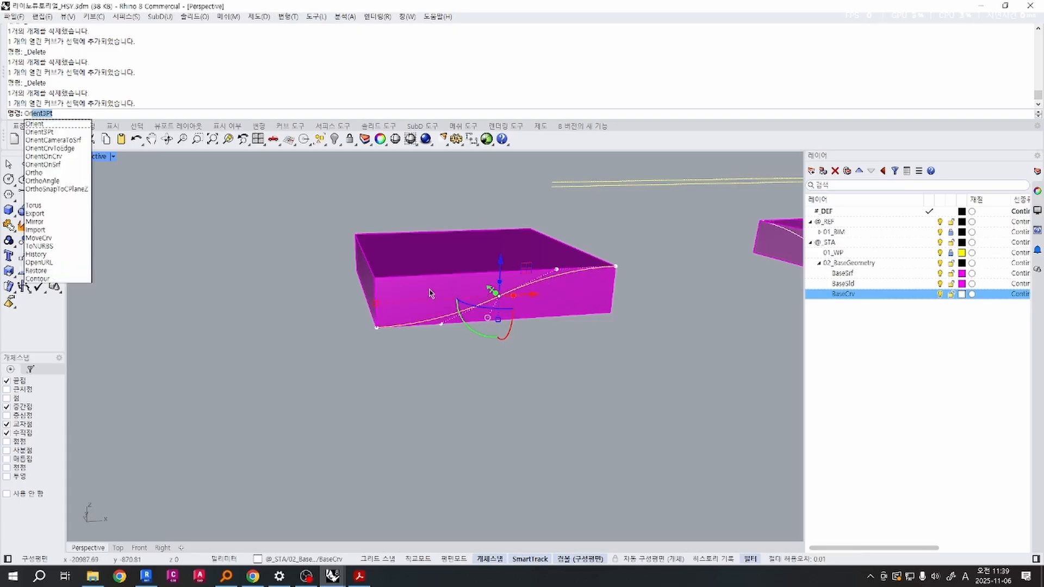
pyautogui.press('Return')
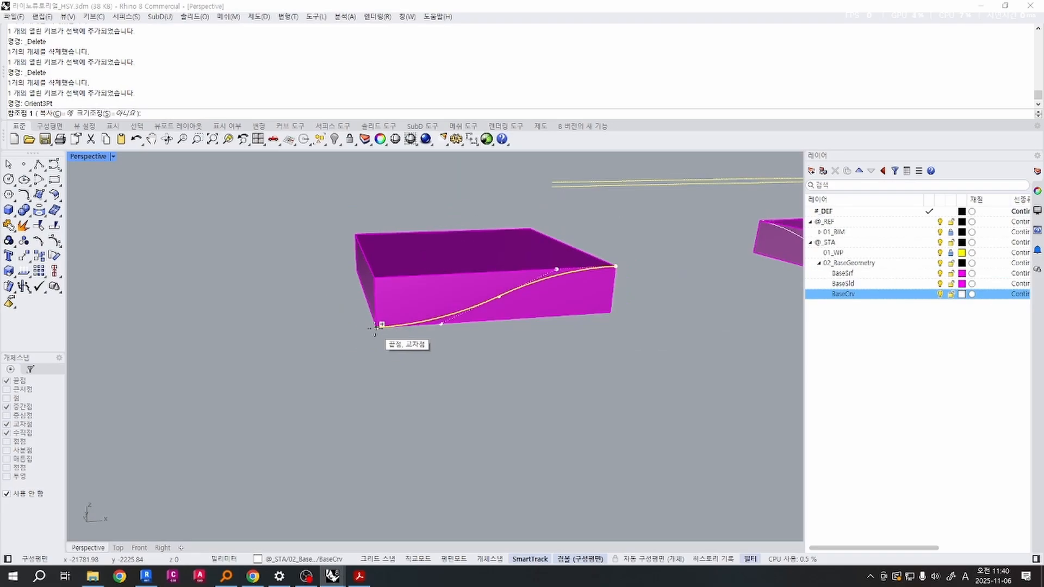
pyautogui.click(376, 328)
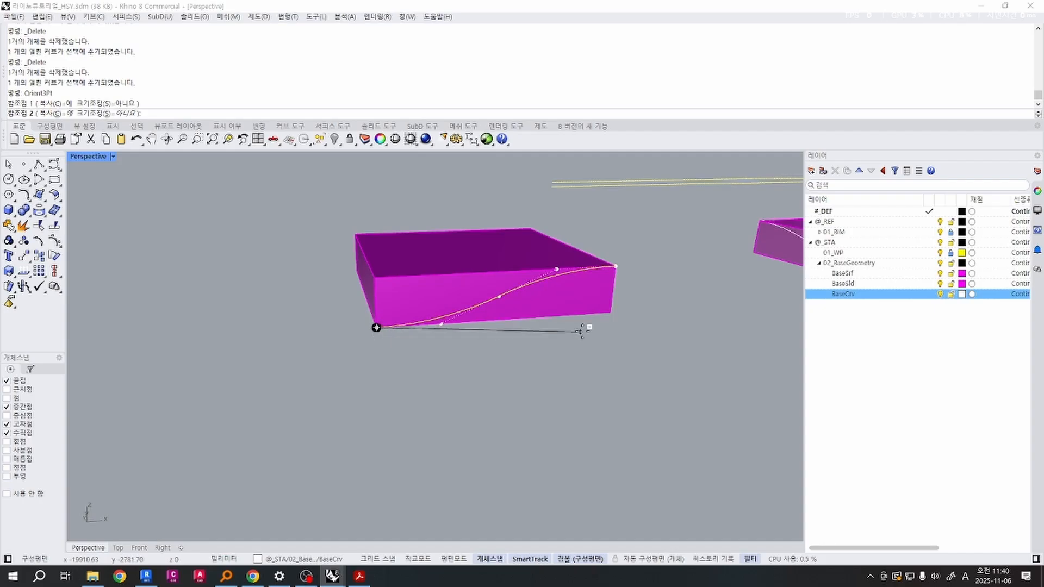
pyautogui.click(610, 312)
pyautogui.click(615, 265)
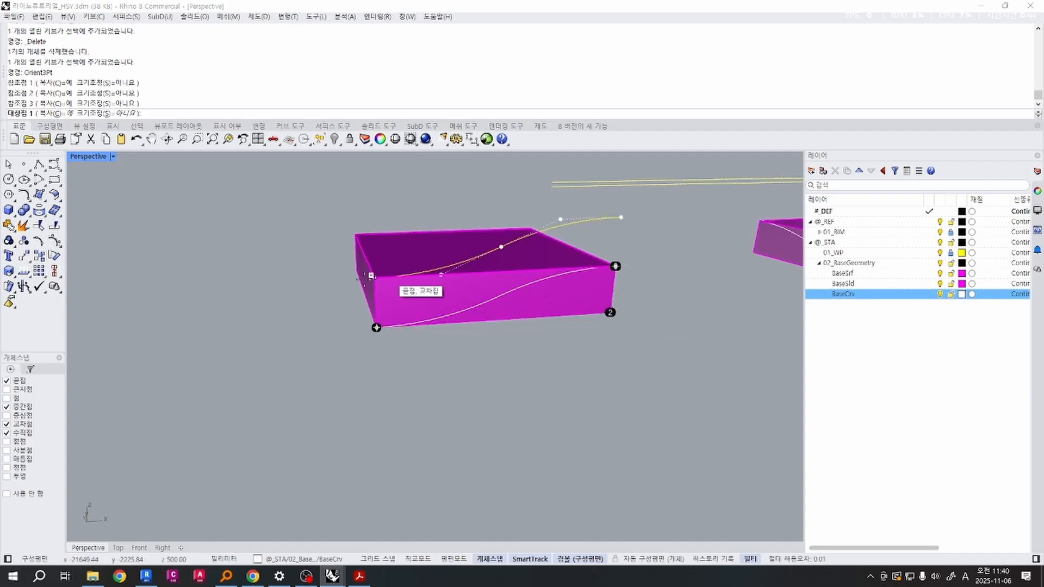
pyautogui.moveTo(366, 278); pyautogui.dragTo(468, 282, button='right')
pyautogui.scroll(5, 640, 247)
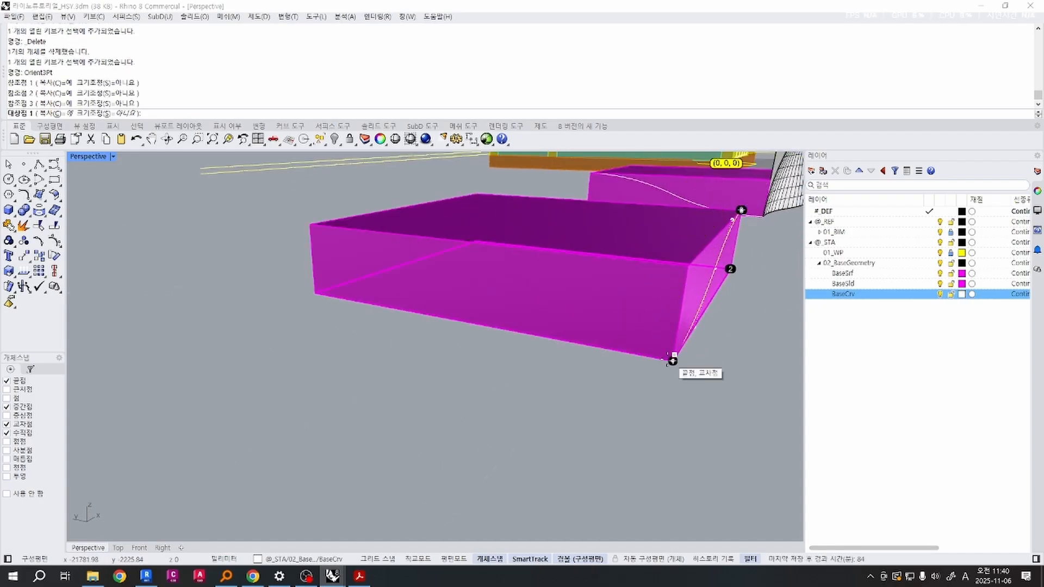
pyautogui.click(672, 360)
pyautogui.click(315, 293)
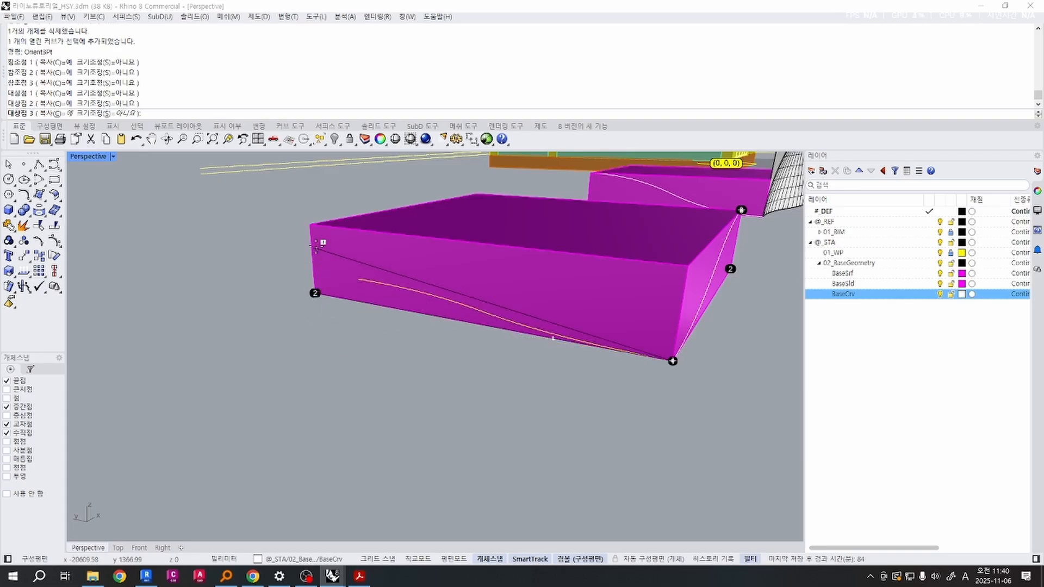
pyautogui.click(308, 222)
pyautogui.moveTo(308, 222); pyautogui.dragTo(525, 290, button='right')
pyautogui.hotkey('ctrl', '2')
pyautogui.moveTo(534, 302)
pyautogui.mouseDown()
pyautogui.moveTo(533, 319)
pyautogui.moveTo(507, 305)
pyautogui.mouseUp()
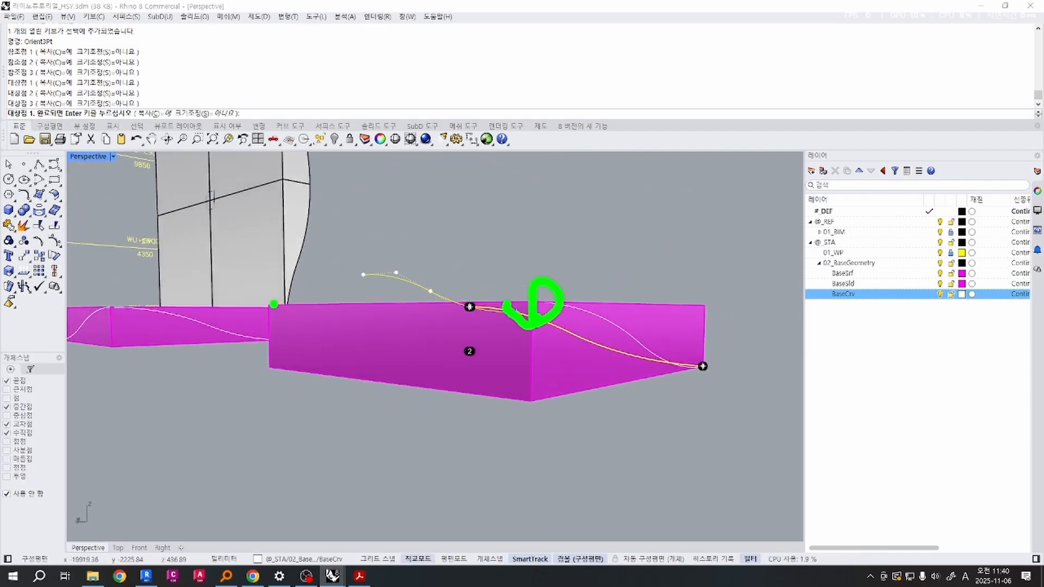
pyautogui.keyDown('ctrl'); pyautogui.keyDown('shift'); pyautogui.moveTo(272, 304); pyautogui.dragTo(550, 303); pyautogui.keyUp('shift'); pyautogui.keyUp('ctrl')
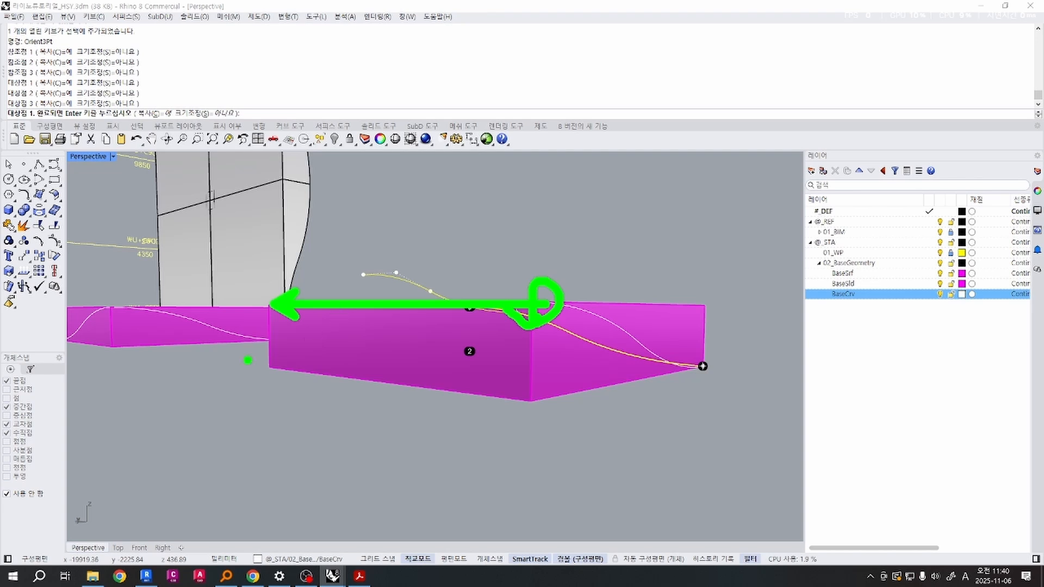
pyautogui.keyDown('ctrl'); pyautogui.keyDown('shift'); pyautogui.moveTo(270, 369); pyautogui.dragTo(269, 306); pyautogui.keyUp('shift'); pyautogui.keyUp('ctrl')
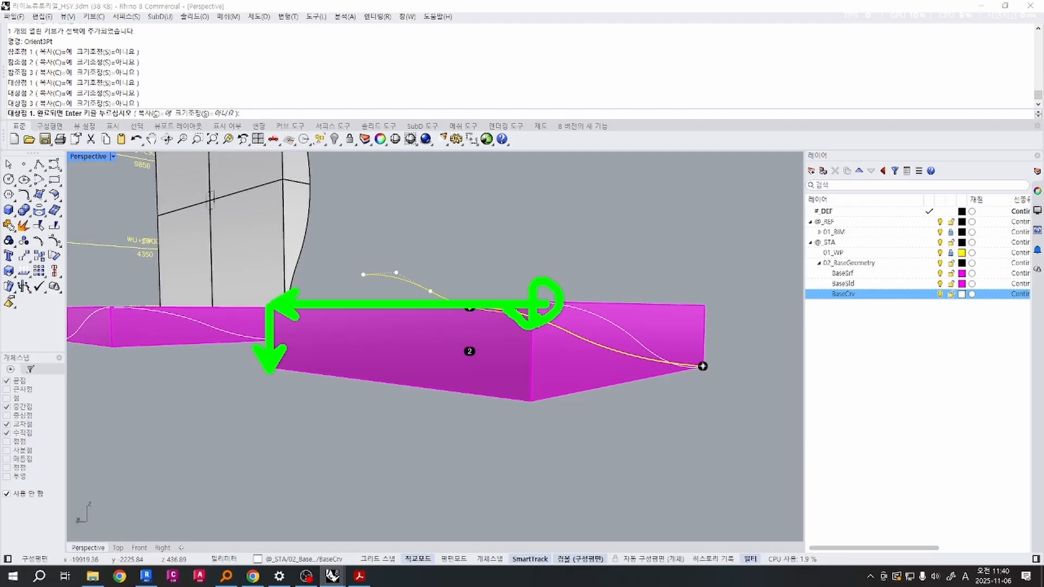
# Place a second curve copy on the next side, targeting the shared upper corner, the far upper corner and the corner below it.
pyautogui.click(532, 301)
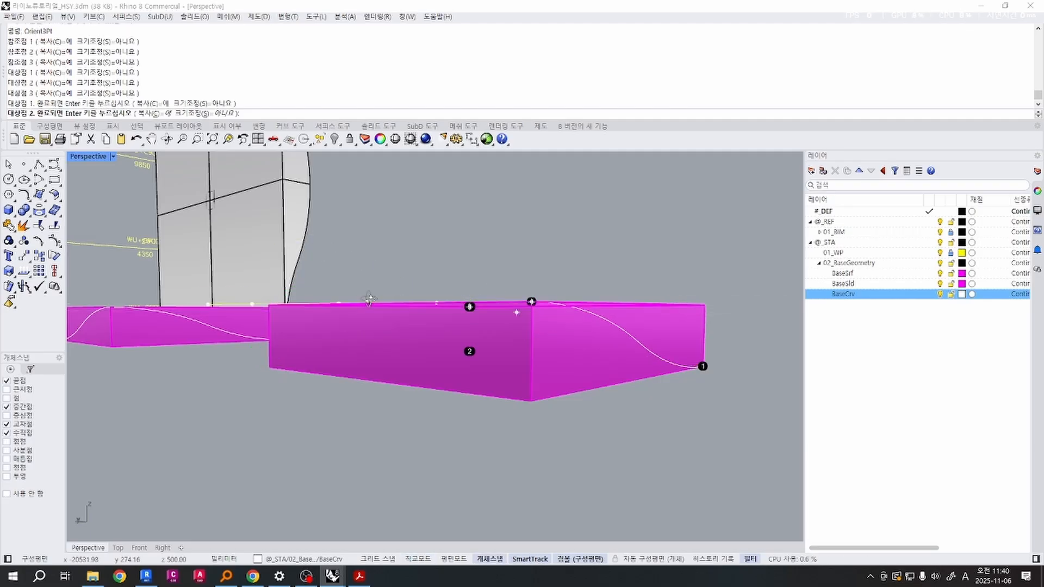
pyautogui.moveTo(369, 299); pyautogui.dragTo(415, 286, button='right')
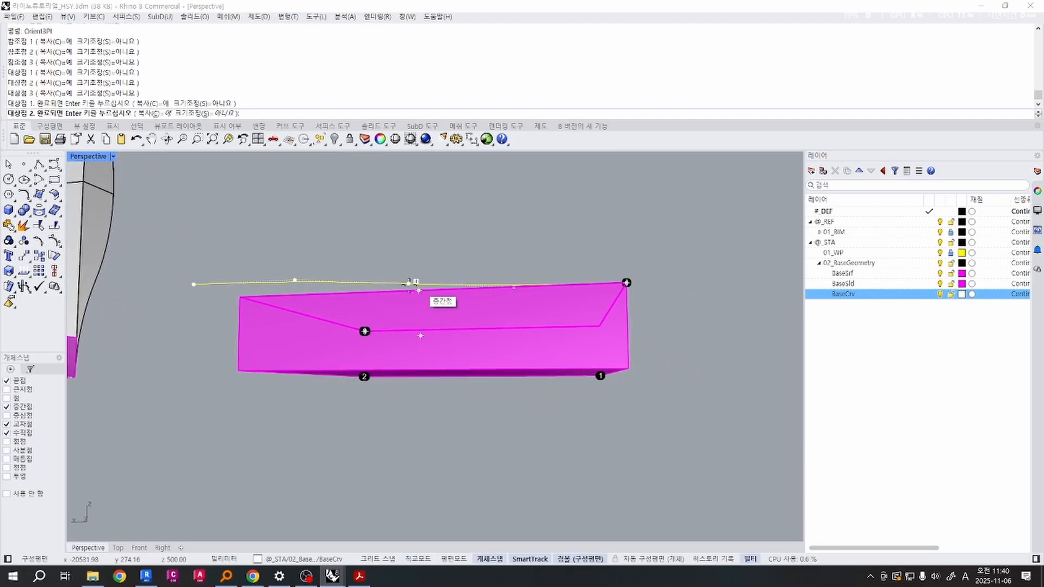
pyautogui.click(241, 295)
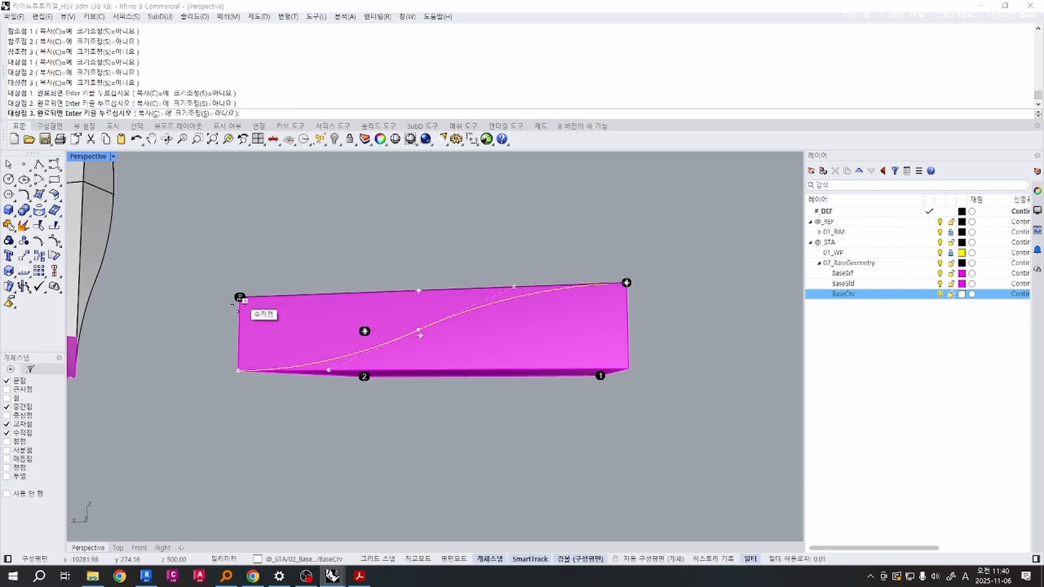
pyautogui.click(241, 368)
pyautogui.moveTo(193, 357); pyautogui.dragTo(569, 292, button='right')
pyautogui.scroll(6, 566, 290)
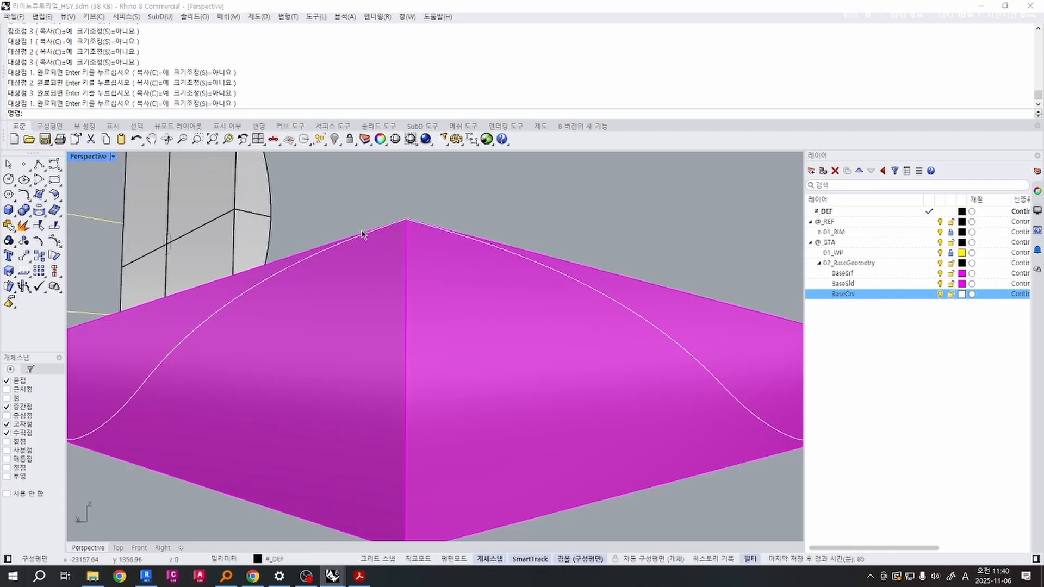
# Start Orient3Pt with copying enabled on the newest curve copy, facing the box side that has no curve.
pyautogui.click(375, 232)
pyautogui.click(375, 233)
pyautogui.scroll(-7, 375, 234)
pyautogui.moveTo(376, 234); pyautogui.dragTo(518, 263, button='right')
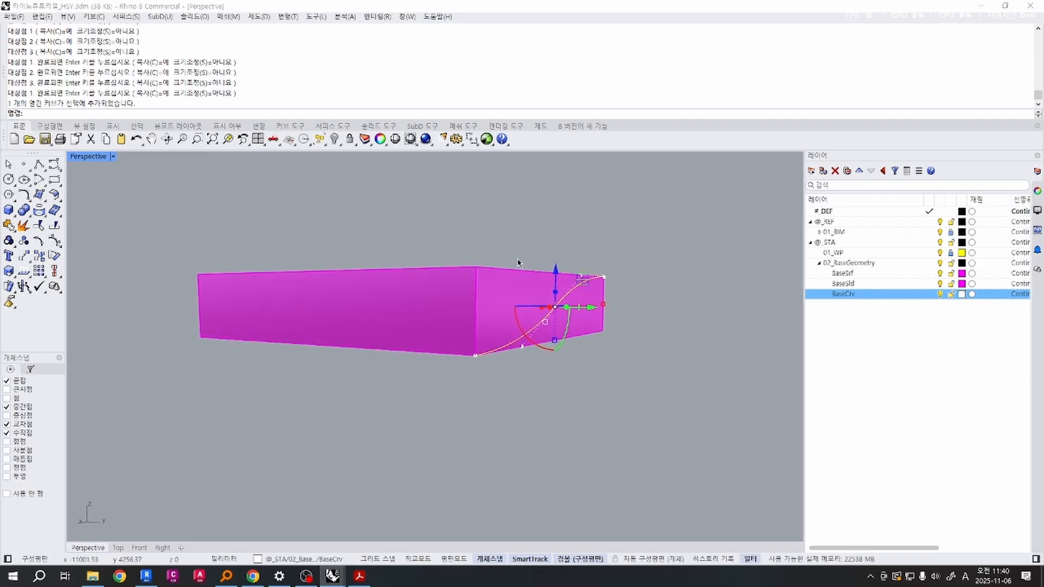
pyautogui.write('Orient3Pt')
pyautogui.press('Return')
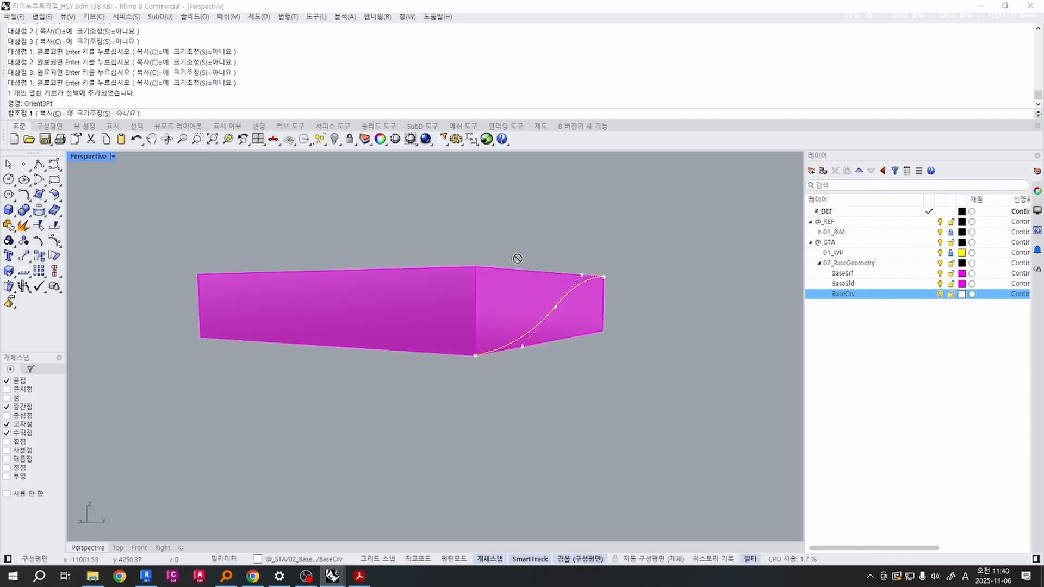
pyautogui.moveTo(539, 213); pyautogui.dragTo(507, 210, button='right')
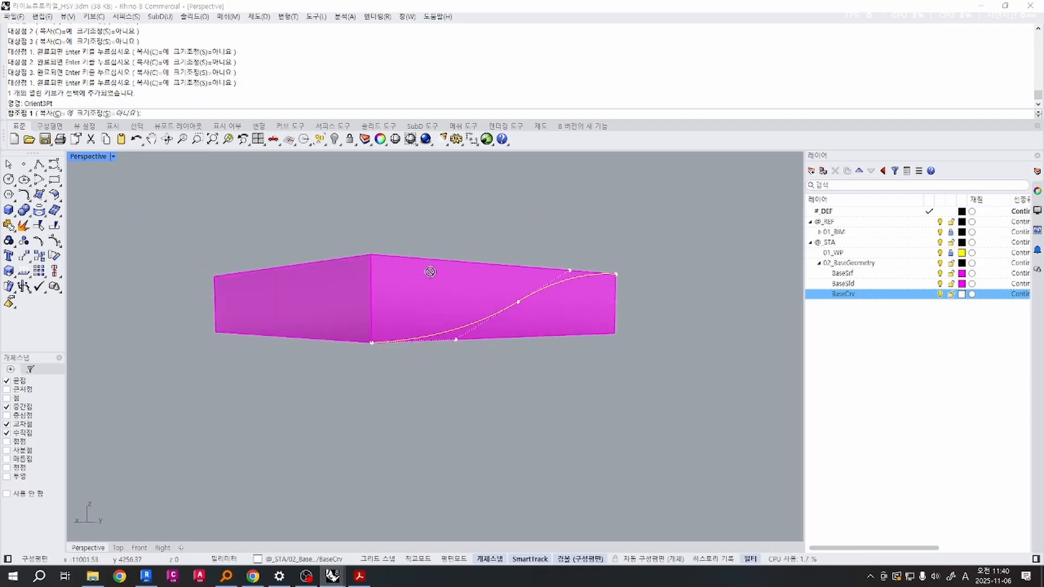
pyautogui.press('alt')
pyautogui.moveTo(346, 267); pyautogui.dragTo(375, 265)
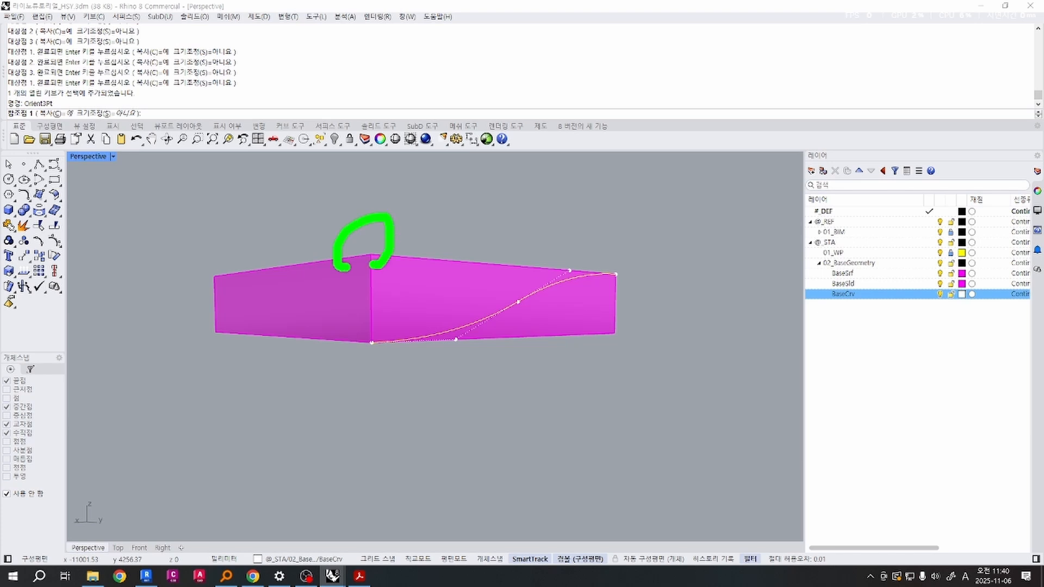
pyautogui.press('Escape')
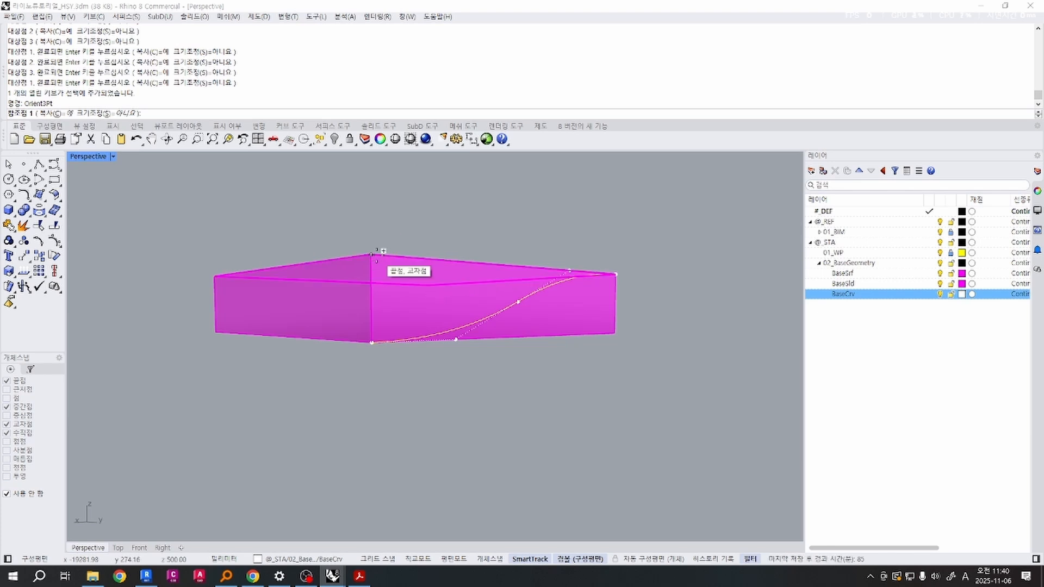
pyautogui.moveTo(525, 335)
pyautogui.mouseDown()
pyautogui.moveTo(426, 309)
pyautogui.moveTo(516, 332)
pyautogui.mouseUp()
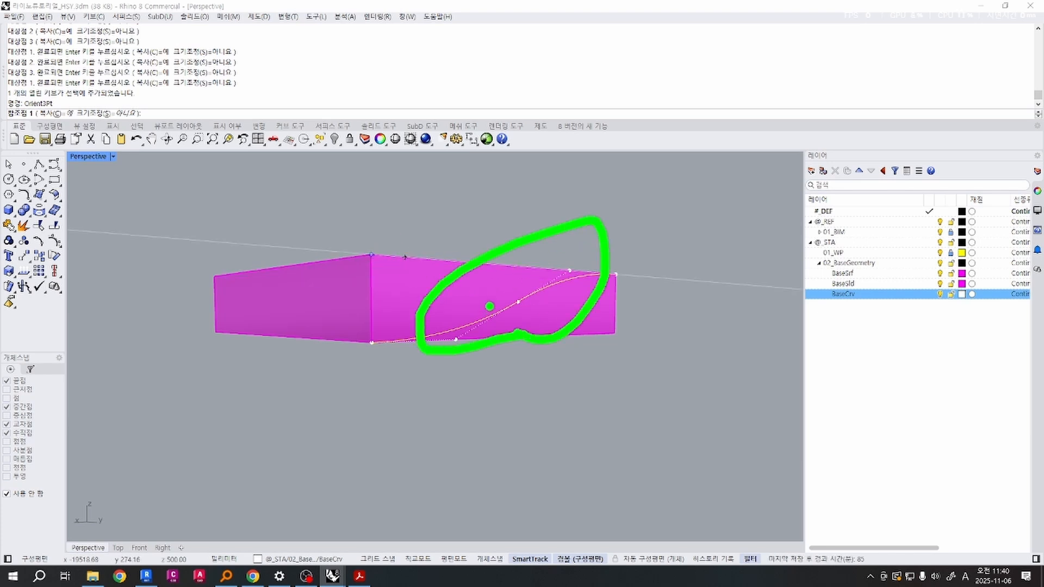
pyautogui.press('Escape')
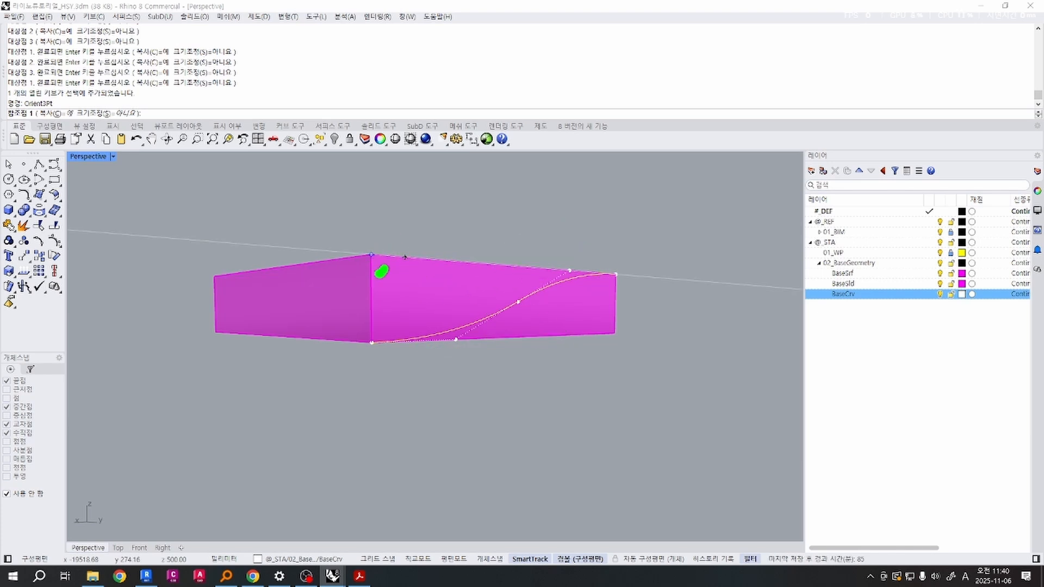
# Copy the curve onto the remaining box side with Orient3Pt, mapping its near upper, far upper and near lower corners to that side's matching corners.
pyautogui.click(371, 255)
pyautogui.moveTo(488, 211); pyautogui.dragTo(614, 263, button='right')
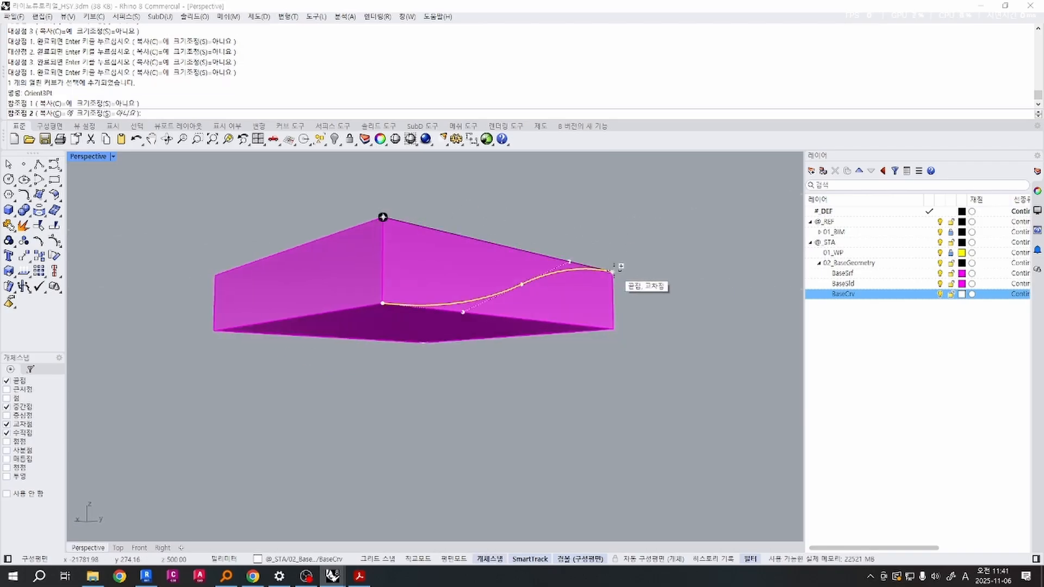
pyautogui.click(620, 267)
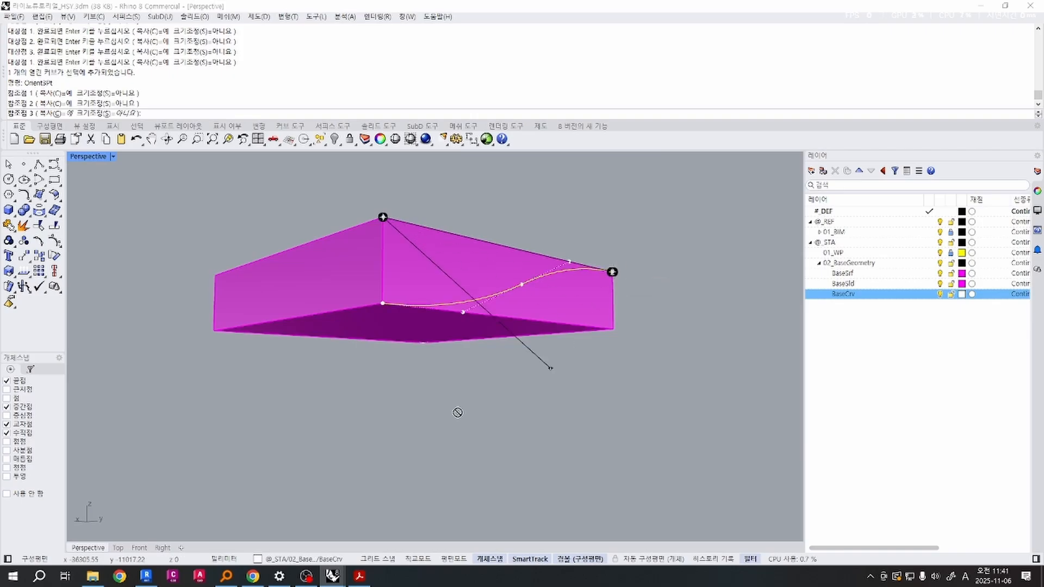
pyautogui.click(382, 217)
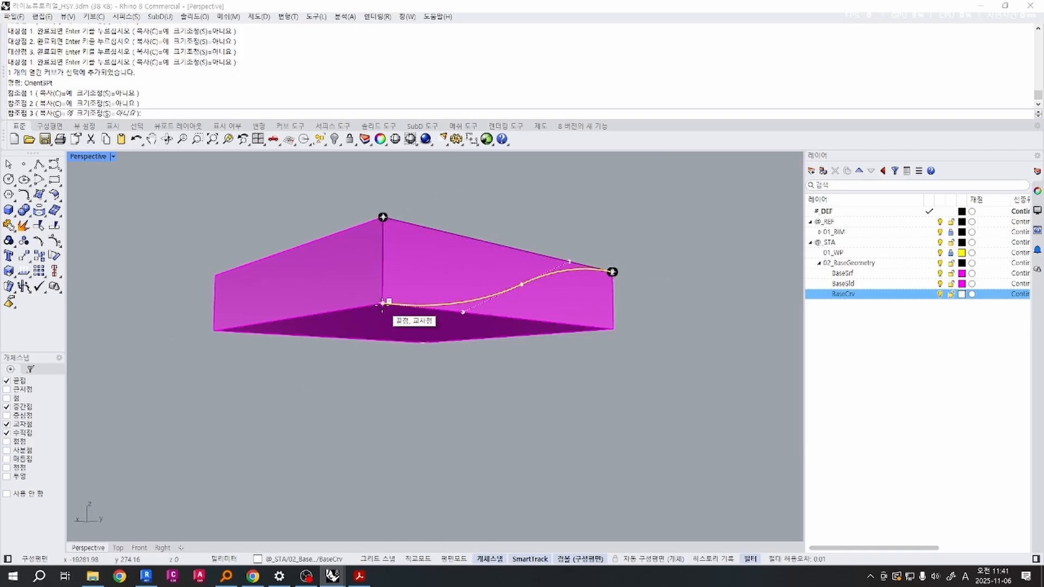
pyautogui.moveTo(366, 396)
pyautogui.mouseDown(button='right')
pyautogui.moveTo(449, 414)
pyautogui.moveTo(524, 410)
pyautogui.moveTo(387, 410)
pyautogui.moveTo(420, 412)
pyautogui.moveTo(613, 404)
pyautogui.moveTo(582, 404)
pyautogui.mouseUp(button='right')
pyautogui.hotkey('alt', '2')
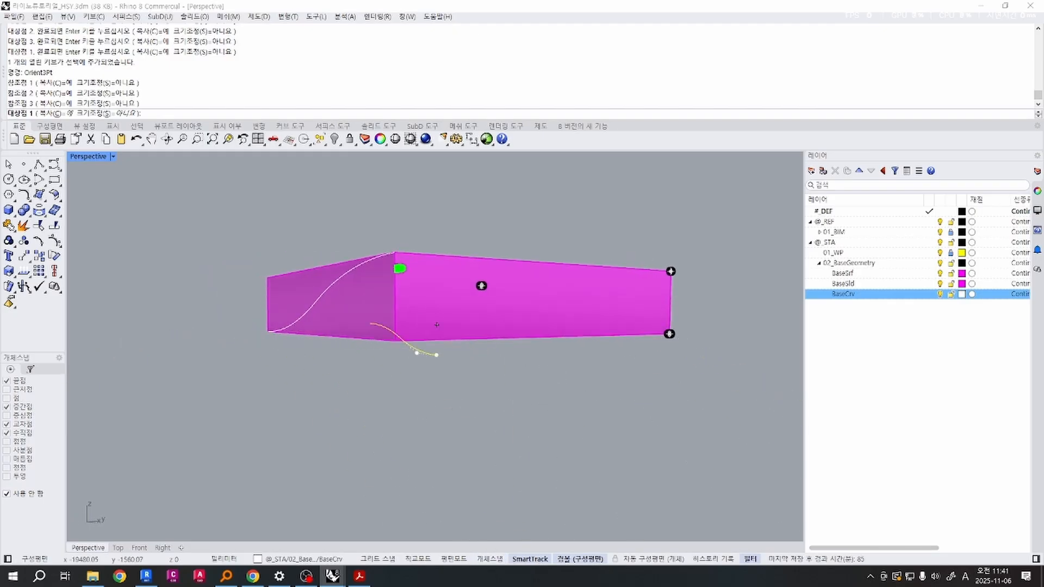
pyautogui.moveTo(400, 268)
pyautogui.mouseDown()
pyautogui.moveTo(397, 234)
pyautogui.moveTo(404, 268)
pyautogui.mouseUp()
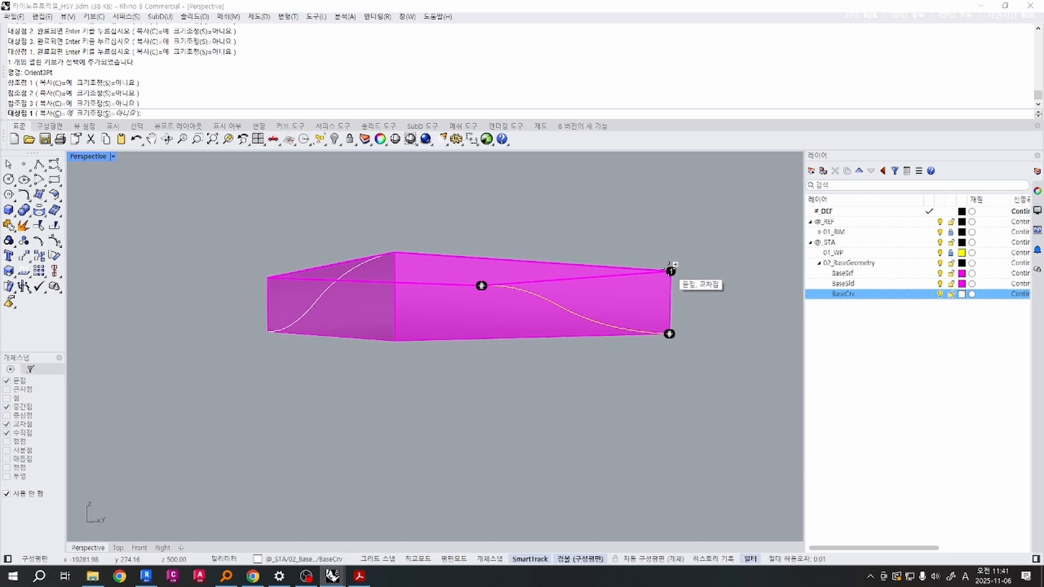
pyautogui.click(671, 271)
pyautogui.click(396, 252)
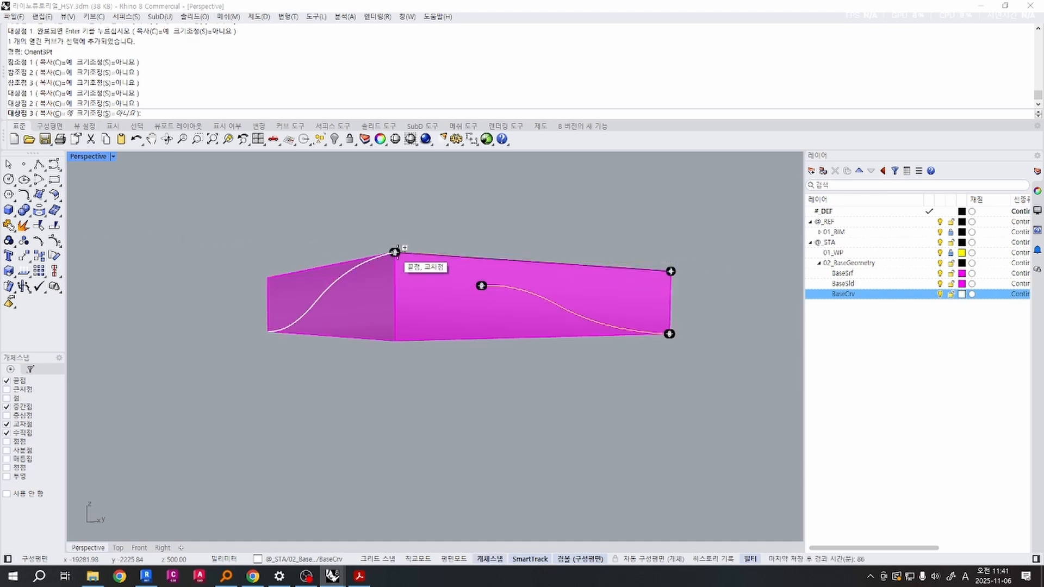
pyautogui.click(670, 334)
pyautogui.press('Return')
# Delete the copied base box together with its four side curves.
pyautogui.moveTo(557, 397); pyautogui.dragTo(664, 396, button='right')
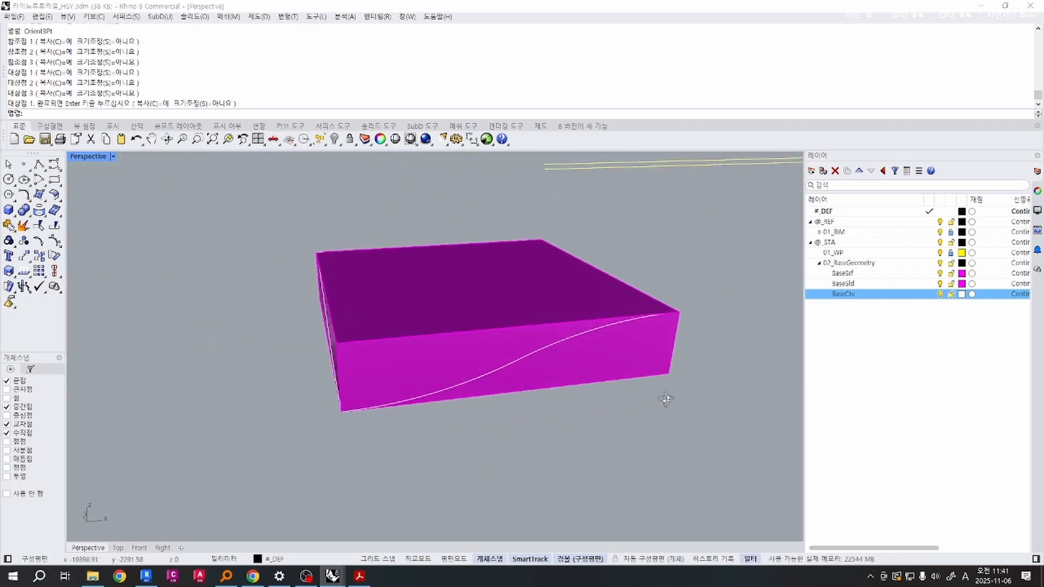
pyautogui.scroll(-2, 551, 319)
pyautogui.click(551, 319)
pyautogui.scroll(2, 551, 320)
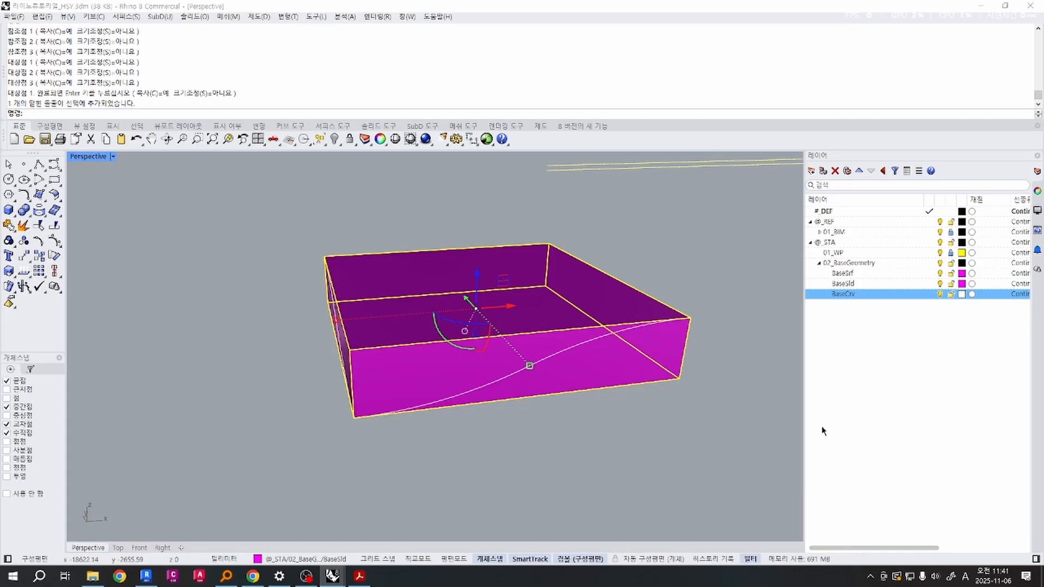
pyautogui.moveTo(501, 251); pyautogui.dragTo(540, 305, button='right')
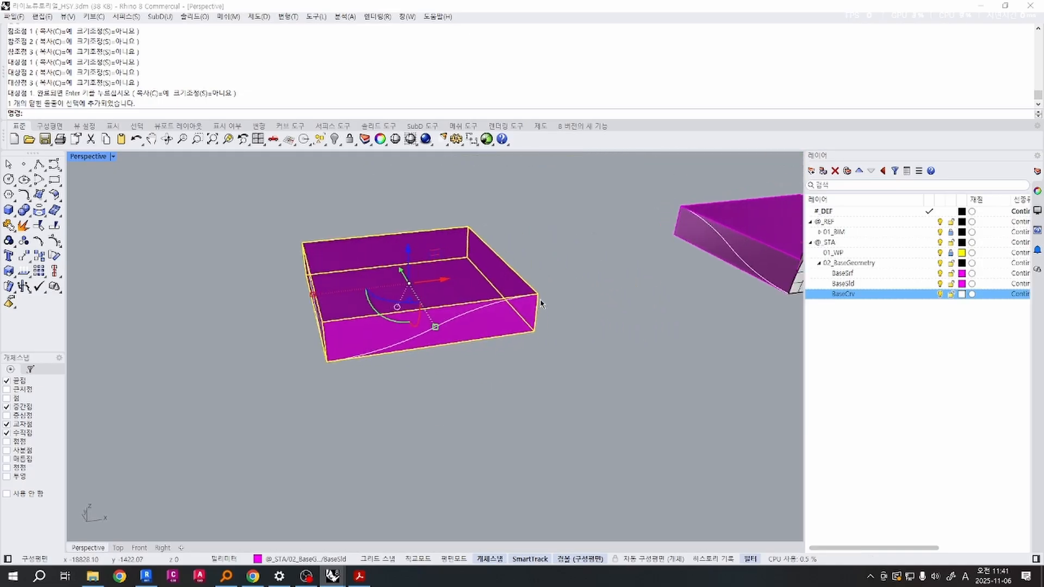
pyautogui.moveTo(562, 390); pyautogui.dragTo(232, 204)
pyautogui.press('Delete')
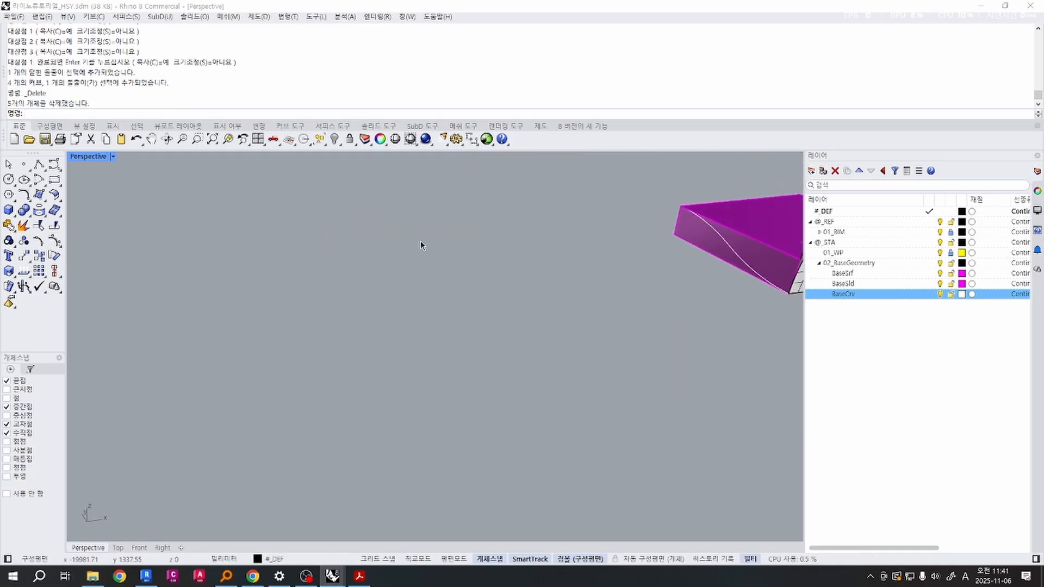
# Hide the BaseSld, BaseSrf and BaseCrv layers so only the facade modules show.
pyautogui.moveTo(421, 245); pyautogui.dragTo(245, 337, button='right')
pyautogui.keyDown('ctrl'); pyautogui.click(861, 284); pyautogui.keyUp('ctrl')
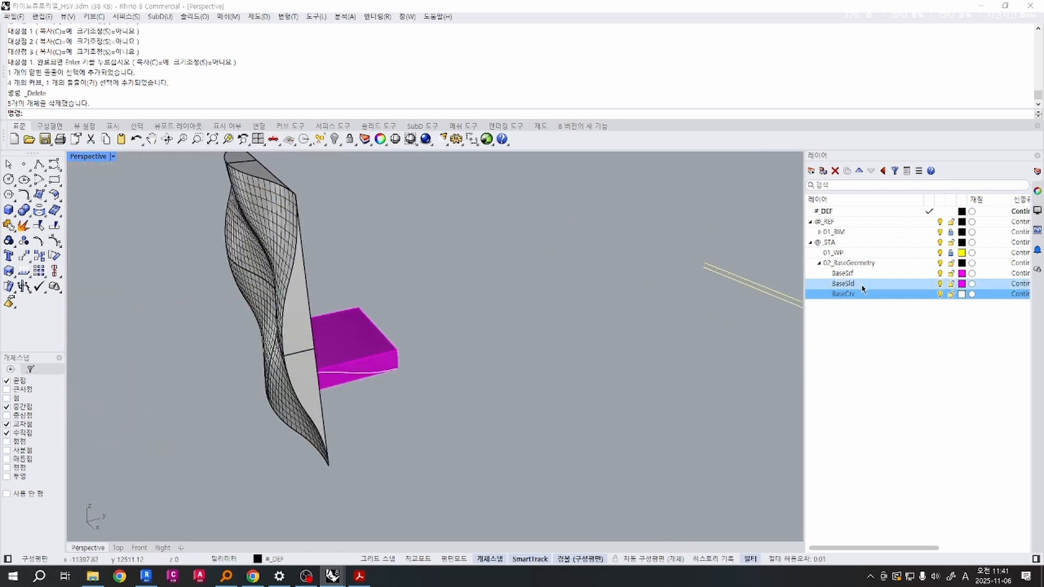
pyautogui.click(940, 284)
pyautogui.click(940, 274)
pyautogui.moveTo(609, 326); pyautogui.dragTo(524, 335, button='right')
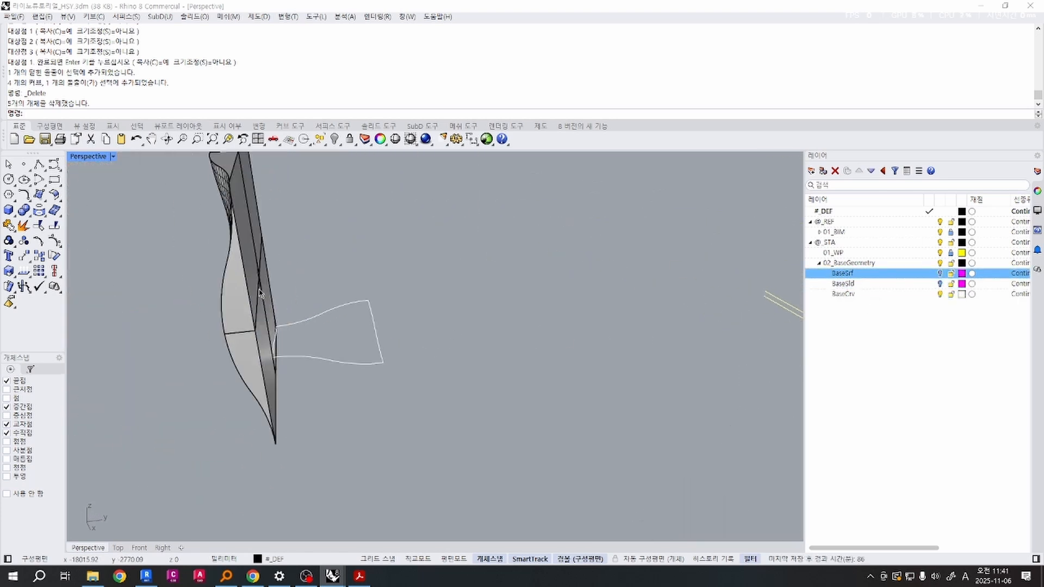
pyautogui.scroll(2, 272, 288)
pyautogui.click(939, 294)
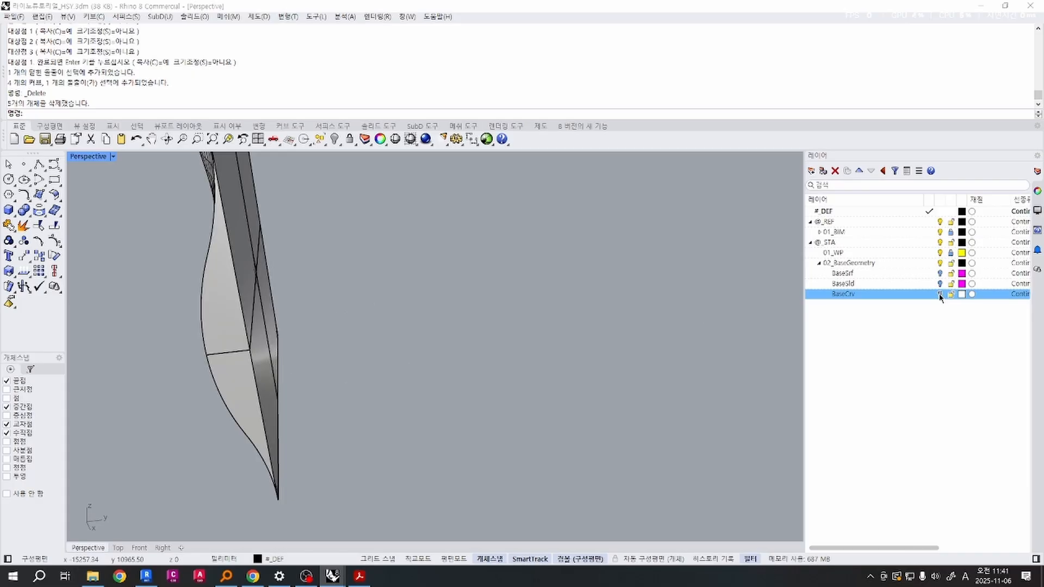
pyautogui.scroll(-5, 538, 319)
pyautogui.moveTo(538, 319); pyautogui.dragTo(541, 377, button='right')
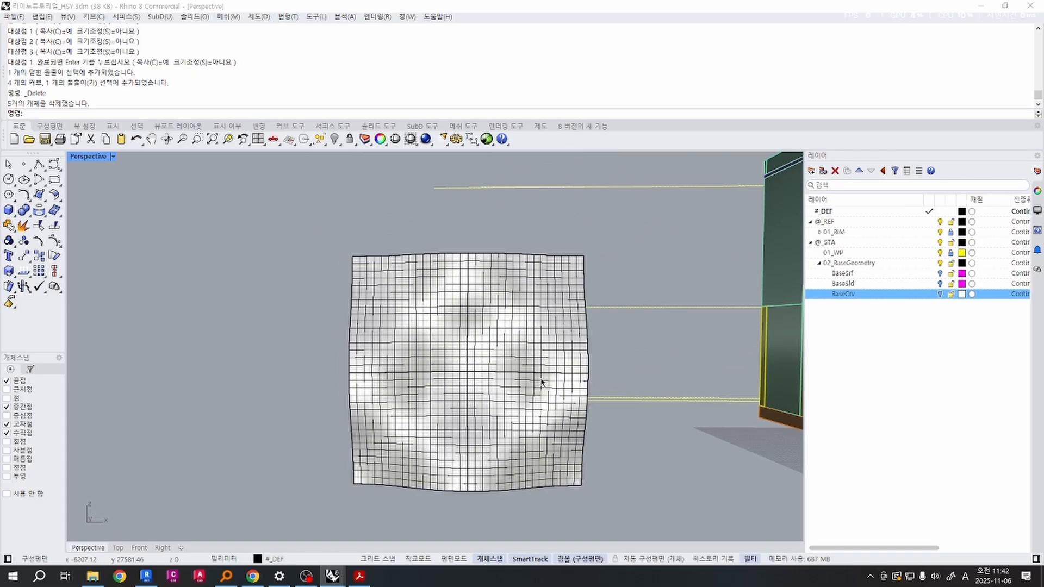
# Ungroup the two lower facade panel modules.
pyautogui.scroll(2, 480, 434)
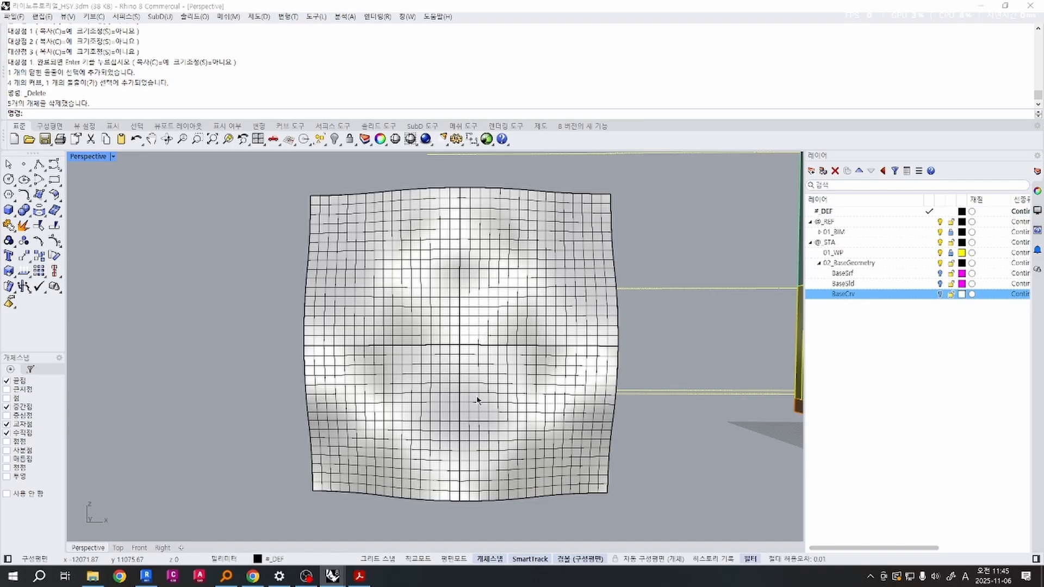
pyautogui.moveTo(310, 482); pyautogui.dragTo(332, 450, button='right')
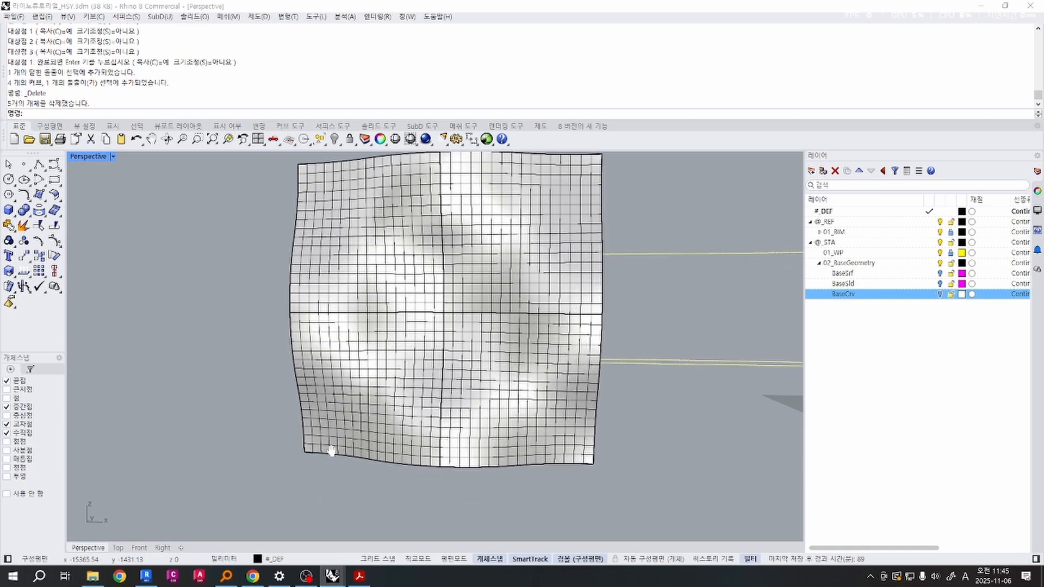
pyautogui.click(348, 384)
pyautogui.scroll(5, 352, 373)
pyautogui.scroll(-5, 394, 400)
pyautogui.hotkey('ctrl', 'shift', 'g')
pyautogui.hotkey('ctrl', 'shift', 'h')
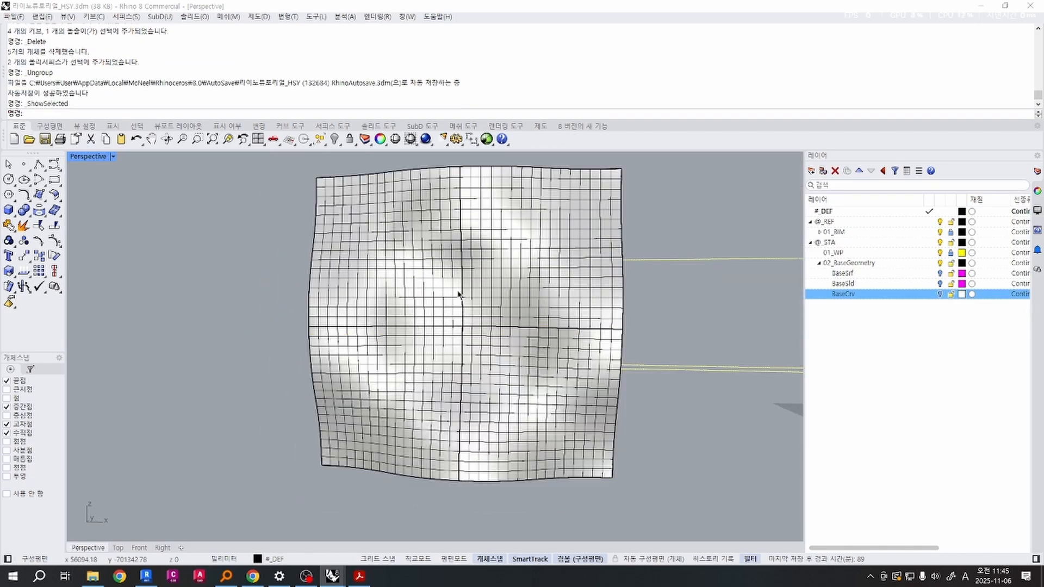
# Delete the two upper facade modules and the lower-right module, keeping only the lower-left one.
pyautogui.click(459, 294)
pyautogui.press('Delete')
pyautogui.click(531, 335)
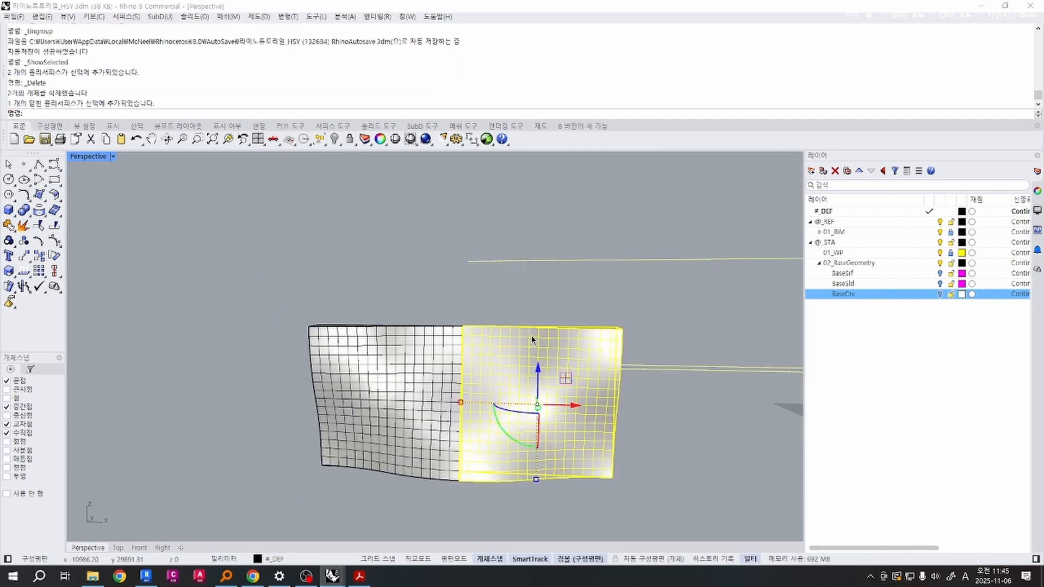
pyautogui.press('Delete')
pyautogui.moveTo(378, 426)
pyautogui.mouseDown(button='right')
pyautogui.moveTo(343, 447)
pyautogui.moveTo(388, 424)
pyautogui.mouseUp(button='right')
pyautogui.scroll(5, 343, 447)
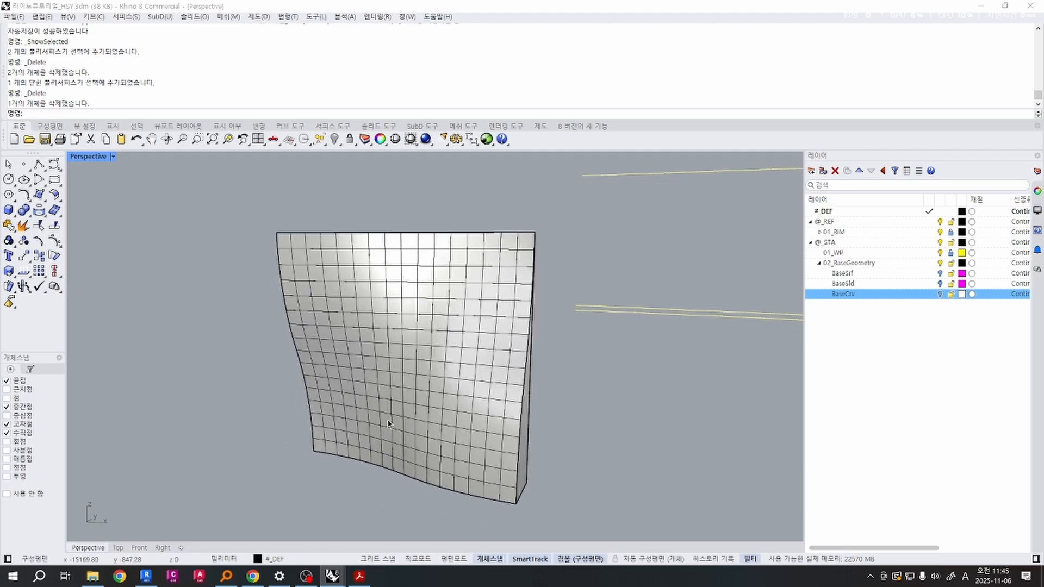
# Examine the remaining panel module's curved front, side faces and bottom edge from several angles.
pyautogui.click(388, 424)
pyautogui.click(590, 389)
pyautogui.moveTo(585, 380); pyautogui.dragTo(594, 343, button='right')
pyautogui.click(441, 348)
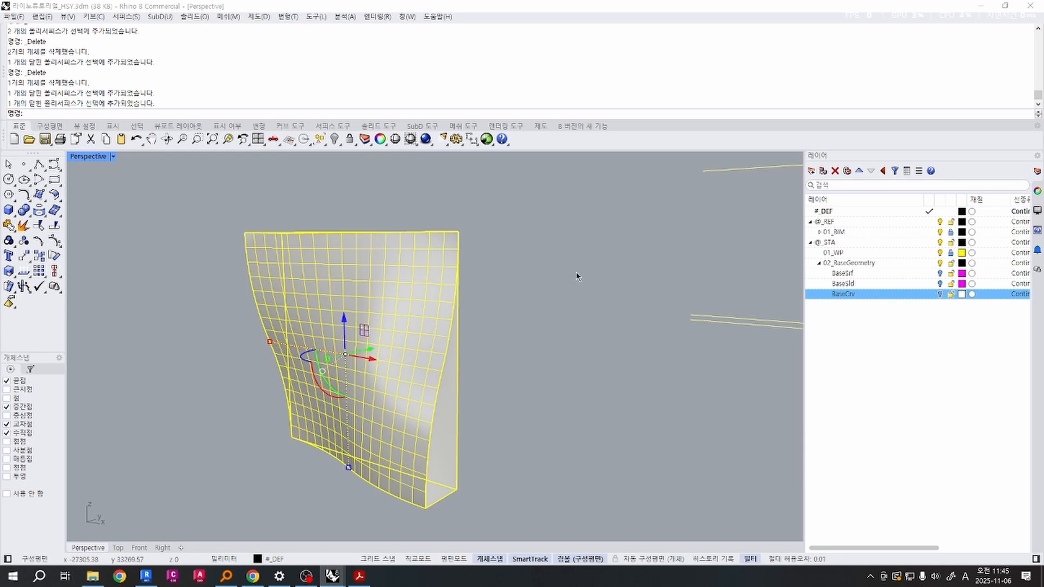
pyautogui.moveTo(515, 384)
pyautogui.mouseDown(button='right')
pyautogui.moveTo(539, 379)
pyautogui.moveTo(521, 376)
pyautogui.mouseUp(button='right')
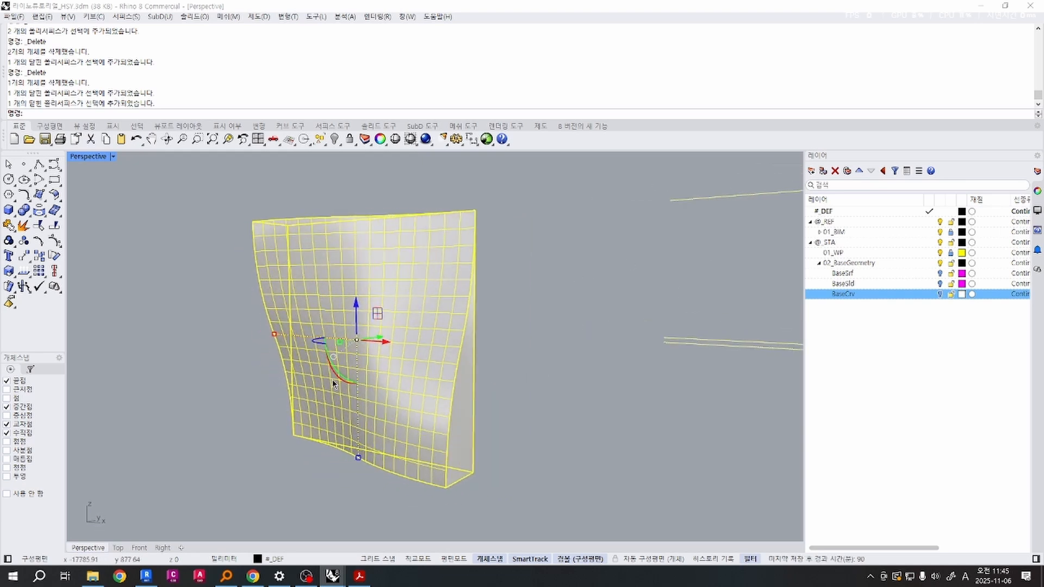
pyautogui.click(522, 357)
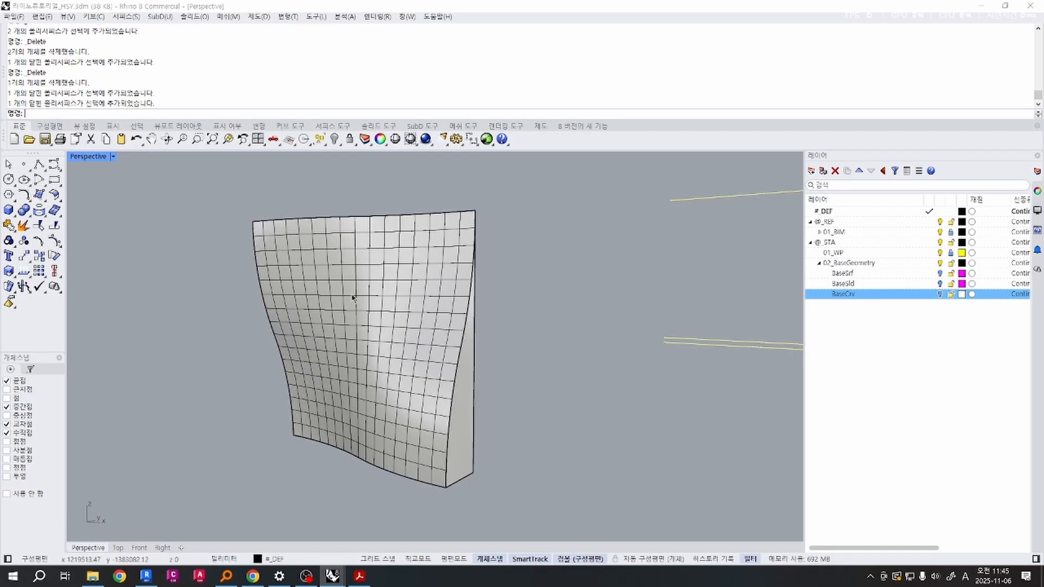
pyautogui.click(361, 329)
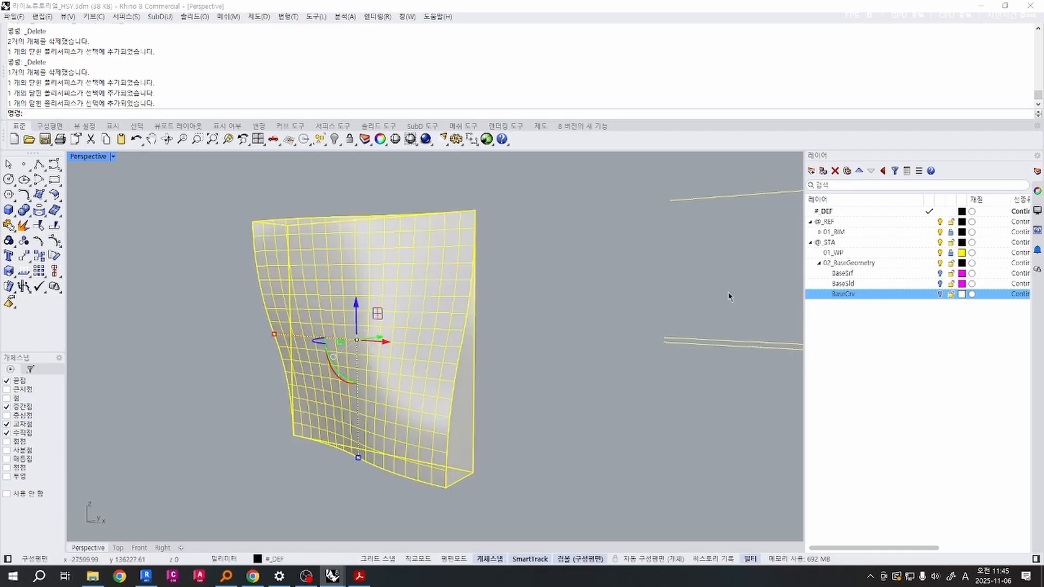
pyautogui.moveTo(587, 309); pyautogui.dragTo(547, 333, button='right')
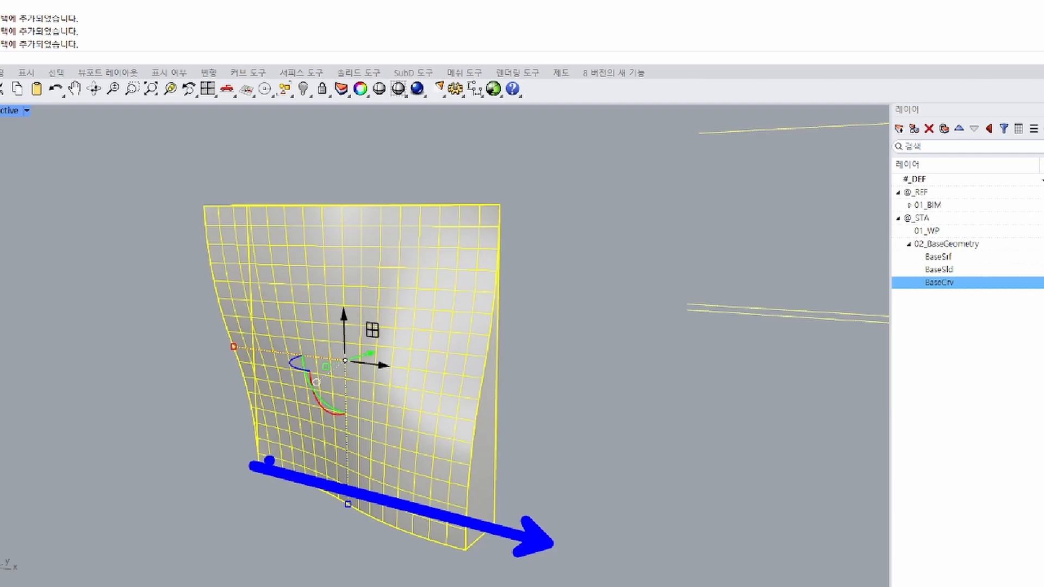
pyautogui.press('Escape')
pyautogui.moveTo(270, 462)
pyautogui.mouseDown(button='right')
pyautogui.moveTo(424, 405)
pyautogui.moveTo(391, 408)
pyautogui.mouseUp(button='right')
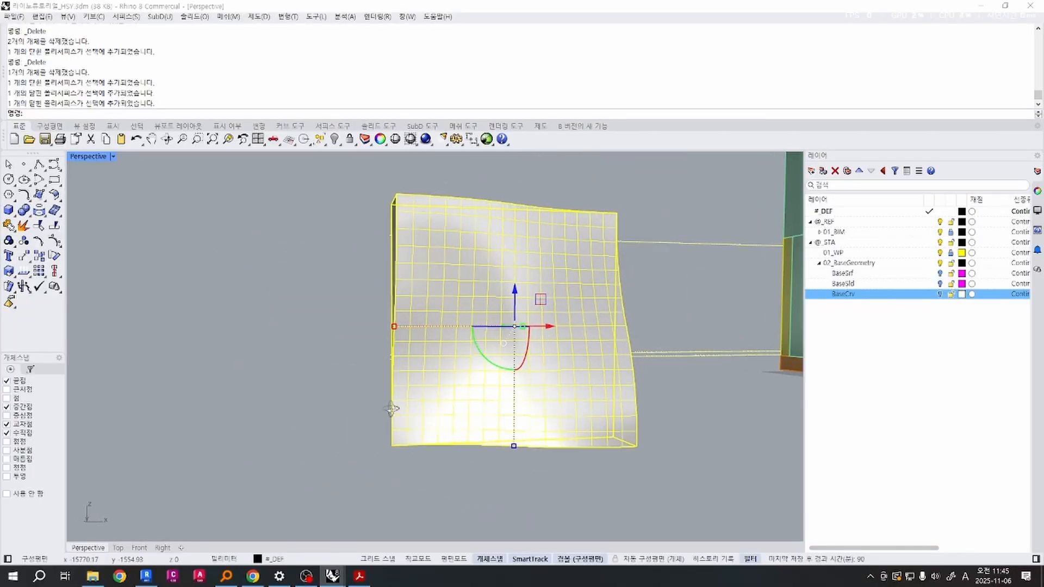
pyautogui.hotkey('ctrl', '2')
pyautogui.keyDown('ctrl'); pyautogui.moveTo(259, 146); pyautogui.dragTo(528, 400); pyautogui.keyUp('ctrl')
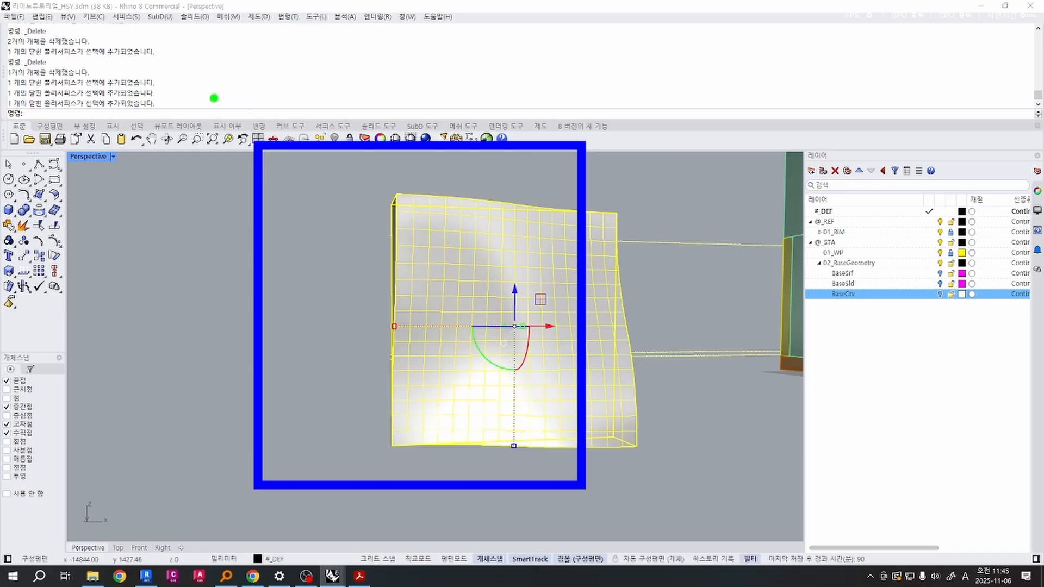
pyautogui.keyDown('ctrl'); pyautogui.keyDown('shift'); pyautogui.moveTo(199, 86); pyautogui.dragTo(258, 135); pyautogui.keyUp('shift'); pyautogui.keyUp('ctrl')
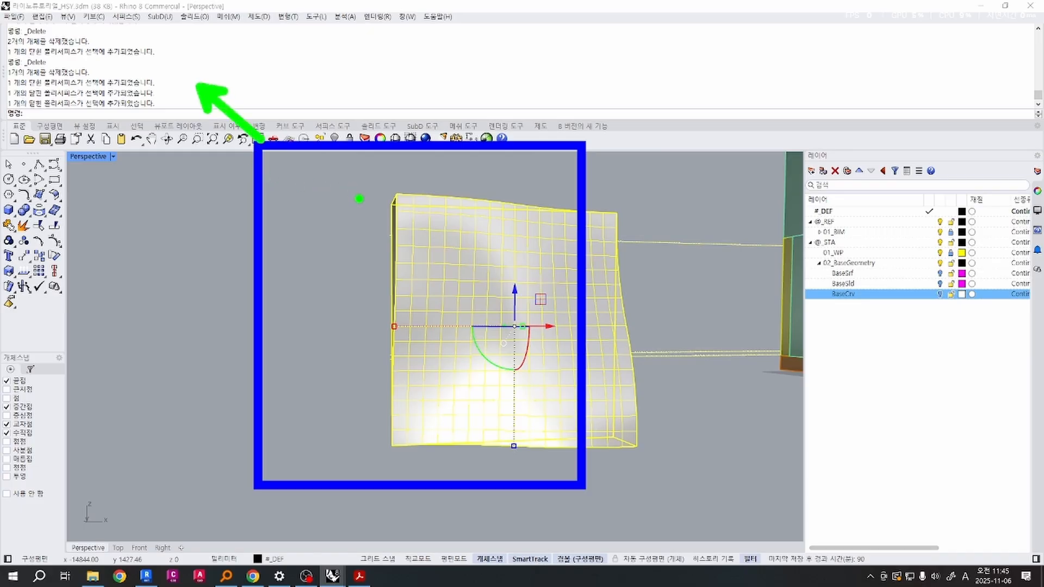
pyautogui.hotkey('ctrl', 'z')
pyautogui.moveTo(229, 157)
pyautogui.keyDown('ctrl'); pyautogui.keyDown('shift'); pyautogui.mouseDown()
pyautogui.moveTo(205, 478)
pyautogui.moveTo(227, 481)
pyautogui.mouseUp(); pyautogui.keyUp('shift'); pyautogui.keyUp('ctrl')
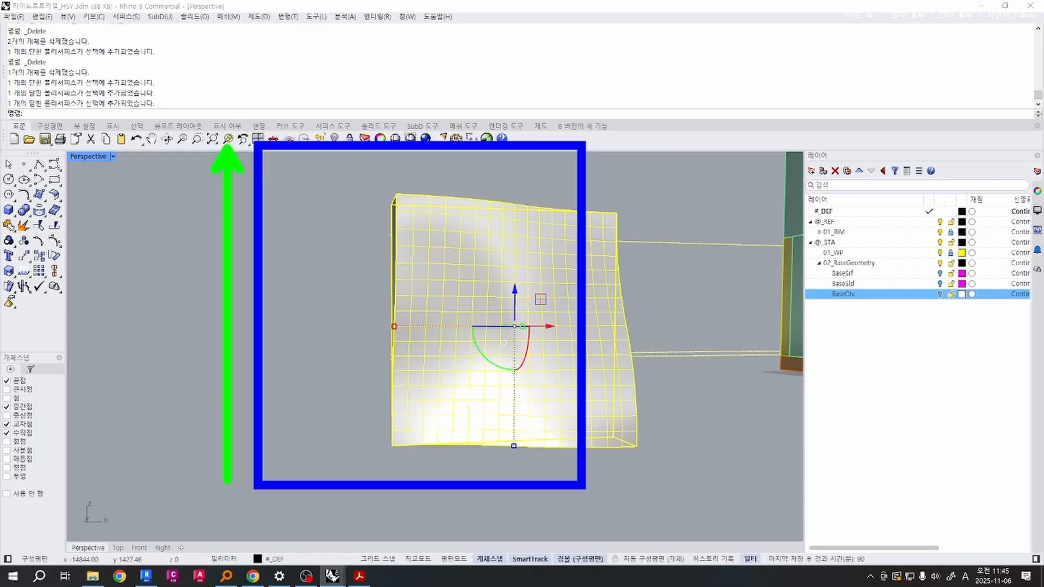
pyautogui.moveTo(601, 523)
pyautogui.keyDown('ctrl'); pyautogui.keyDown('shift'); pyautogui.mouseDown()
pyautogui.moveTo(284, 514)
pyautogui.moveTo(284, 523)
pyautogui.mouseUp(); pyautogui.keyUp('shift'); pyautogui.keyUp('ctrl')
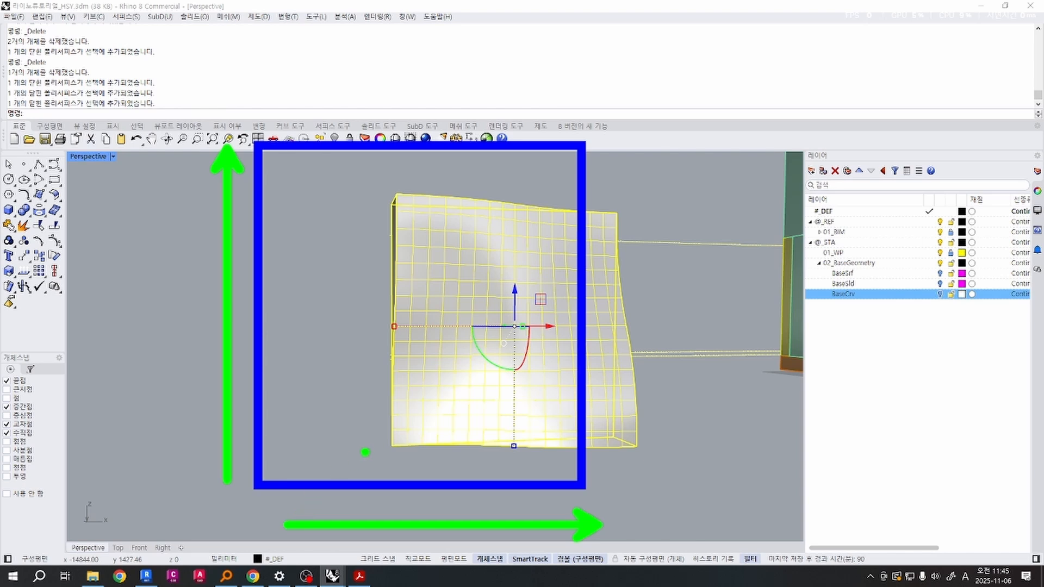
pyautogui.press('Escape')
pyautogui.press('Escape')
pyautogui.moveTo(432, 438); pyautogui.dragTo(508, 455, button='right')
pyautogui.click(555, 452)
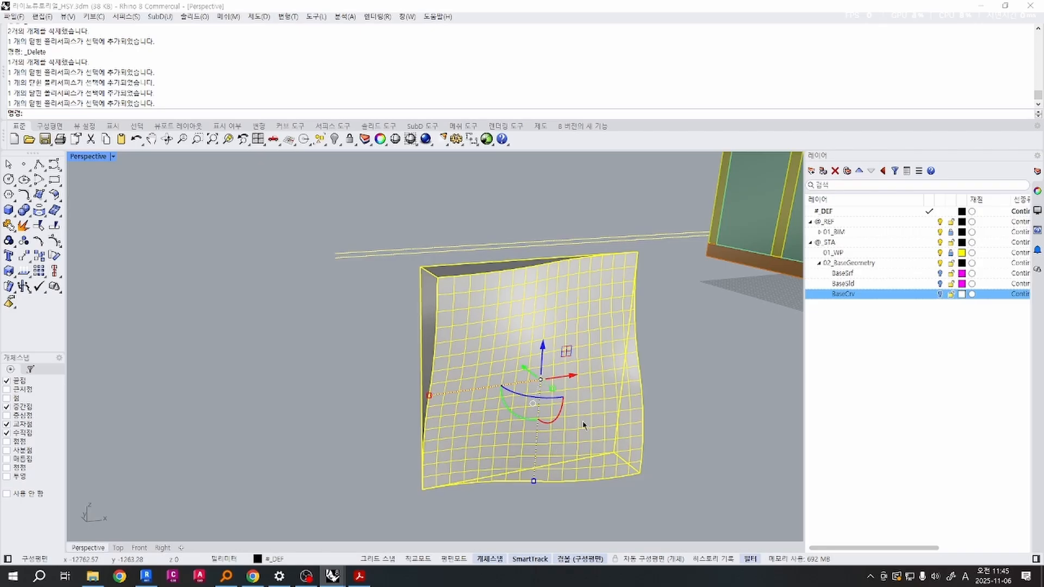
pyautogui.moveTo(620, 433)
pyautogui.keyDown('ctrl'); pyautogui.keyDown('shift'); pyautogui.mouseDown()
pyautogui.moveTo(454, 458)
pyautogui.moveTo(415, 483)
pyautogui.mouseUp(); pyautogui.keyUp('shift'); pyautogui.keyUp('ctrl')
pyautogui.press('Escape')
pyautogui.press('Escape')
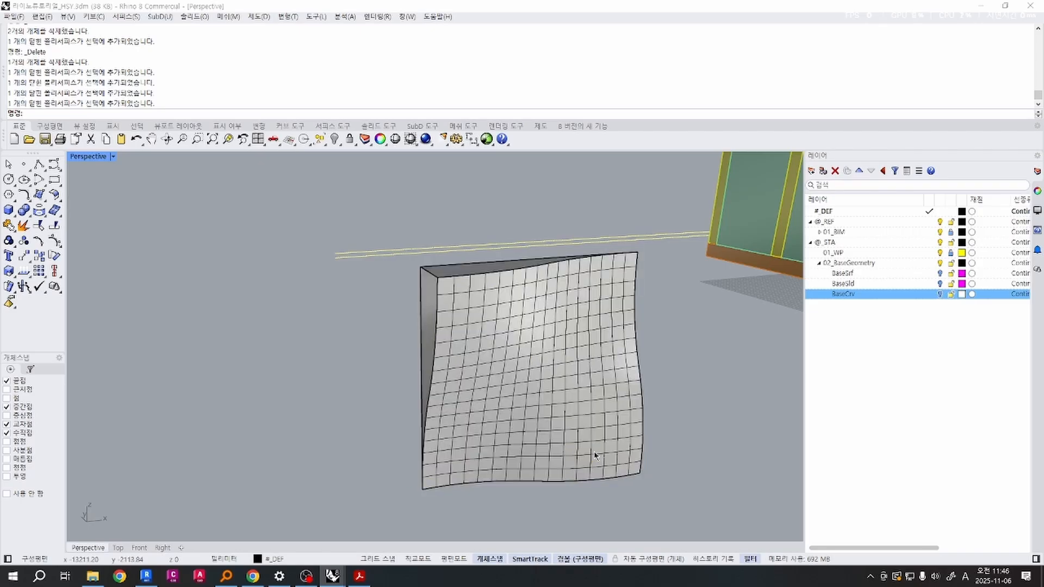
# Create a solid bounding box around the curved panel module with BoundingBox.
pyautogui.moveTo(594, 451)
pyautogui.mouseDown(button='right')
pyautogui.moveTo(583, 449)
pyautogui.moveTo(585, 324)
pyautogui.moveTo(403, 348)
pyautogui.moveTo(375, 363)
pyautogui.mouseUp(button='right')
pyautogui.click(595, 462)
pyautogui.hotkey('ctrl', '1')
pyautogui.moveTo(254, 164)
pyautogui.mouseDown()
pyautogui.moveTo(593, 542)
pyautogui.moveTo(549, 552)
pyautogui.mouseUp()
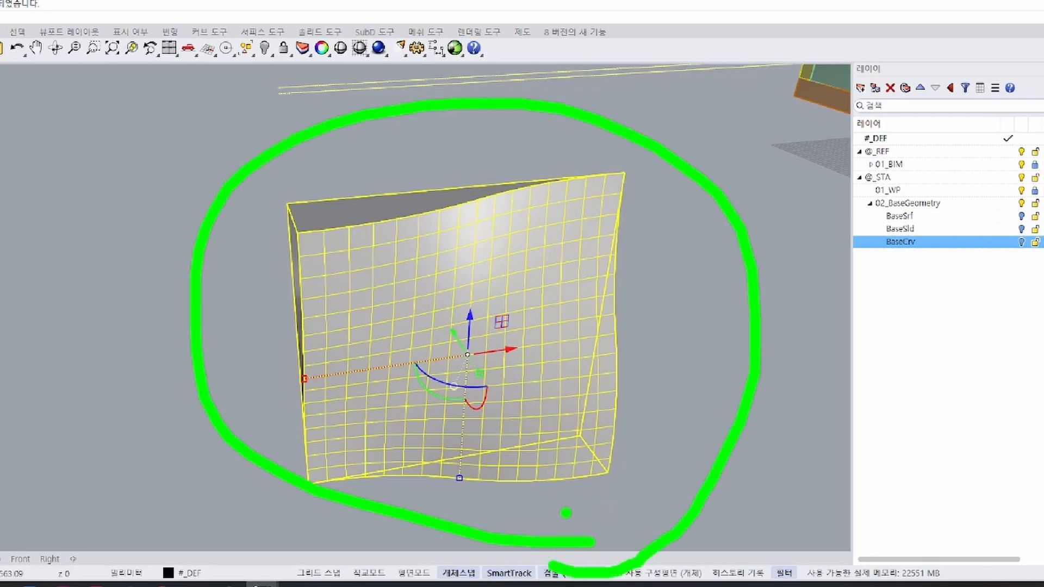
pyautogui.press('Escape')
pyautogui.write('BoundingBox')
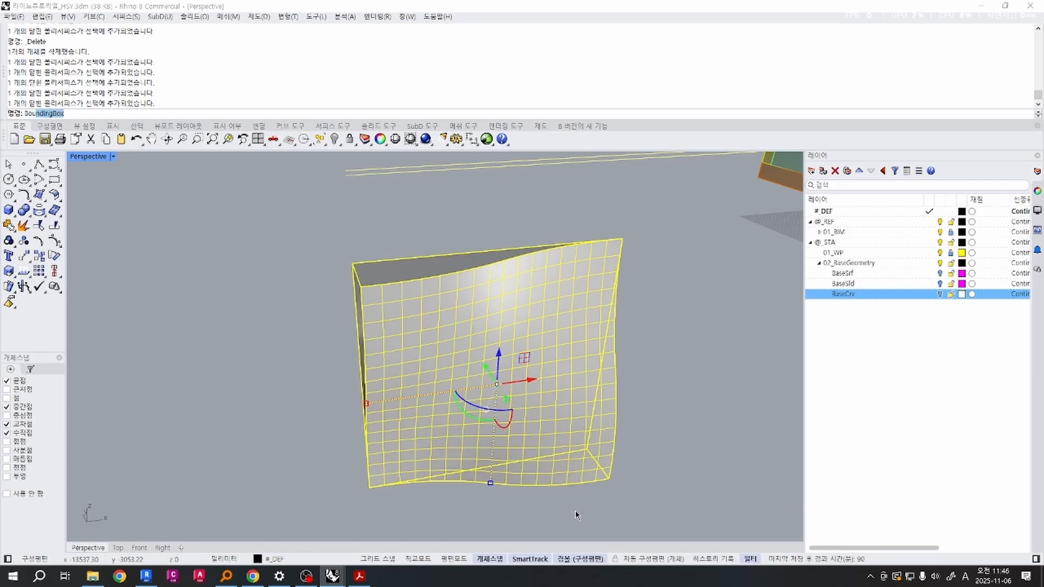
pyautogui.press('Return')
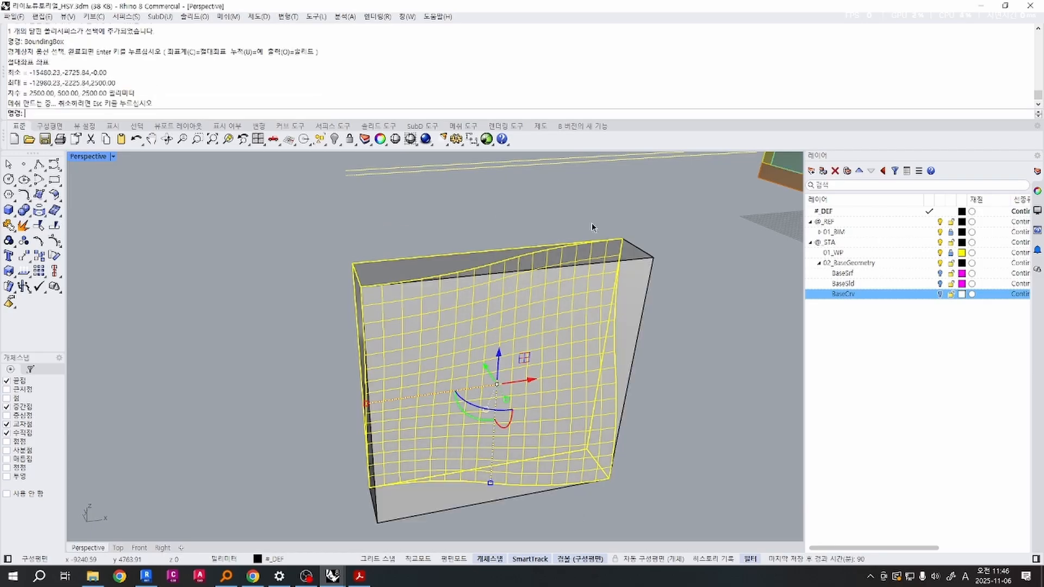
pyautogui.moveTo(640, 274); pyautogui.dragTo(662, 227, button='right')
pyautogui.click(678, 254)
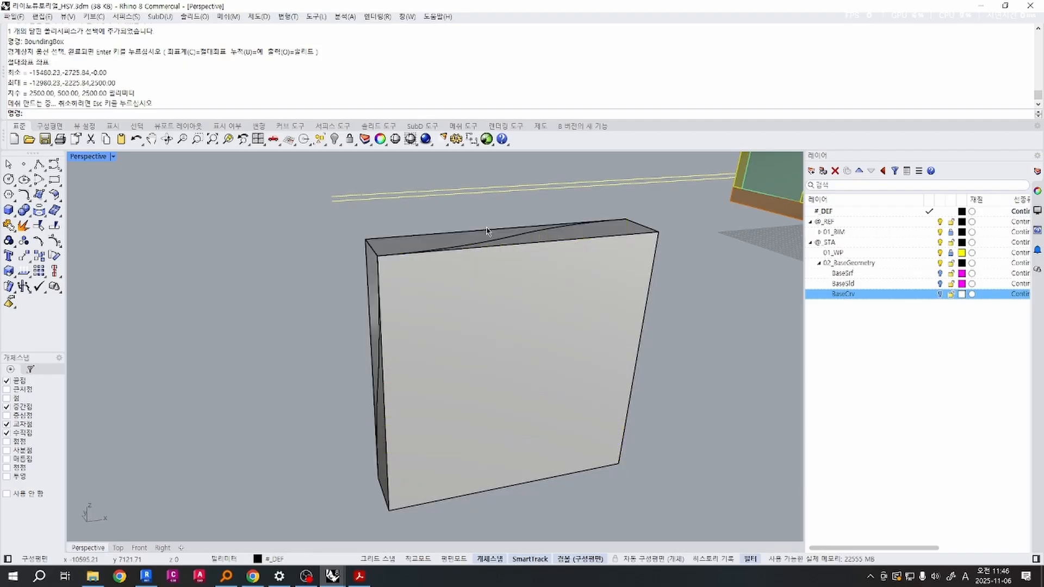
pyautogui.click(640, 254)
pyautogui.hotkey('ctrl', '1')
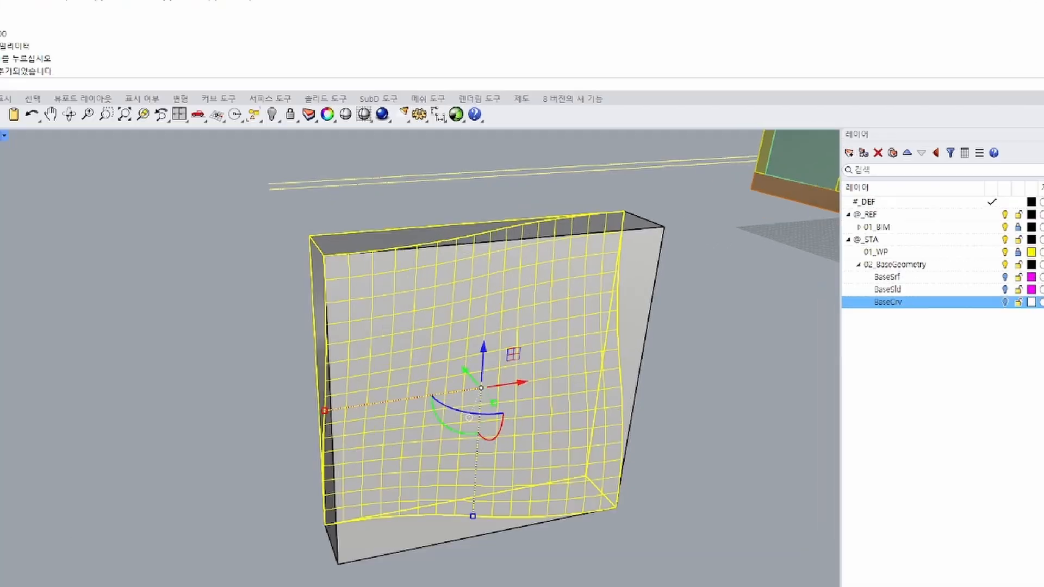
pyautogui.click(630, 252)
pyautogui.keyDown('ctrl'); pyautogui.keyDown('shift'); pyautogui.moveTo(584, 253); pyautogui.dragTo(685, 132); pyautogui.keyUp('shift'); pyautogui.keyUp('ctrl')
pyautogui.moveTo(707, 69); pyautogui.dragTo(763, 55)
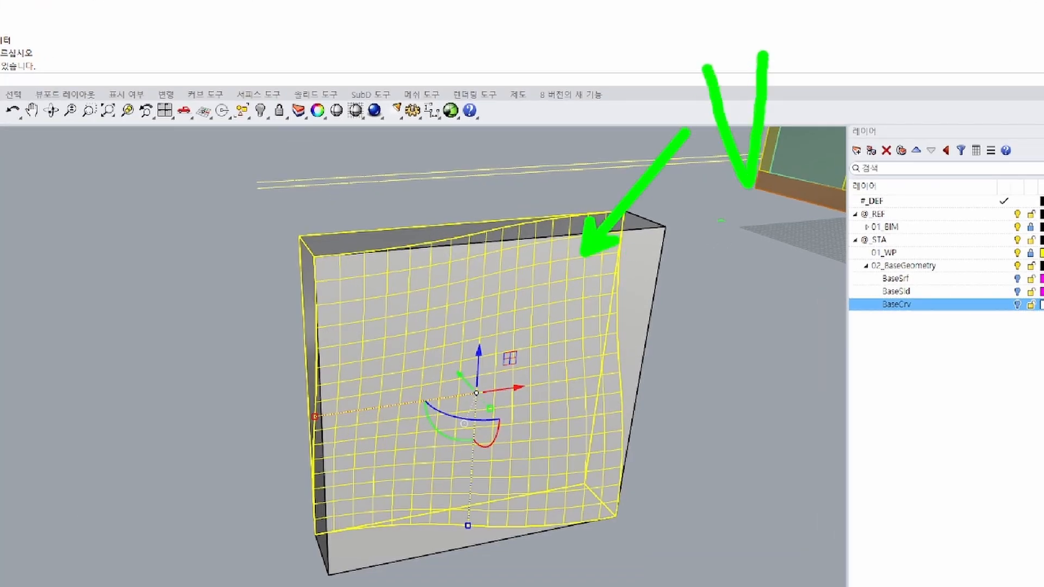
pyautogui.press('e')
pyautogui.press('r')
pyautogui.moveTo(610, 518)
pyautogui.keyDown('ctrl'); pyautogui.keyDown('shift'); pyautogui.mouseDown()
pyautogui.moveTo(443, 571)
pyautogui.moveTo(334, 580)
pyautogui.mouseUp(); pyautogui.keyUp('shift'); pyautogui.keyUp('ctrl')
pyautogui.press('g')
pyautogui.keyDown('ctrl'); pyautogui.keyDown('shift'); pyautogui.moveTo(293, 511); pyautogui.dragTo(329, 577); pyautogui.keyUp('shift'); pyautogui.keyUp('ctrl')
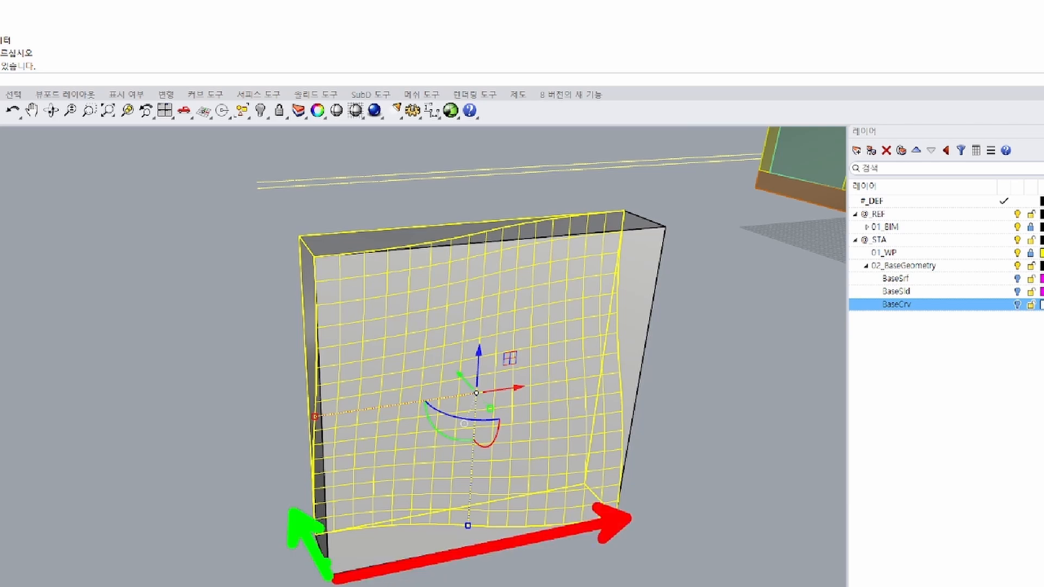
pyautogui.press('b')
pyautogui.moveTo(324, 188)
pyautogui.keyDown('ctrl'); pyautogui.keyDown('shift'); pyautogui.mouseDown()
pyautogui.moveTo(325, 500)
pyautogui.moveTo(337, 582)
pyautogui.mouseUp(); pyautogui.keyUp('shift'); pyautogui.keyUp('ctrl')
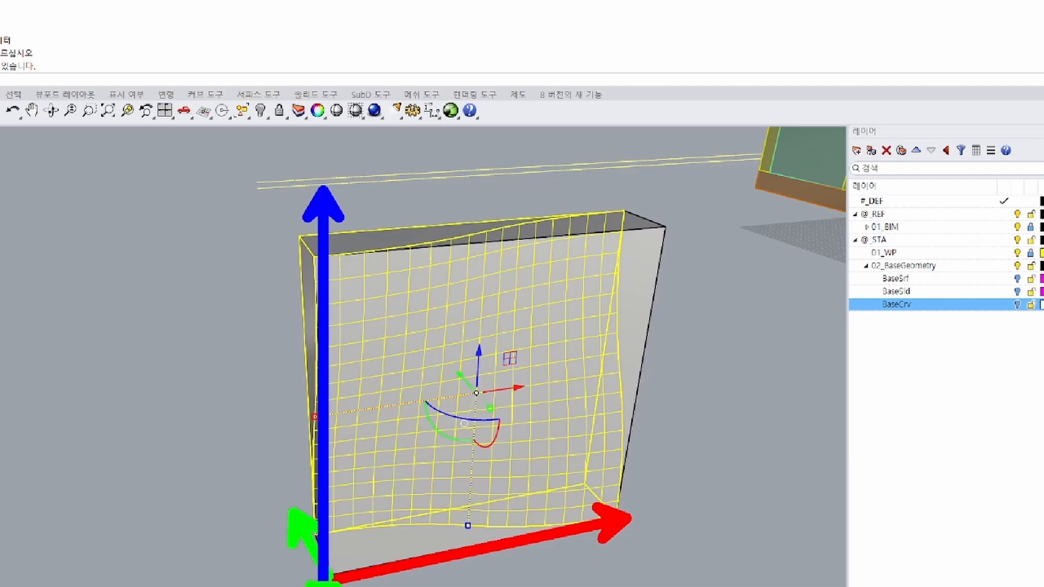
pyautogui.moveTo(610, 480); pyautogui.dragTo(343, 553)
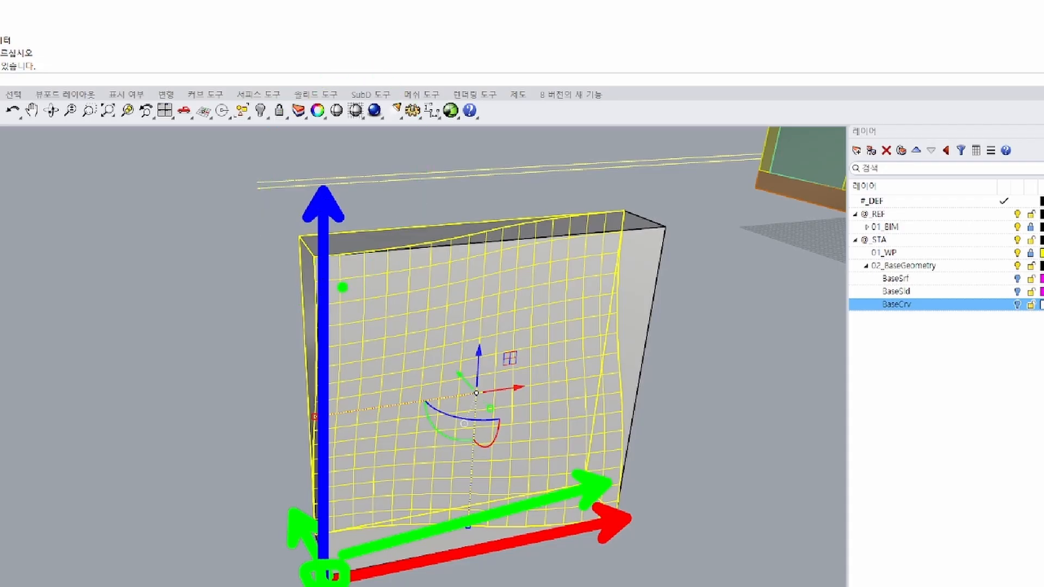
pyautogui.moveTo(278, 206)
pyautogui.keyDown('ctrl'); pyautogui.keyDown('shift'); pyautogui.mouseDown()
pyautogui.moveTo(286, 481)
pyautogui.moveTo(277, 525)
pyautogui.mouseUp(); pyautogui.keyUp('shift'); pyautogui.keyUp('ctrl')
pyautogui.hotkey('ctrl', 'z')
pyautogui.press('Escape')
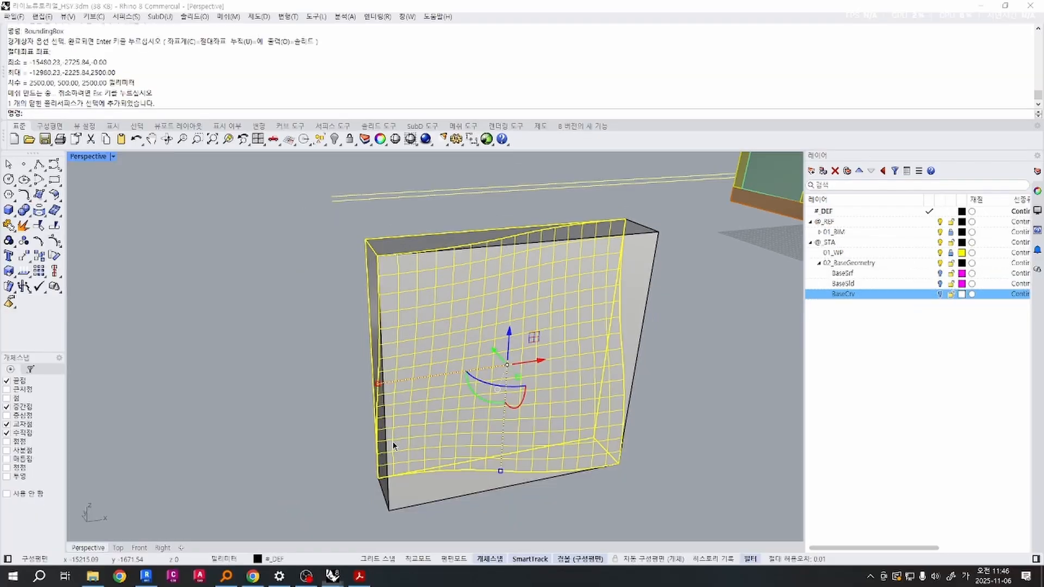
pyautogui.click(659, 458)
pyautogui.moveTo(668, 468)
pyautogui.mouseDown()
pyautogui.moveTo(350, 232)
pyautogui.moveTo(342, 214)
pyautogui.mouseUp()
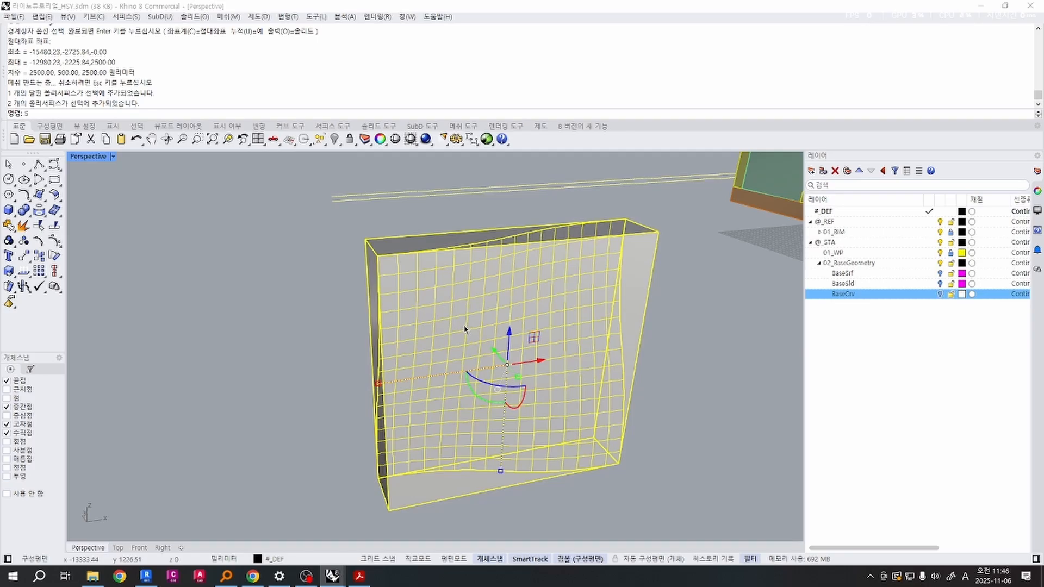
pyautogui.write('ca2D')
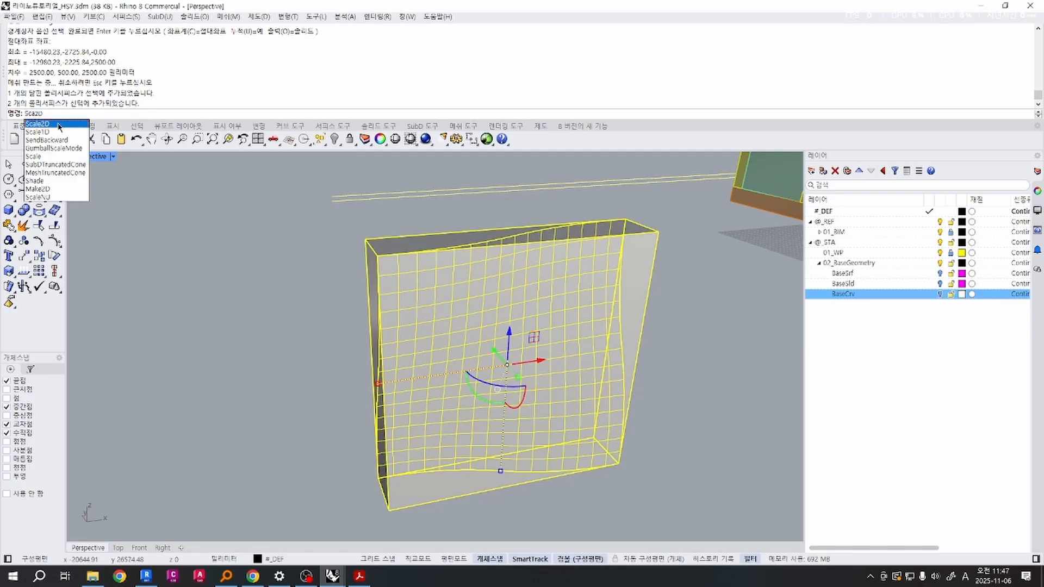
pyautogui.click(58, 125)
pyautogui.hotkey('alt', '2')
pyautogui.keyDown('ctrl'); pyautogui.keyDown('shift'); pyautogui.moveTo(625, 460); pyautogui.dragTo(383, 510); pyautogui.keyUp('shift'); pyautogui.keyUp('ctrl')
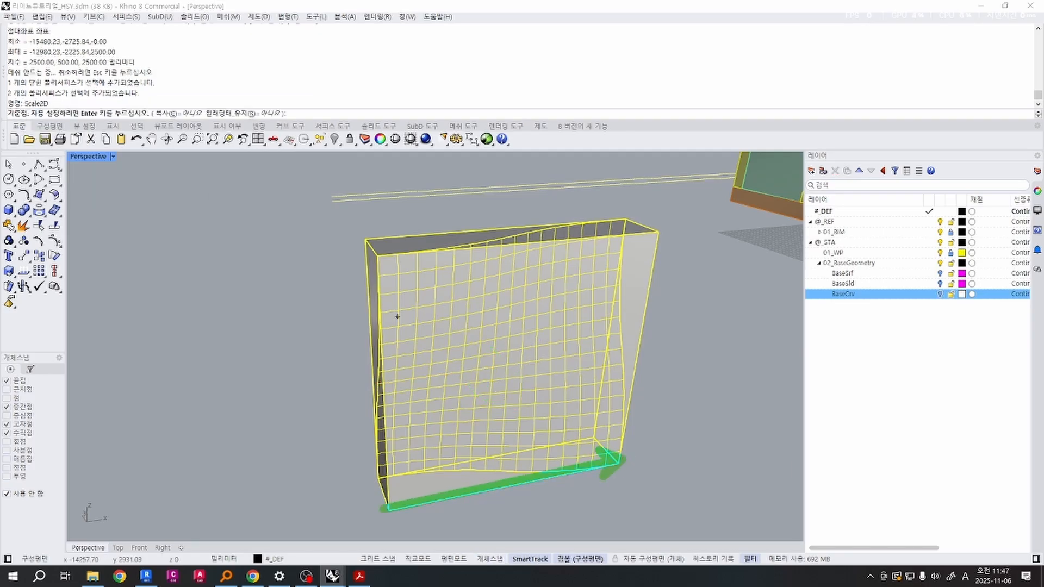
pyautogui.keyDown('ctrl'); pyautogui.keyDown('shift'); pyautogui.moveTo(382, 249); pyautogui.dragTo(383, 511); pyautogui.keyUp('shift'); pyautogui.keyUp('ctrl')
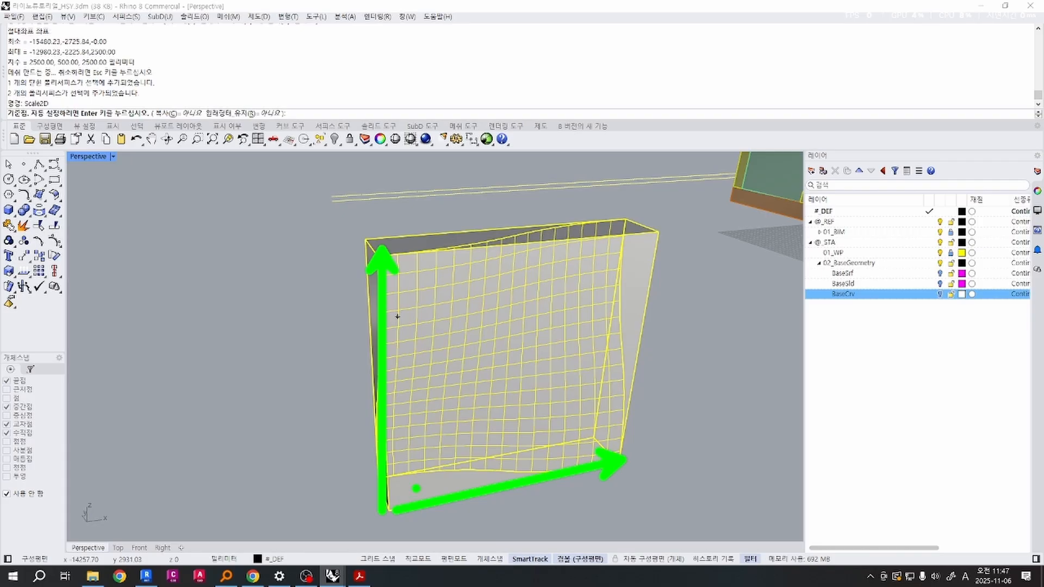
pyautogui.press('Escape')
pyautogui.press('Escape')
pyautogui.press('Escape')
pyautogui.moveTo(657, 508); pyautogui.dragTo(561, 470)
# Try Scale2D on the curved module alone, from the box's near bottom corner, using the front bottom edge's far end for both reference points.
pyautogui.click(543, 235)
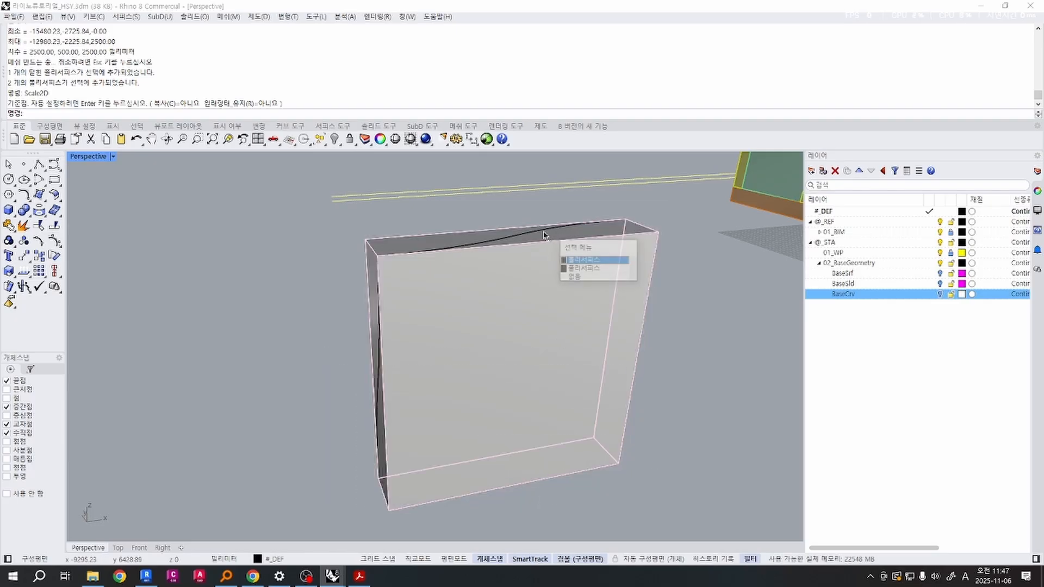
pyautogui.press('Escape')
pyautogui.click(547, 230)
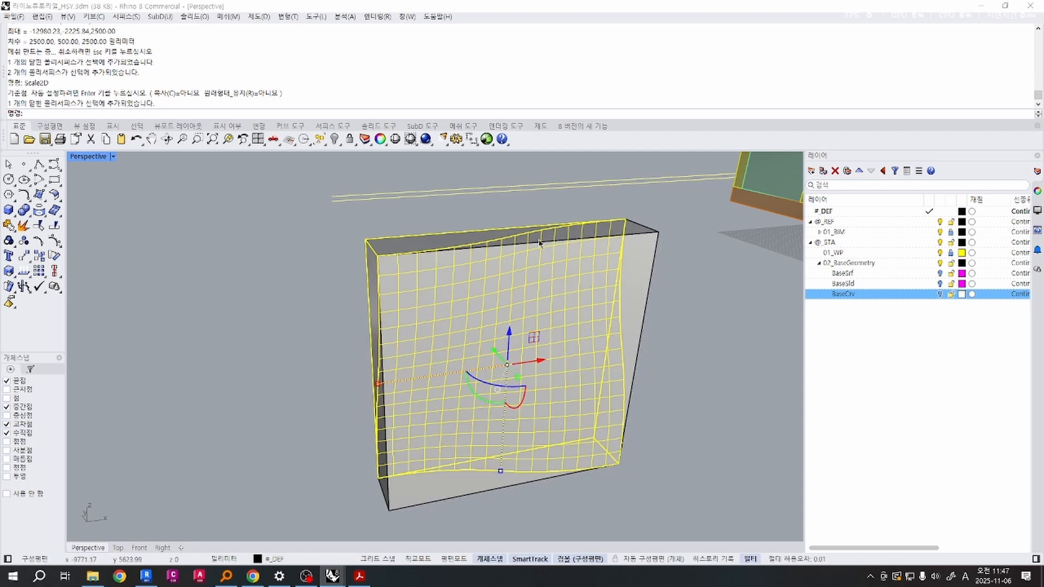
pyautogui.moveTo(548, 361); pyautogui.dragTo(517, 380, button='right')
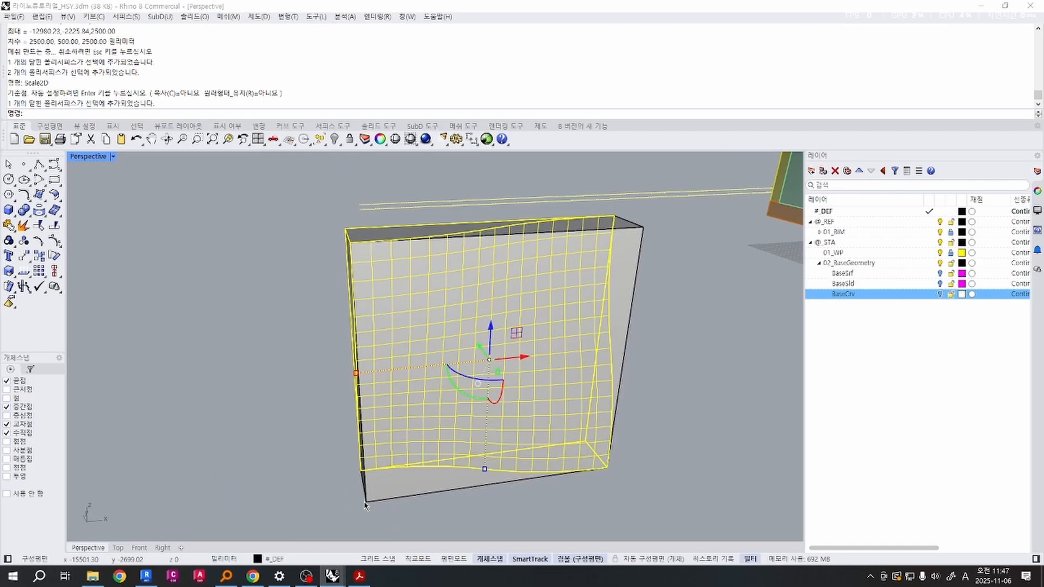
pyautogui.write('Sca2D')
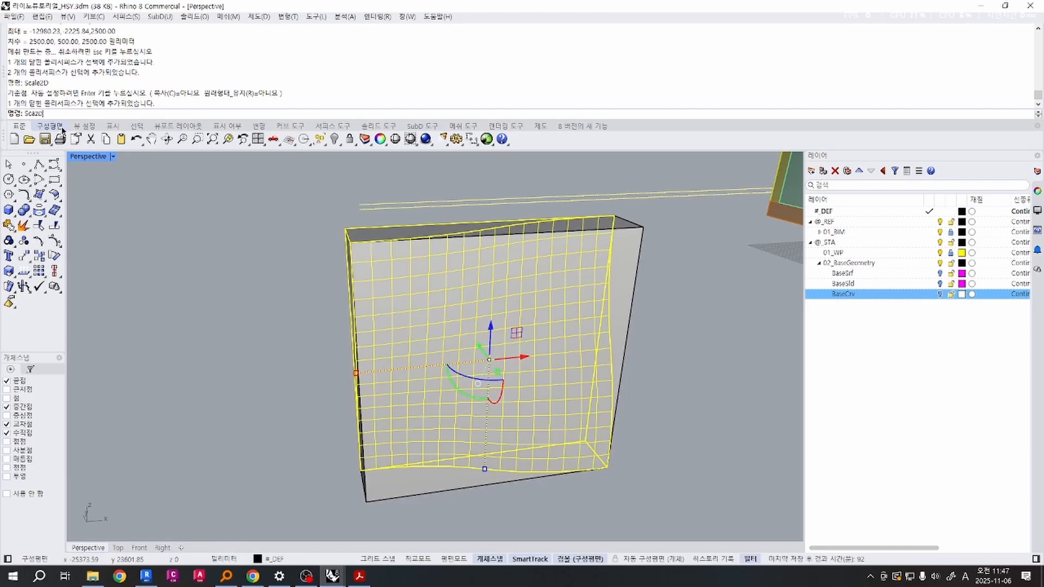
pyautogui.press('Return')
pyautogui.write('Sca2')
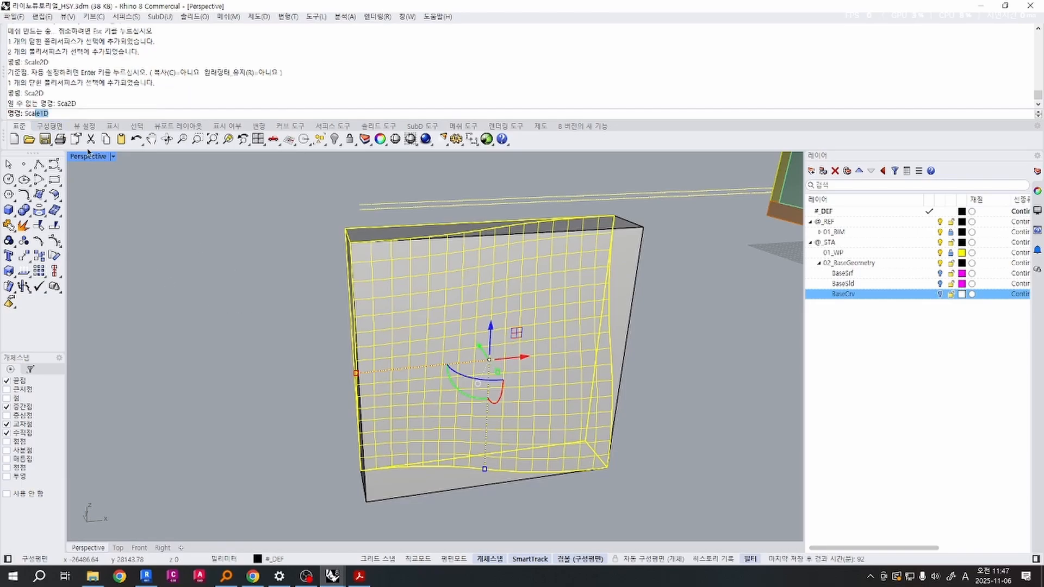
pyautogui.click(52, 126)
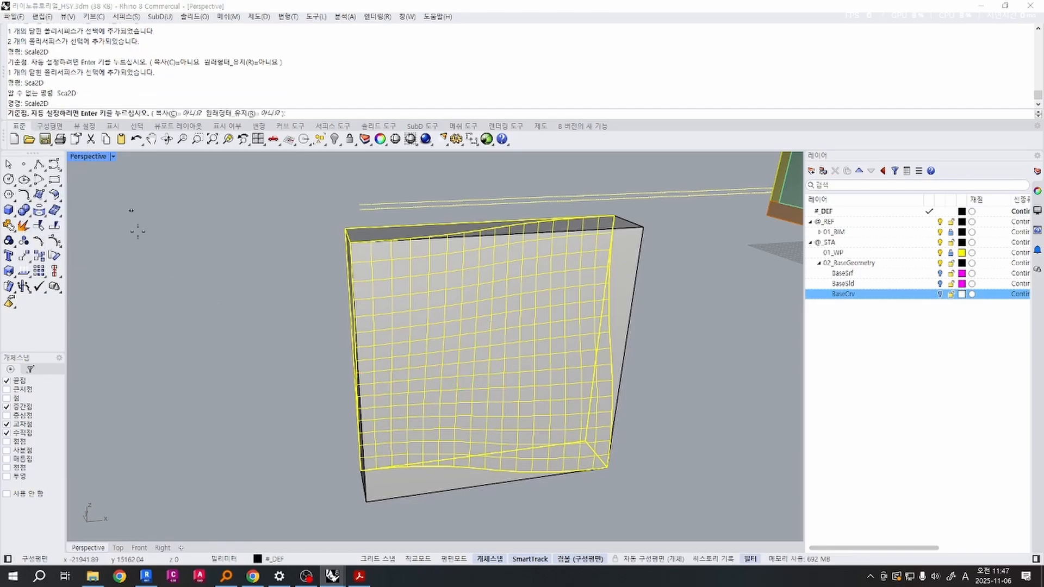
pyautogui.moveTo(138, 230); pyautogui.dragTo(253, 315, button='right')
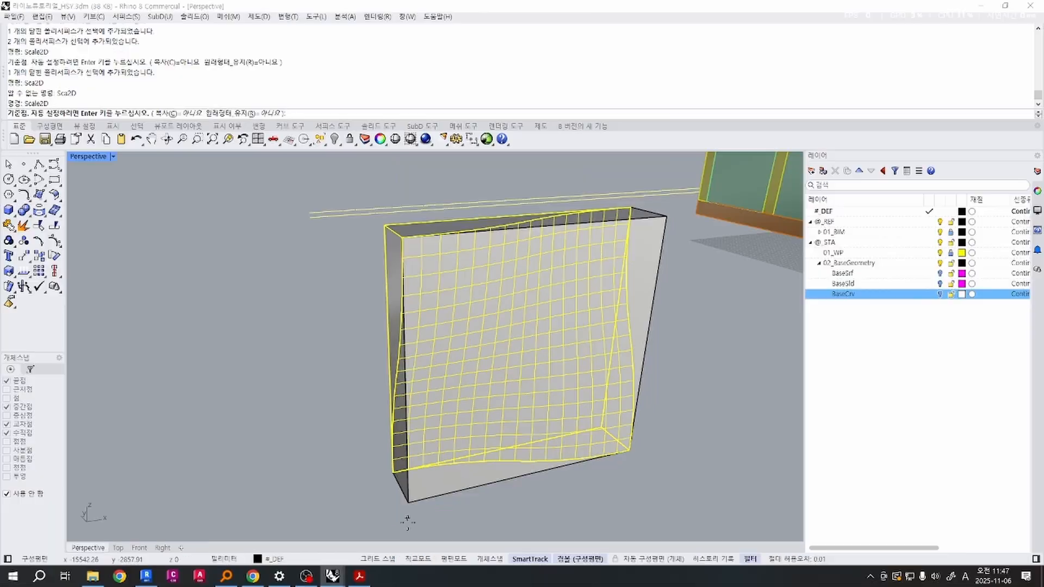
pyautogui.click(402, 499)
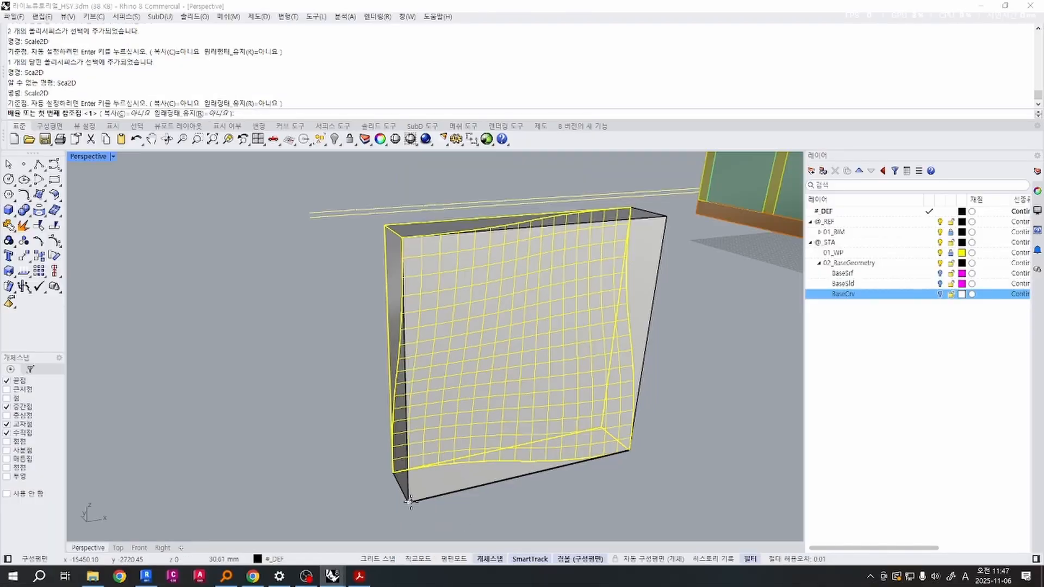
pyautogui.click(629, 449)
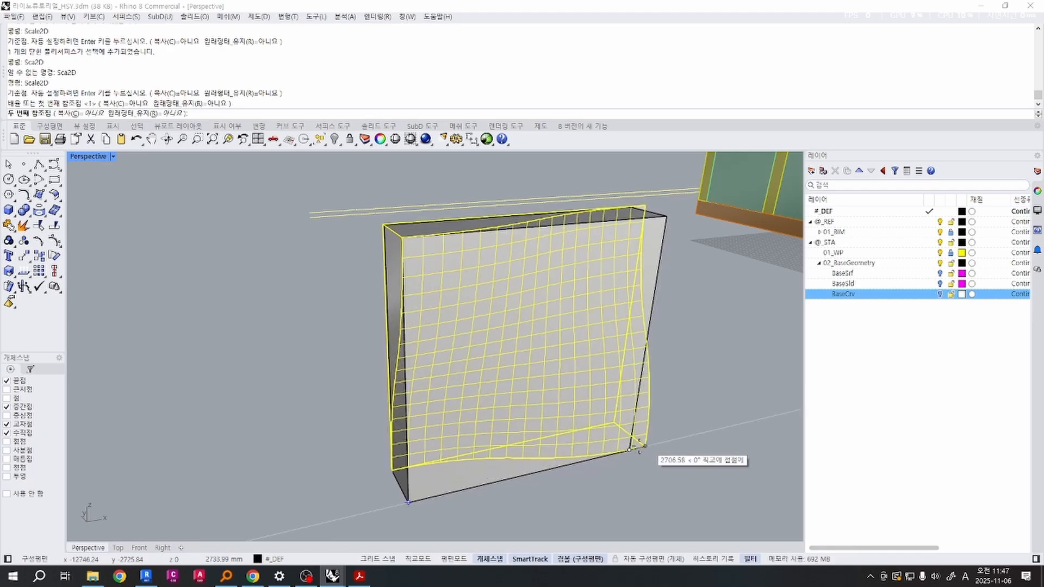
pyautogui.click(630, 450)
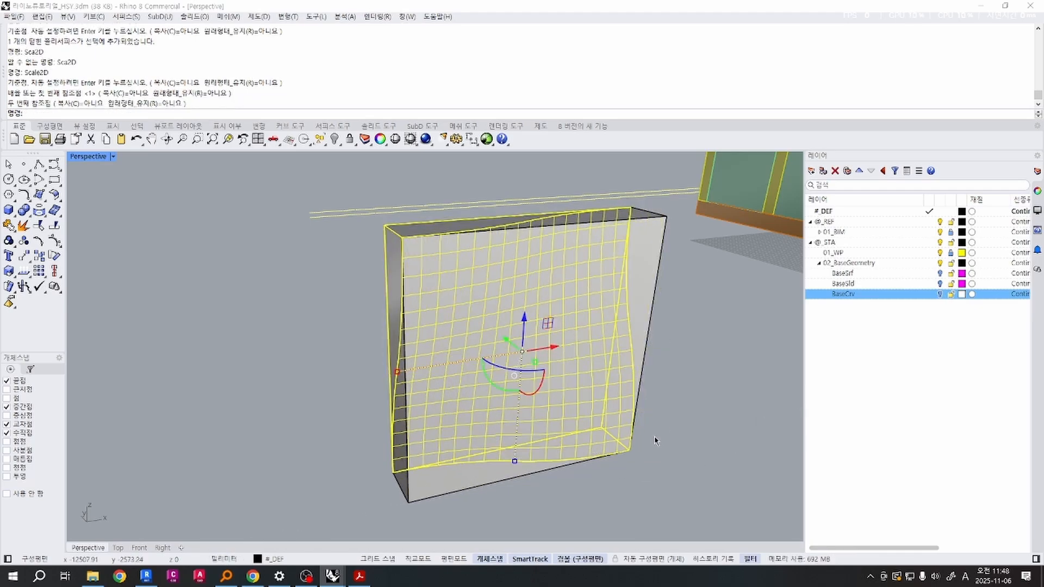
# Repeat the two-dimensional scale from the same box corner, previewing a larger size before finishing on the first reference point.
pyautogui.press('Return')
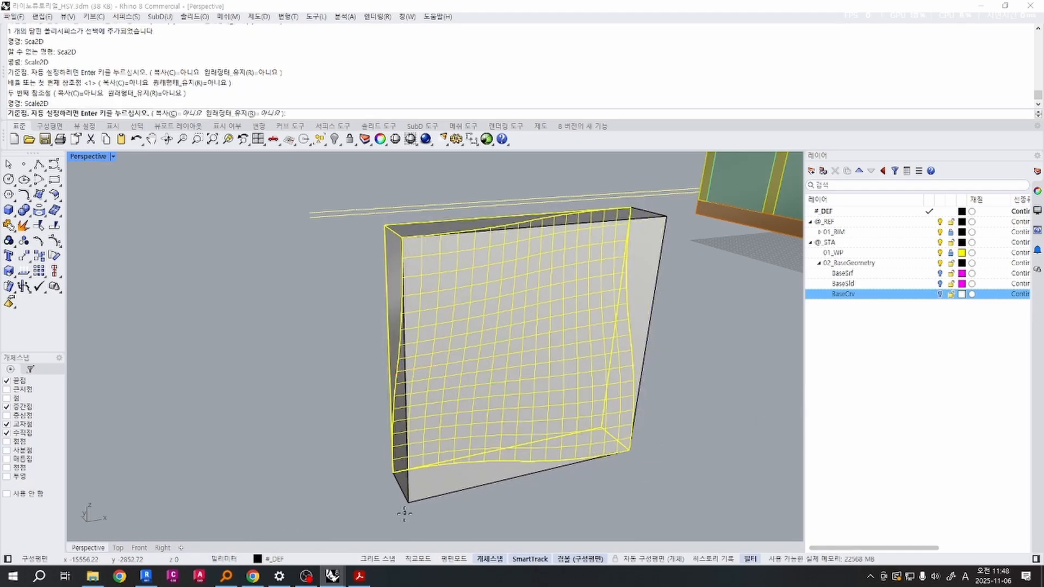
pyautogui.click(408, 500)
pyautogui.click(629, 451)
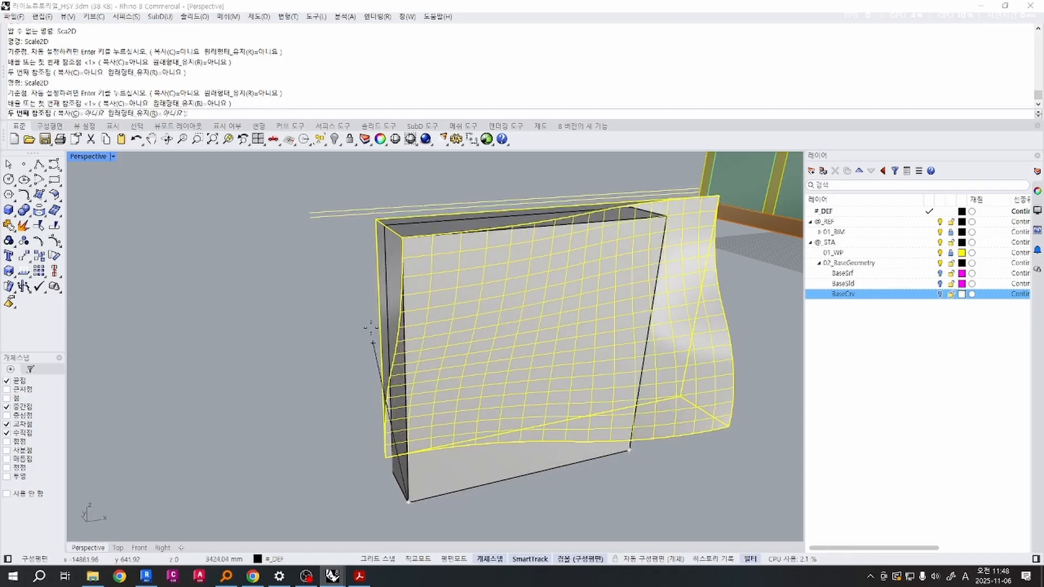
pyautogui.click(630, 451)
# Start a uniform 3D Scale of the curved module from the box's near bottom corner, with the front bottom edge's far end as first reference.
pyautogui.moveTo(493, 452)
pyautogui.mouseDown(button='right')
pyautogui.moveTo(590, 424)
pyautogui.moveTo(479, 435)
pyautogui.moveTo(503, 444)
pyautogui.moveTo(491, 447)
pyautogui.mouseUp(button='right')
pyautogui.scroll(5, 513, 435)
pyautogui.scroll(-7, 510, 438)
pyautogui.scroll(2, 460, 432)
pyautogui.write('Sca')
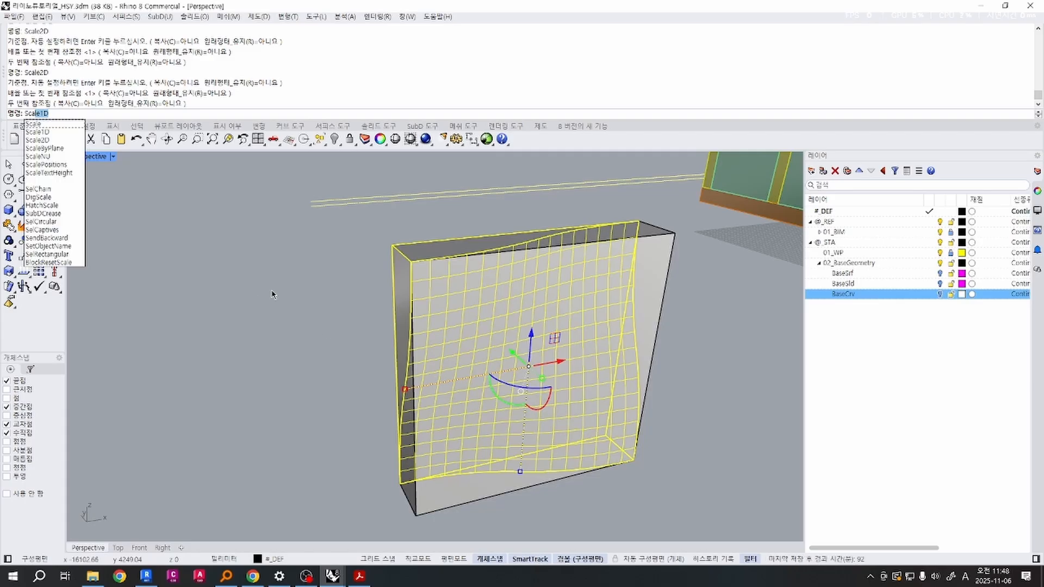
pyautogui.click(44, 124)
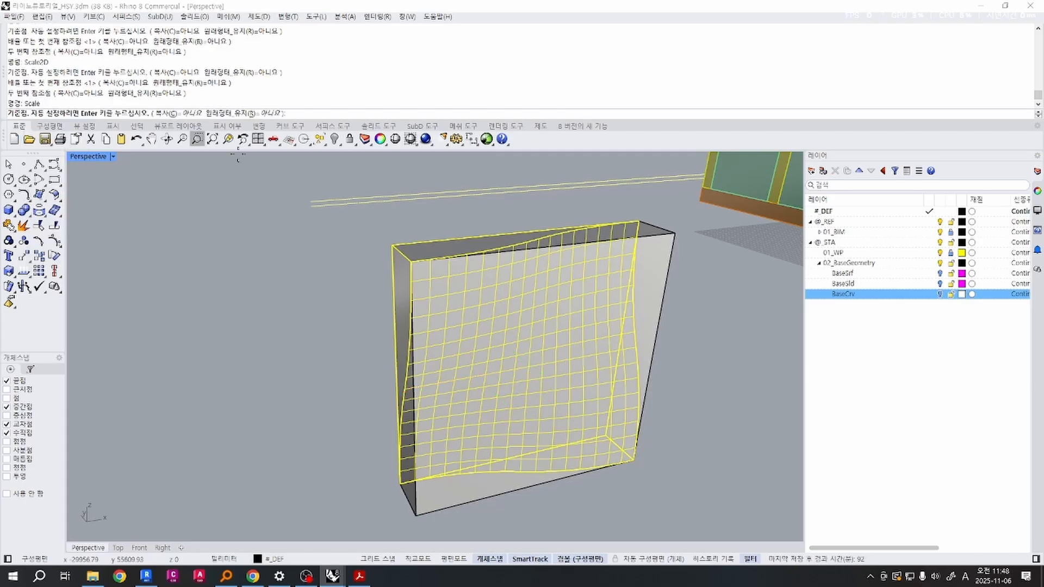
pyautogui.scroll(-2, 443, 432)
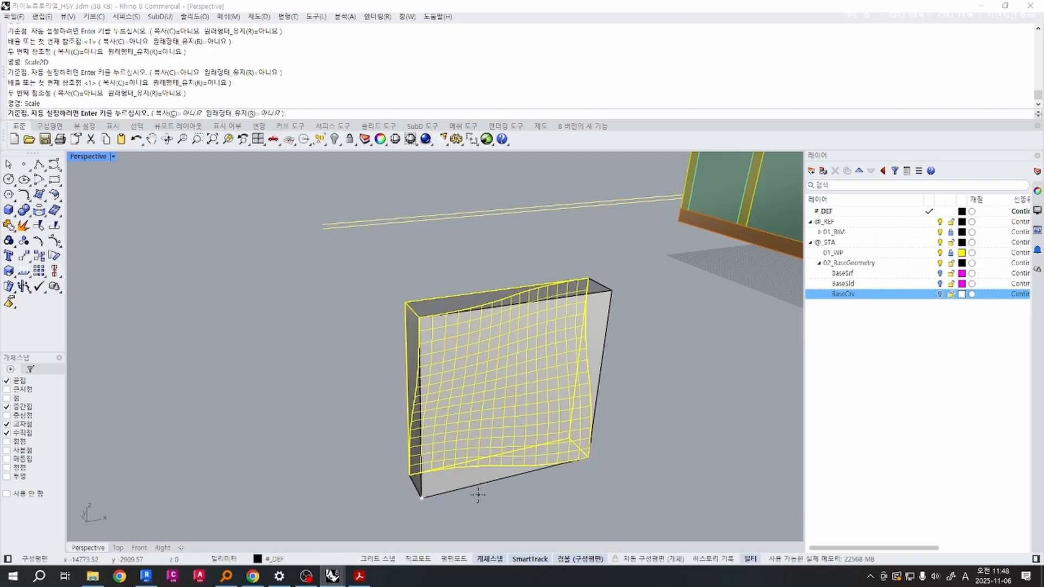
pyautogui.scroll(1, 471, 498)
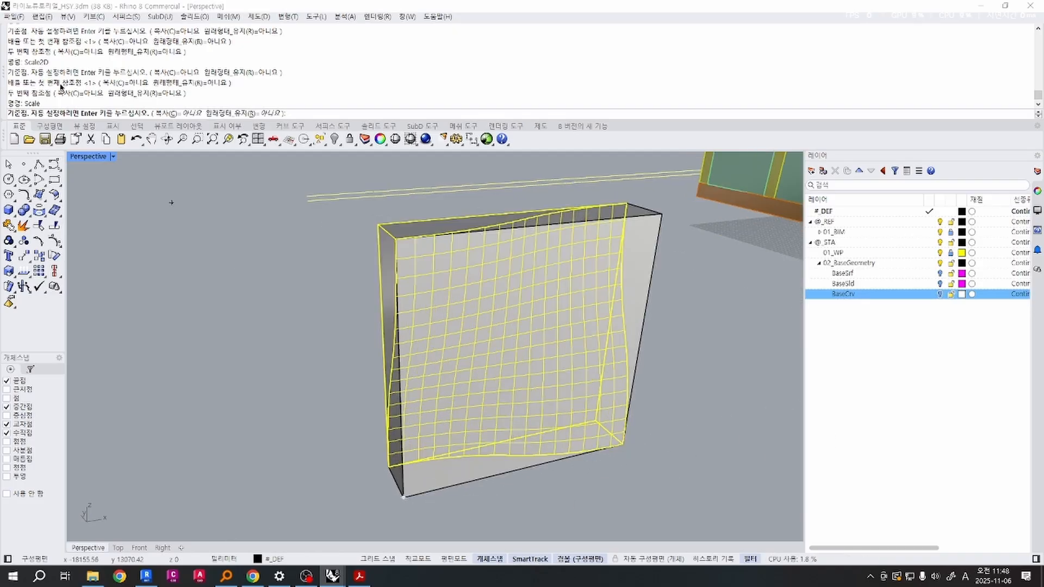
pyautogui.press('alt')
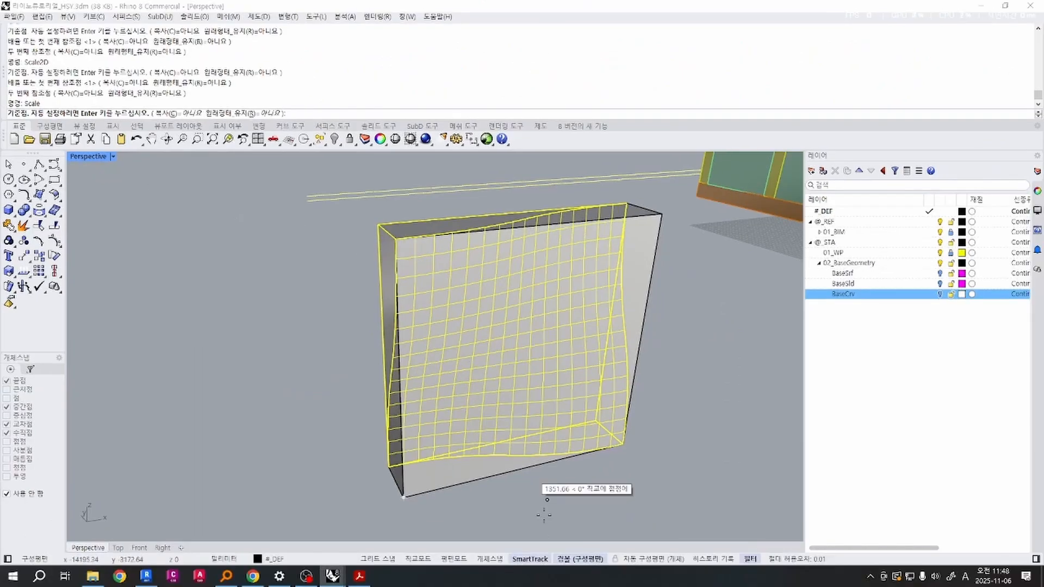
pyautogui.click(403, 496)
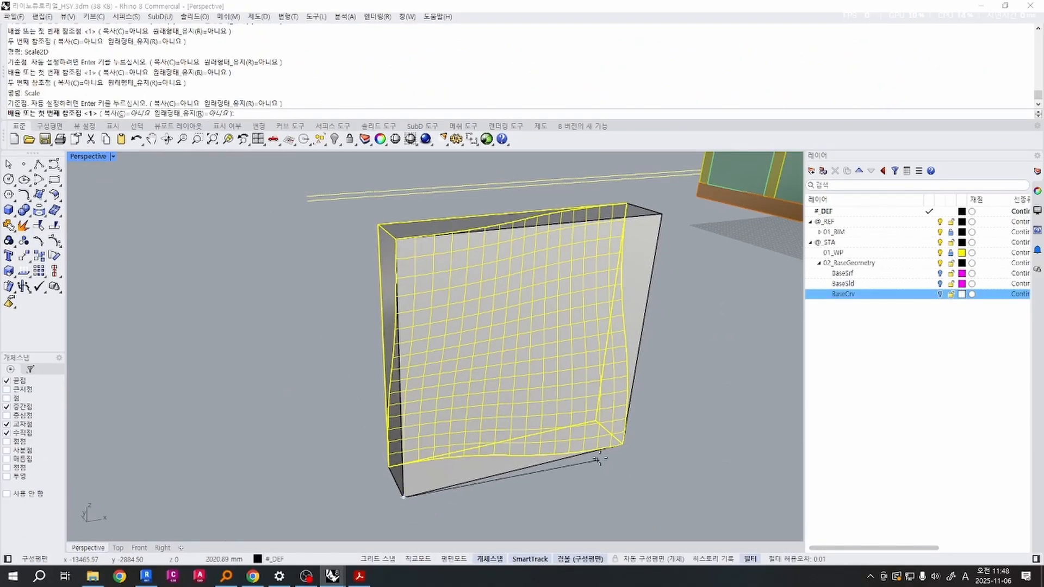
pyautogui.click(622, 443)
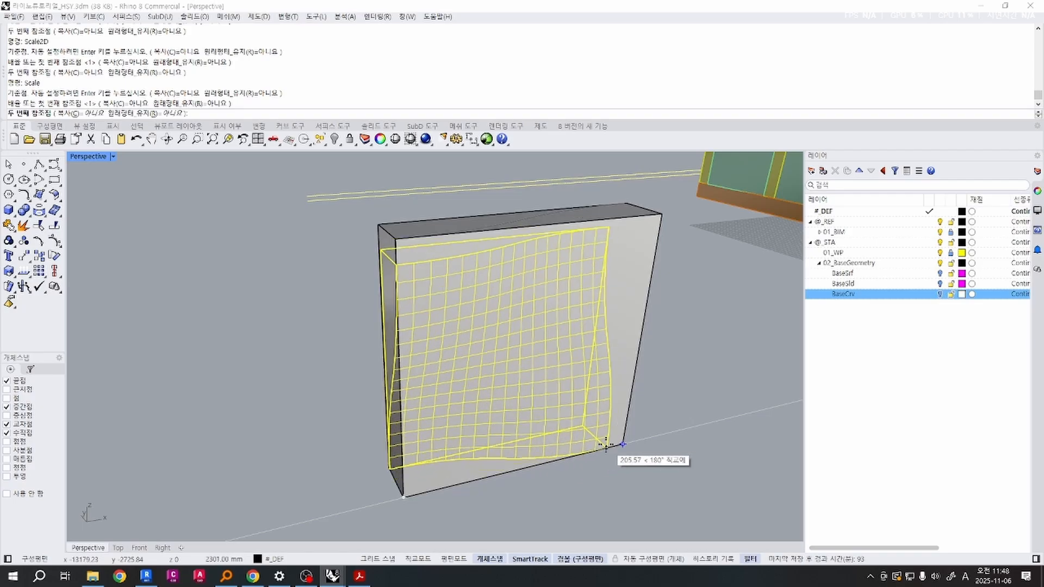
pyautogui.moveTo(609, 449); pyautogui.dragTo(673, 419, button='right')
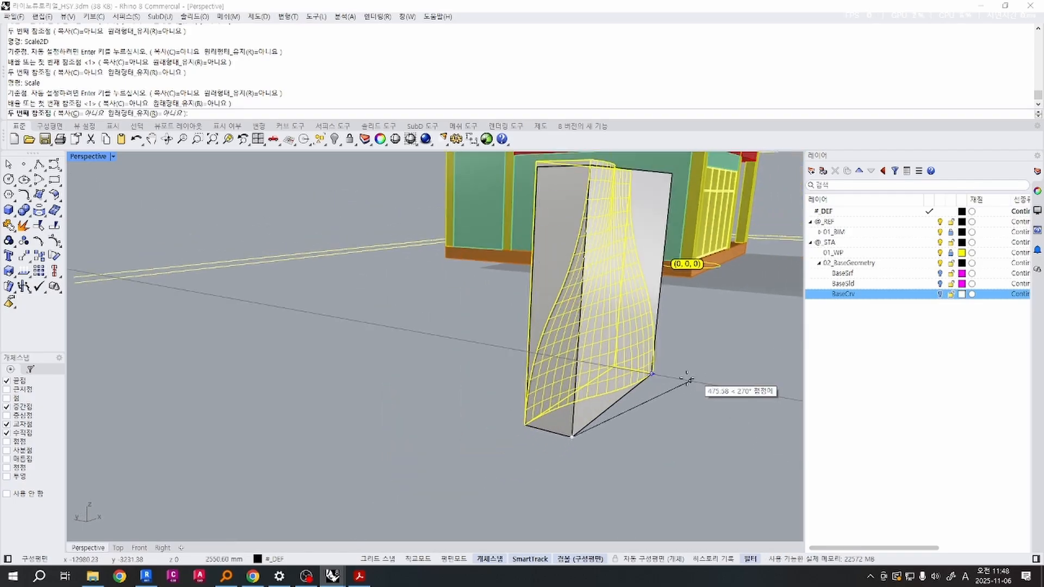
pyautogui.moveTo(681, 380); pyautogui.dragTo(630, 399, button='right')
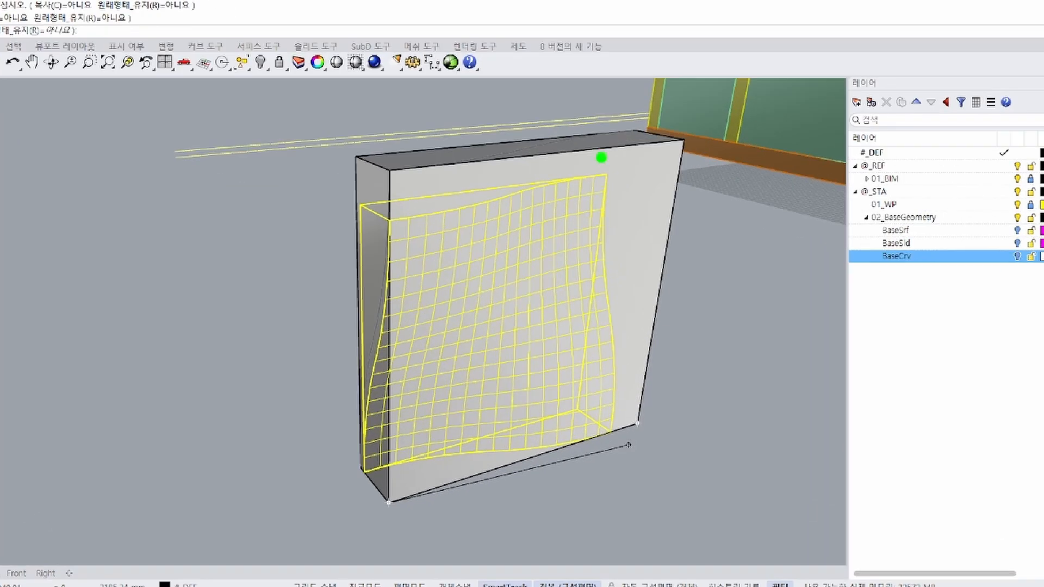
pyautogui.moveTo(605, 194)
pyautogui.mouseDown()
pyautogui.moveTo(602, 284)
pyautogui.moveTo(622, 396)
pyautogui.mouseUp()
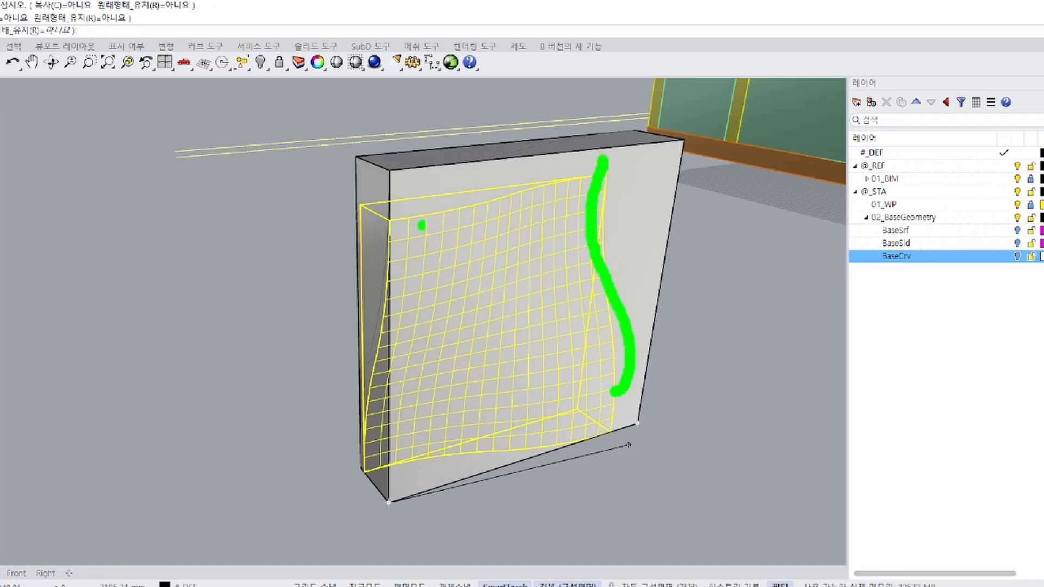
pyautogui.moveTo(348, 157); pyautogui.dragTo(261, 274)
pyautogui.moveTo(405, 198); pyautogui.dragTo(430, 266)
pyautogui.moveTo(444, 227)
pyautogui.mouseDown()
pyautogui.moveTo(473, 266)
pyautogui.moveTo(443, 196)
pyautogui.mouseUp()
pyautogui.moveTo(505, 271); pyautogui.dragTo(582, 243)
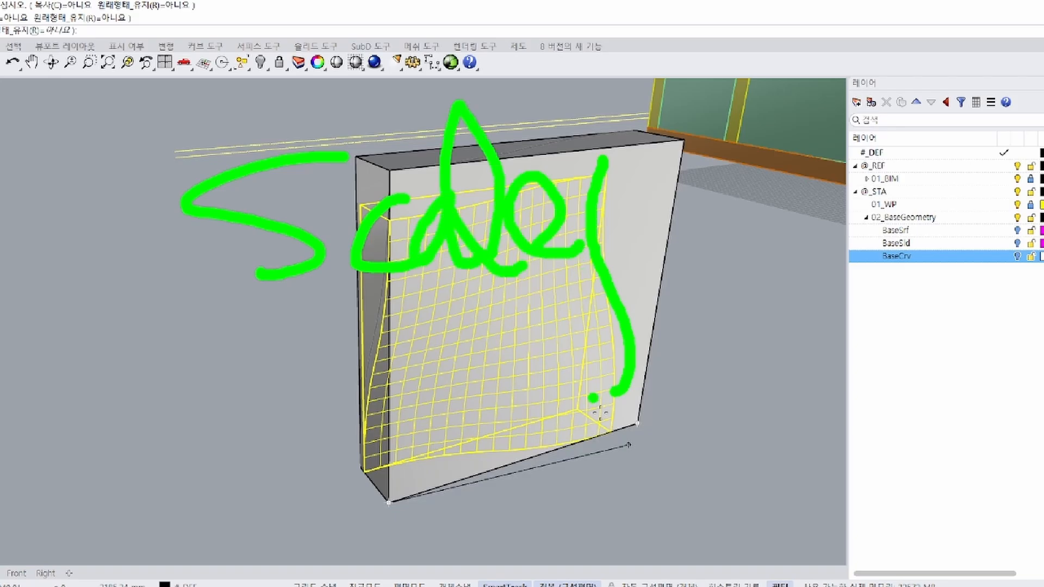
pyautogui.press('Escape')
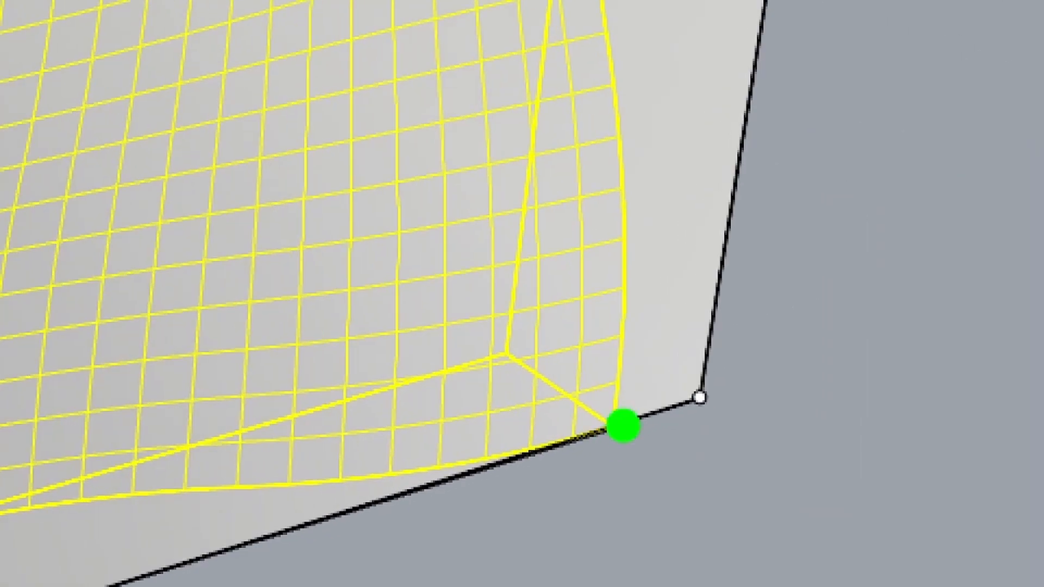
pyautogui.moveTo(622, 424); pyautogui.dragTo(82, 571)
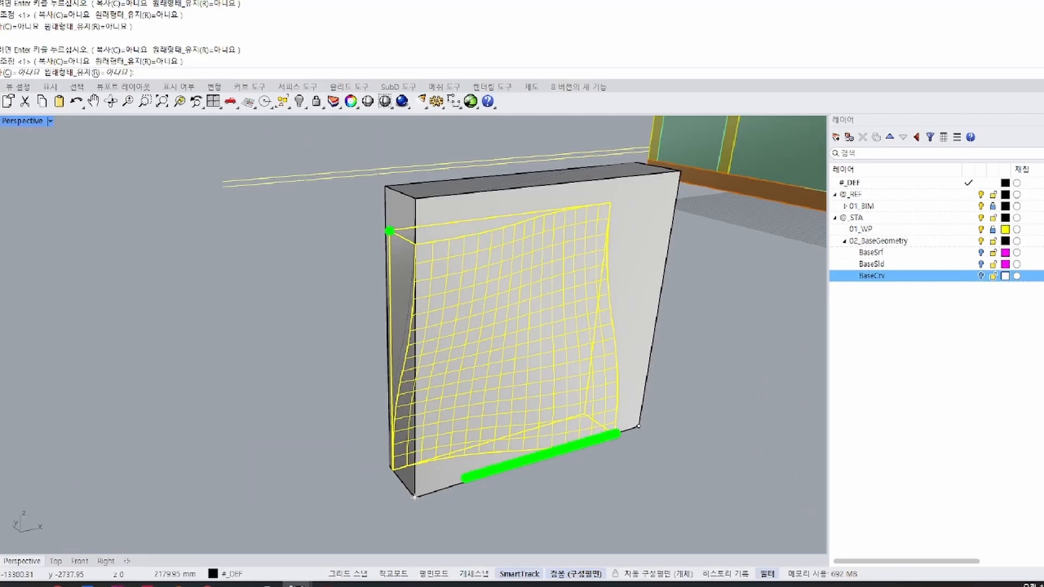
pyautogui.moveTo(390, 231); pyautogui.dragTo(390, 492)
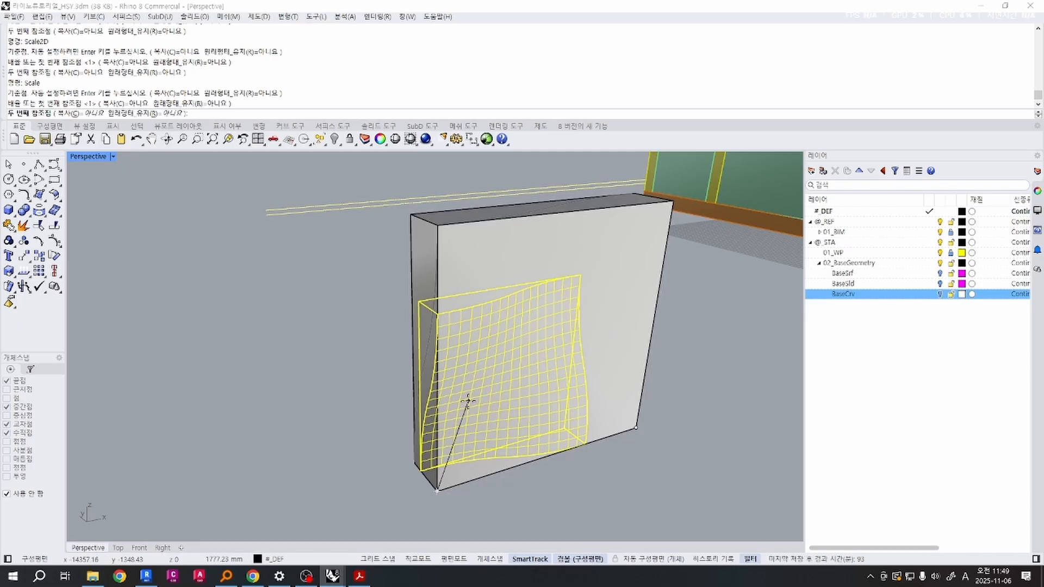
# Finish scaling the curved module by entering 2500-30/2 as the second reference distance.
pyautogui.write('2500')
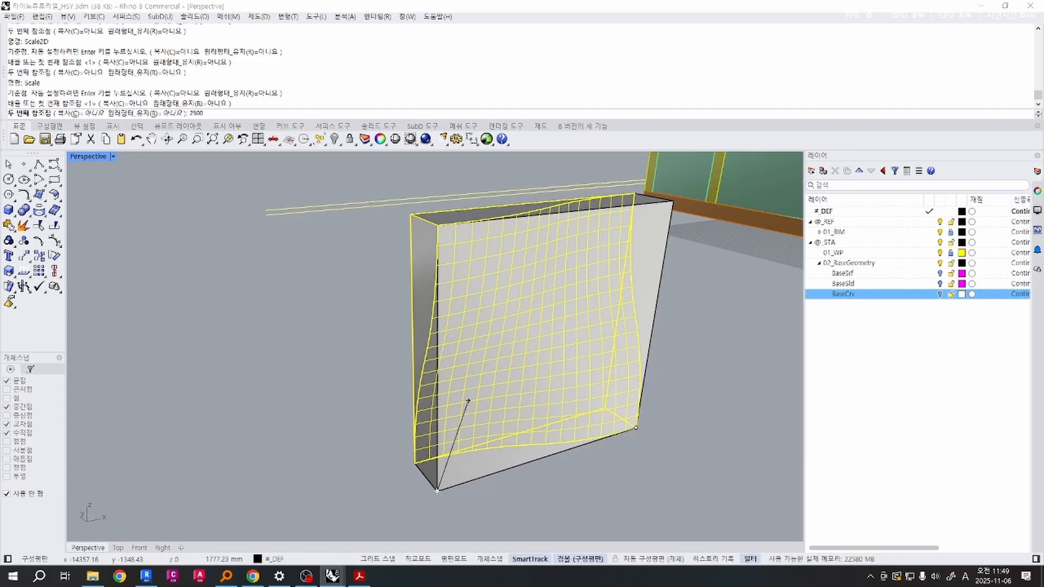
pyautogui.press('Return')
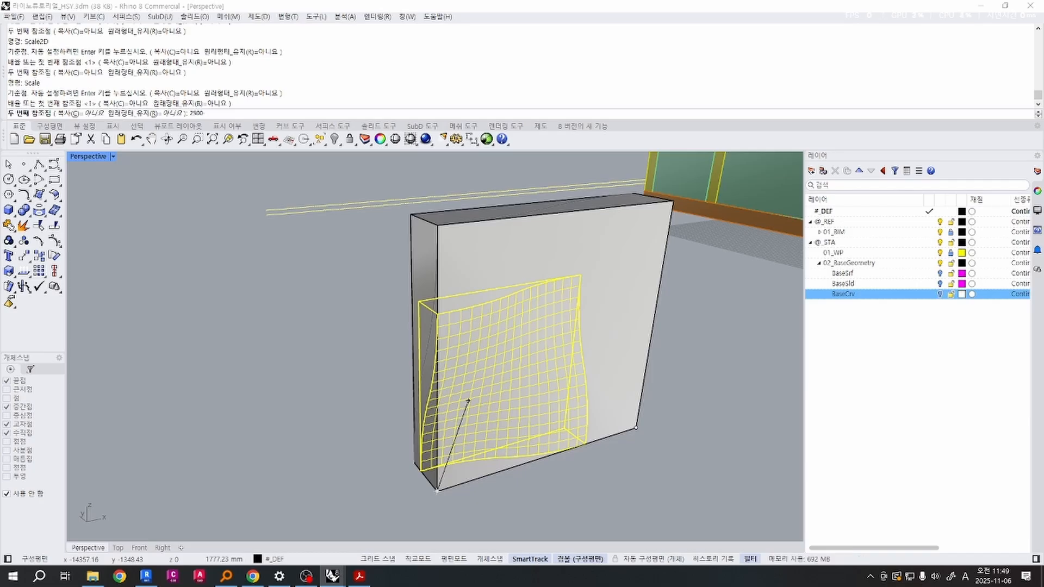
pyautogui.write('-30/2')
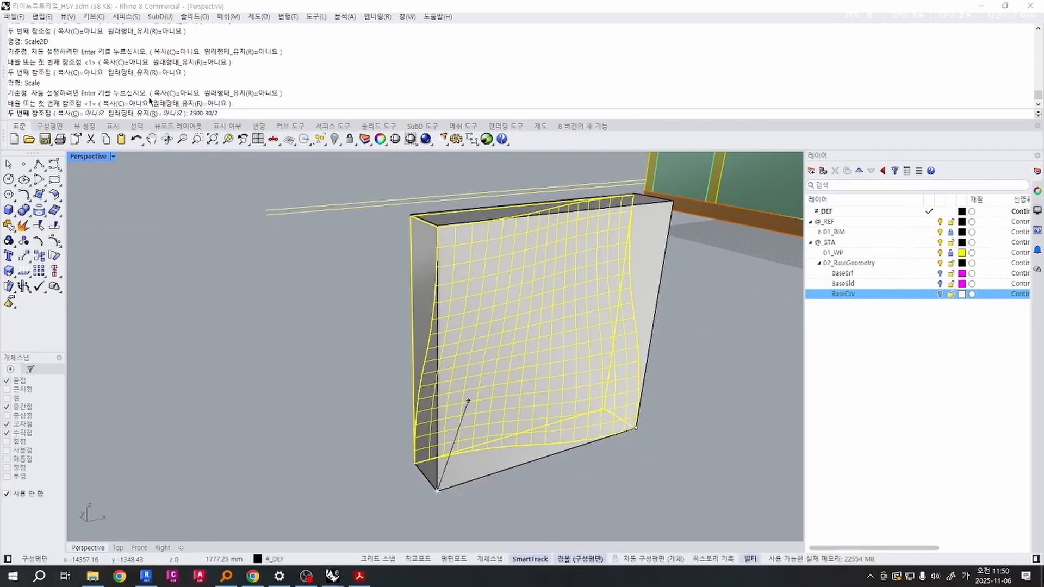
pyautogui.press('Return')
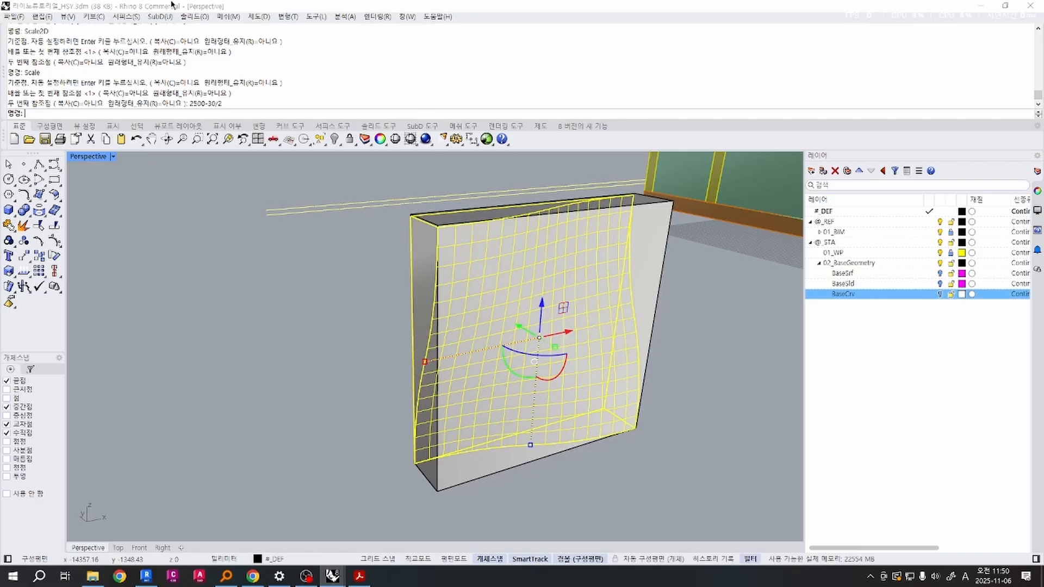
# Examine the gaps between the scaled module and its bounding box at the top and at the far bottom corner.
pyautogui.scroll(5, 380, 431)
pyautogui.scroll(-5, 379, 428)
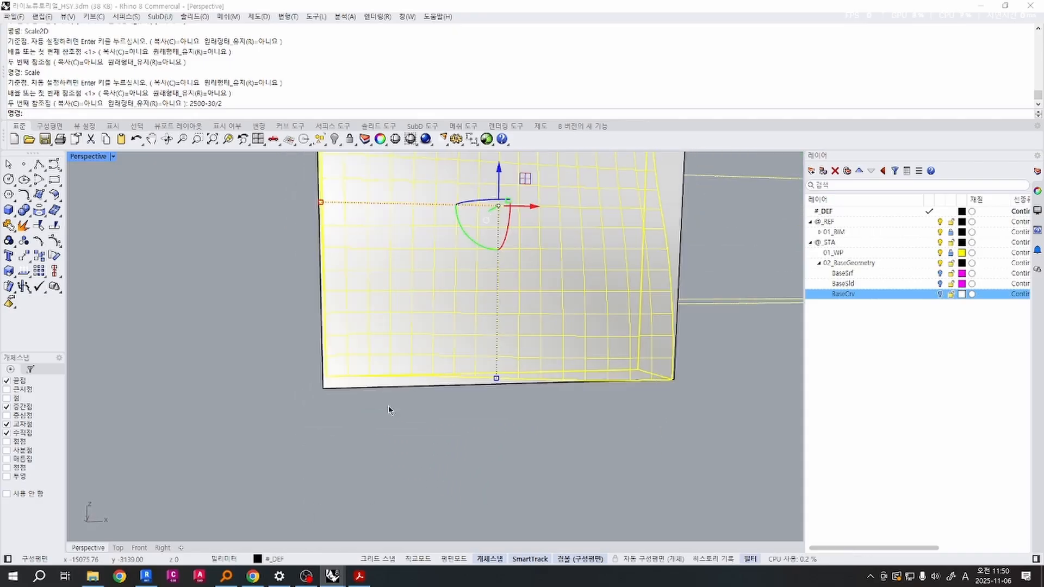
pyautogui.moveTo(380, 436); pyautogui.dragTo(576, 305, button='right')
pyautogui.scroll(3, 566, 357)
pyautogui.scroll(6, 522, 217)
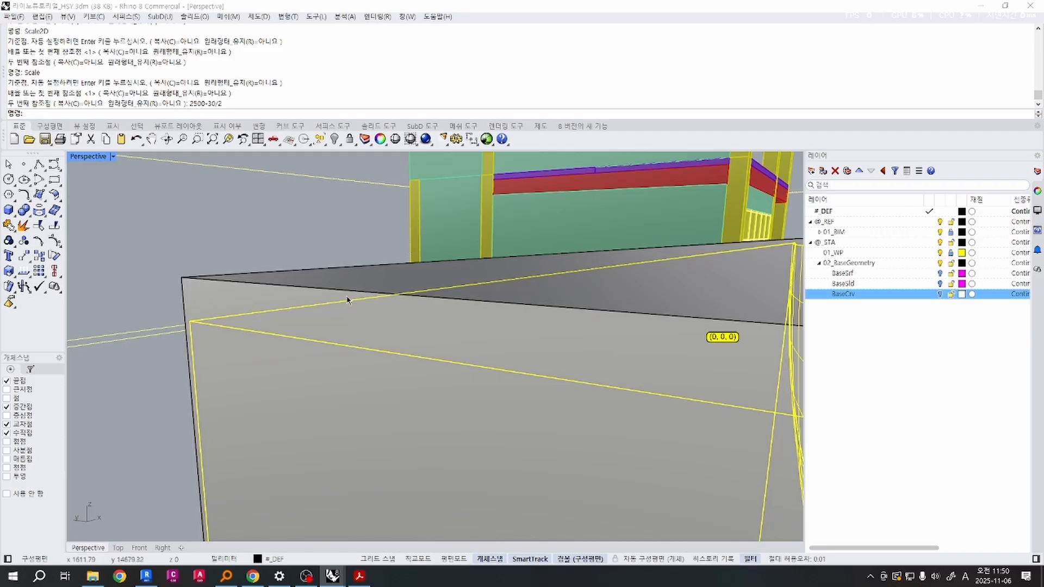
pyautogui.moveTo(350, 298); pyautogui.dragTo(501, 377, button='right')
pyautogui.scroll(6, 474, 419)
pyautogui.keyDown('shift'); pyautogui.moveTo(474, 419); pyautogui.dragTo(493, 421, button='right'); pyautogui.keyUp('shift')
pyautogui.scroll(10, 509, 398)
pyautogui.hotkey('alt', 'F4')
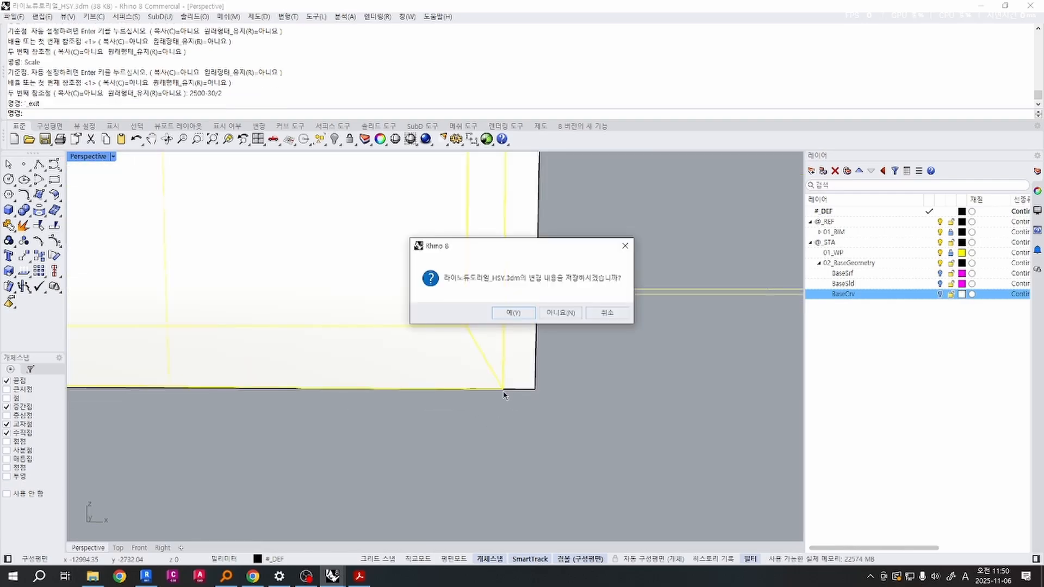
pyautogui.press('Escape')
pyautogui.write('dim')
pyautogui.press('Return')
pyautogui.click(503, 388)
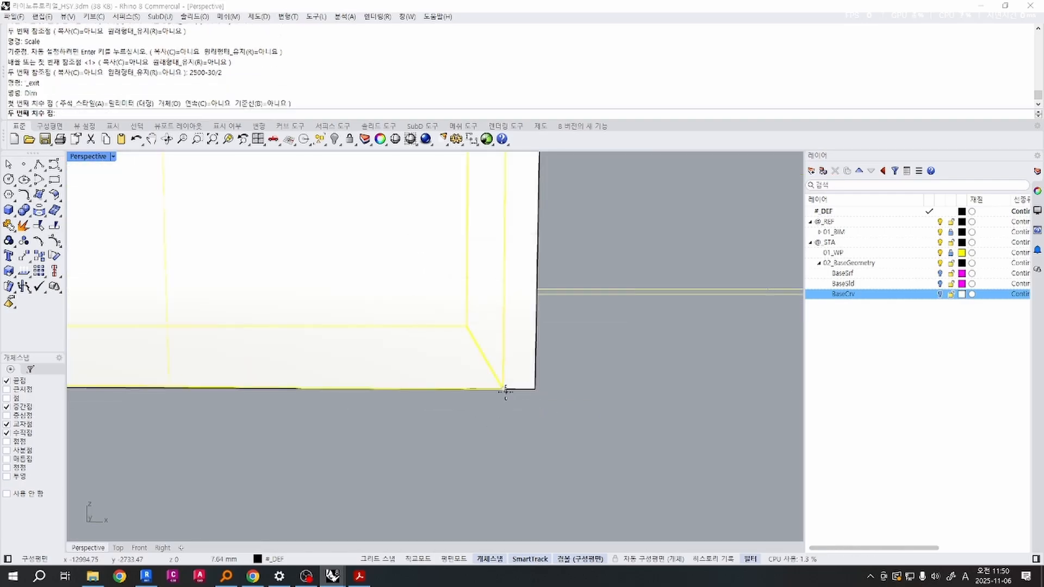
pyautogui.click(536, 389)
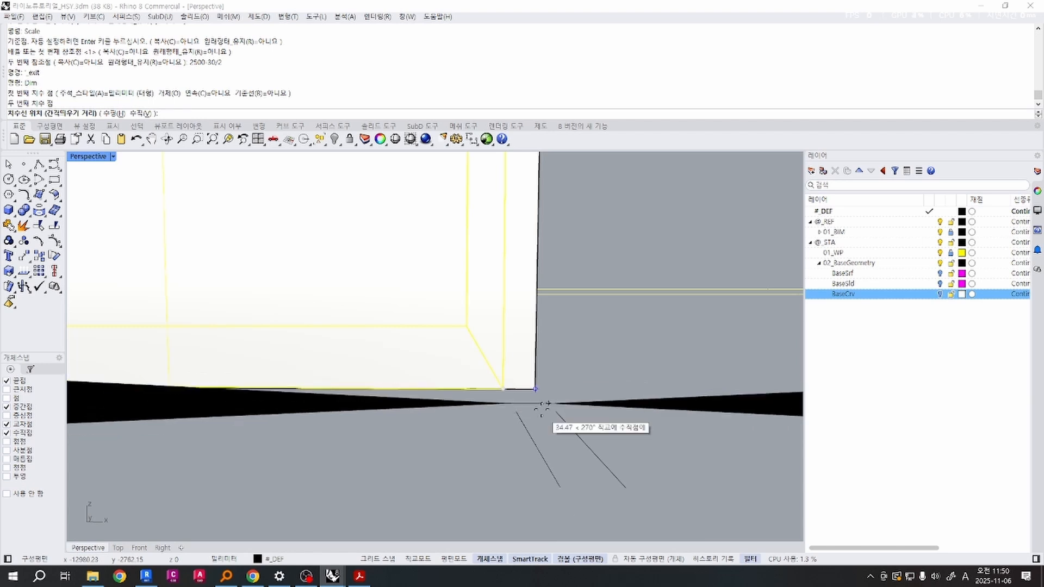
pyautogui.press('Escape')
# Measure the distance between the scaled module's far bottom corner and the matching corner of the bounding box with Distance.
pyautogui.write('d')
pyautogui.scroll(-3, 530, 405)
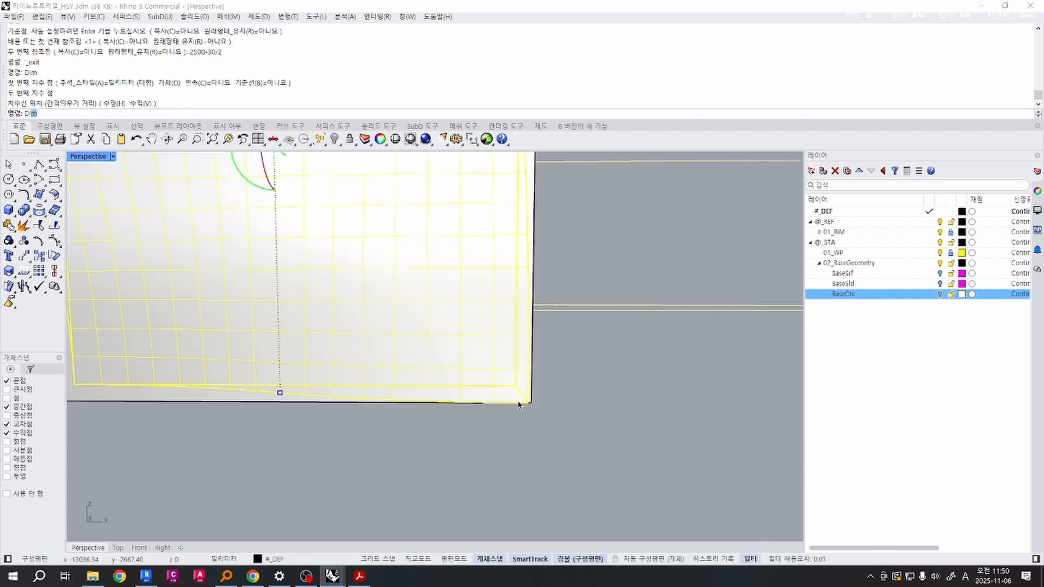
pyautogui.write('istance')
pyautogui.press('Return')
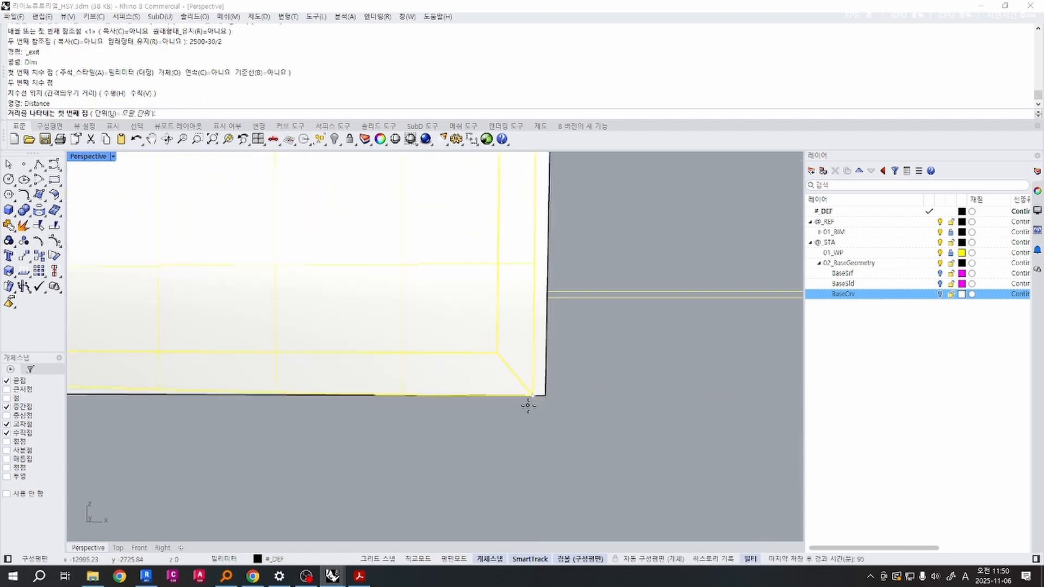
pyautogui.scroll(2, 529, 405)
pyautogui.click(544, 396)
pyautogui.click(546, 398)
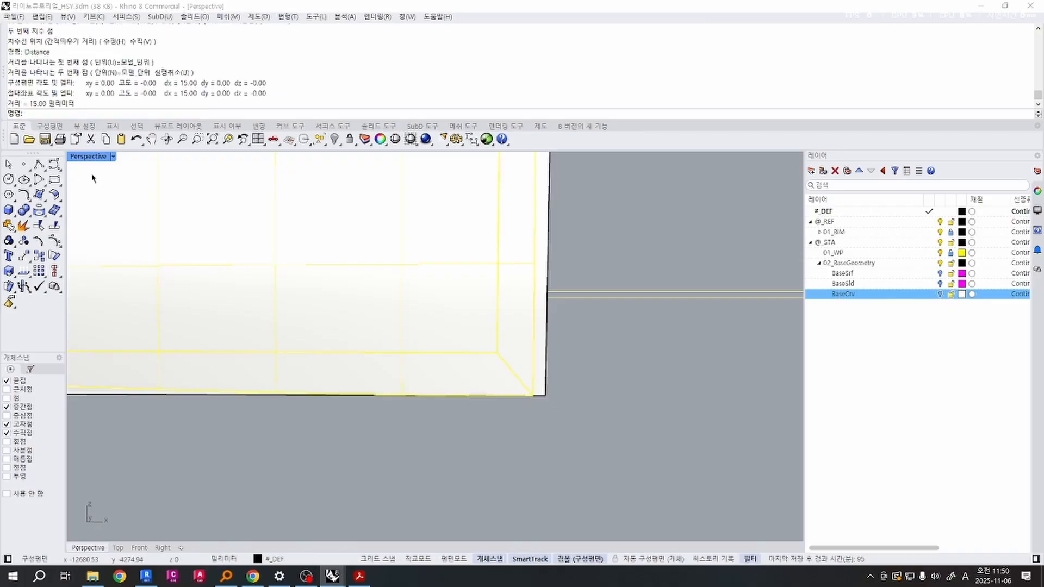